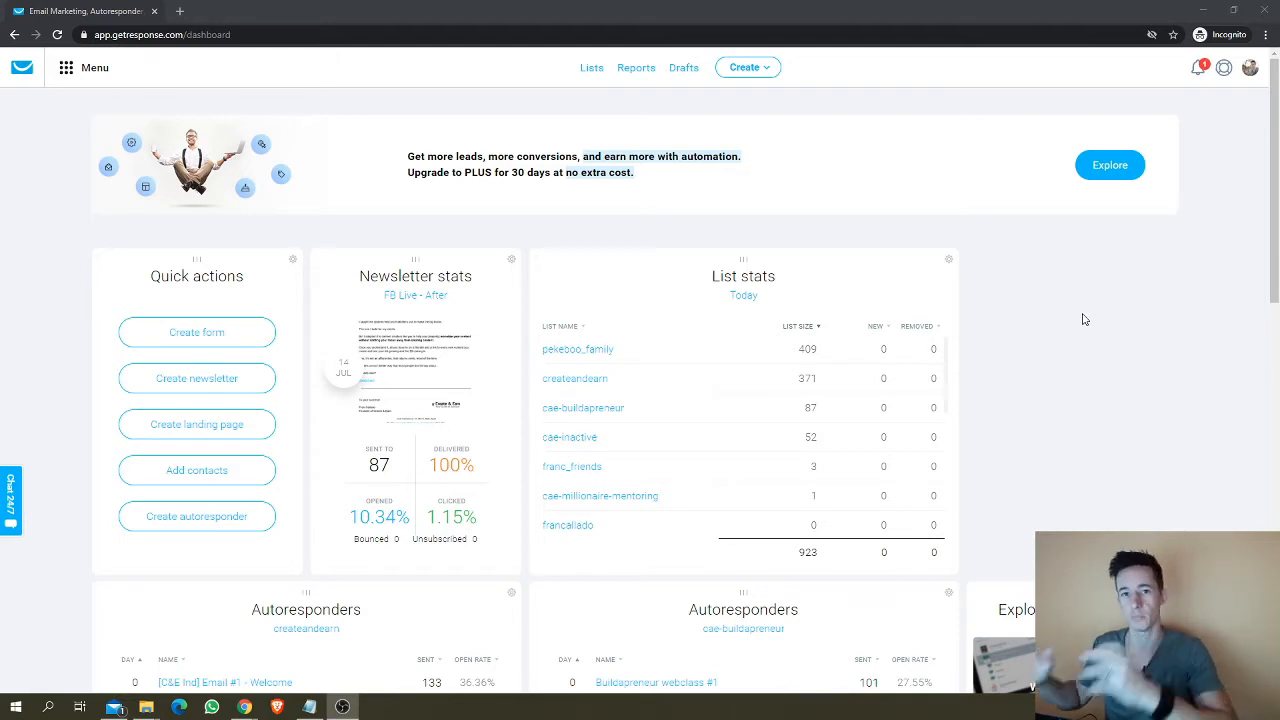
scroll(1047, 319, down, 2)
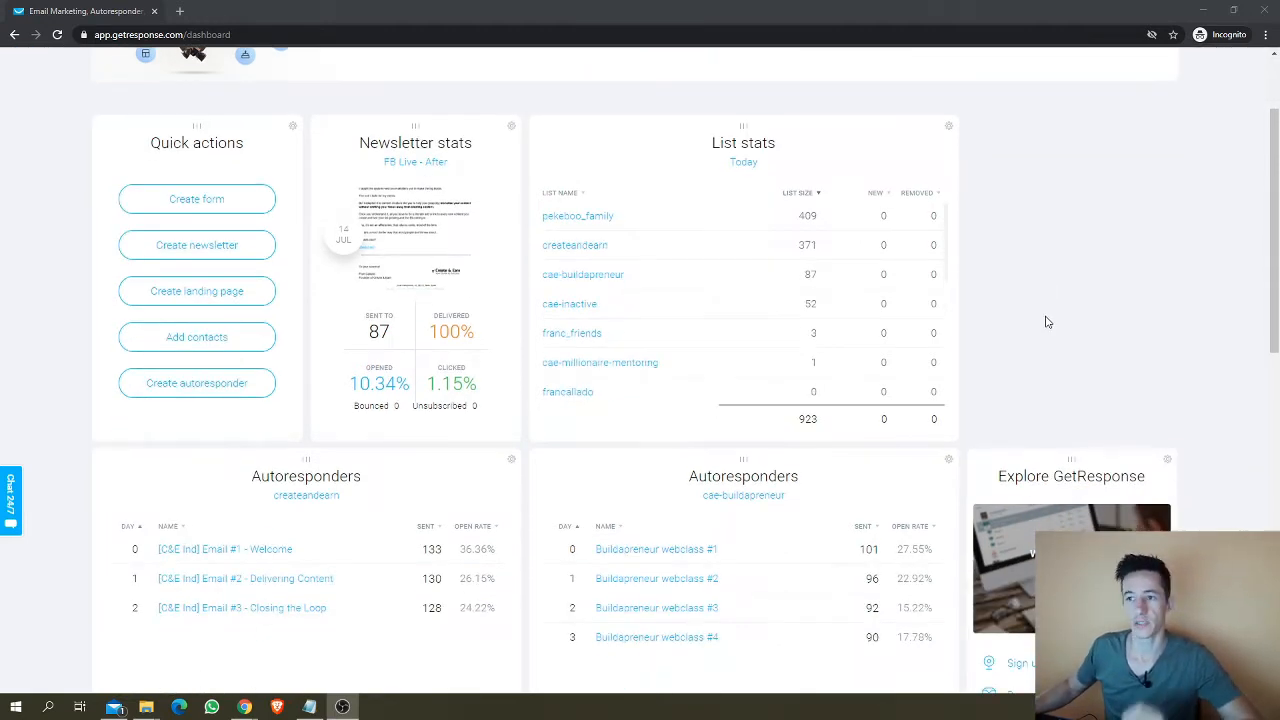
scroll(1047, 321, up, 2)
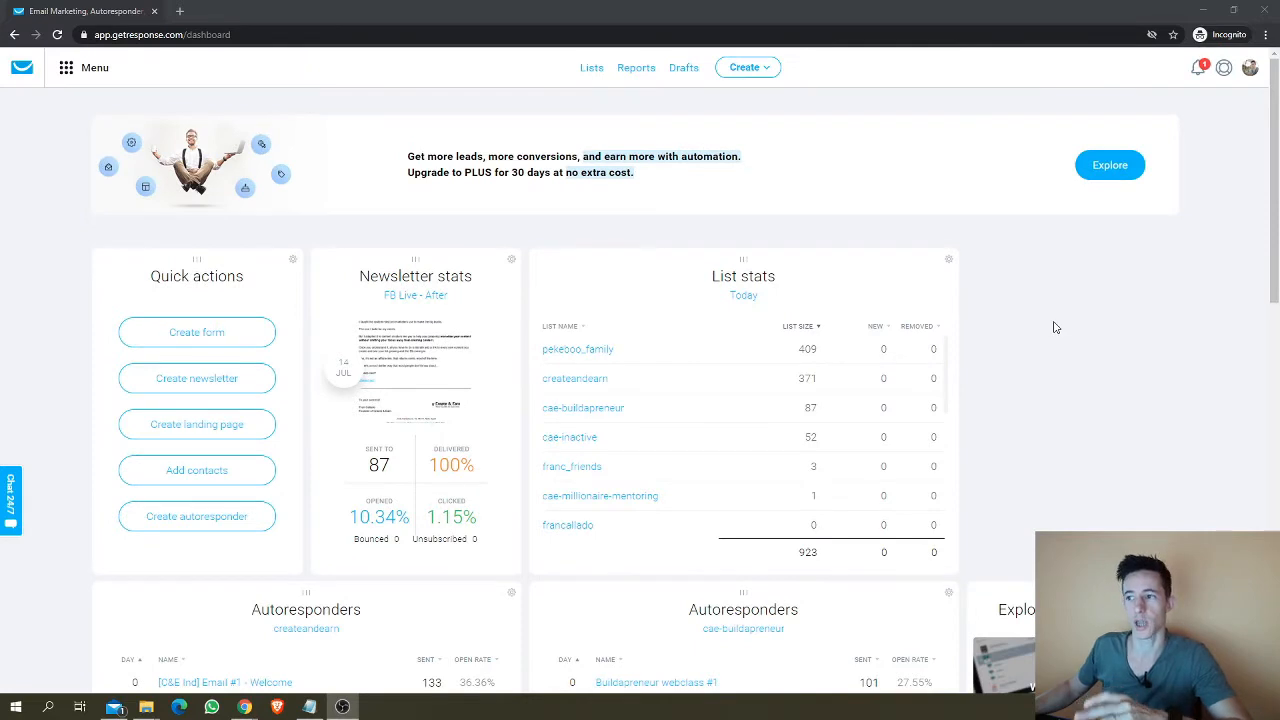
scroll(1054, 326, down, 2)
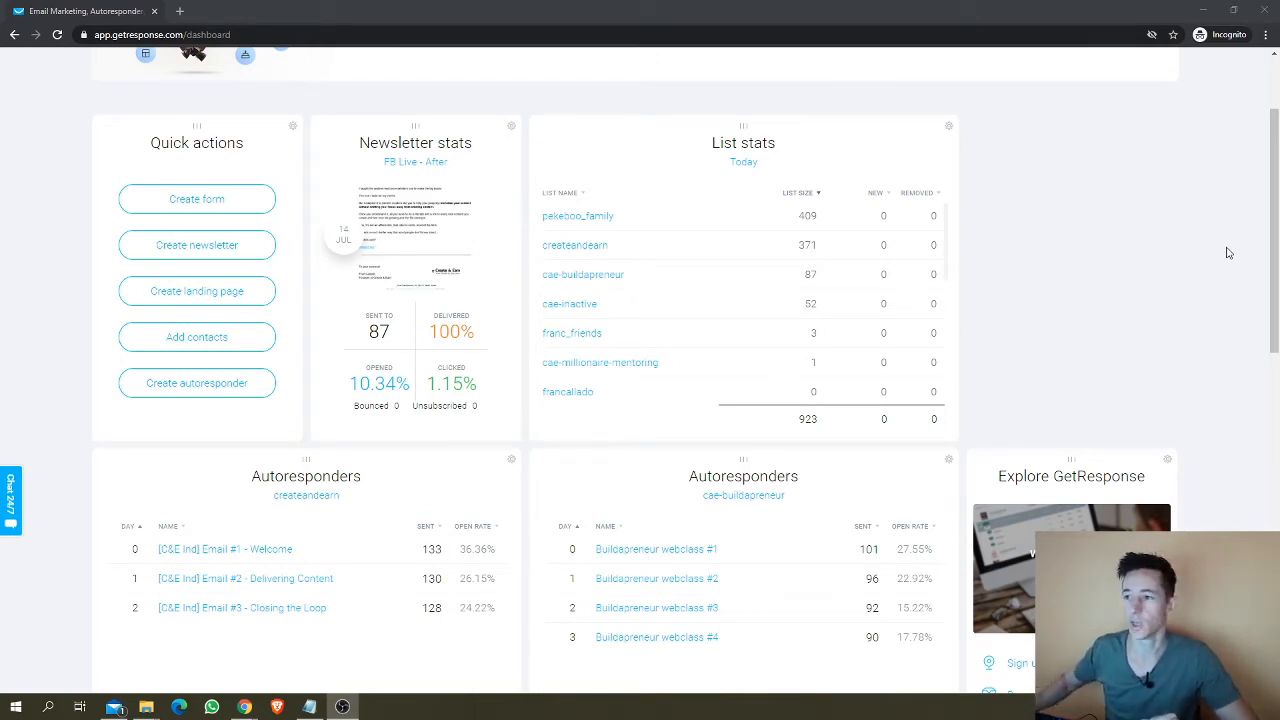
scroll(1071, 291, down, 2)
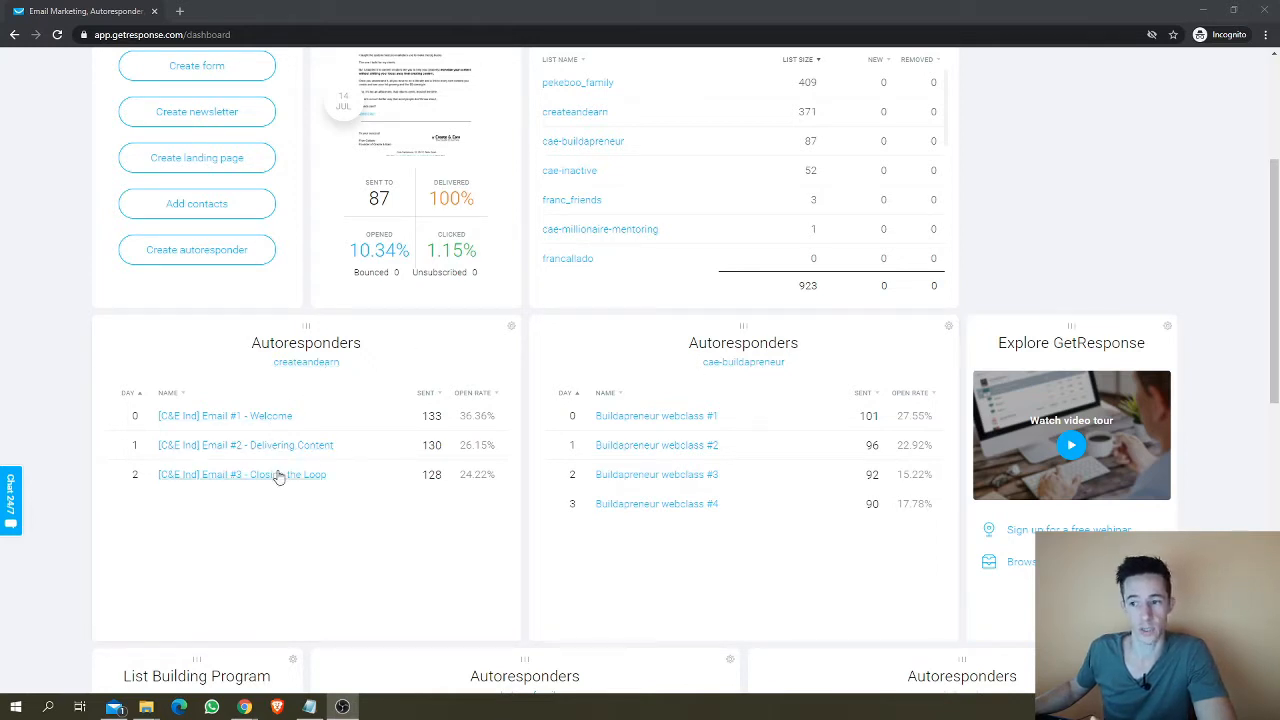
scroll(280, 478, up, 3)
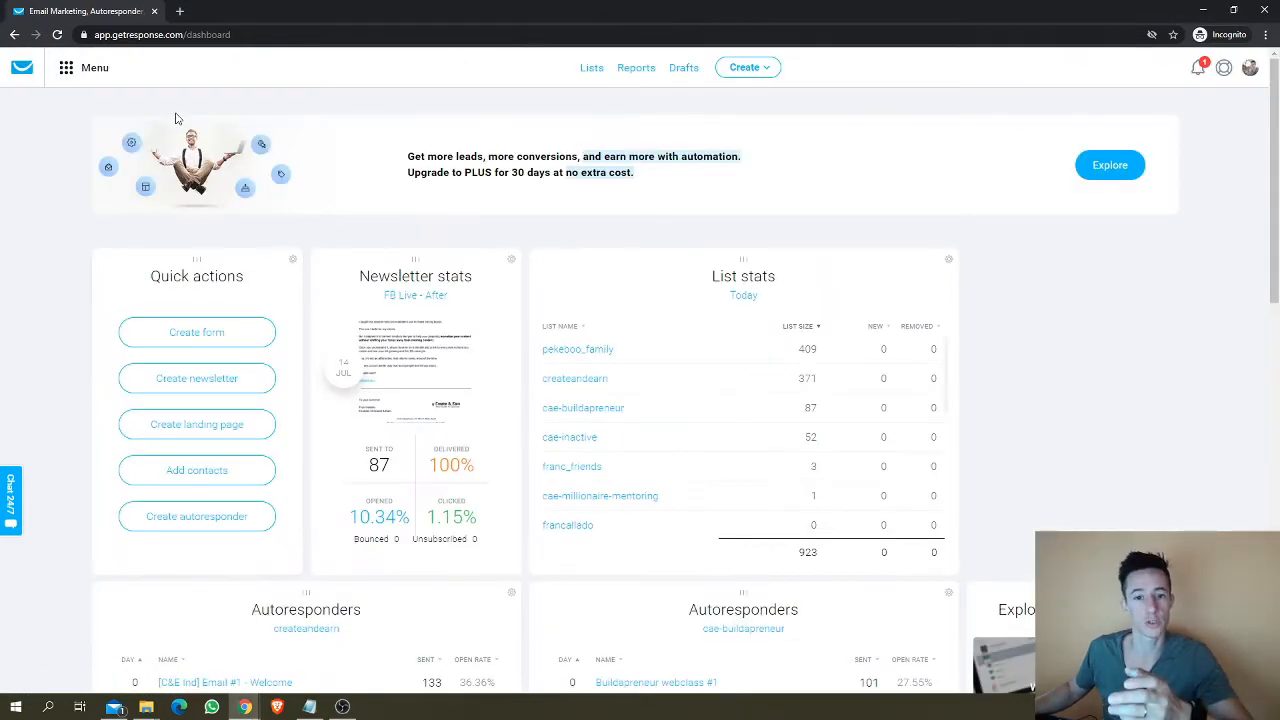
Step: Open the Automation section and look through the list of automation messages
click(65, 70)
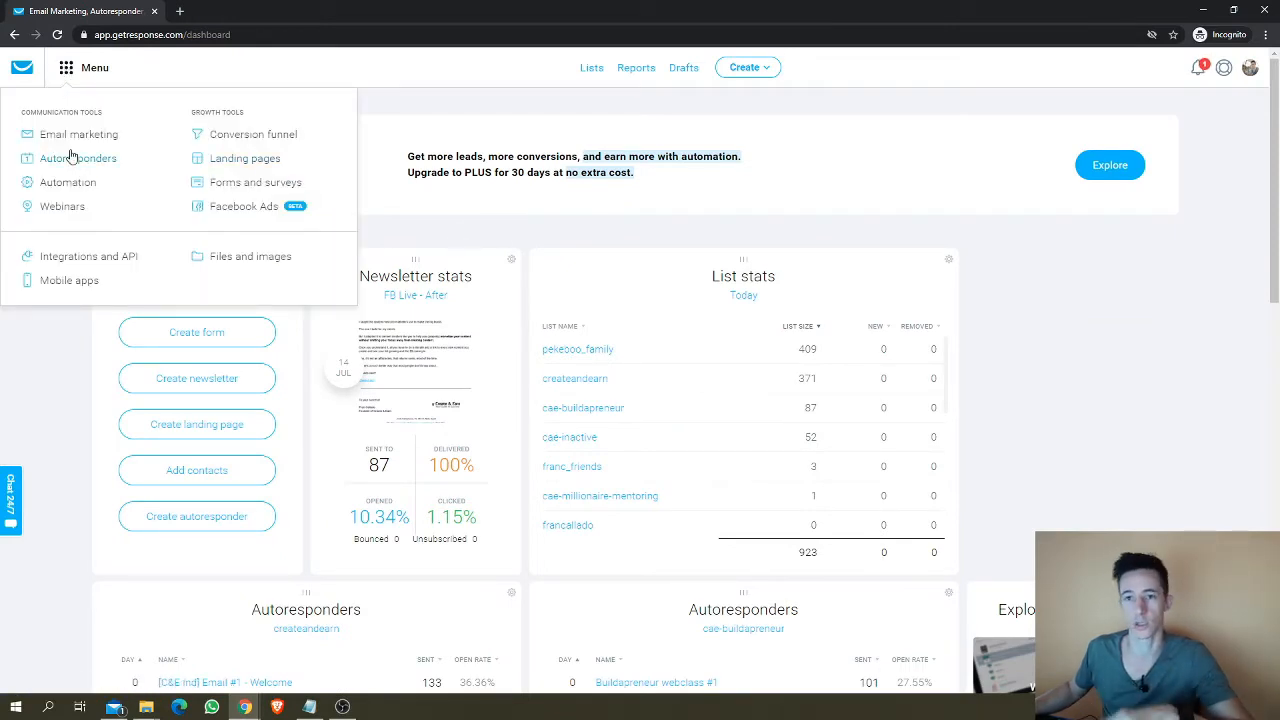
click(62, 183)
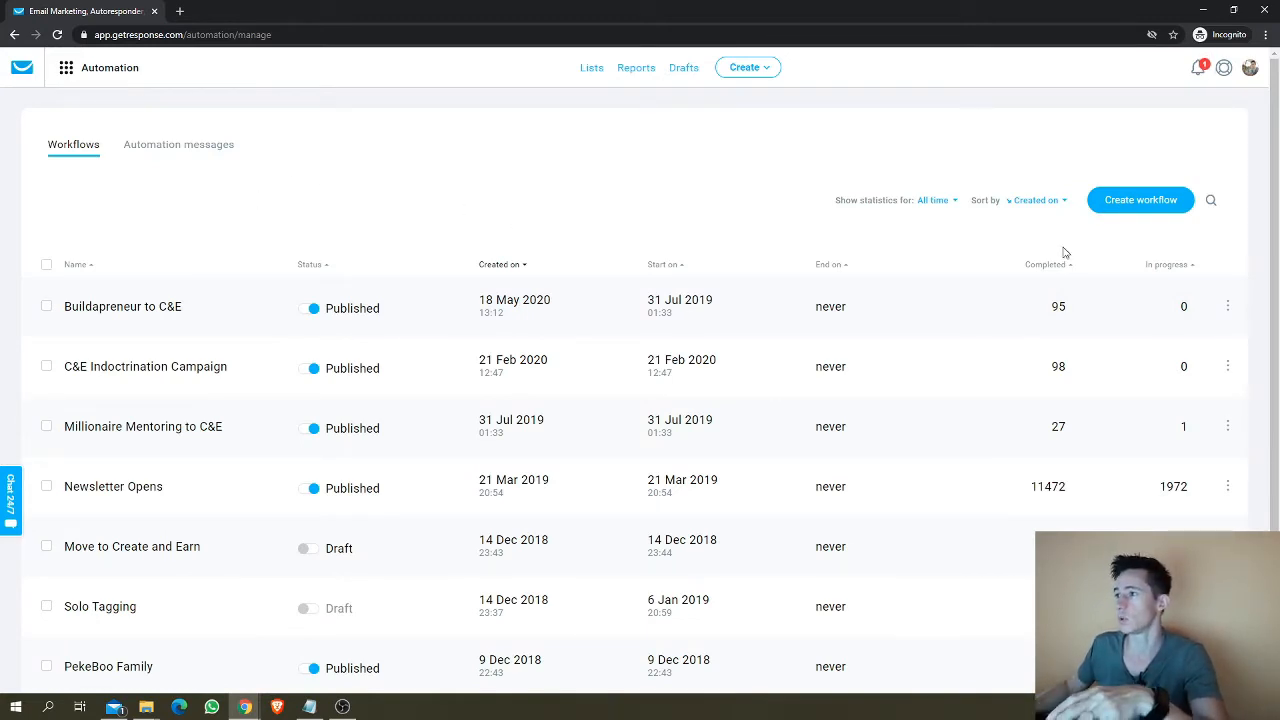
click(203, 147)
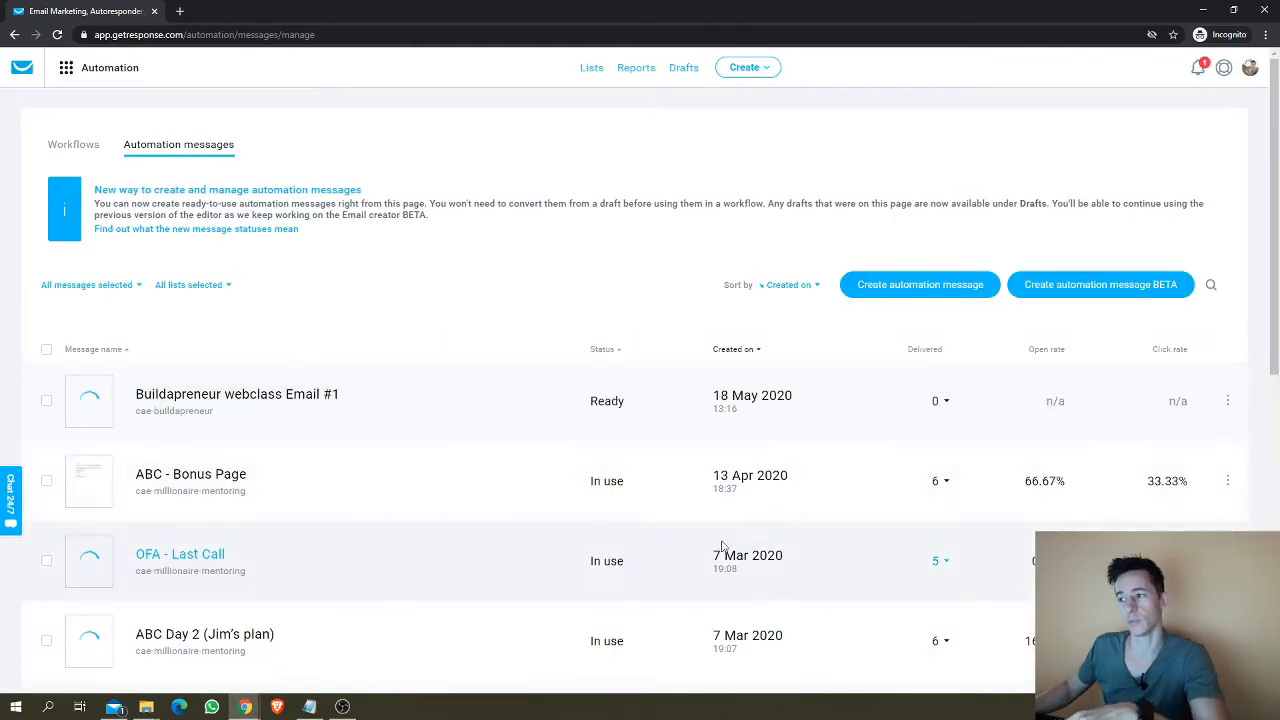
scroll(200, 555, down, 2)
scroll(349, 451, down, 4)
scroll(366, 451, up, 6)
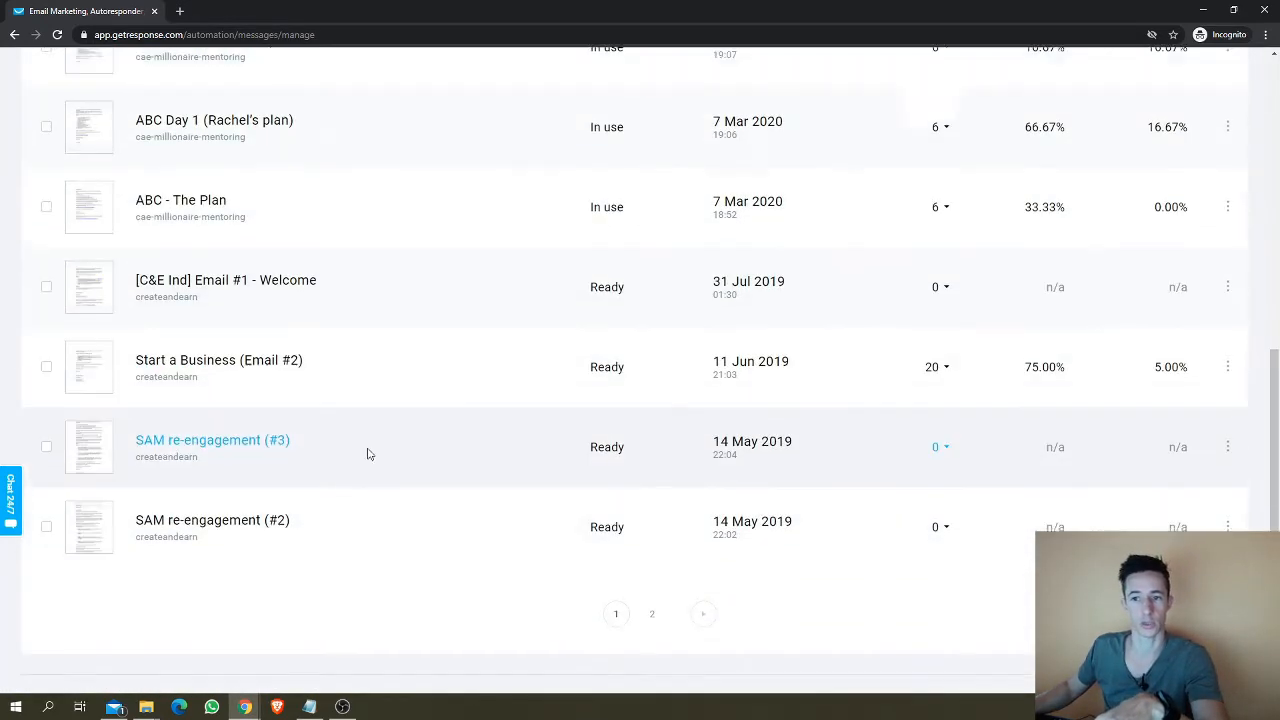
Step: Return to the workflows list and open the "Buildapreneur to C&E" workflow for editing
click(70, 147)
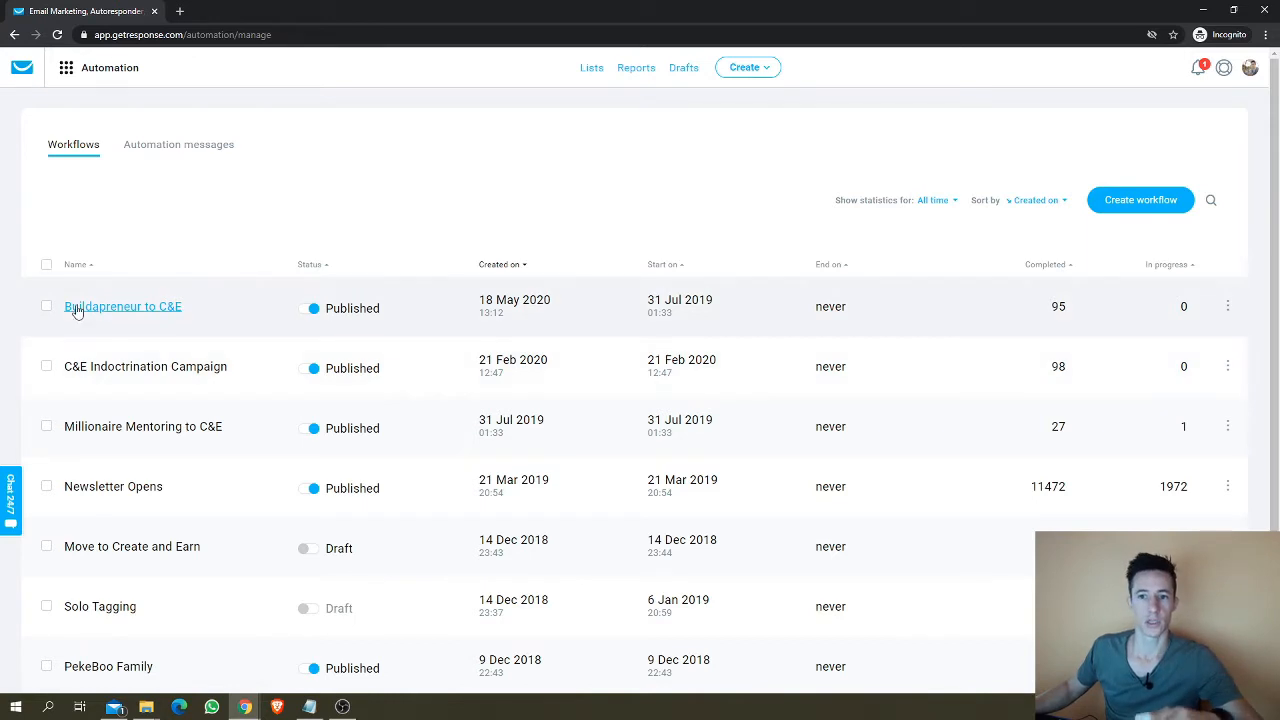
click(158, 309)
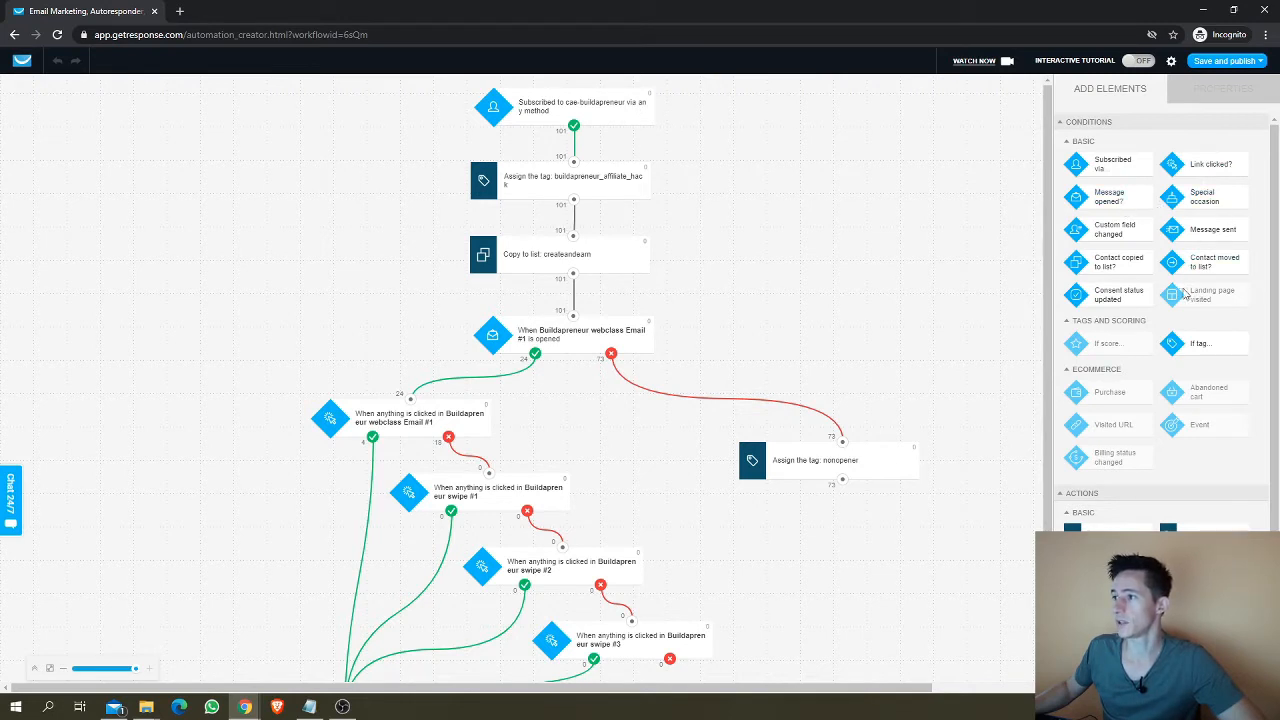
Step: Add a Send message action and a Wait action in the empty area beside the workflow, and connect the message to the wait
drag(1085, 545, 812, 175)
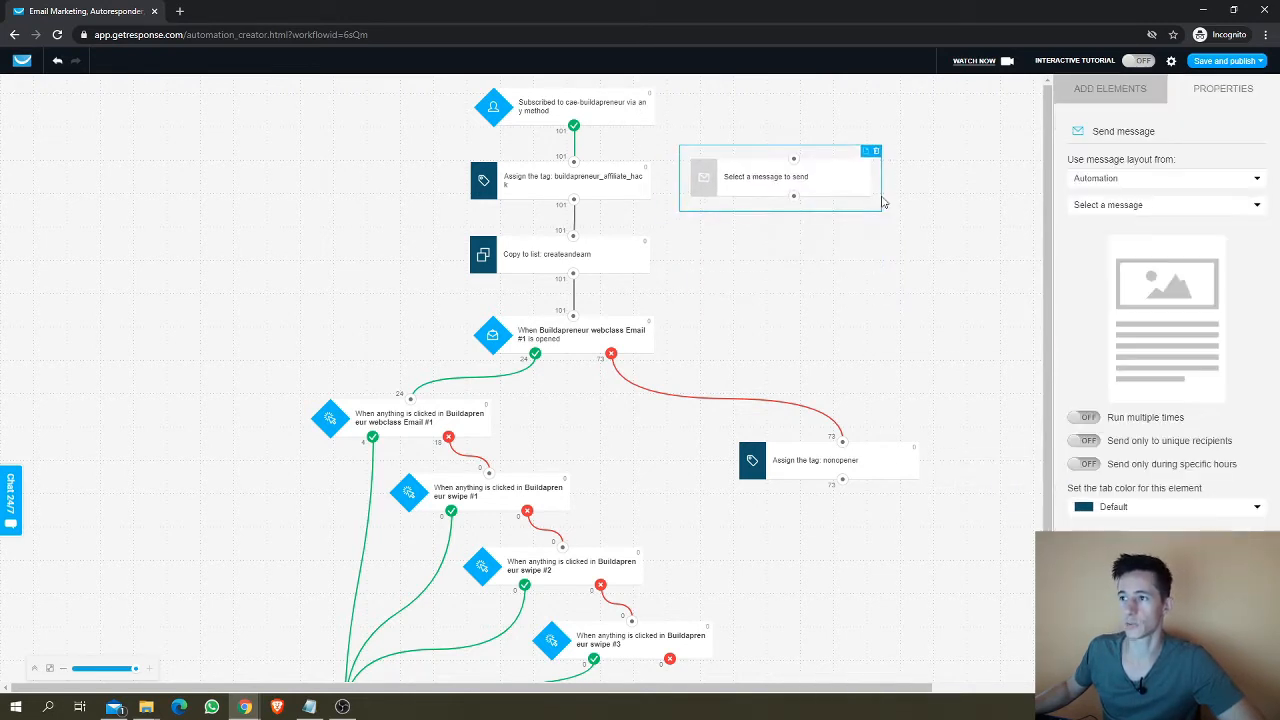
click(1179, 205)
click(1179, 205)
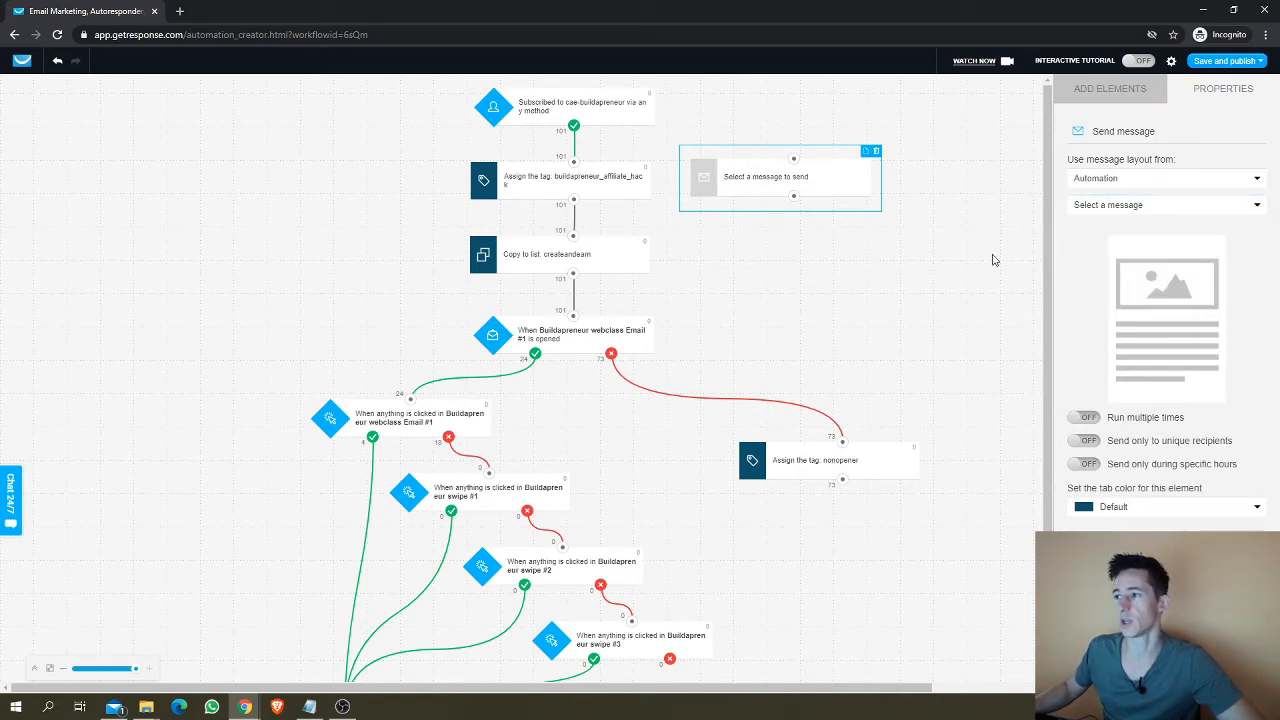
click(1108, 89)
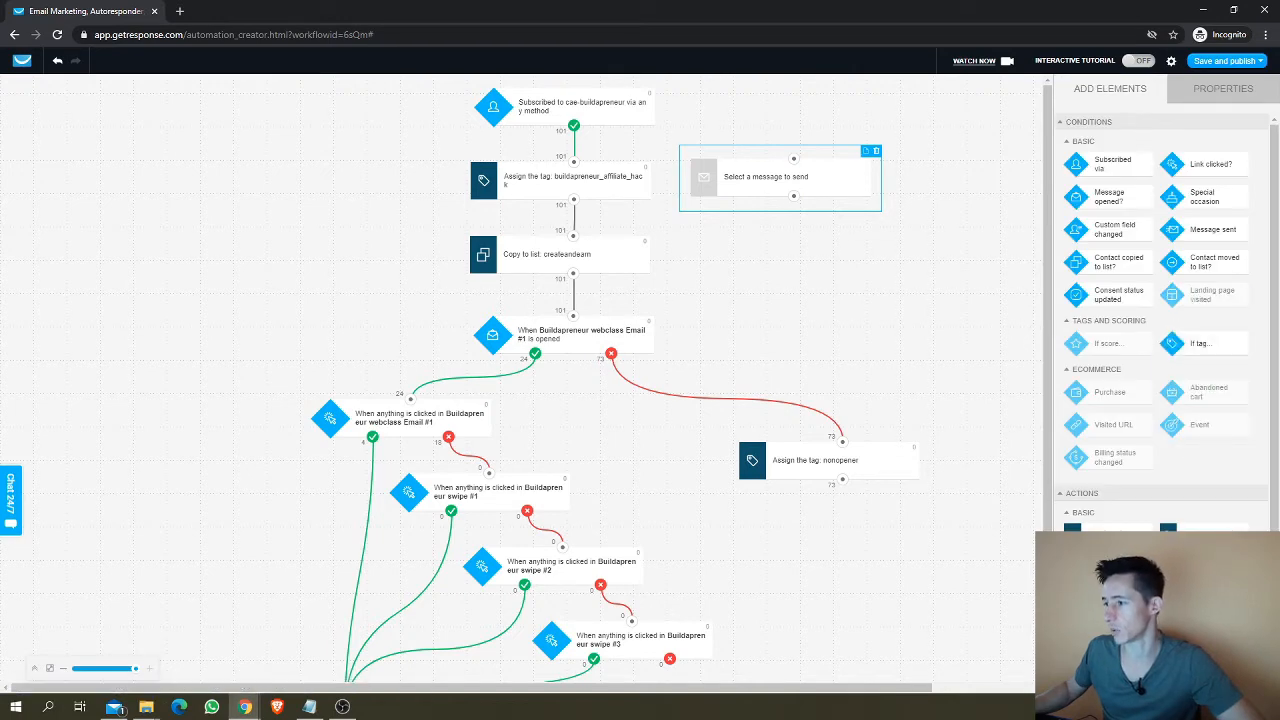
drag(1112, 568, 869, 250)
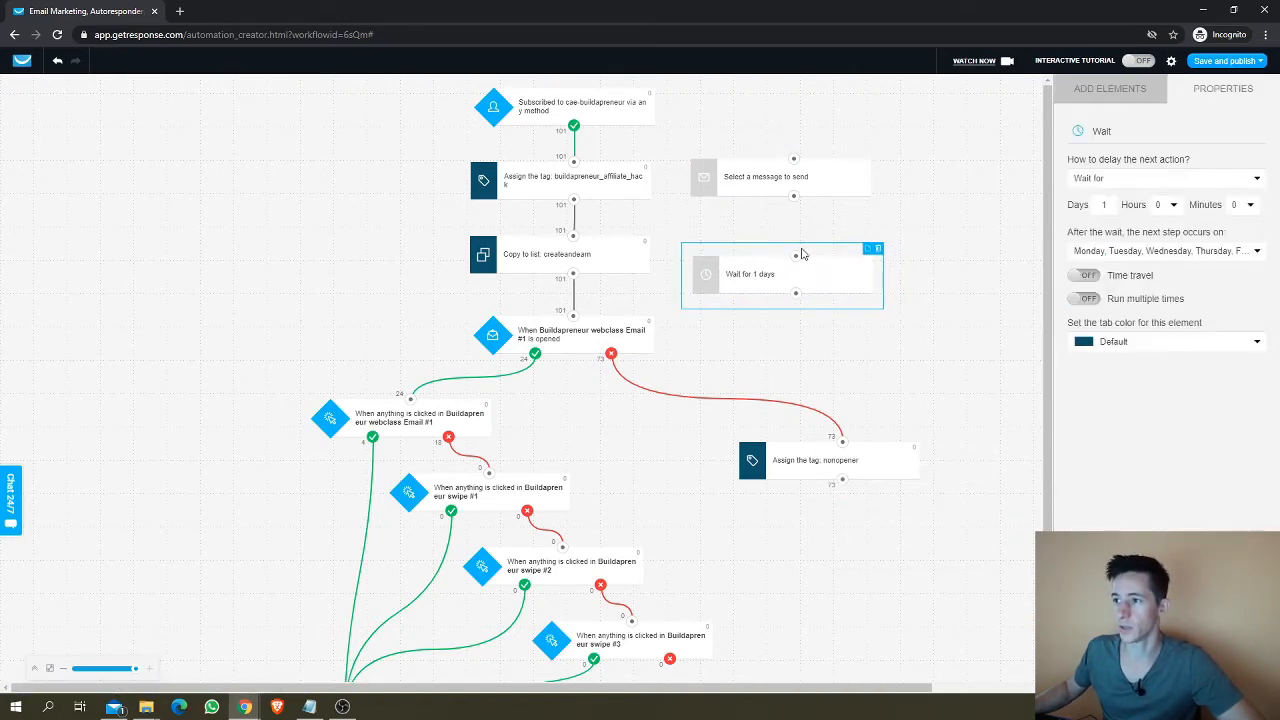
drag(791, 199, 794, 257)
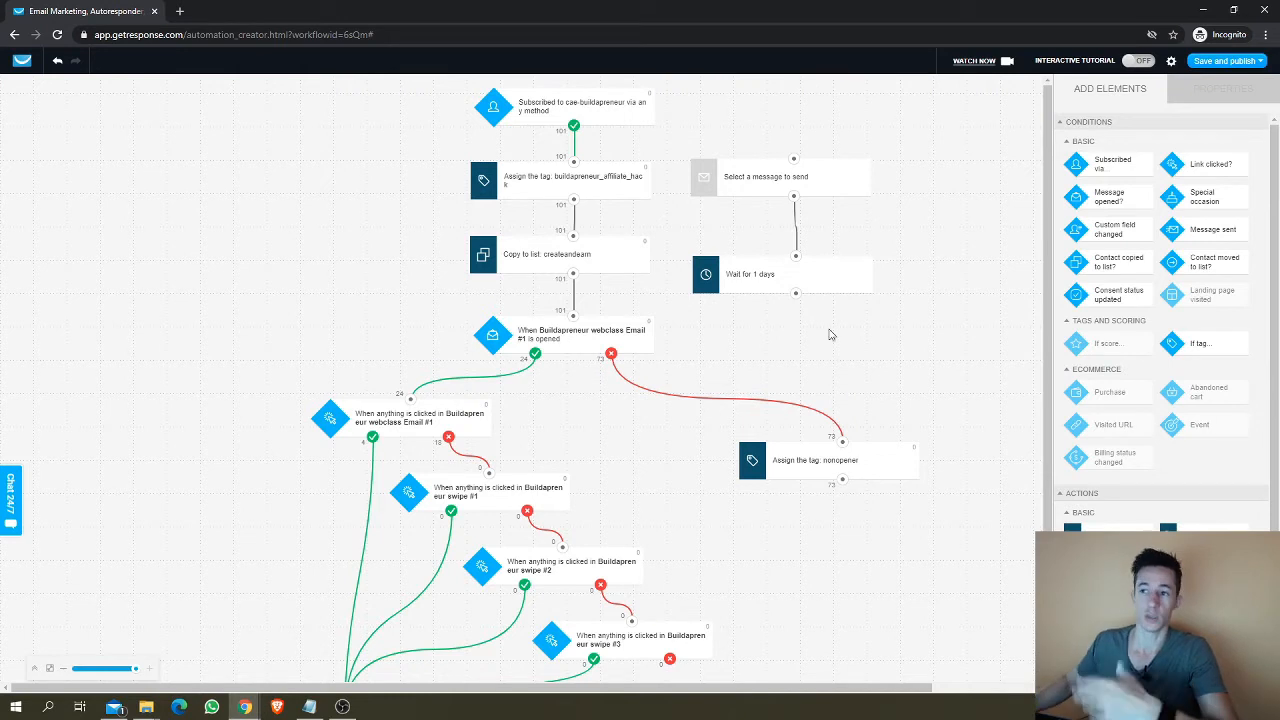
Step: Delete the Wait action and the Send message action placed beside the workflow
click(752, 284)
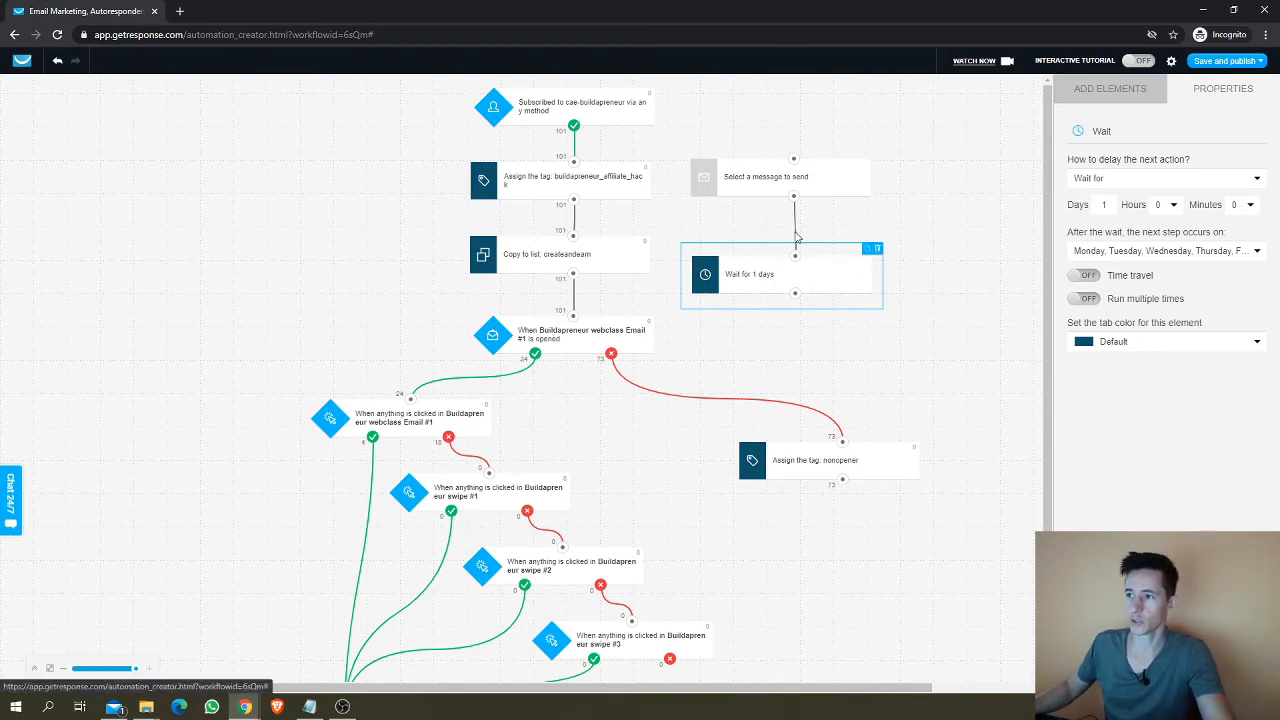
click(877, 248)
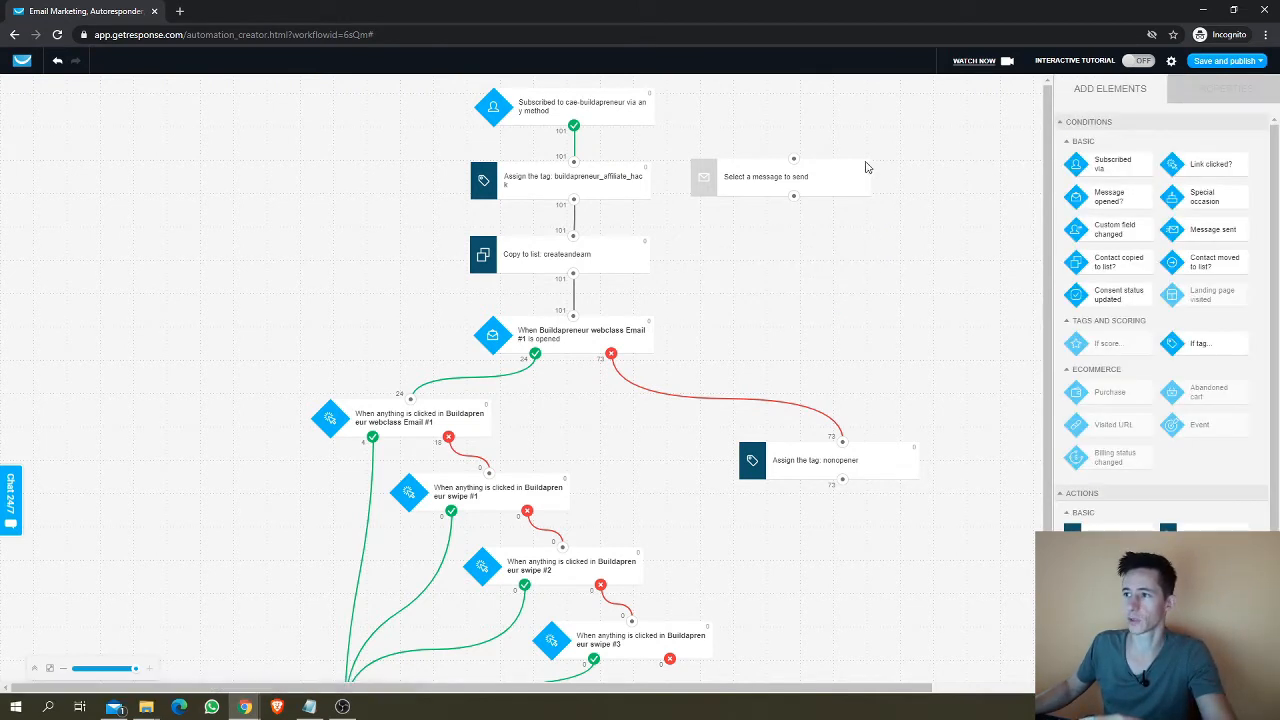
click(867, 167)
click(876, 161)
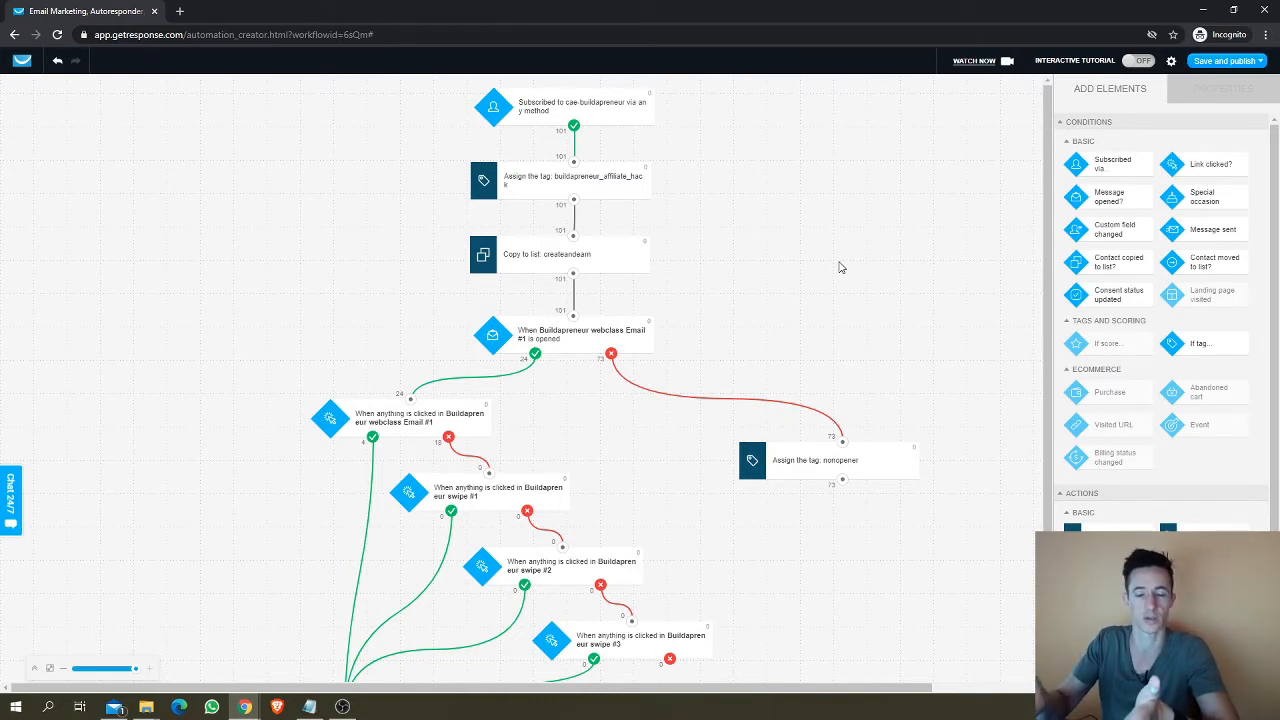
Step: Inspect the properties of the condition that tracks opens of Buildapreneur webclass Email #1
scroll(625, 200, down, 2)
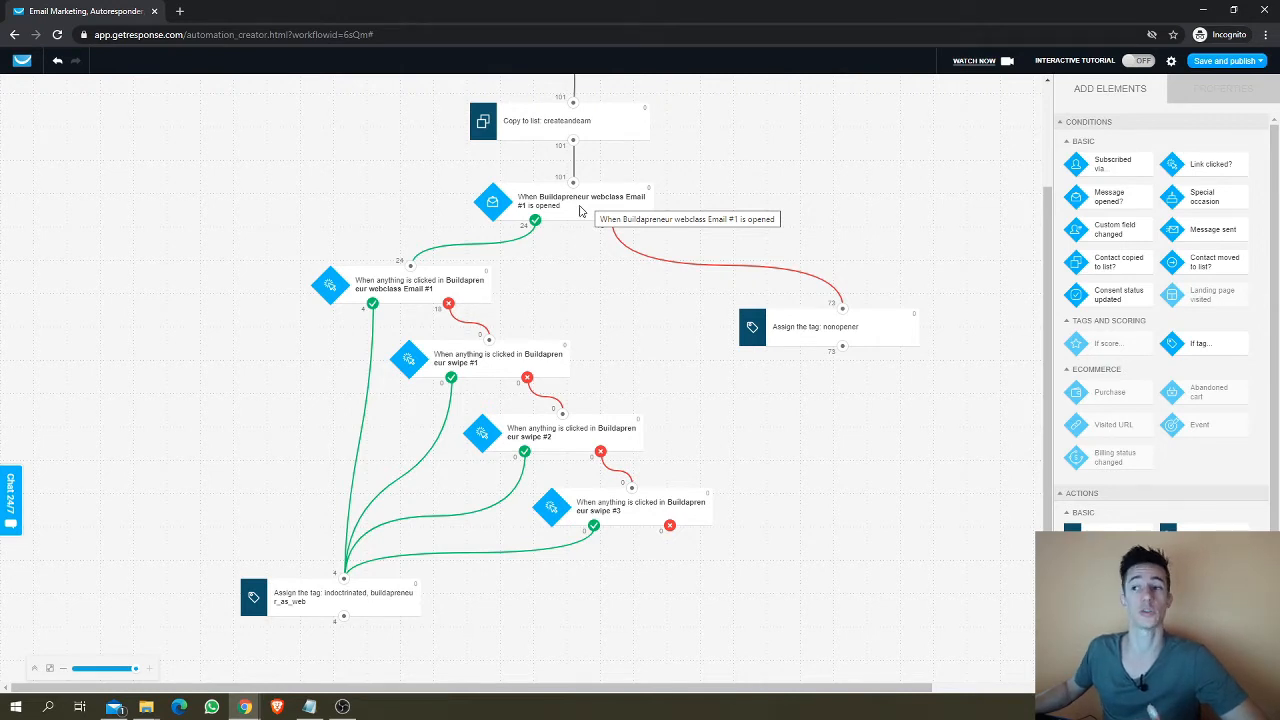
click(579, 211)
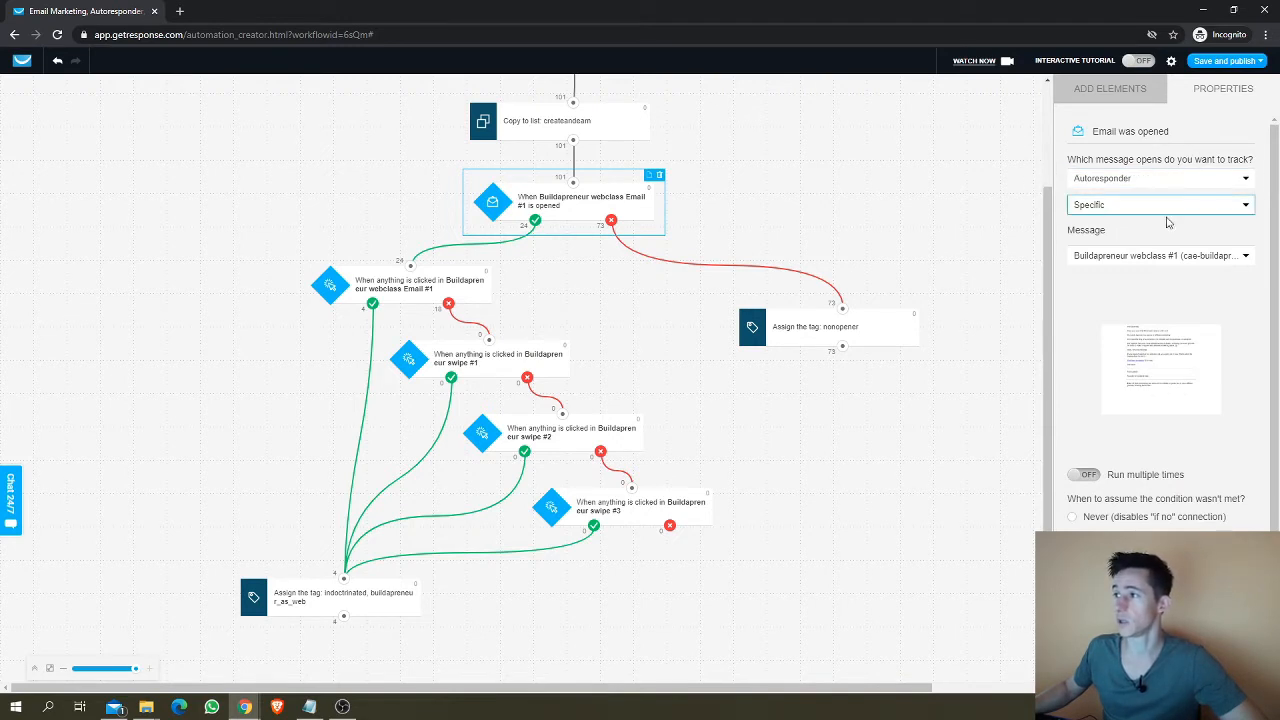
Step: Try out a new Message opened condition tracking a specific Autoresponder message below the nonopener tag, and delete it again
click(1140, 90)
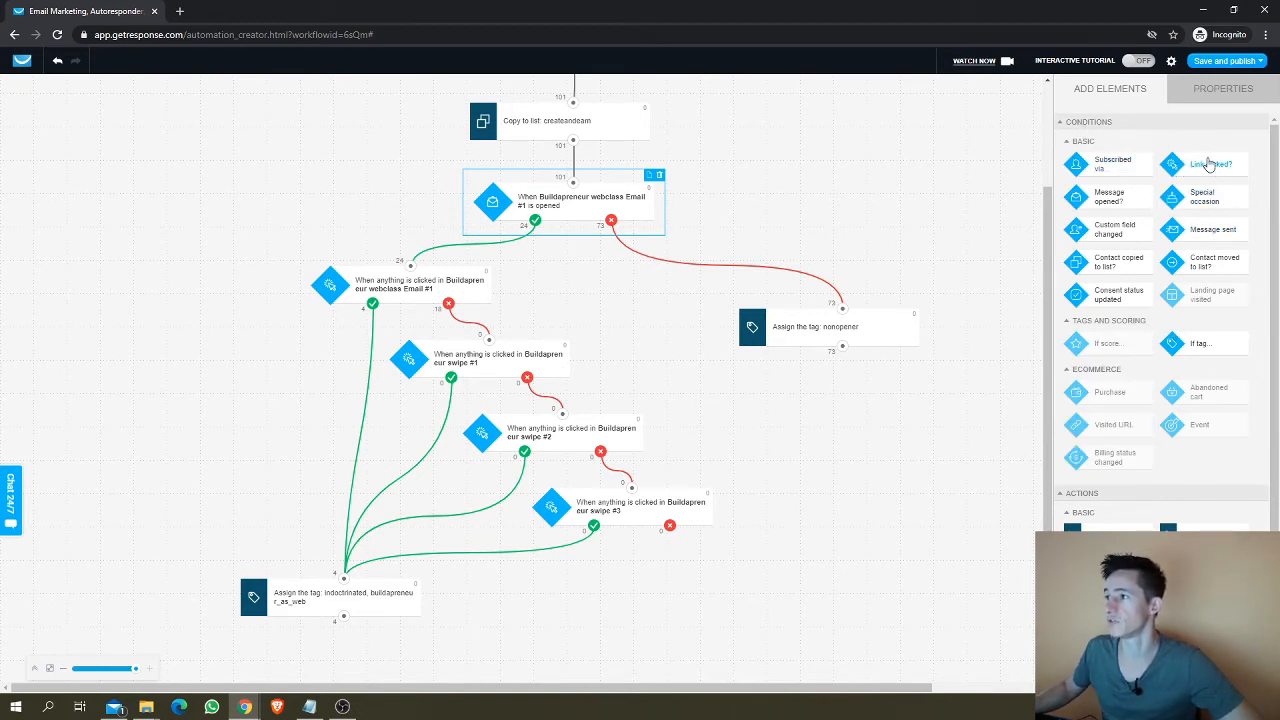
drag(1098, 196, 903, 490)
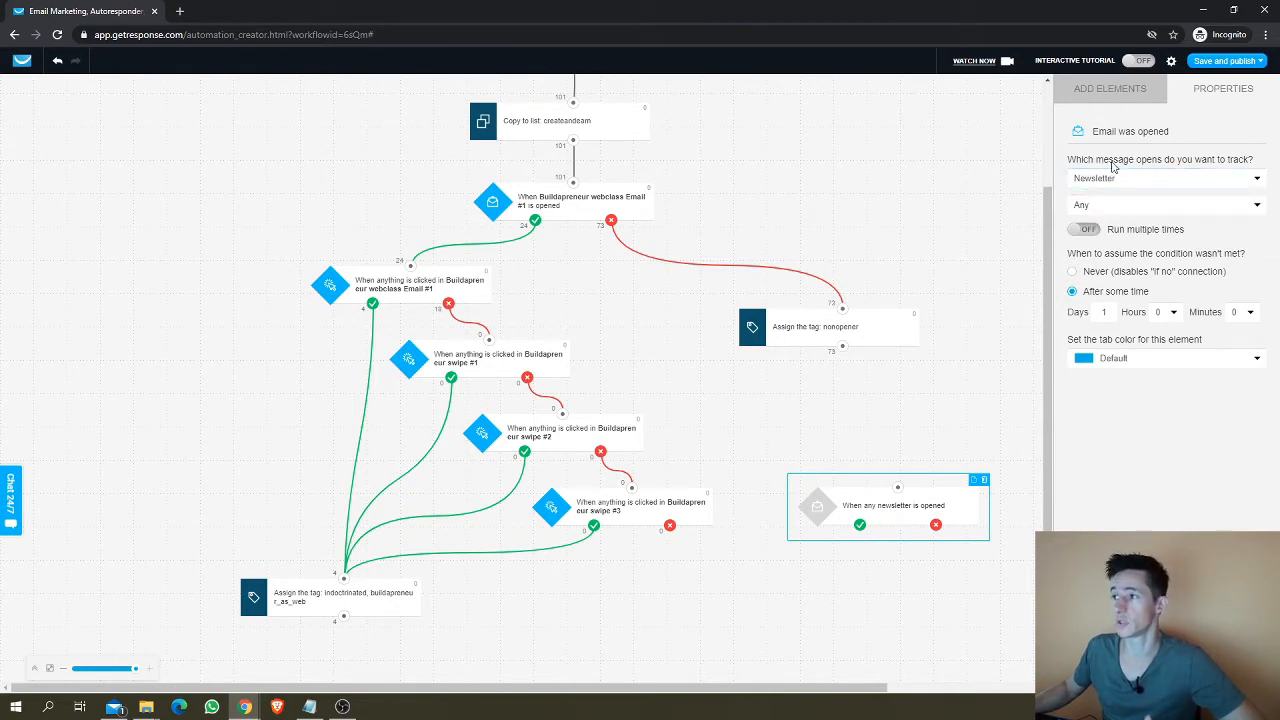
click(1212, 181)
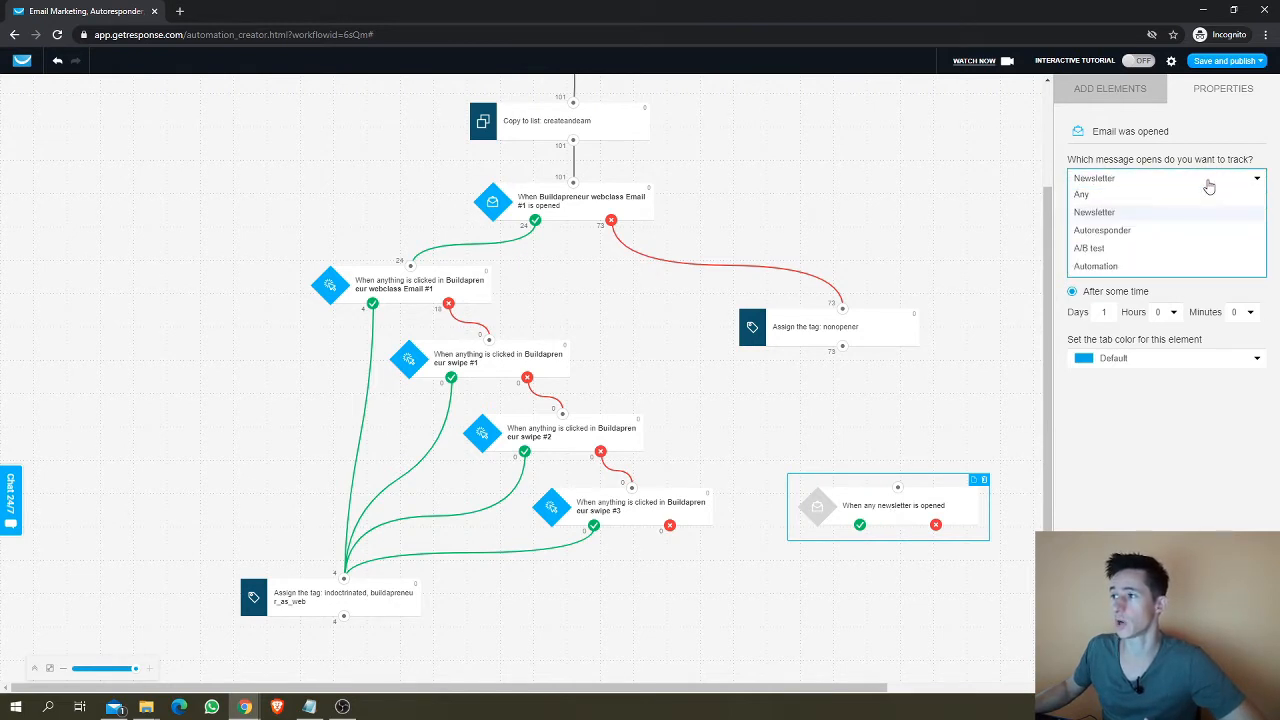
click(1130, 230)
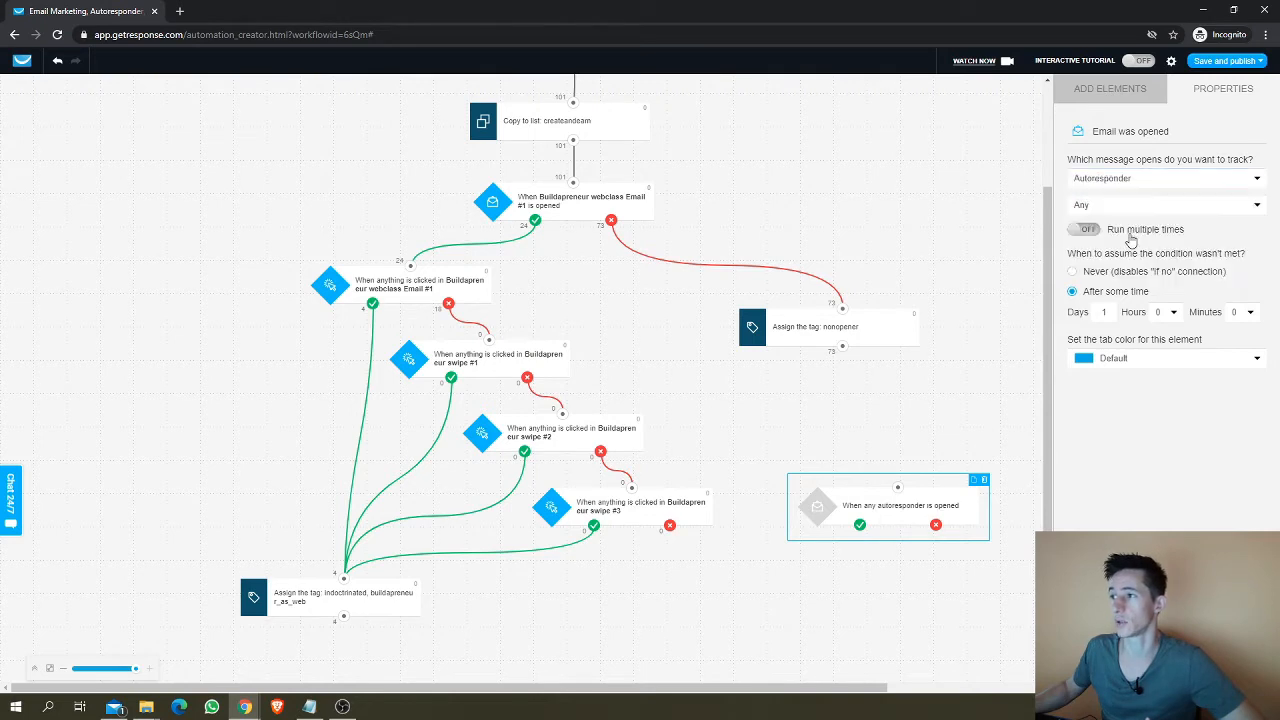
click(1142, 206)
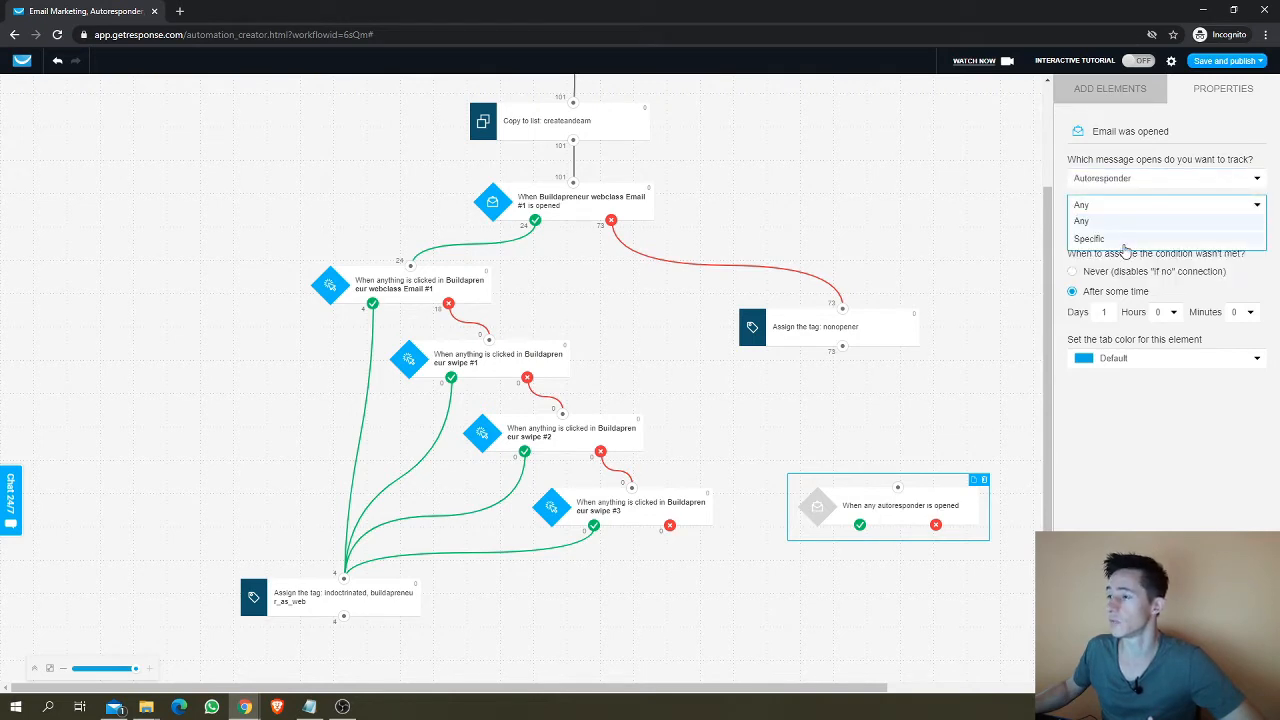
click(1126, 241)
click(1168, 208)
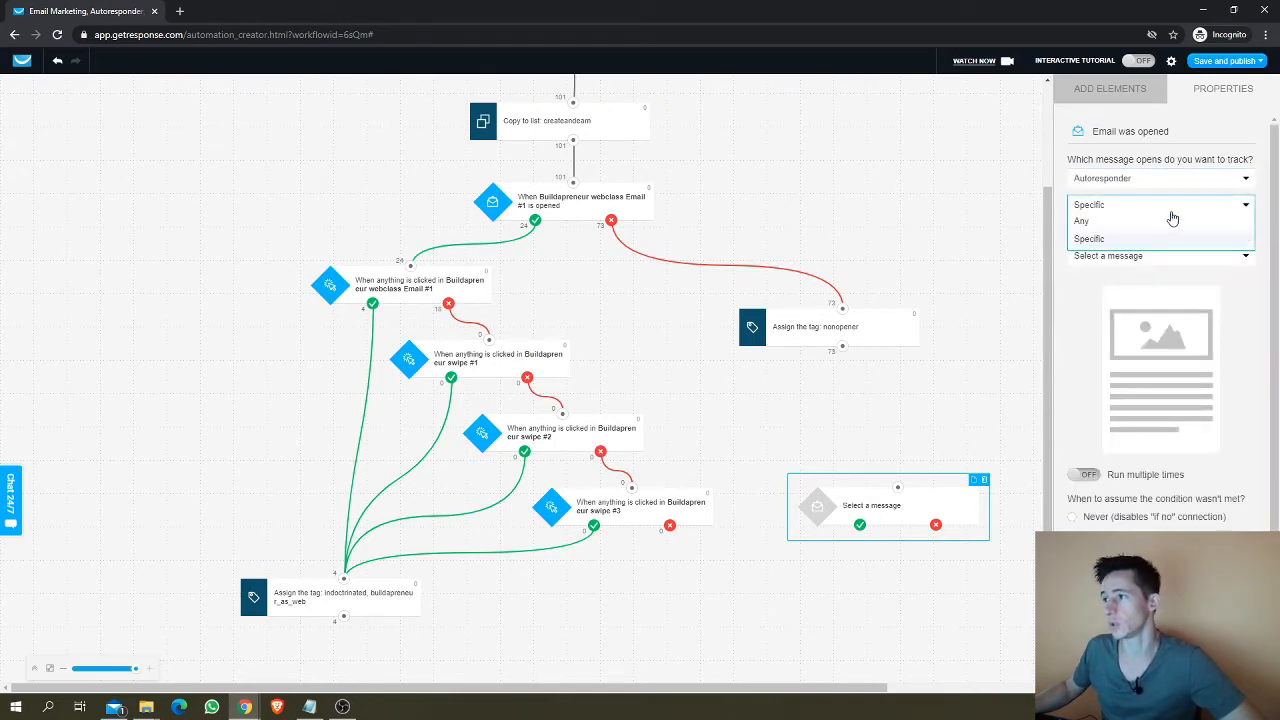
click(1147, 257)
click(985, 480)
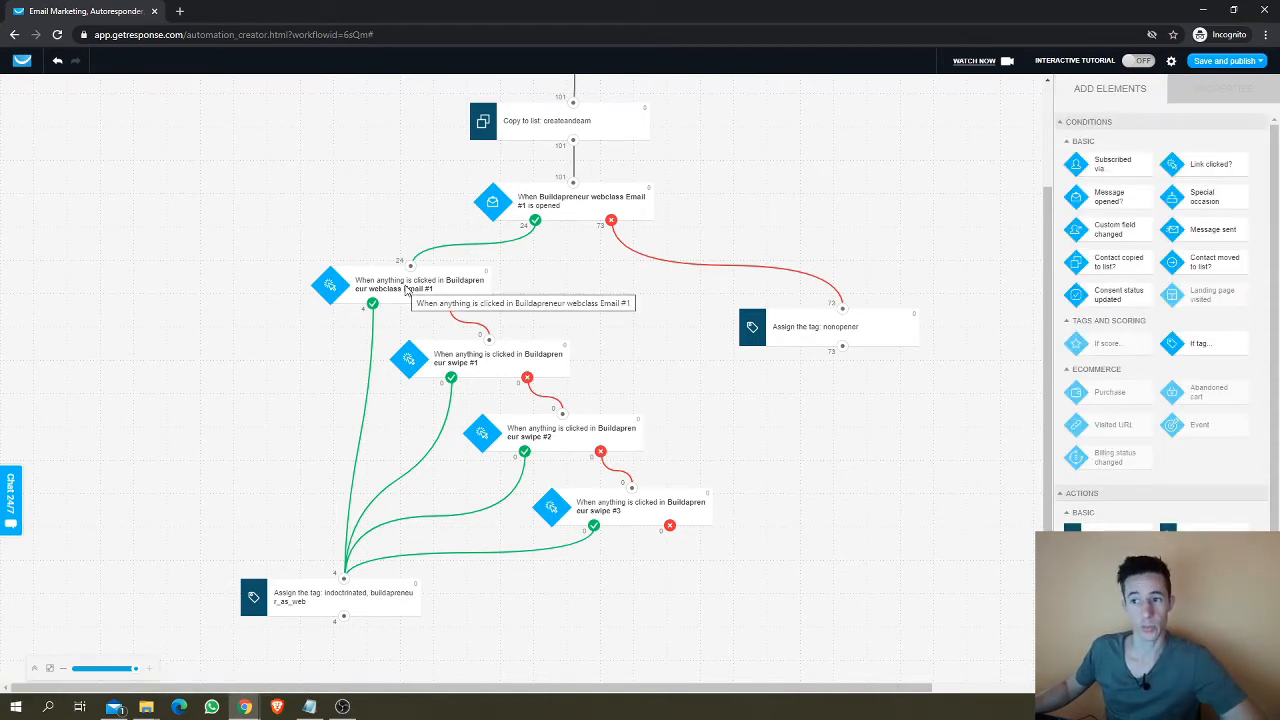
Step: Examine the opened and link-clicked conditions for Buildapreneur webclass Email #1 and the workflow branches leading to the tag actions
click(576, 207)
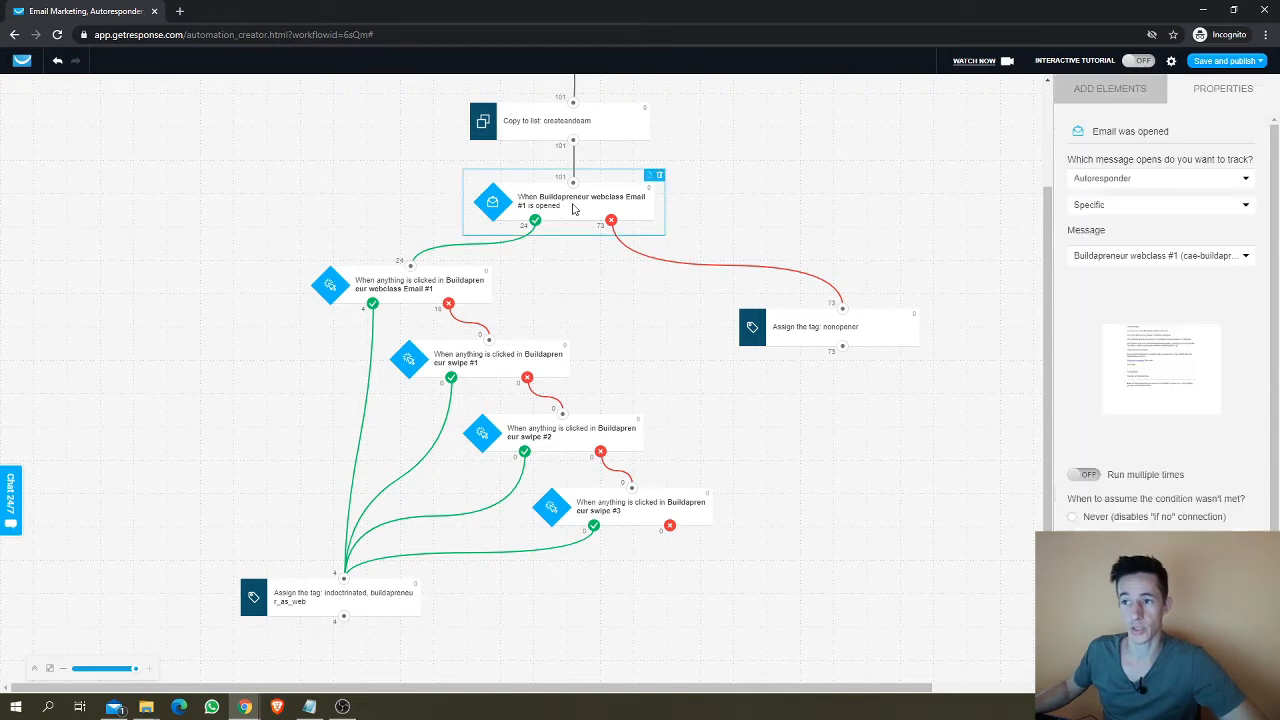
click(401, 291)
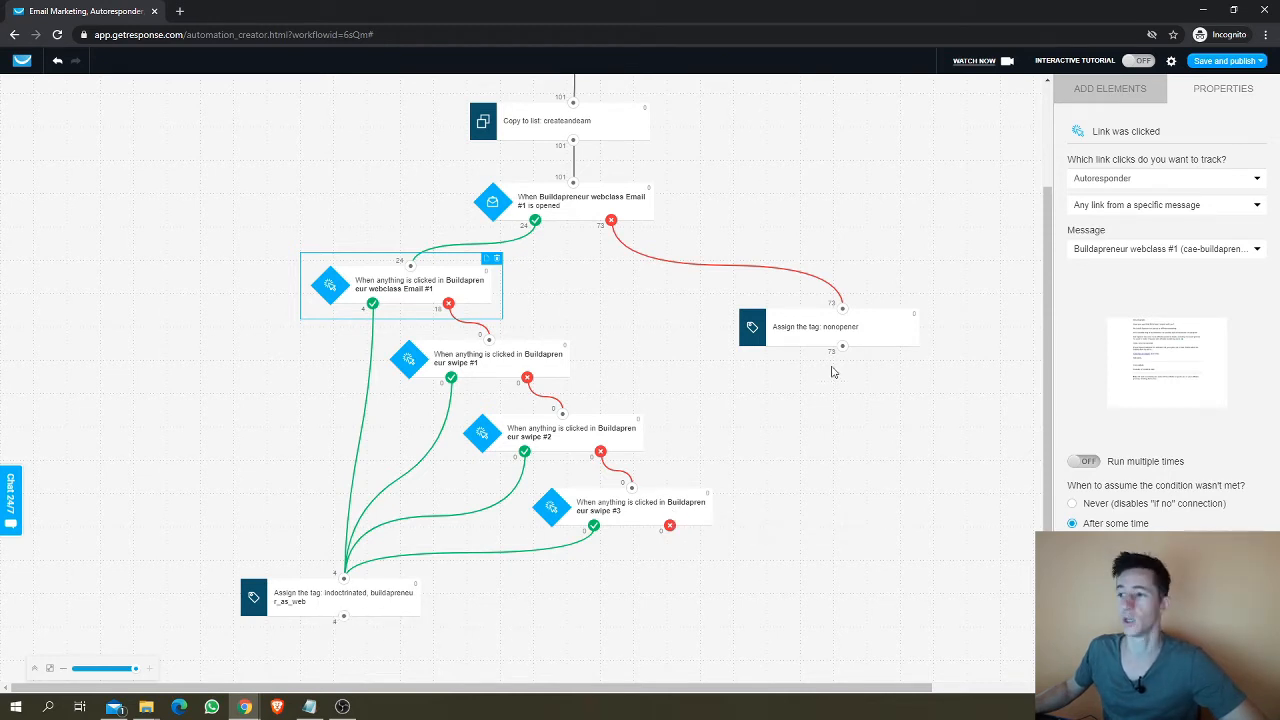
scroll(749, 503, down, 1)
scroll(820, 523, up, 3)
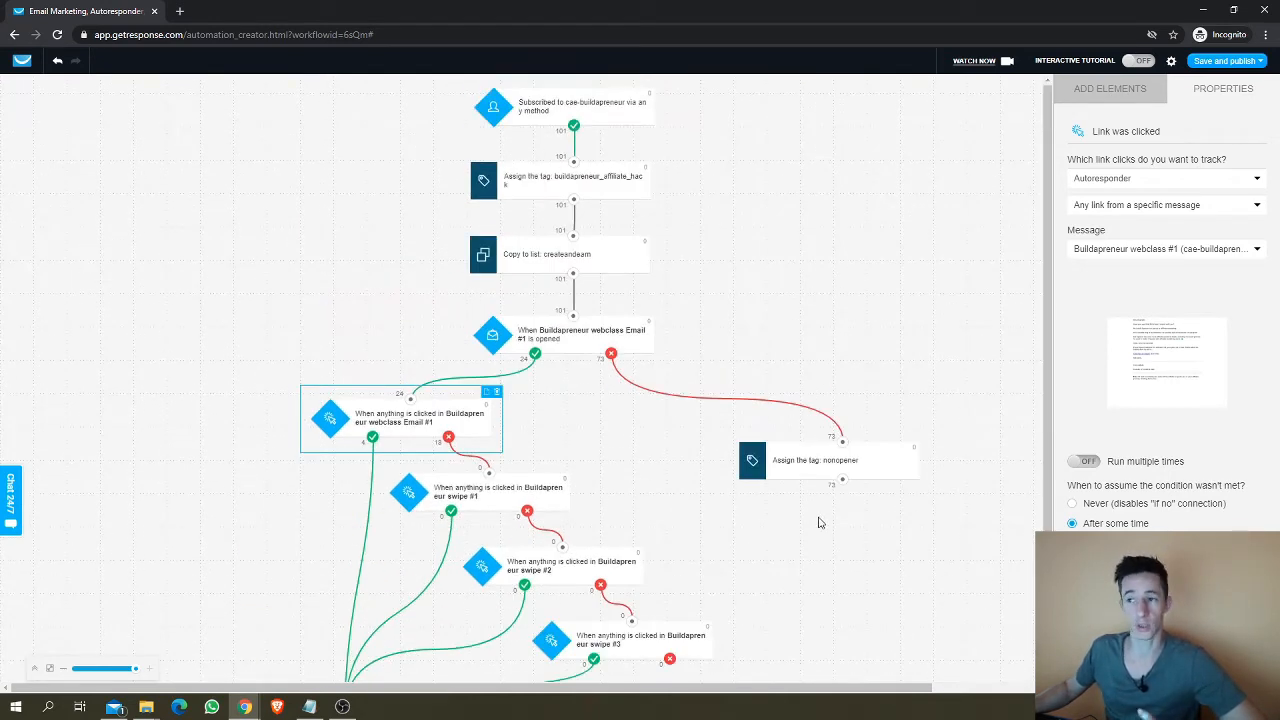
scroll(840, 518, down, 3)
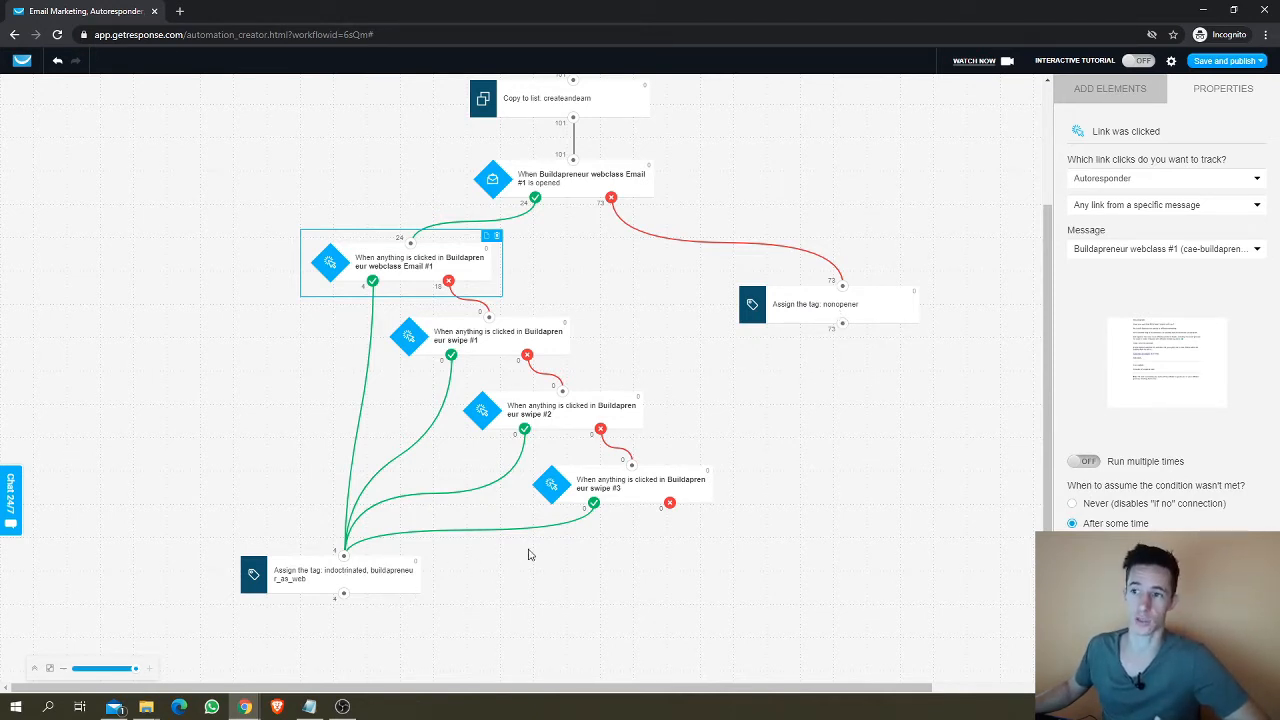
scroll(530, 555, up, 2)
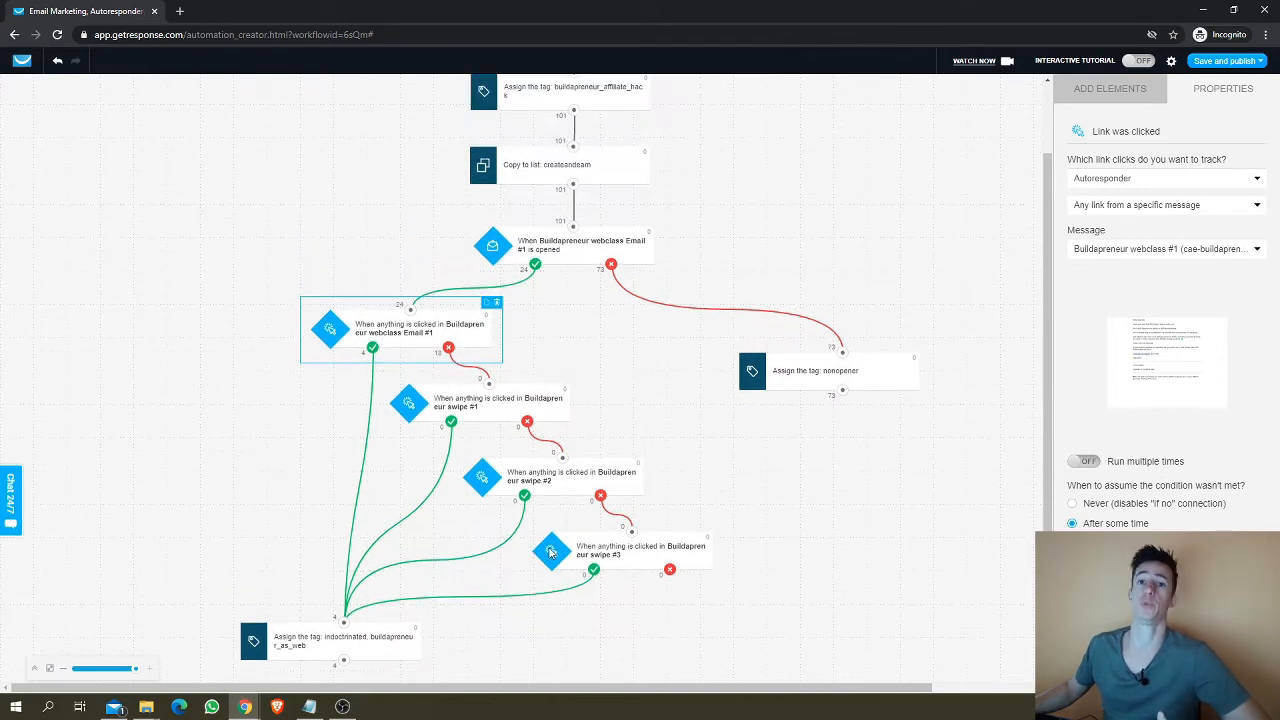
scroll(590, 530, up, 1)
scroll(590, 530, up, 1)
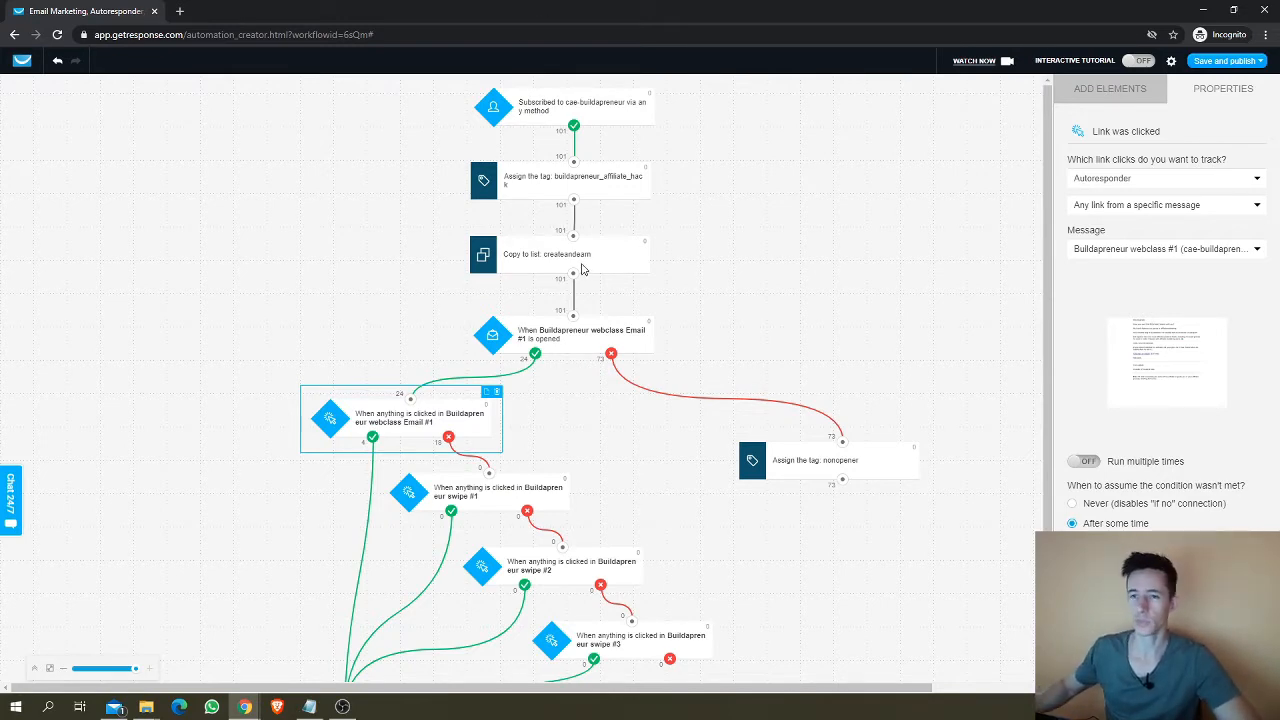
scroll(590, 300, down, 3)
scroll(643, 386, up, 3)
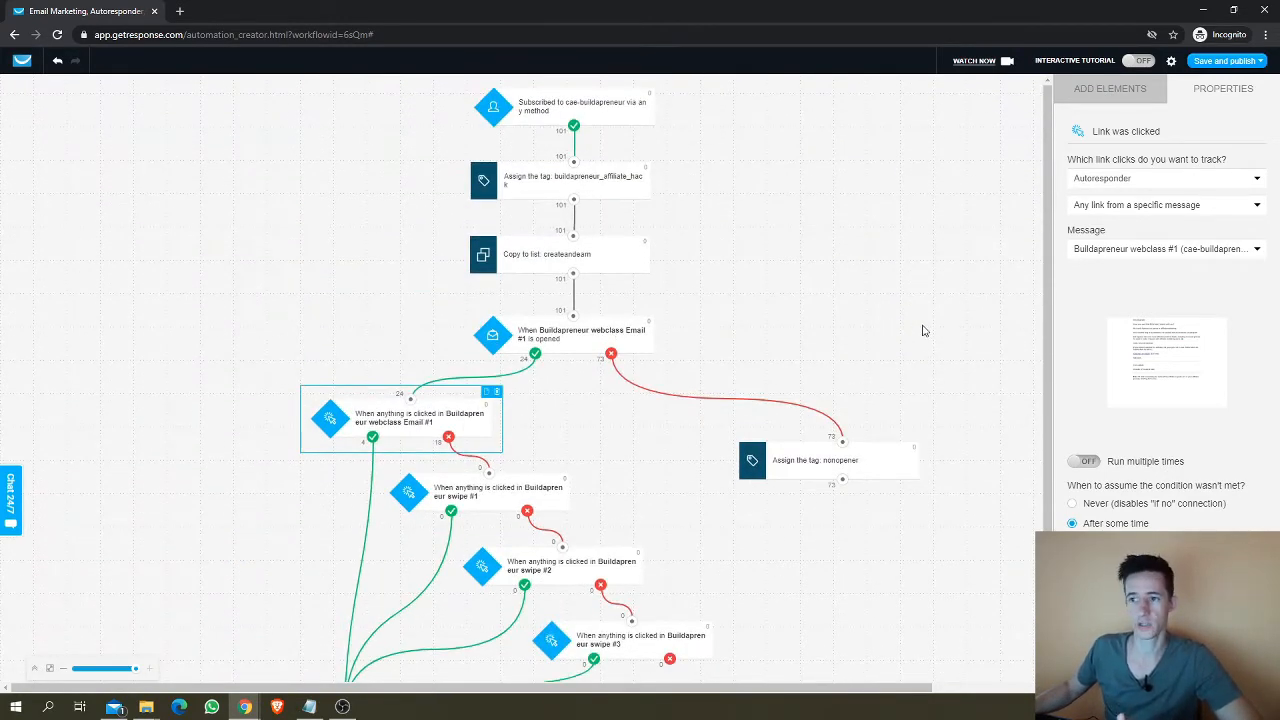
Step: Leave the open workflow for the automation list and start a new workflow built from scratch
scroll(910, 340, down, 1)
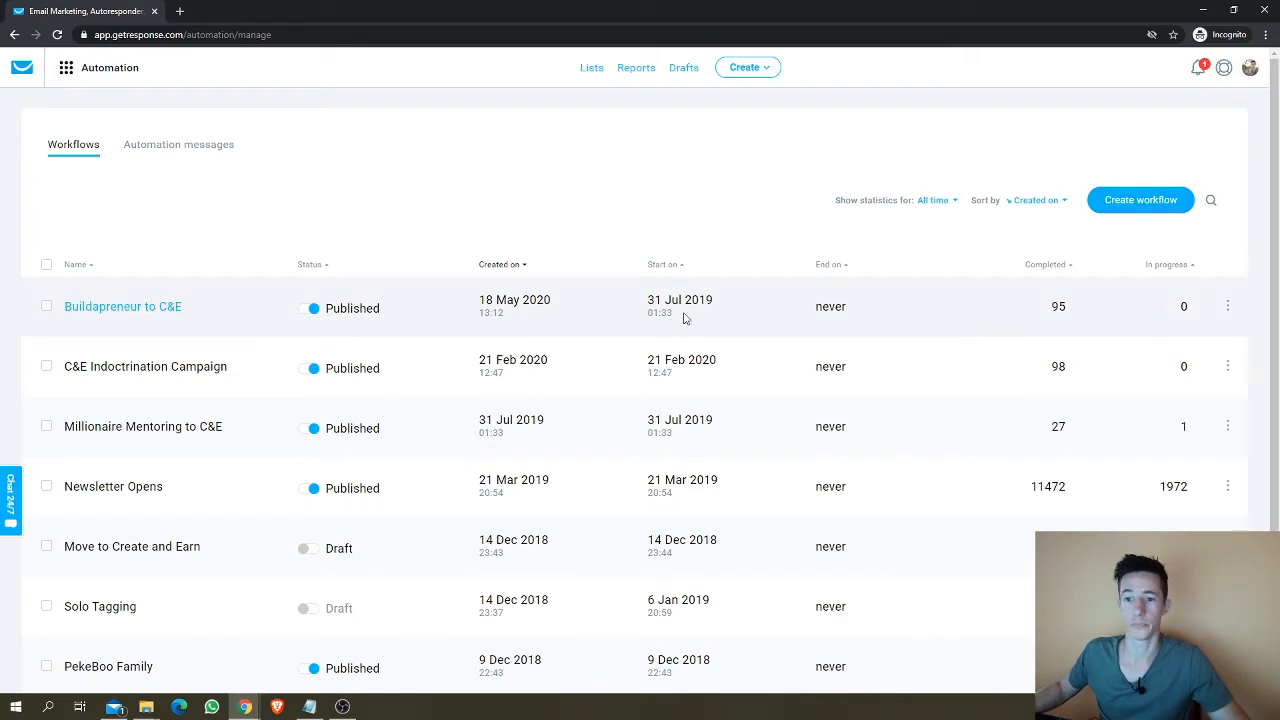
click(1143, 196)
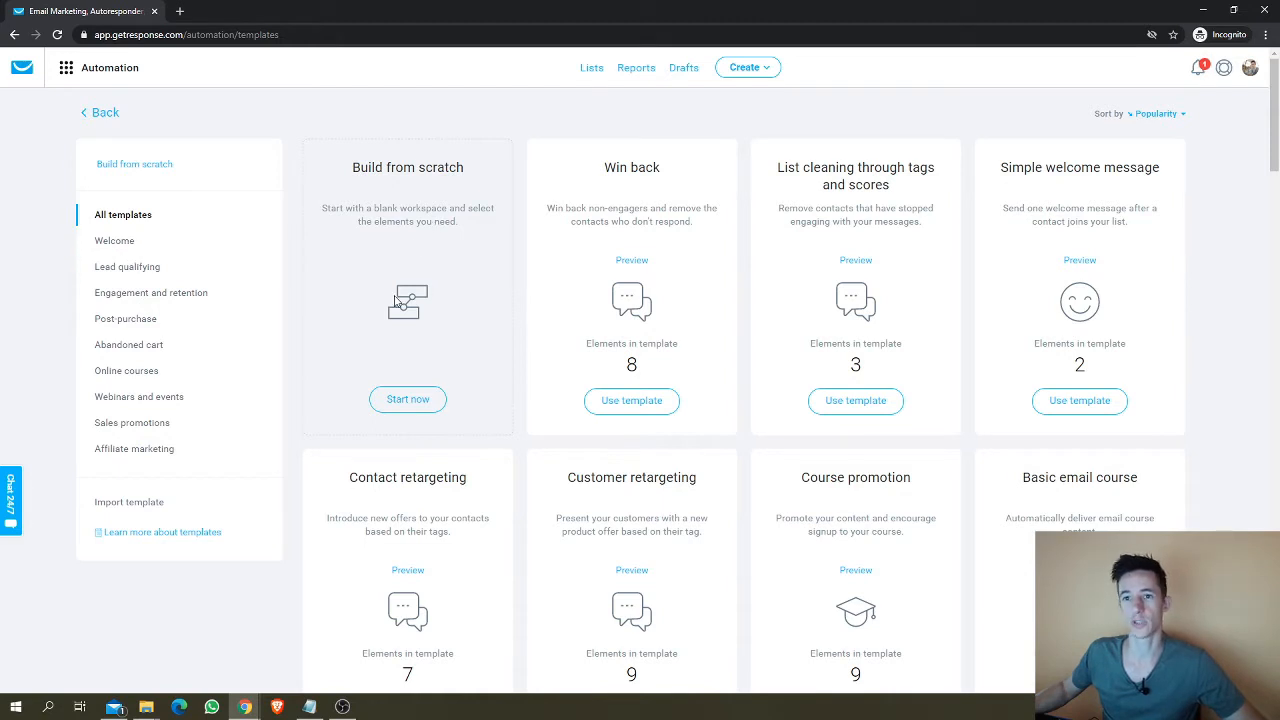
click(420, 402)
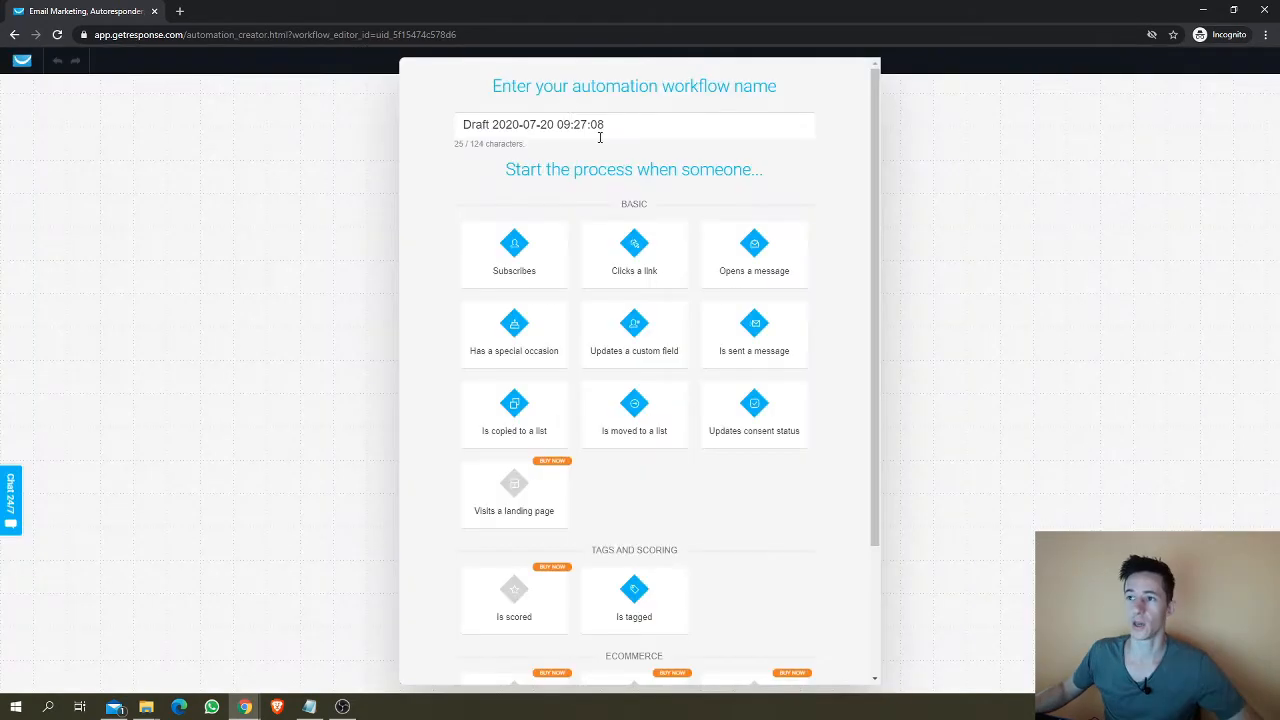
Step: Name the workflow "GetResponse Tutorial Welcome" and make it start when someone subscribes
triple_click(638, 127)
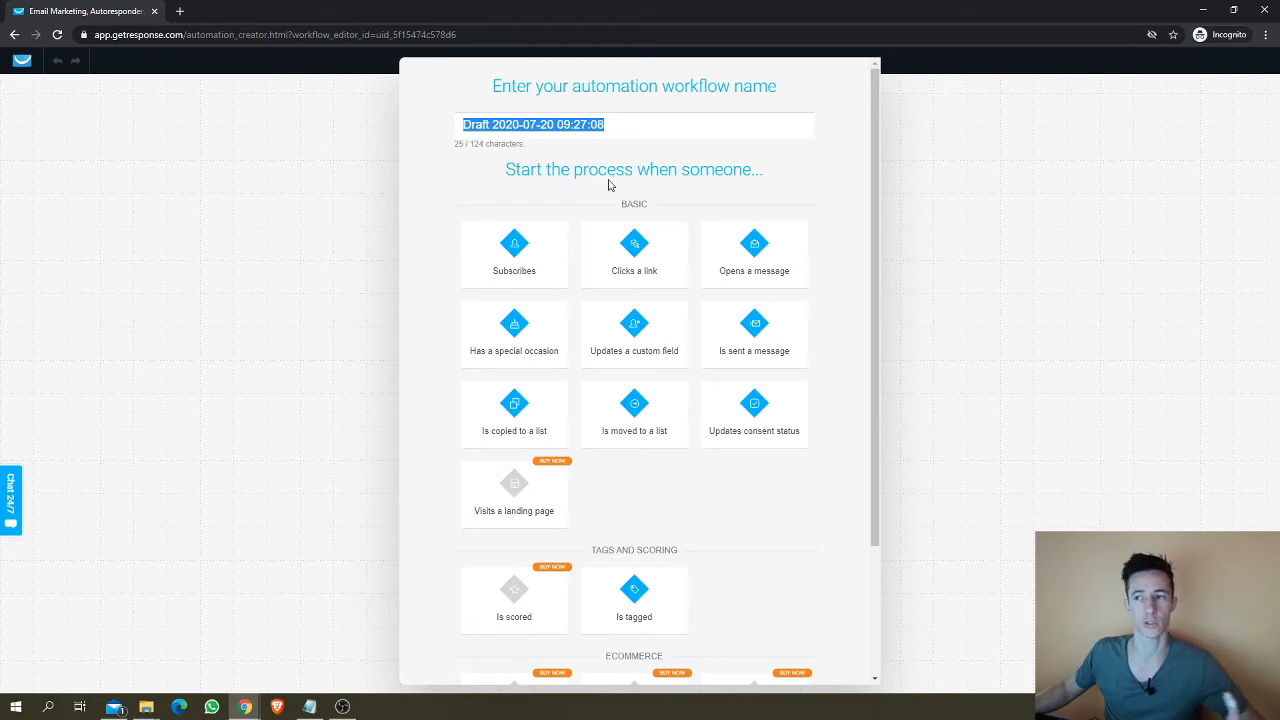
text(GetResponse Tutorial Welcome)
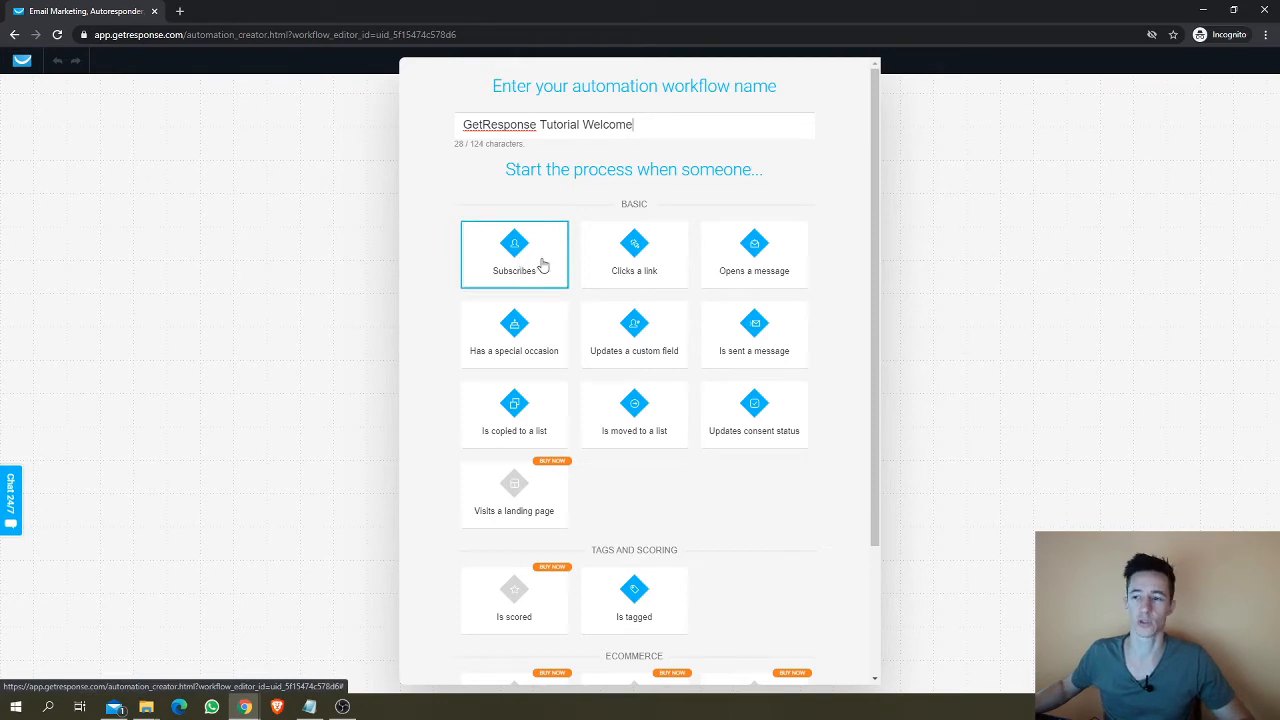
scroll(571, 263, down, 1)
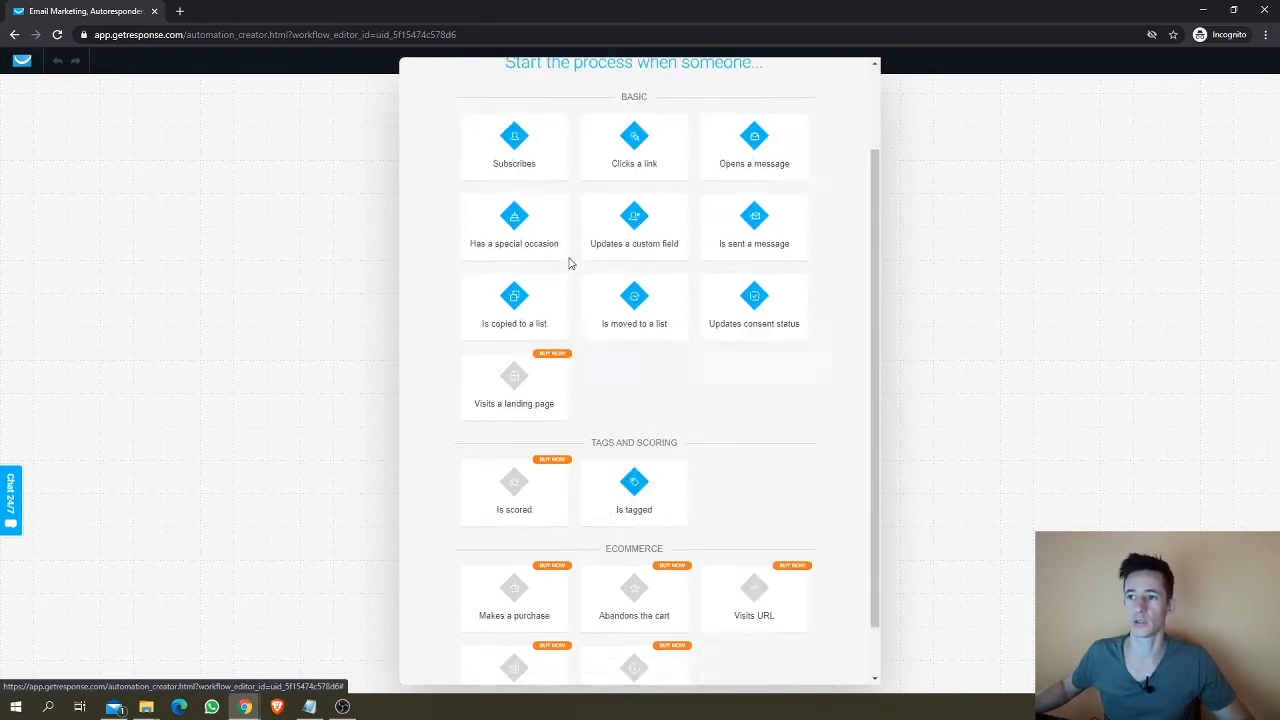
scroll(580, 266, up, 1)
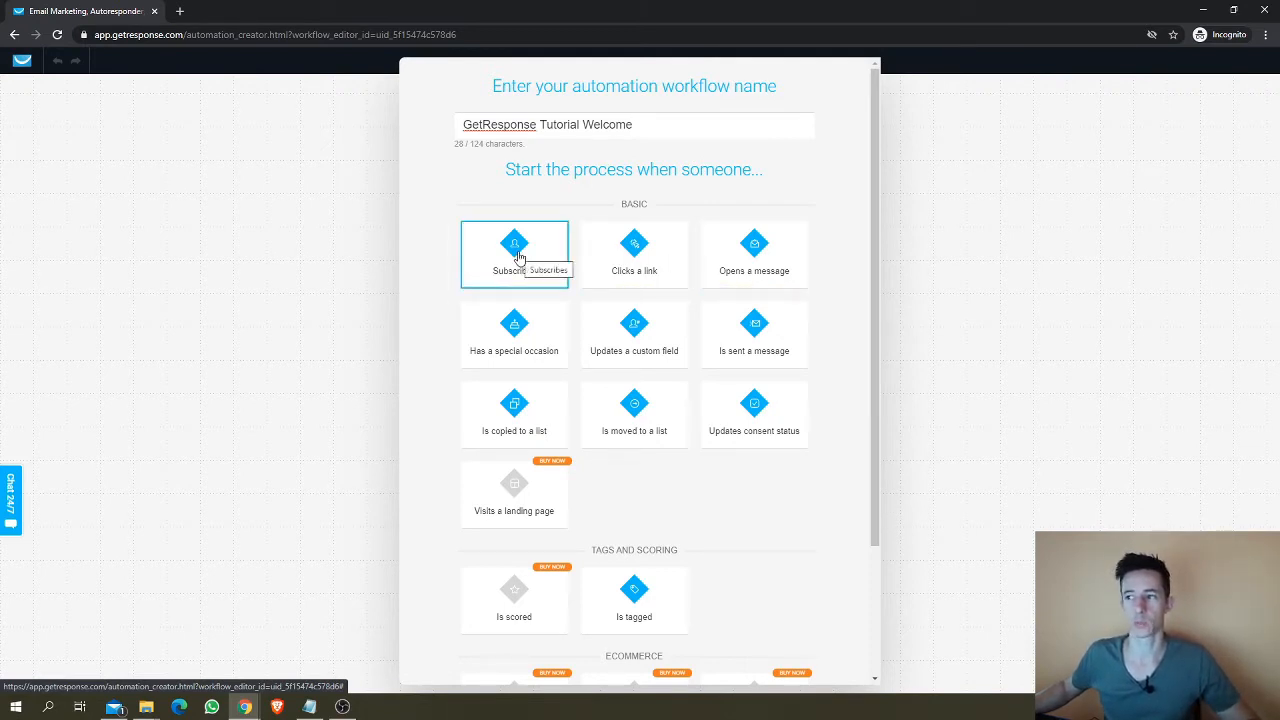
click(519, 258)
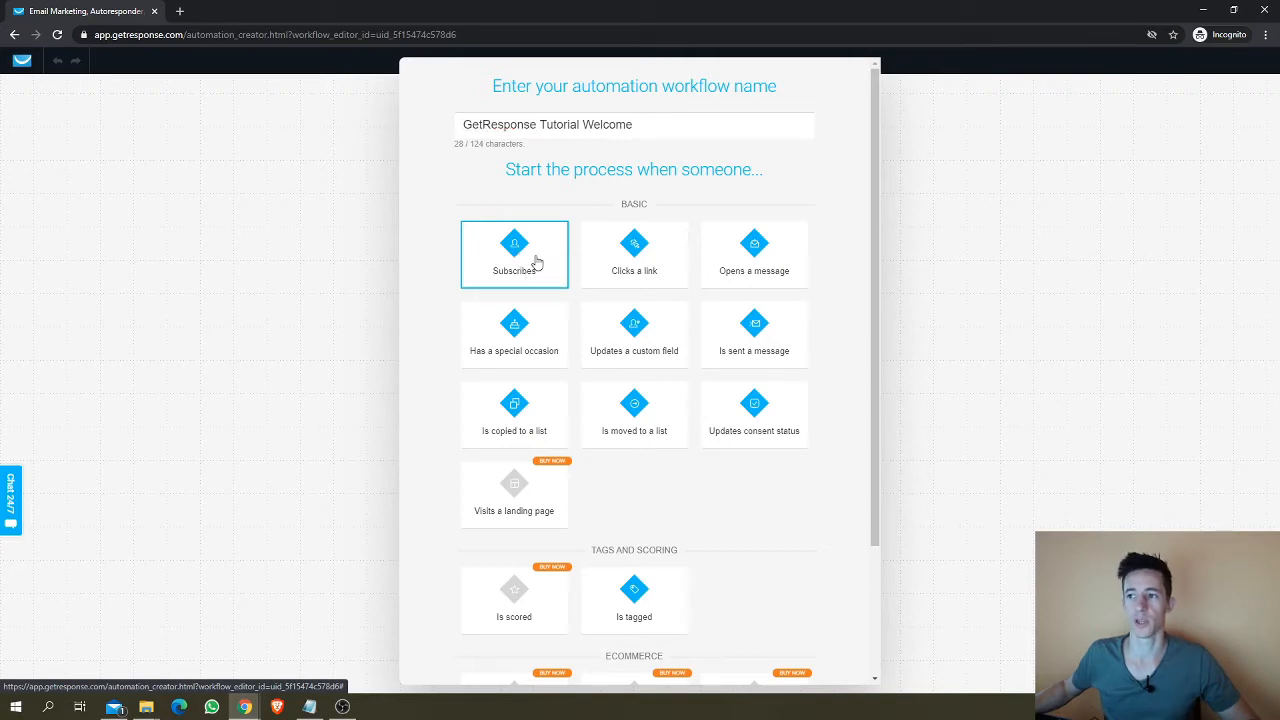
Step: Set the Subscribe condition to the specific list getresponse-youtube-tutorial
click(1157, 185)
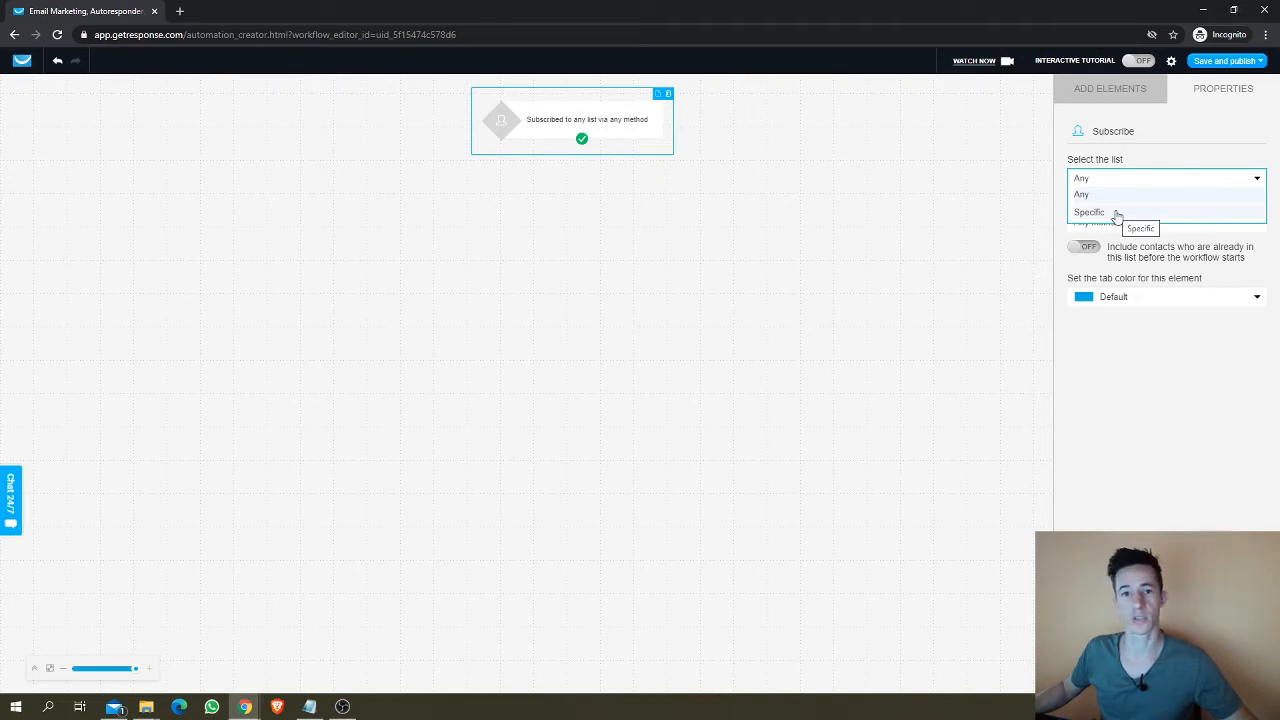
click(1117, 213)
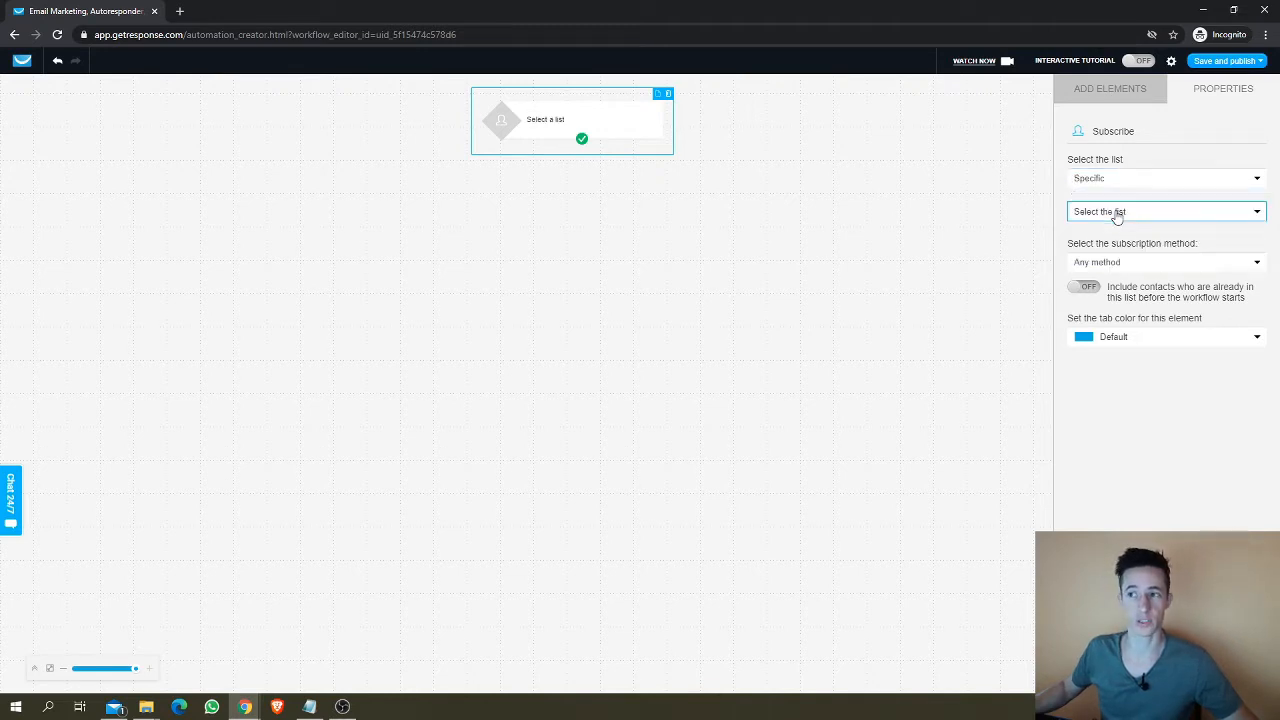
click(1123, 214)
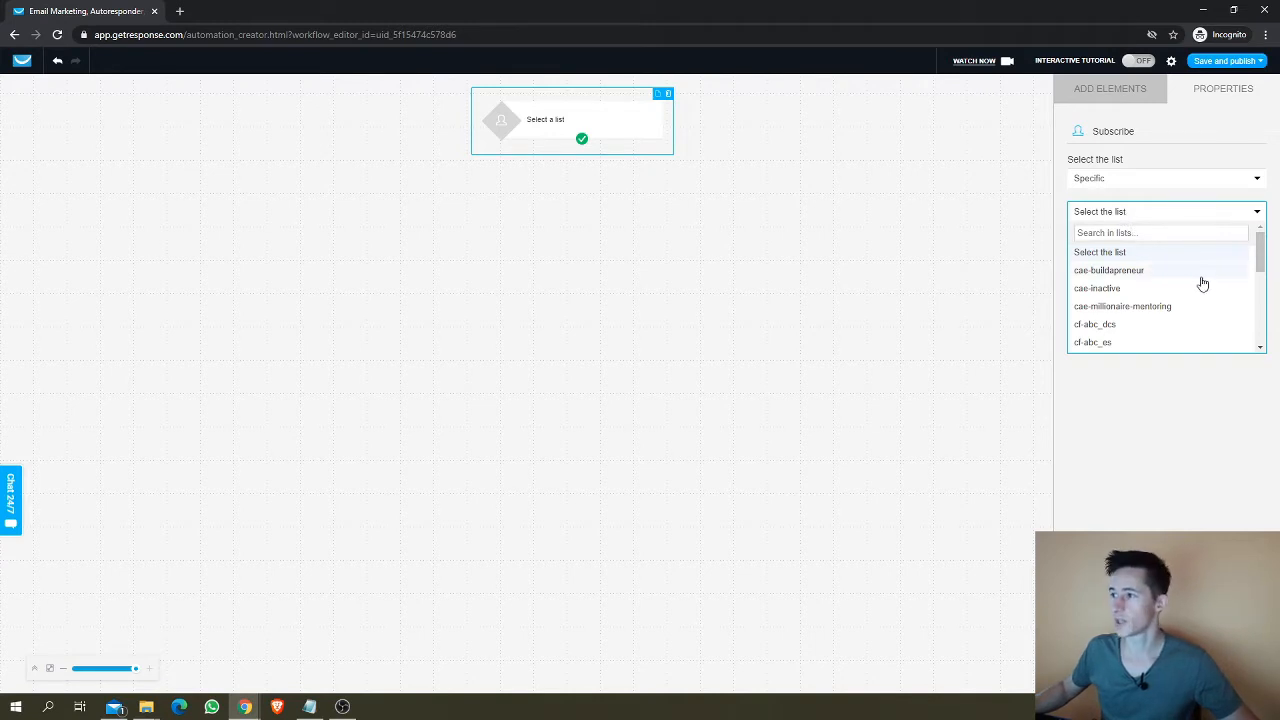
scroll(1201, 282, down, 5)
scroll(1201, 283, down, 2)
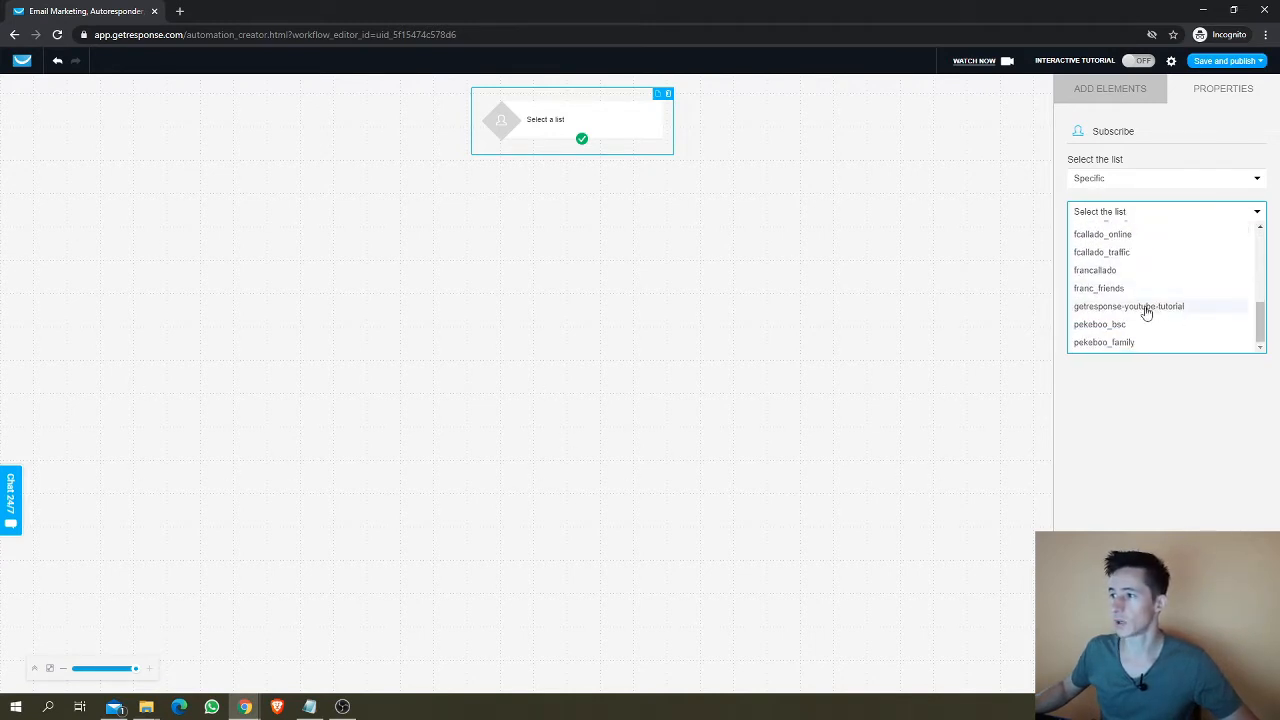
click(1201, 309)
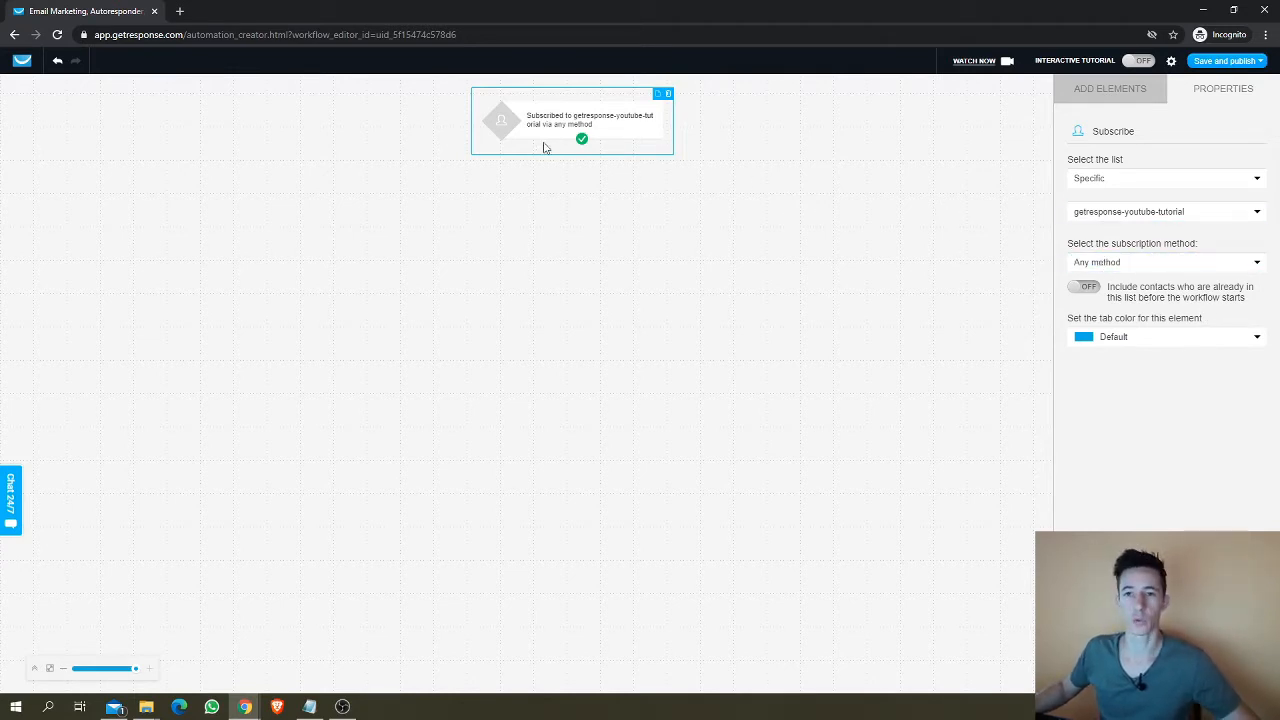
Step: Review the subscription methods and tab colors available for the Subscribe condition
click(1173, 266)
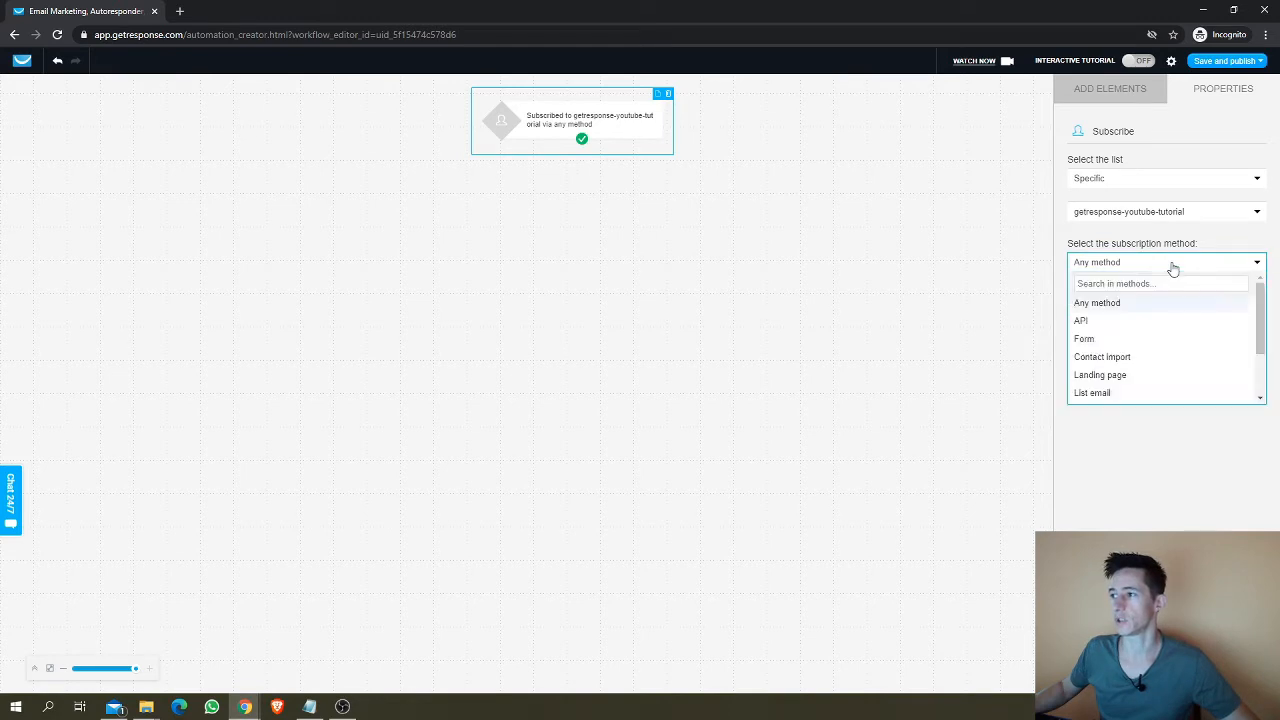
scroll(1139, 340, down, 2)
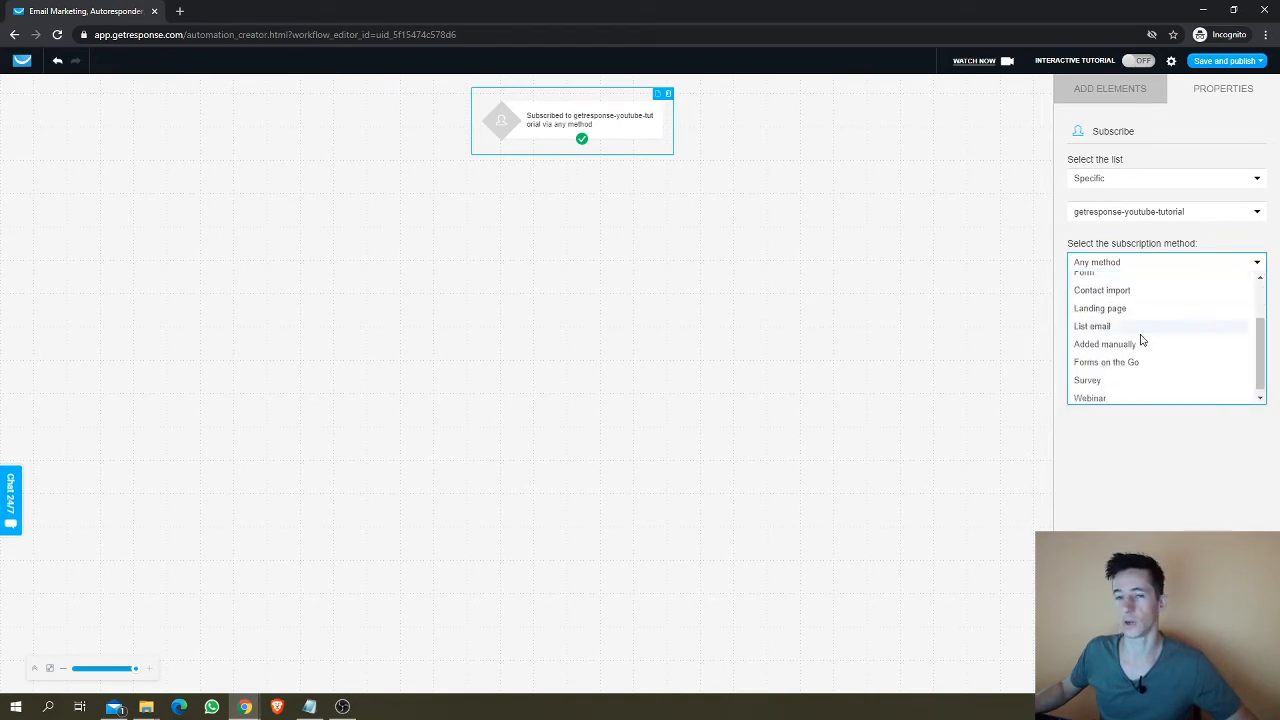
scroll(1139, 338, down, 1)
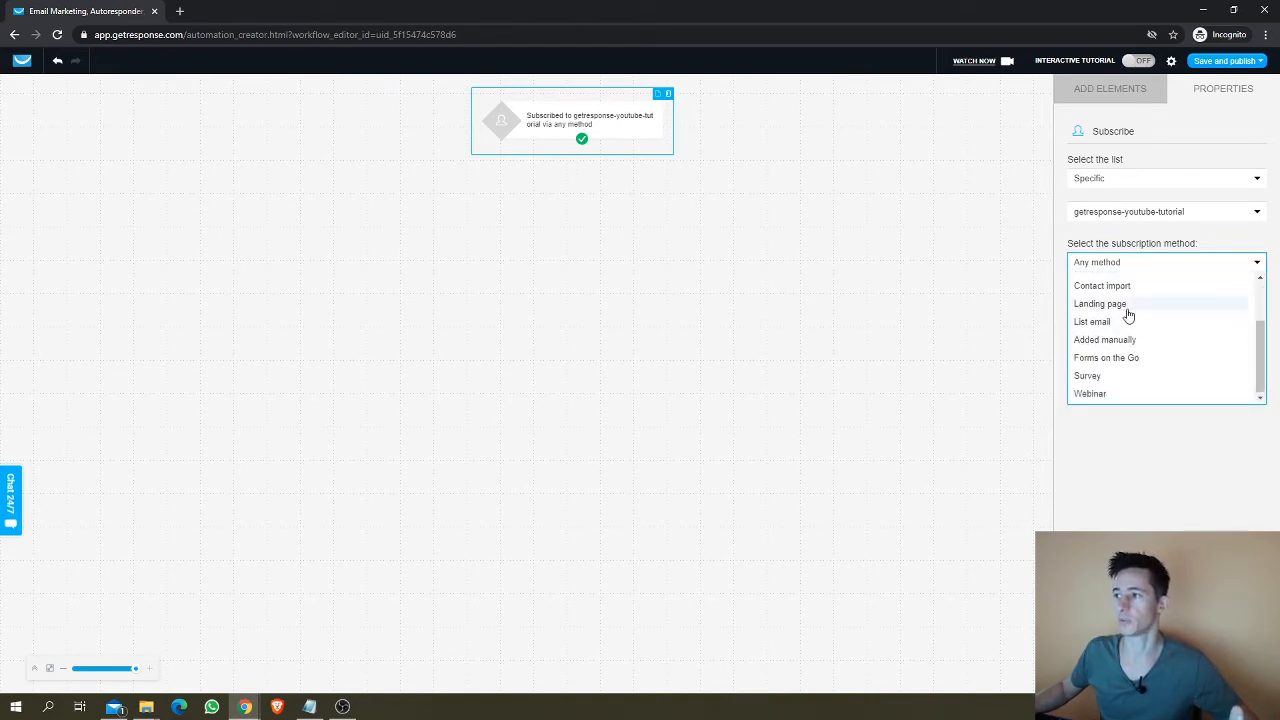
scroll(1118, 318, up, 3)
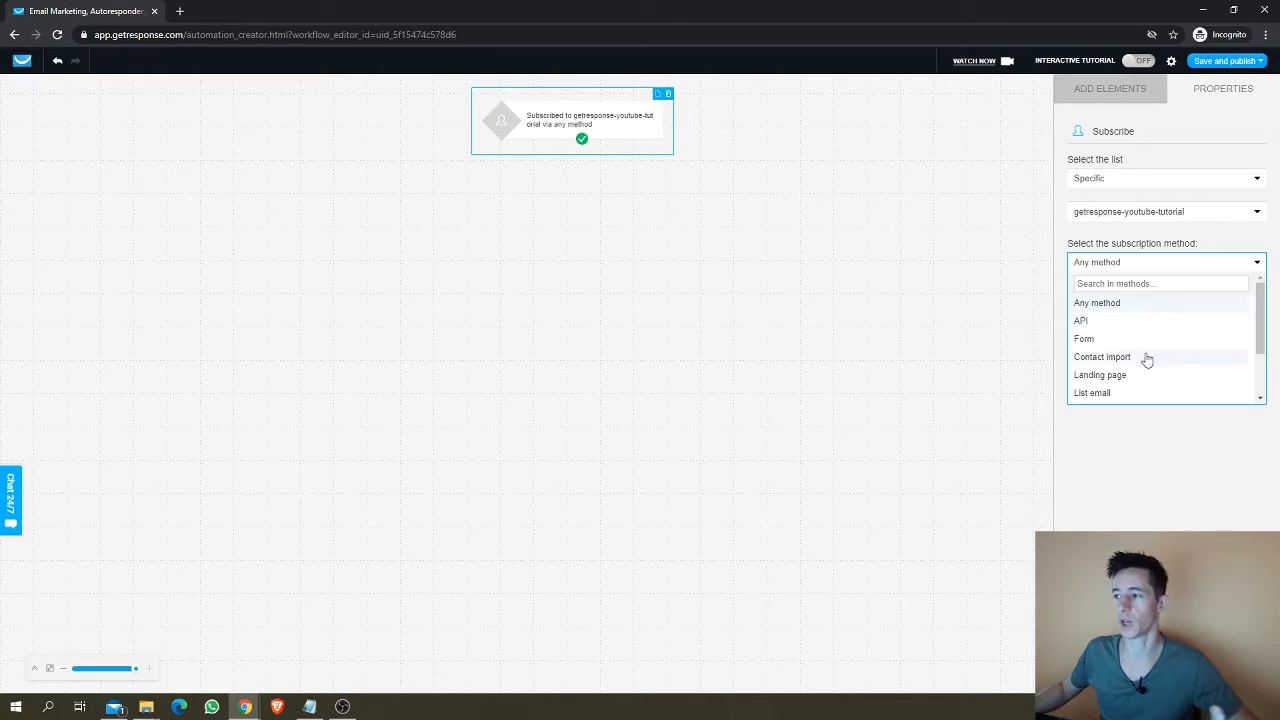
scroll(1146, 357, down, 3)
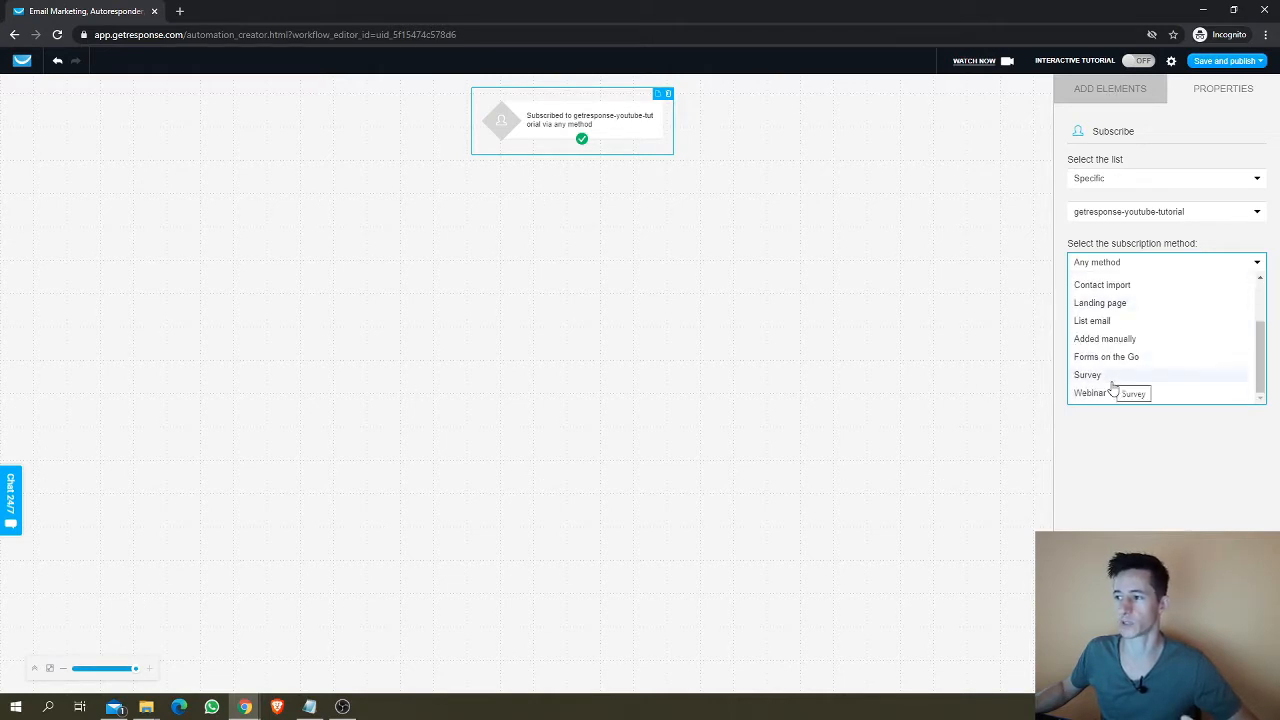
click(1160, 265)
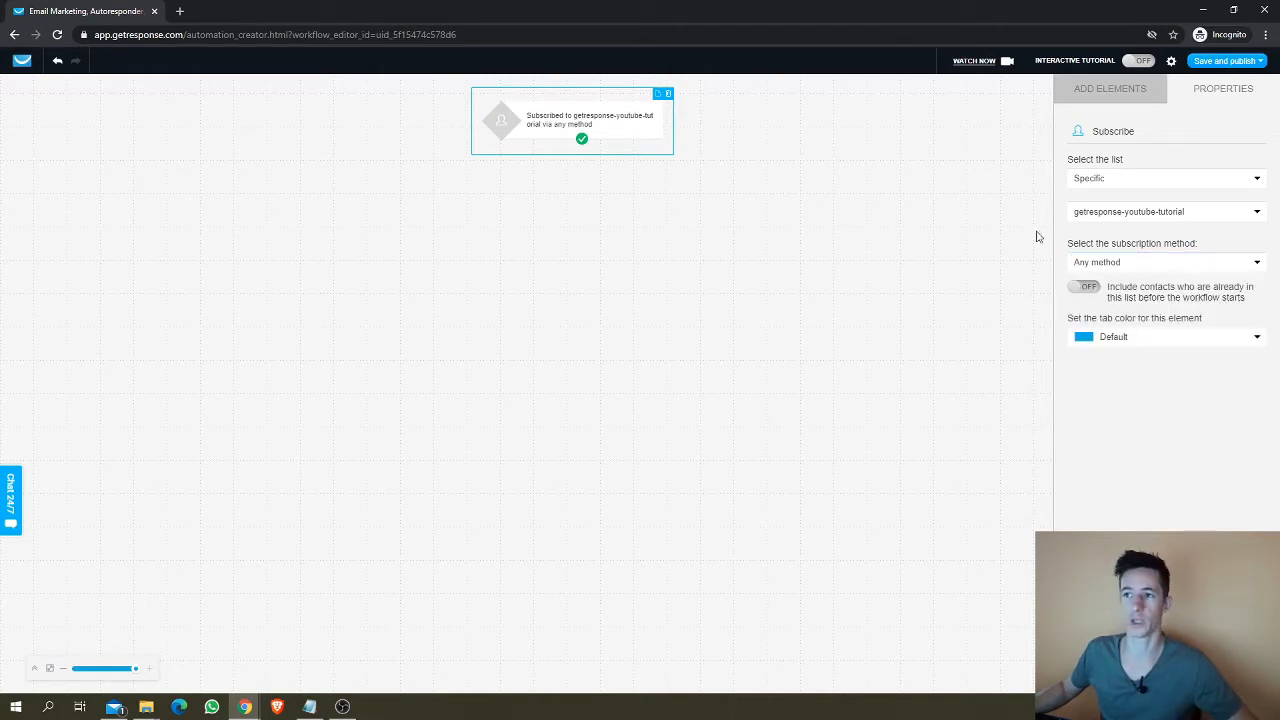
click(1084, 340)
click(1014, 340)
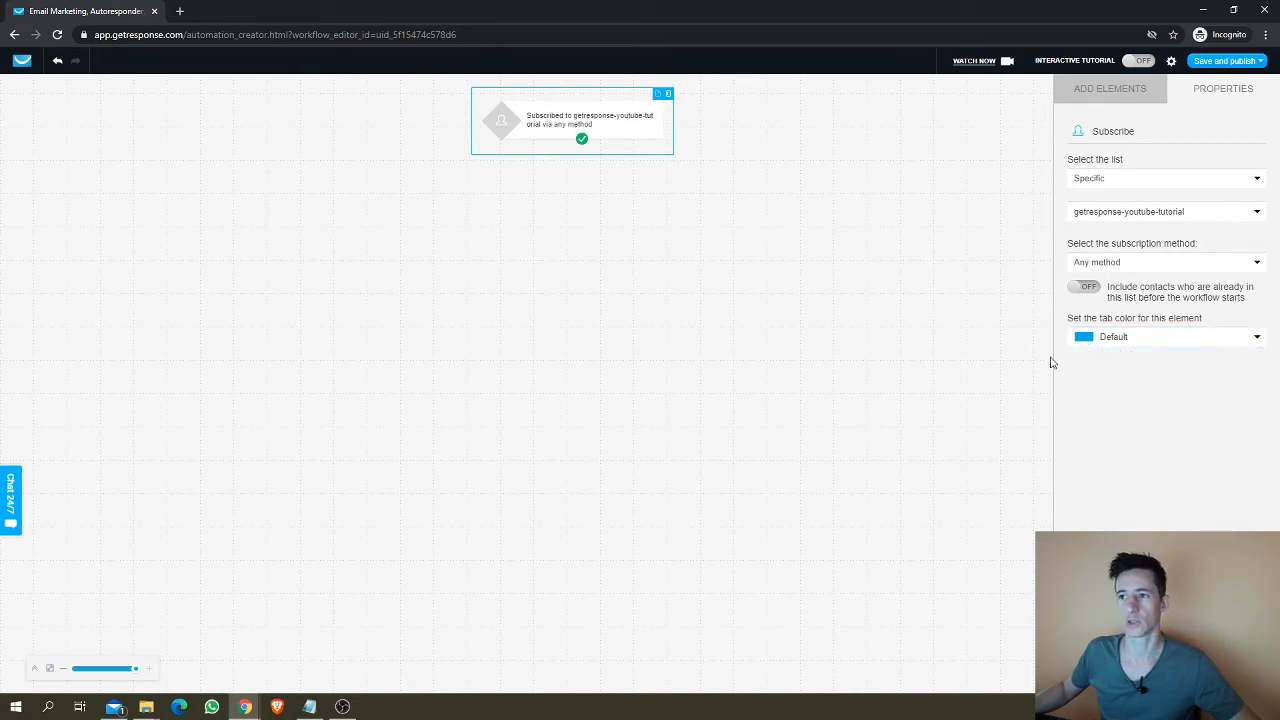
click(1140, 345)
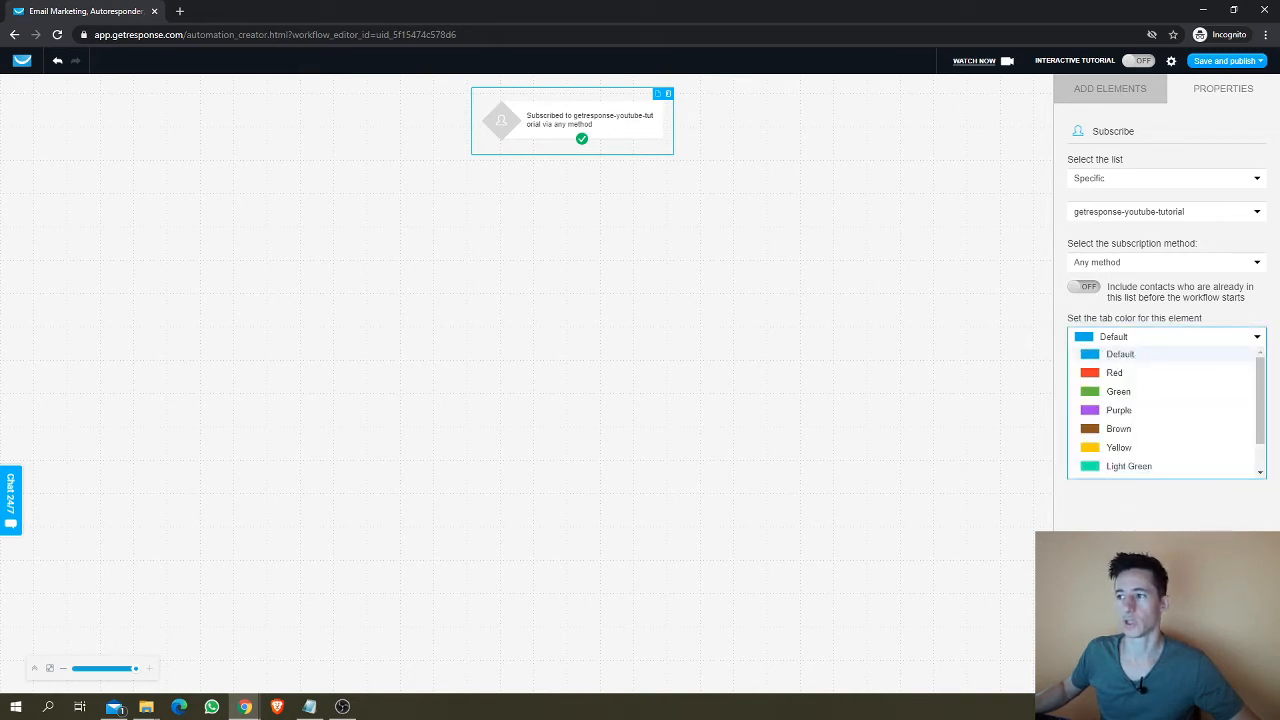
click(1150, 509)
Step: Add a Copy to list action below the Subscribe condition, leaving room for another element between them
click(1100, 90)
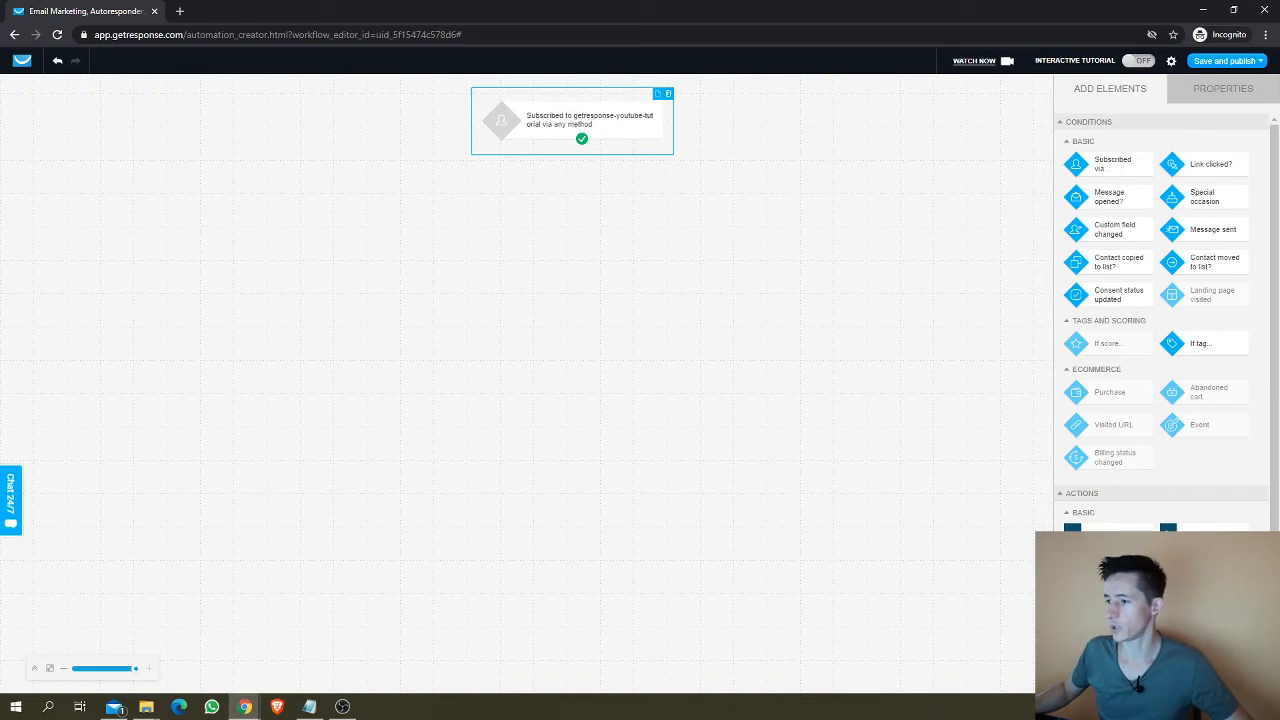
drag(1075, 540, 603, 220)
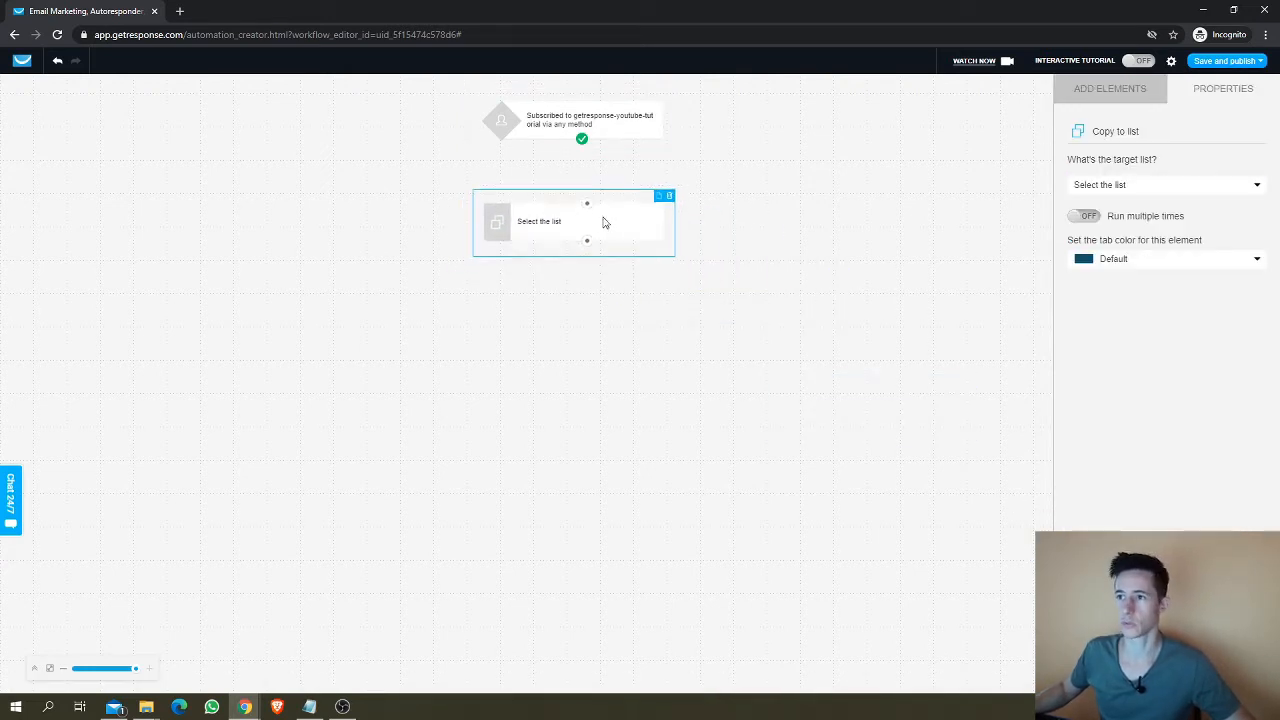
click(1143, 190)
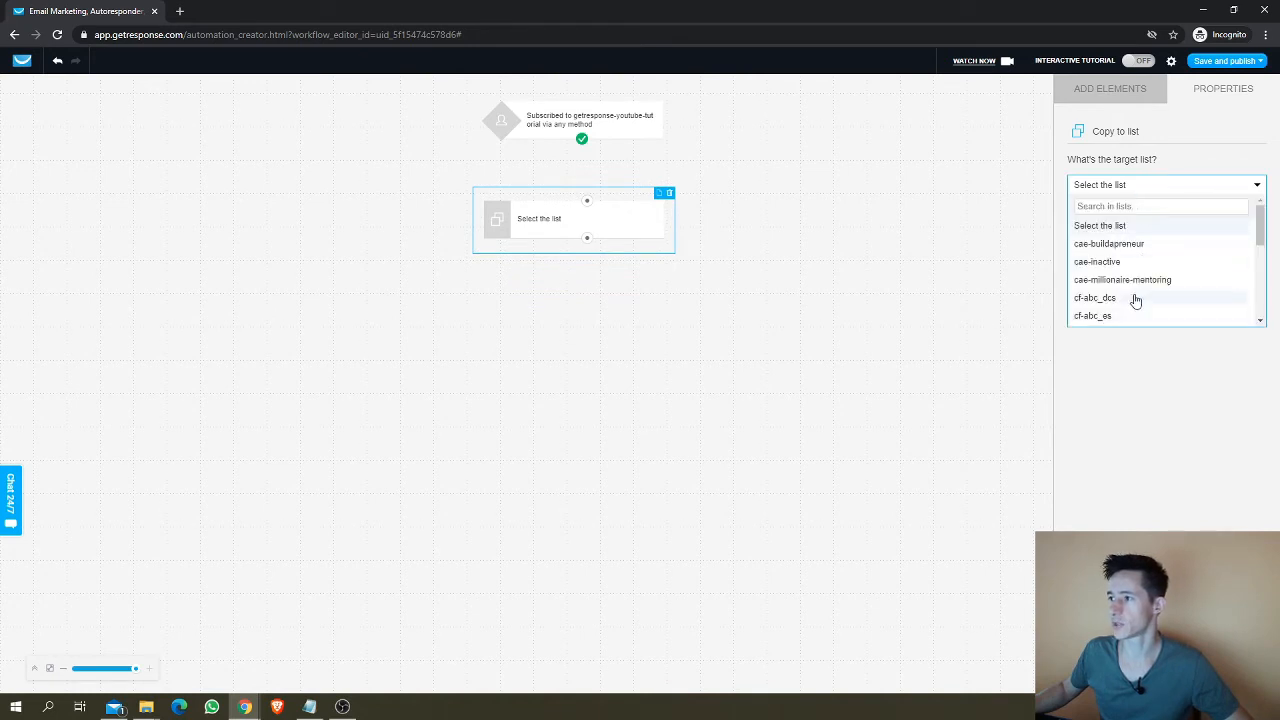
drag(609, 237, 606, 269)
click(843, 277)
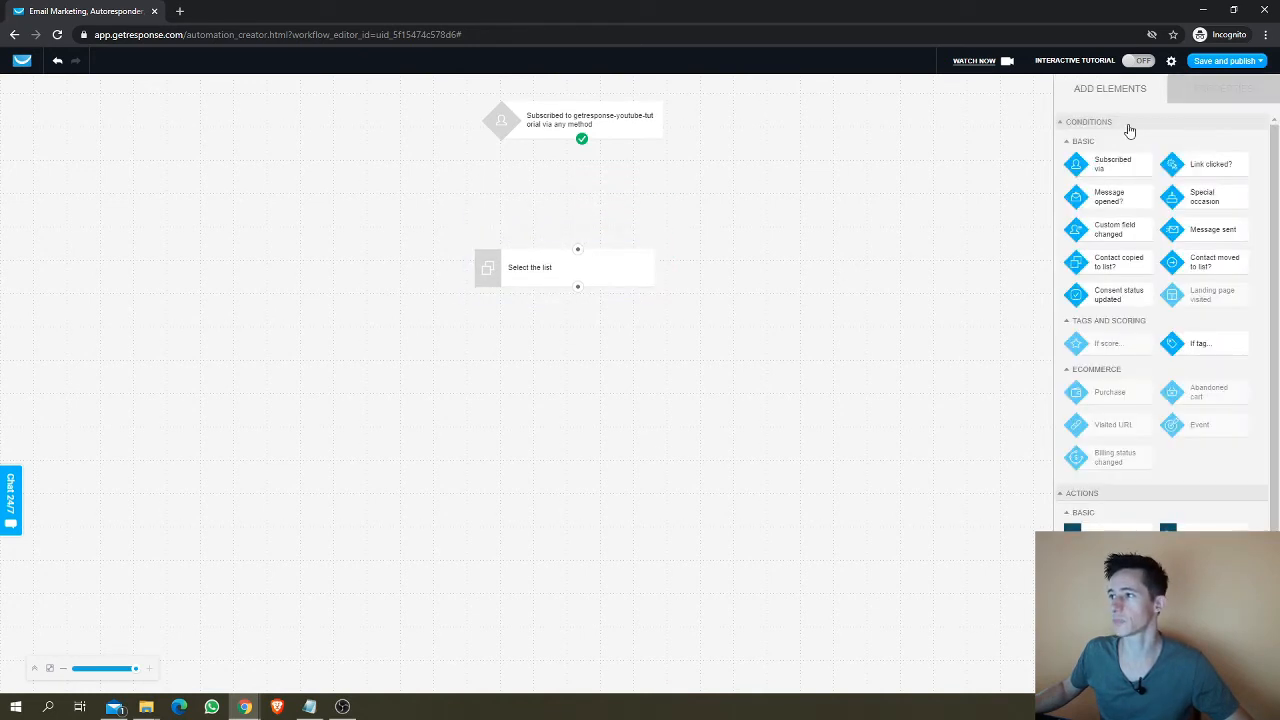
drag(610, 271, 614, 306)
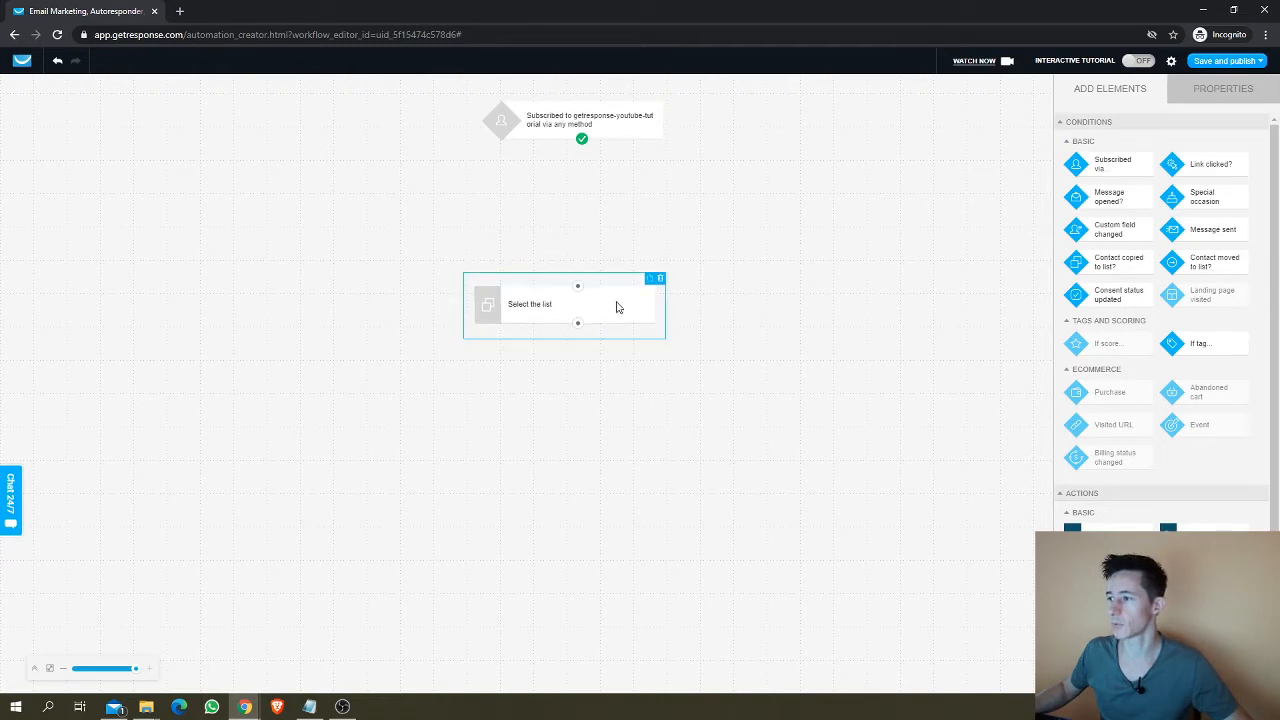
Step: Add a Tag action between the Subscribe condition and the Copy to list action
click(1120, 97)
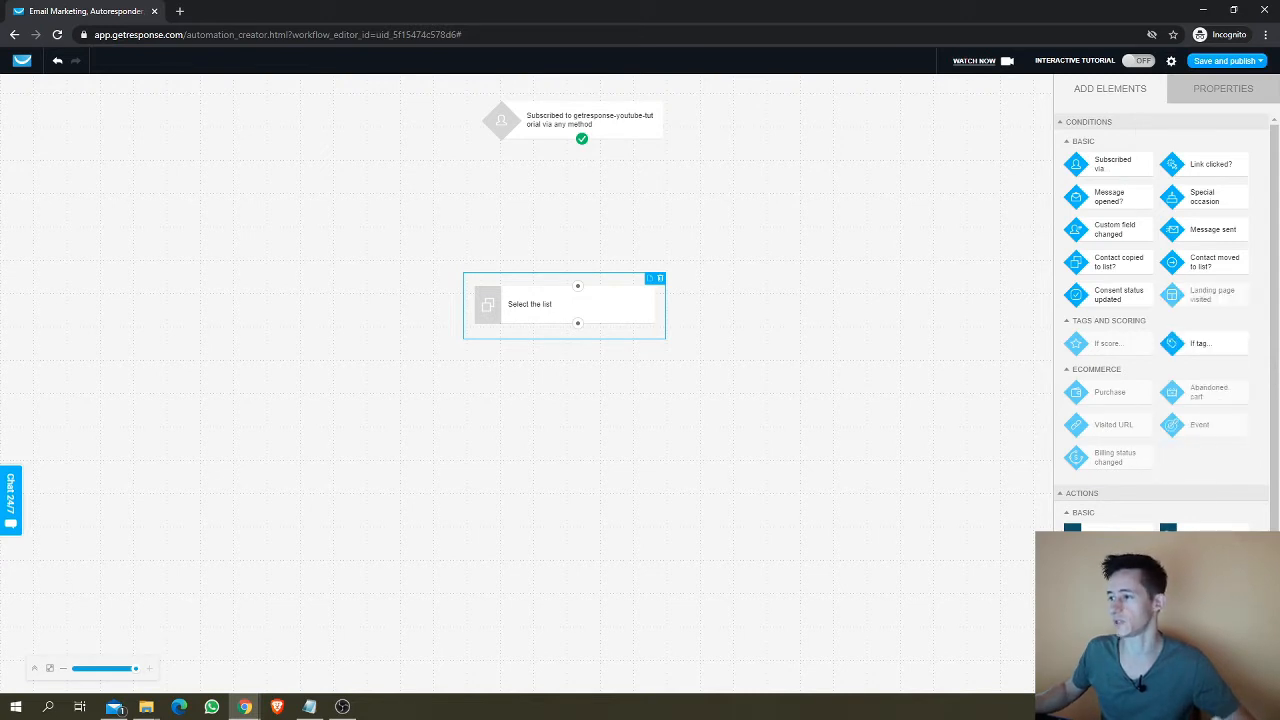
scroll(1160, 330, down, 2)
scroll(1160, 330, up, 1)
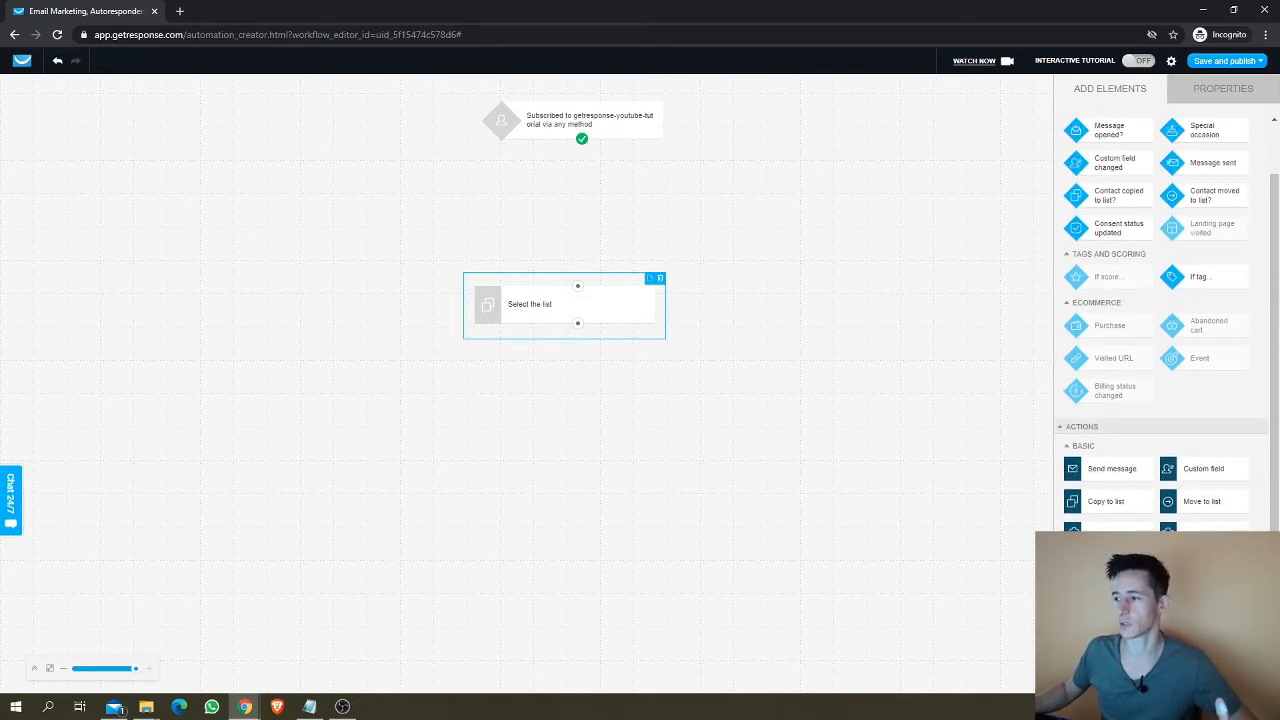
drag(1200, 616, 554, 197)
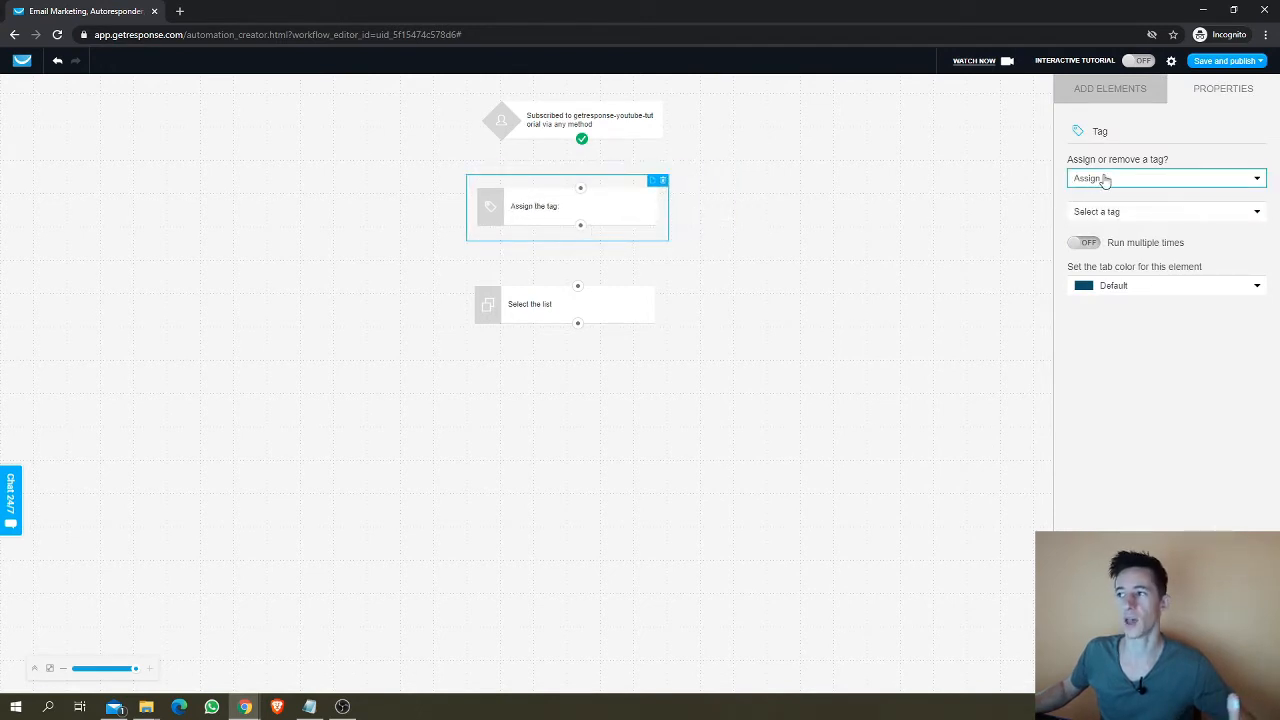
Step: Create a new tag named getresponse and assign it in the Tag action
click(1143, 220)
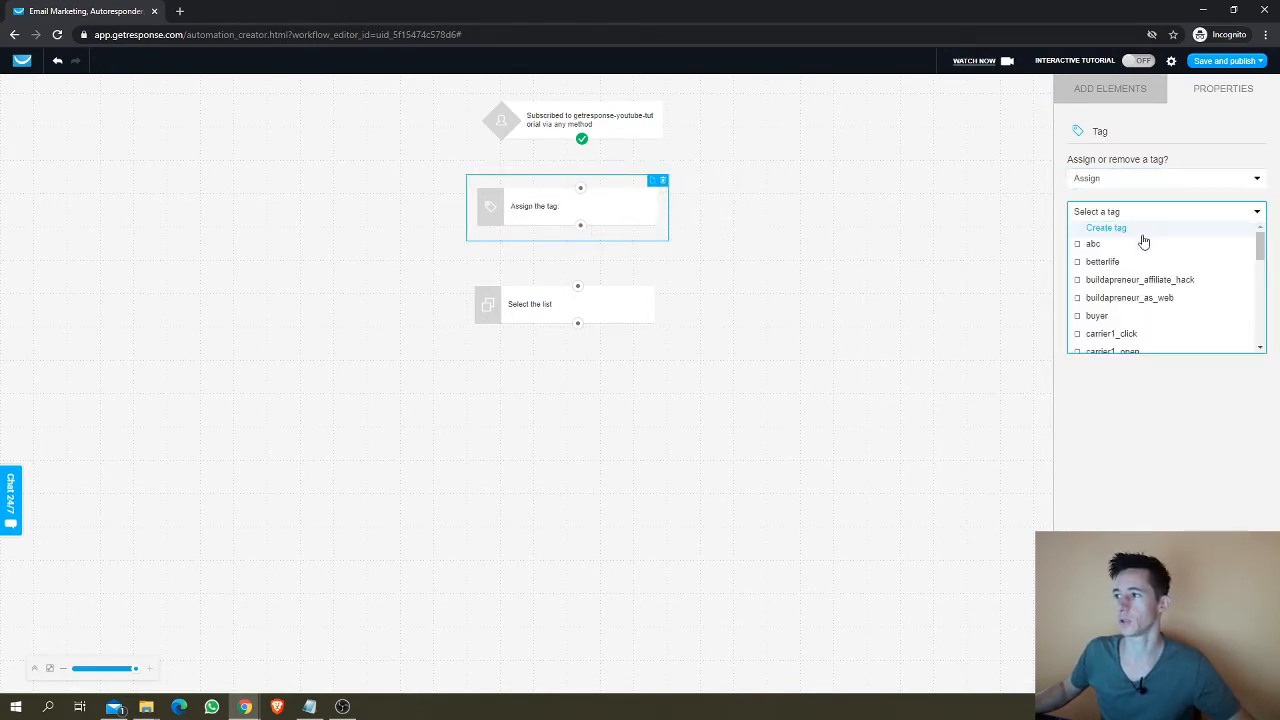
scroll(1142, 250, down, 3)
scroll(1140, 265, up, 3)
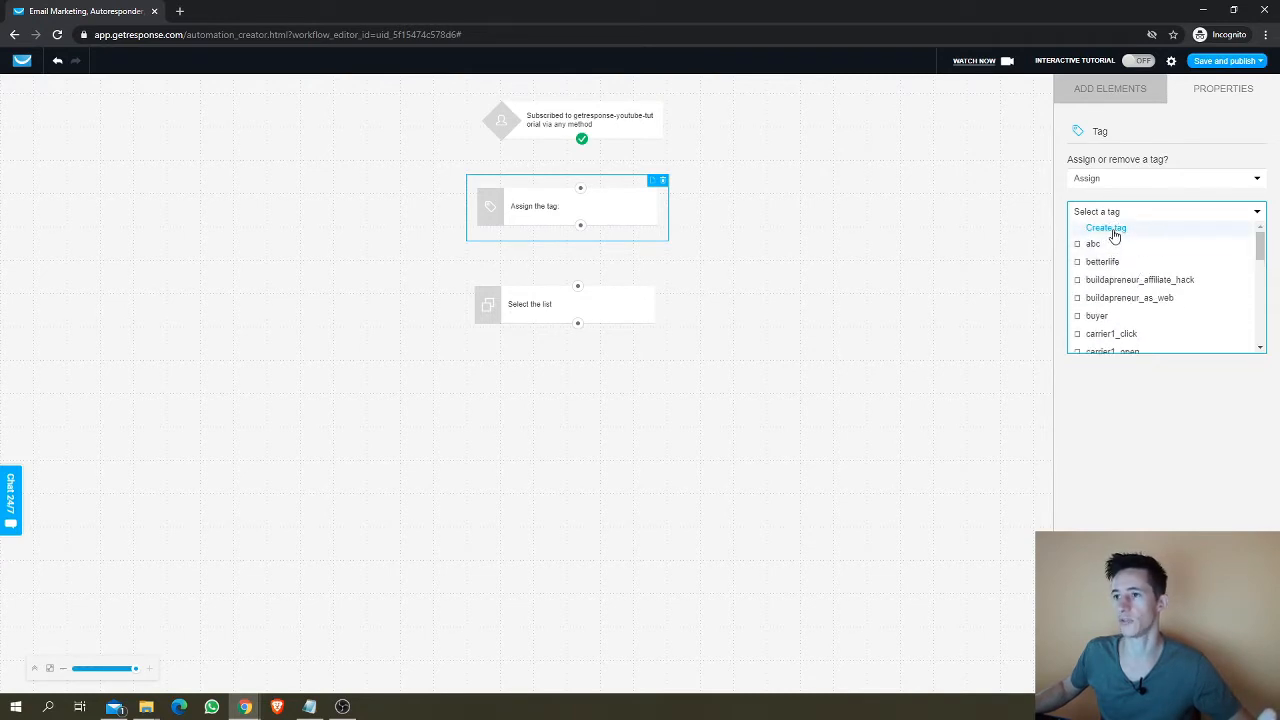
click(1114, 235)
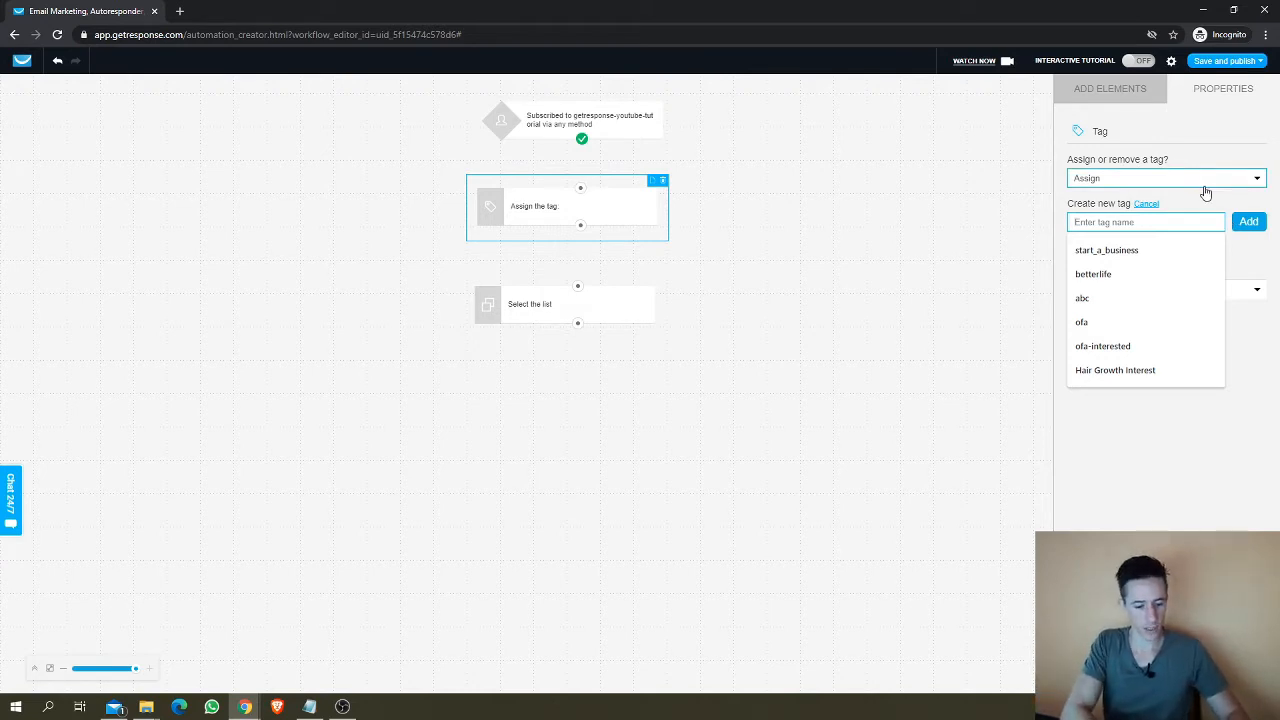
text(getresponse)
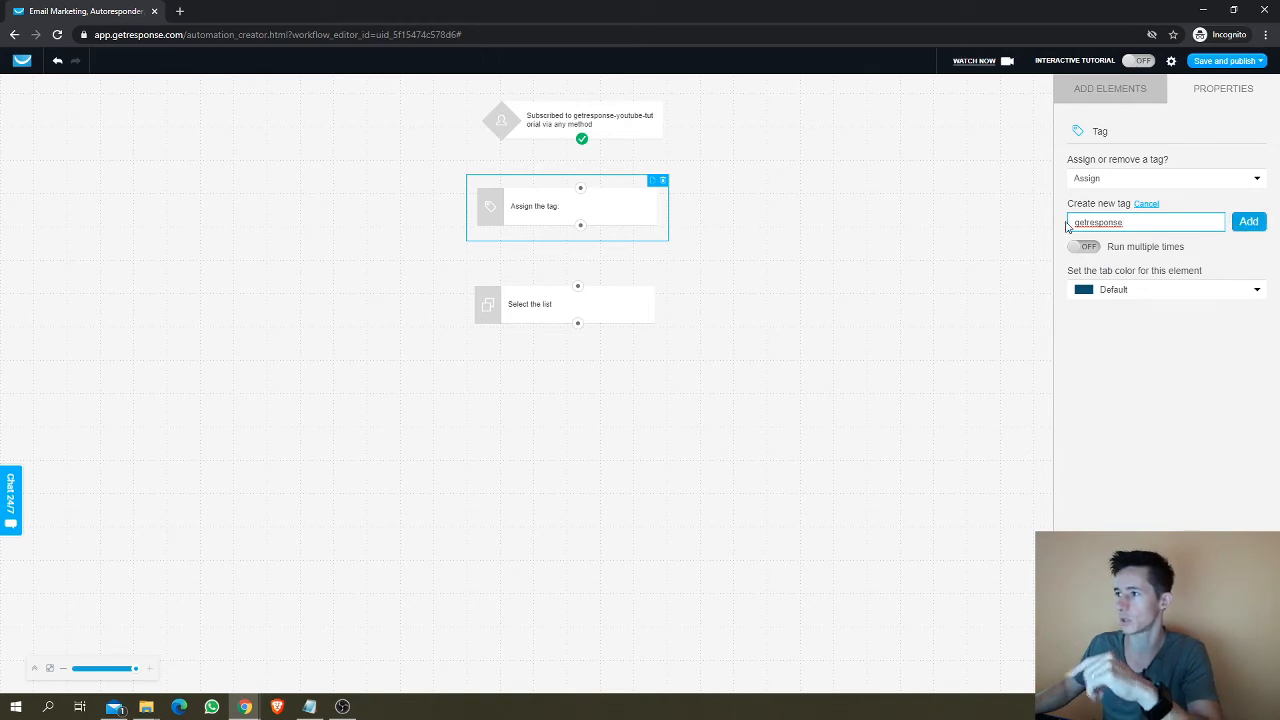
click(1249, 222)
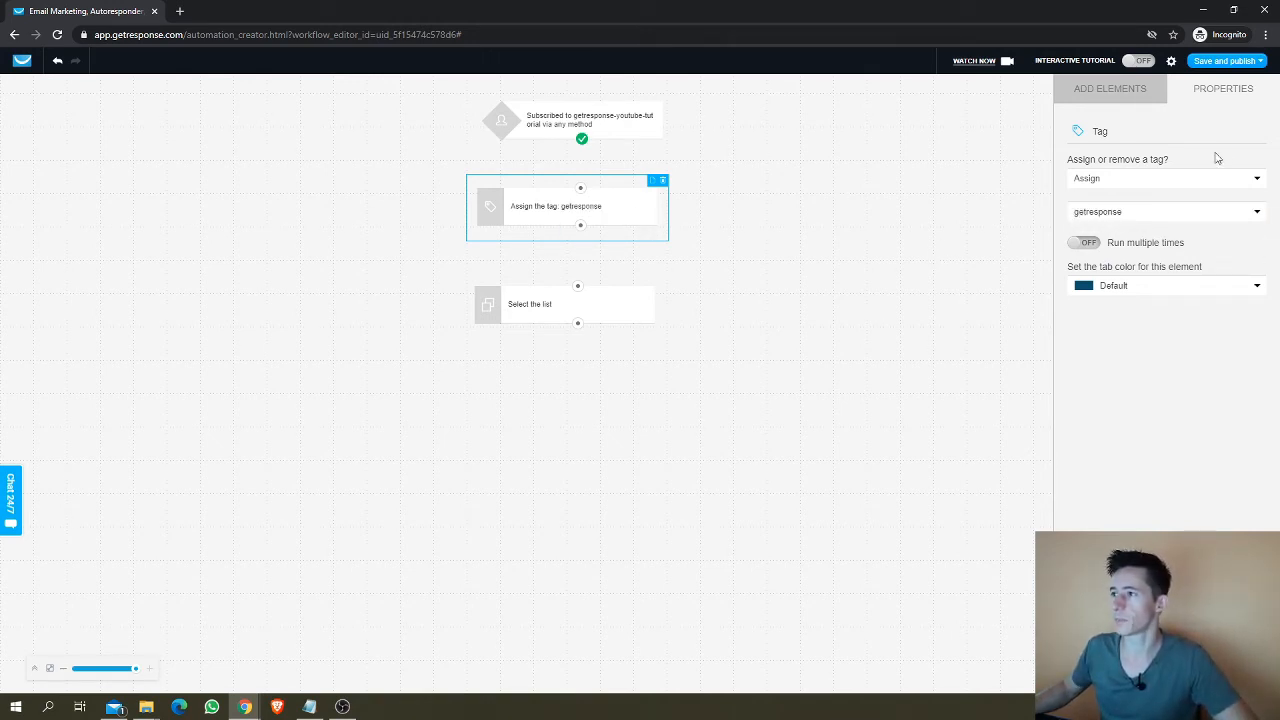
click(1099, 92)
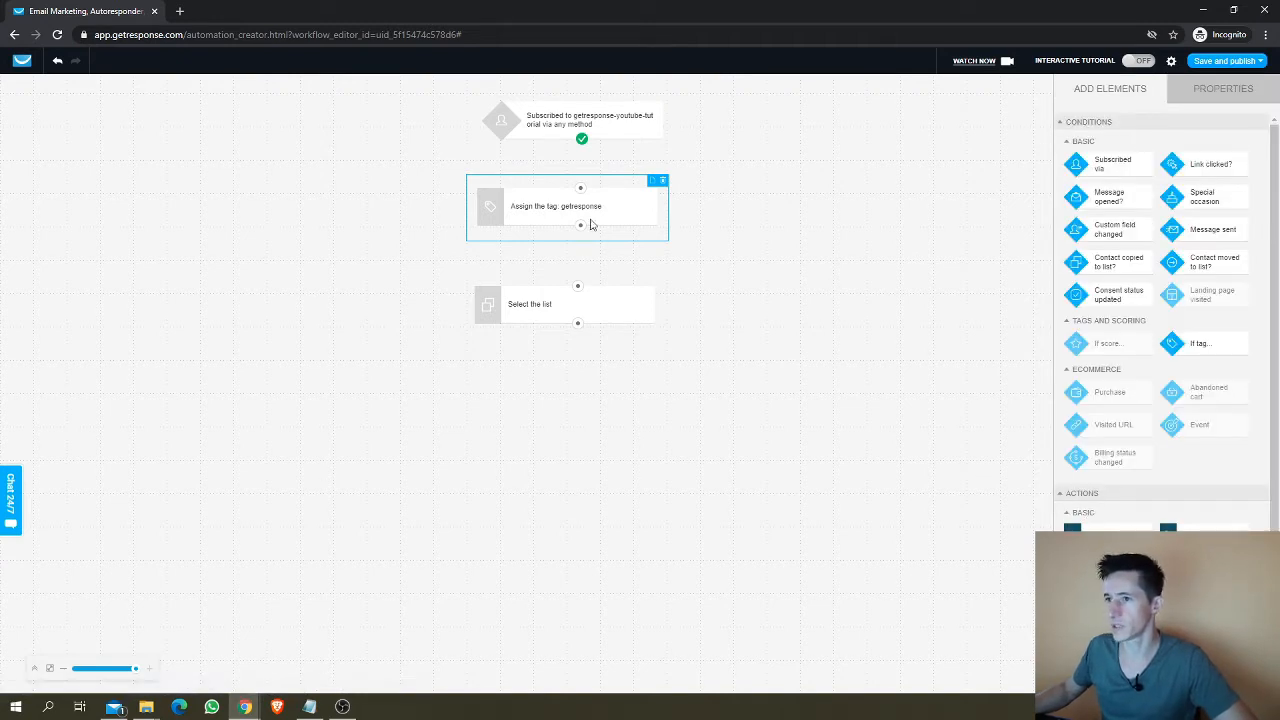
Step: Try out an If tag condition set to the getresponse tag, and delete it from the workflow
scroll(1213, 470, down, 4)
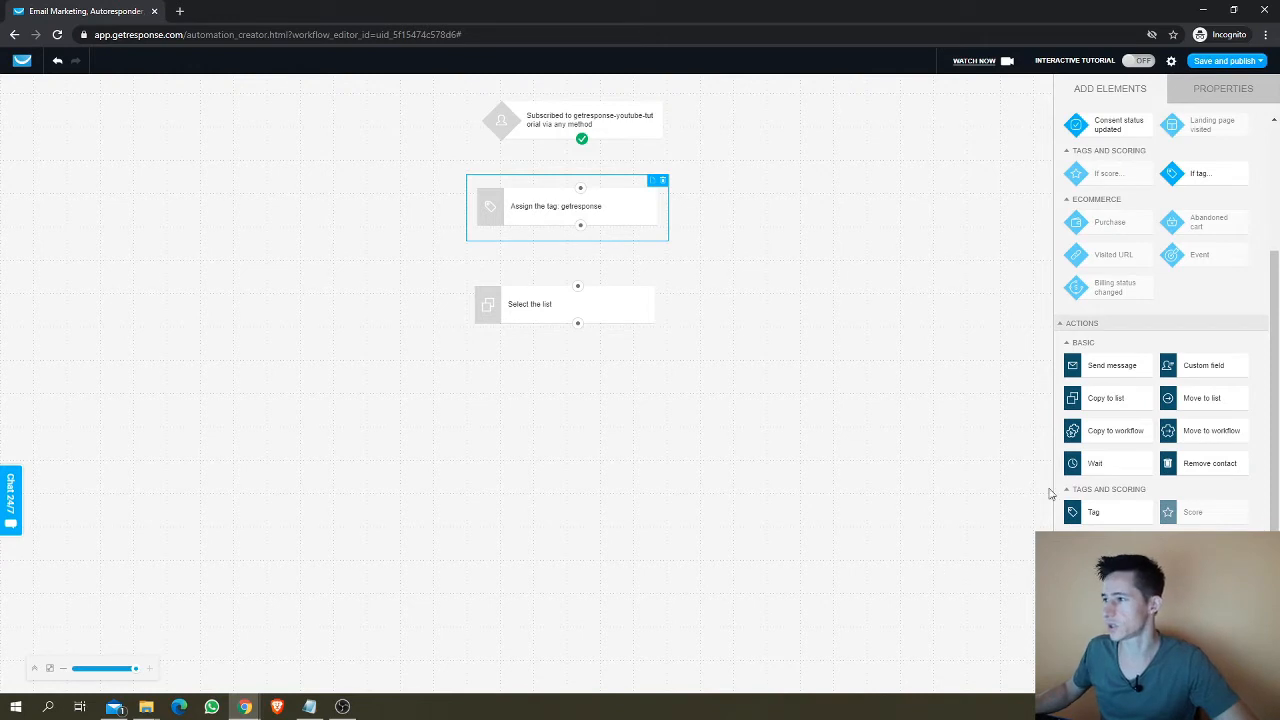
scroll(1180, 475, up, 4)
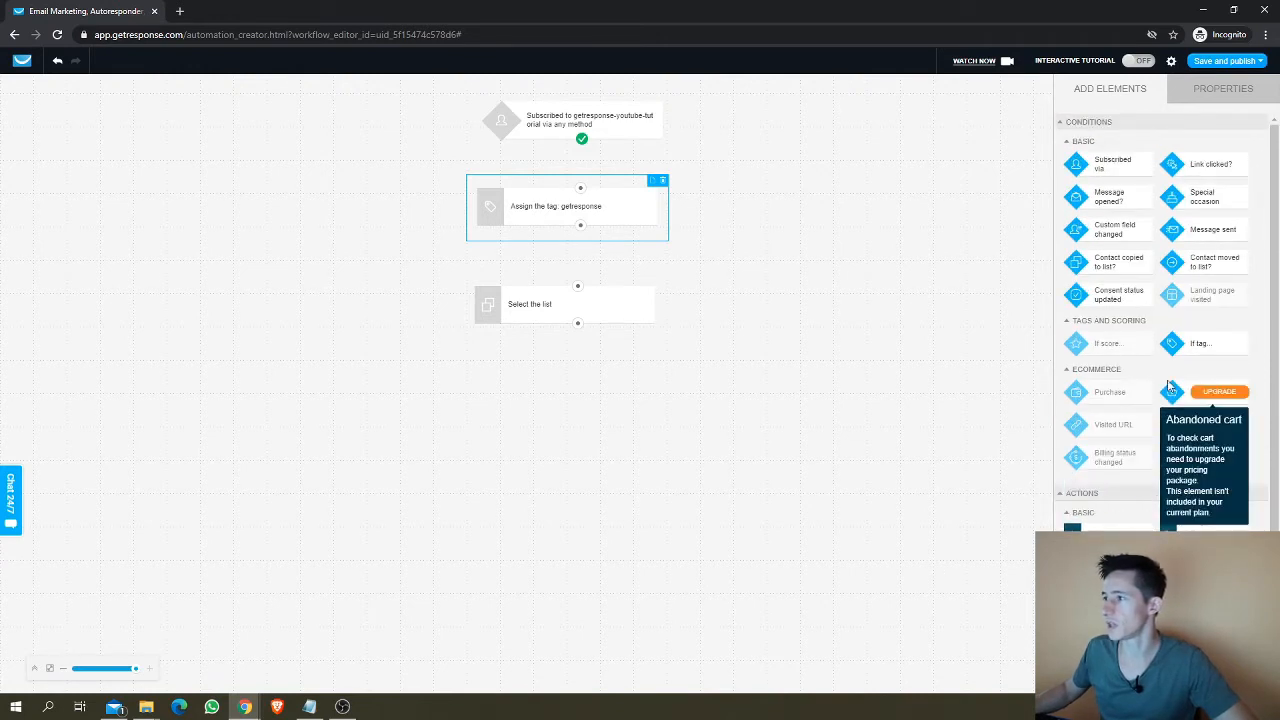
drag(1199, 345, 351, 380)
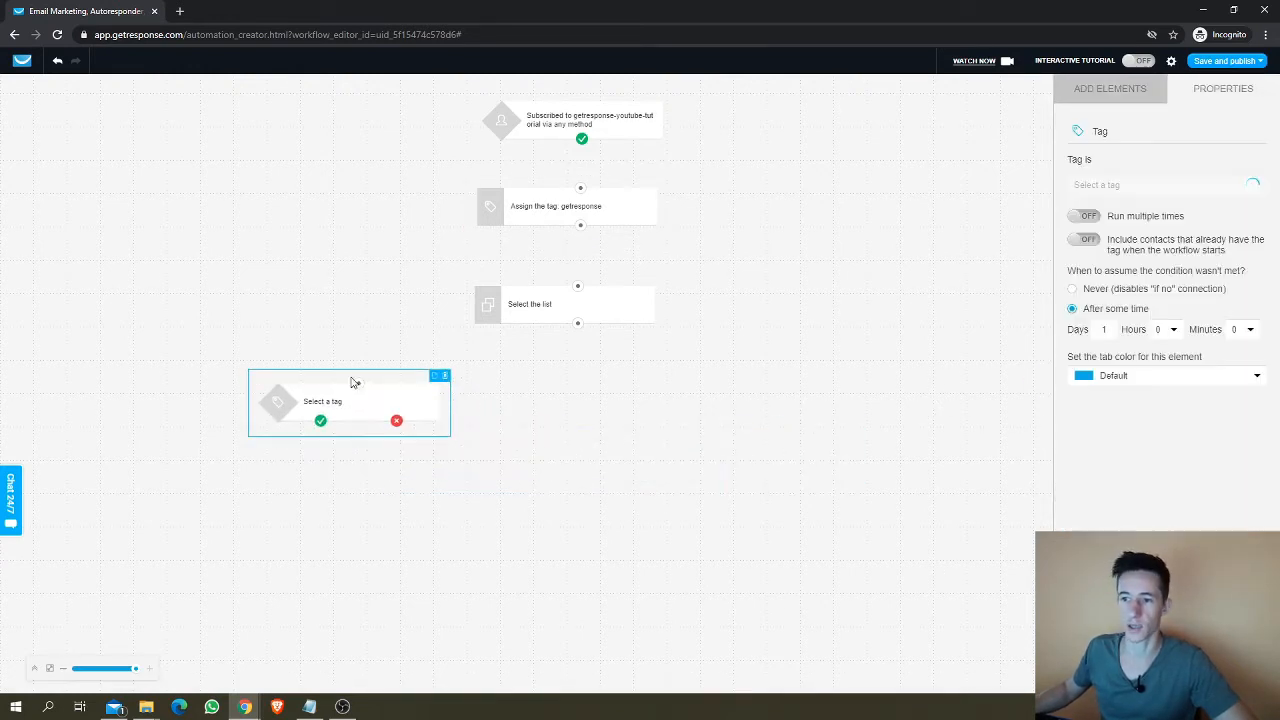
click(1174, 190)
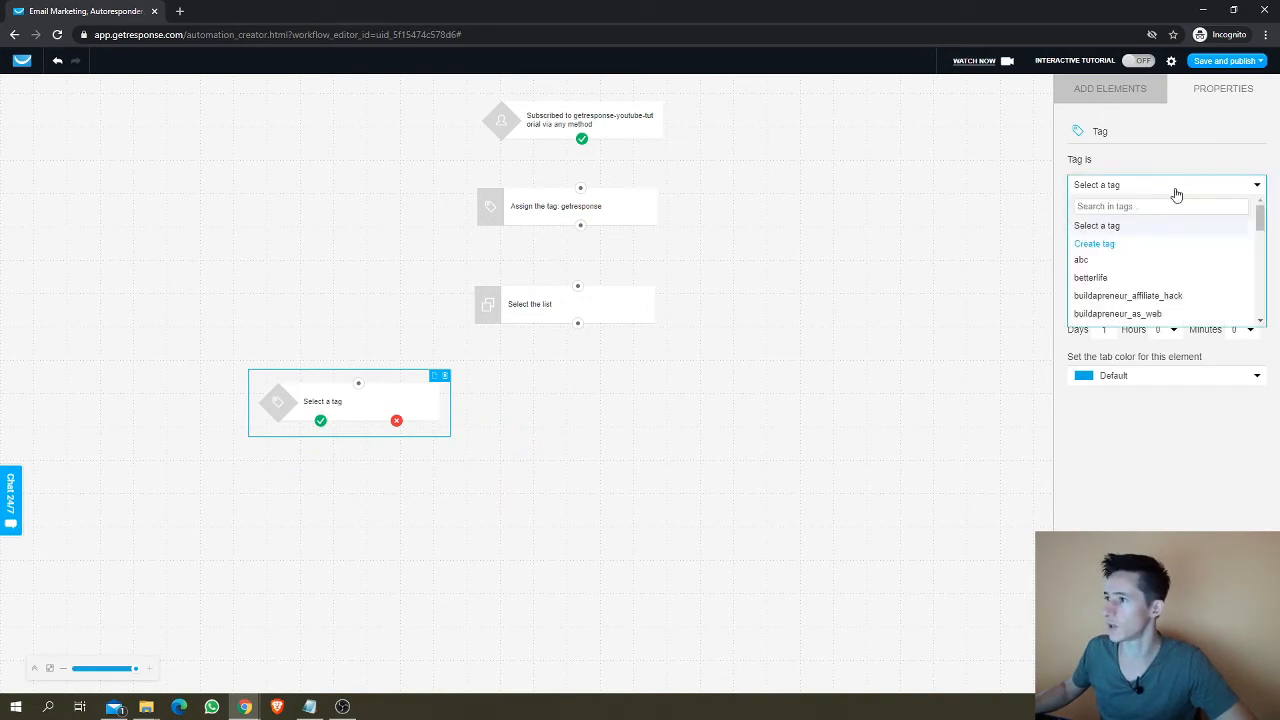
text(get)
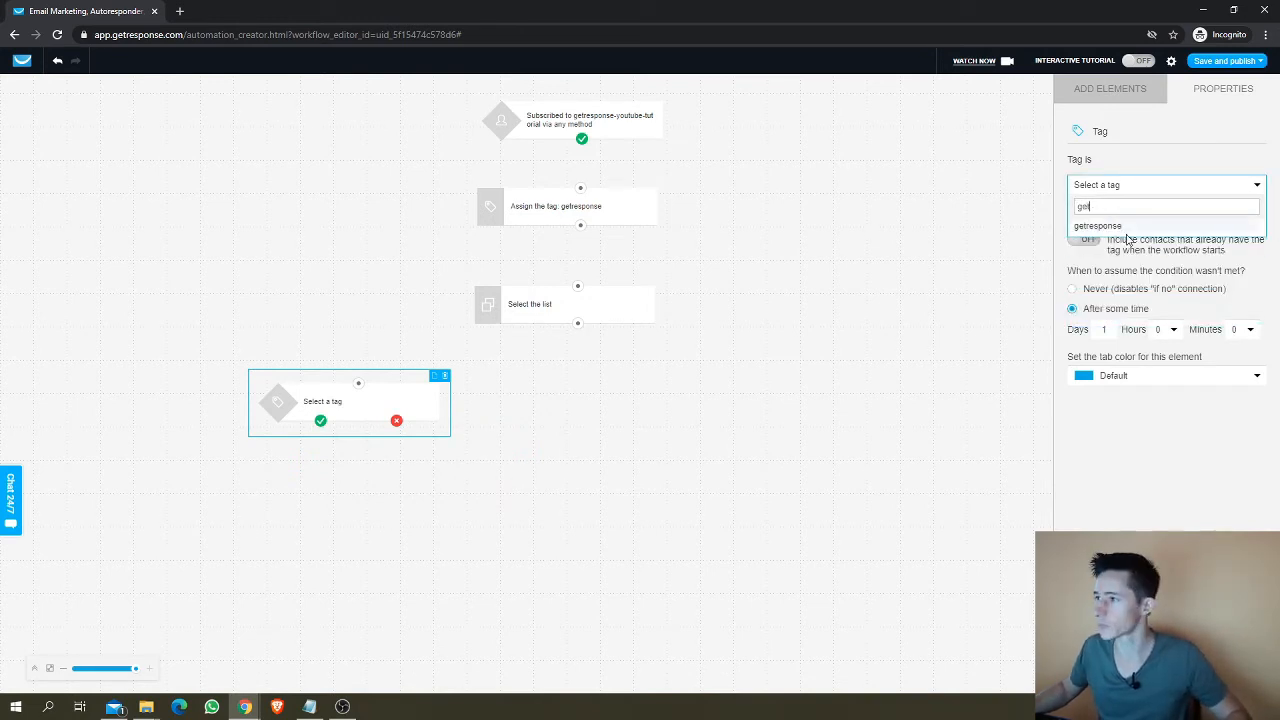
key(Return)
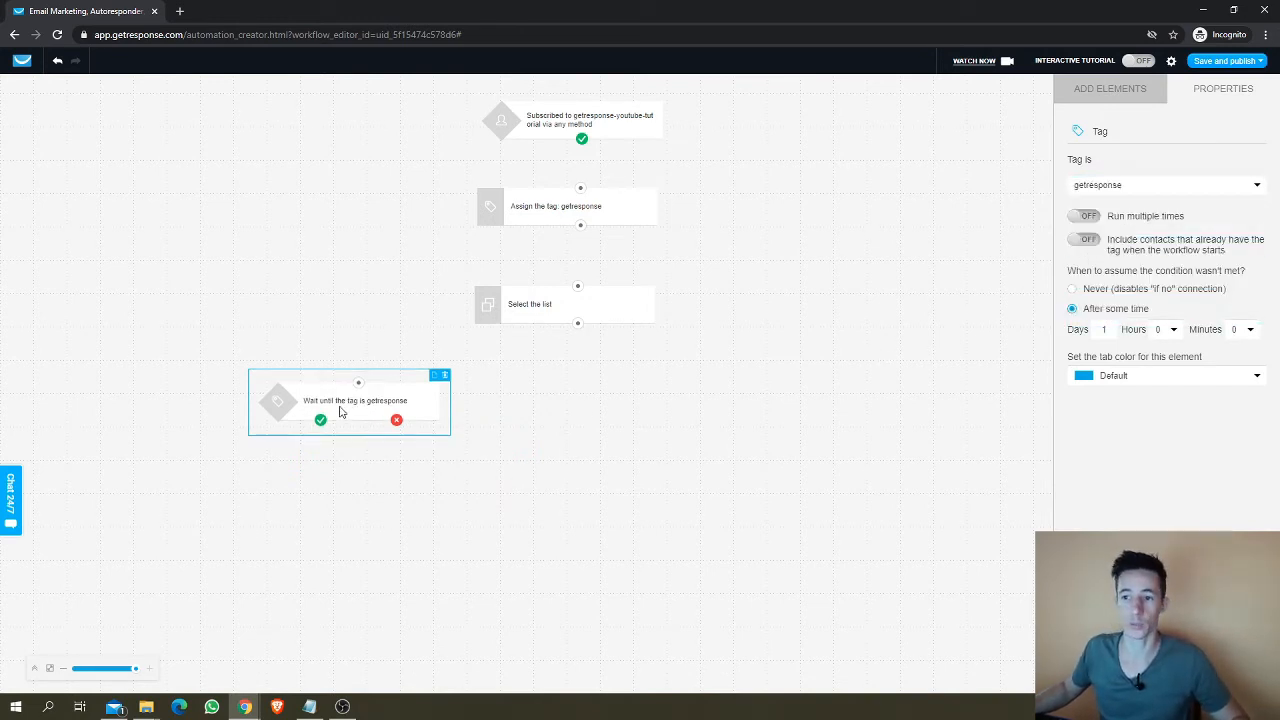
drag(340, 411, 423, 431)
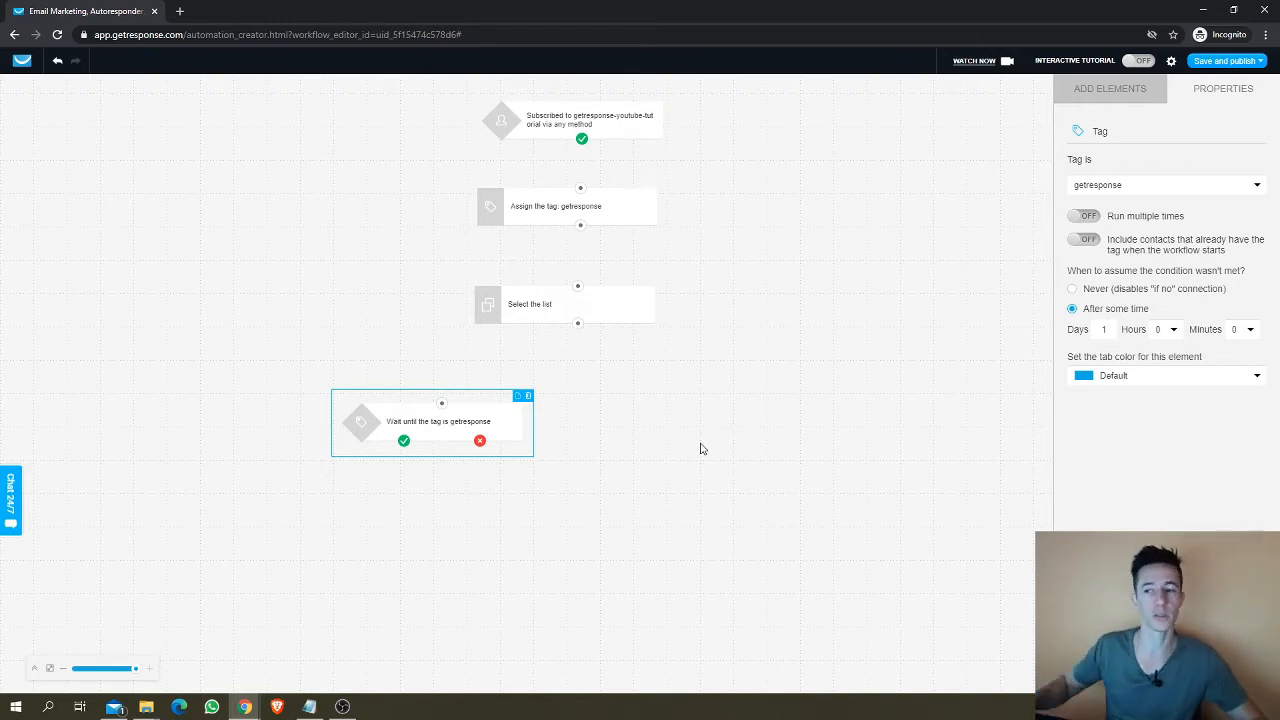
click(528, 395)
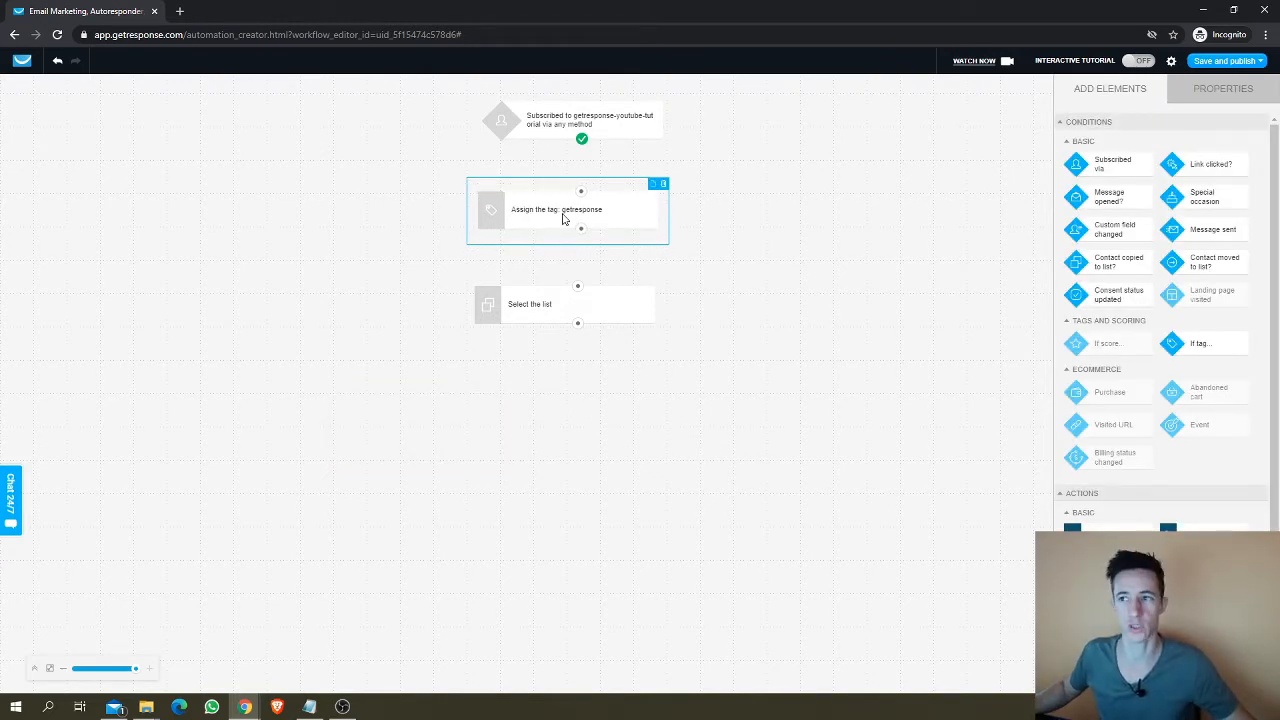
Step: Connect the Subscribe condition to the Tag action and line up the Copy to list action beneath them
click(563, 216)
drag(581, 142, 582, 195)
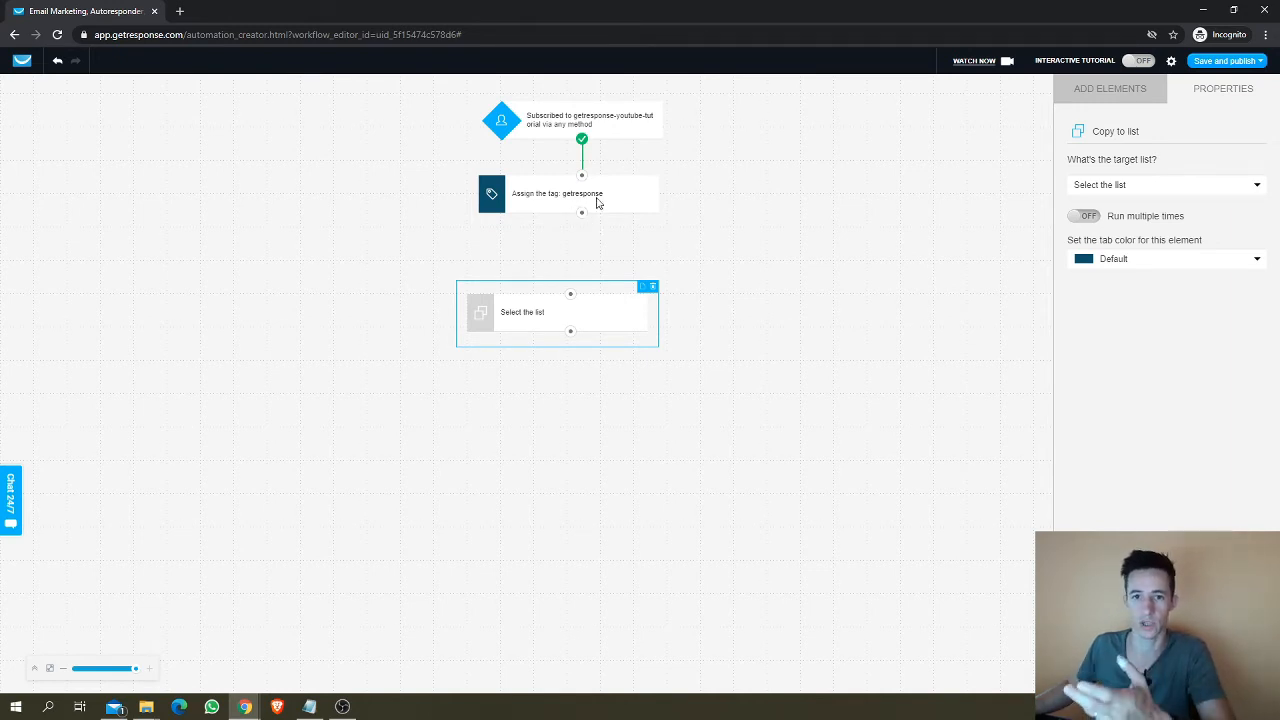
drag(523, 320, 500, 291)
click(785, 261)
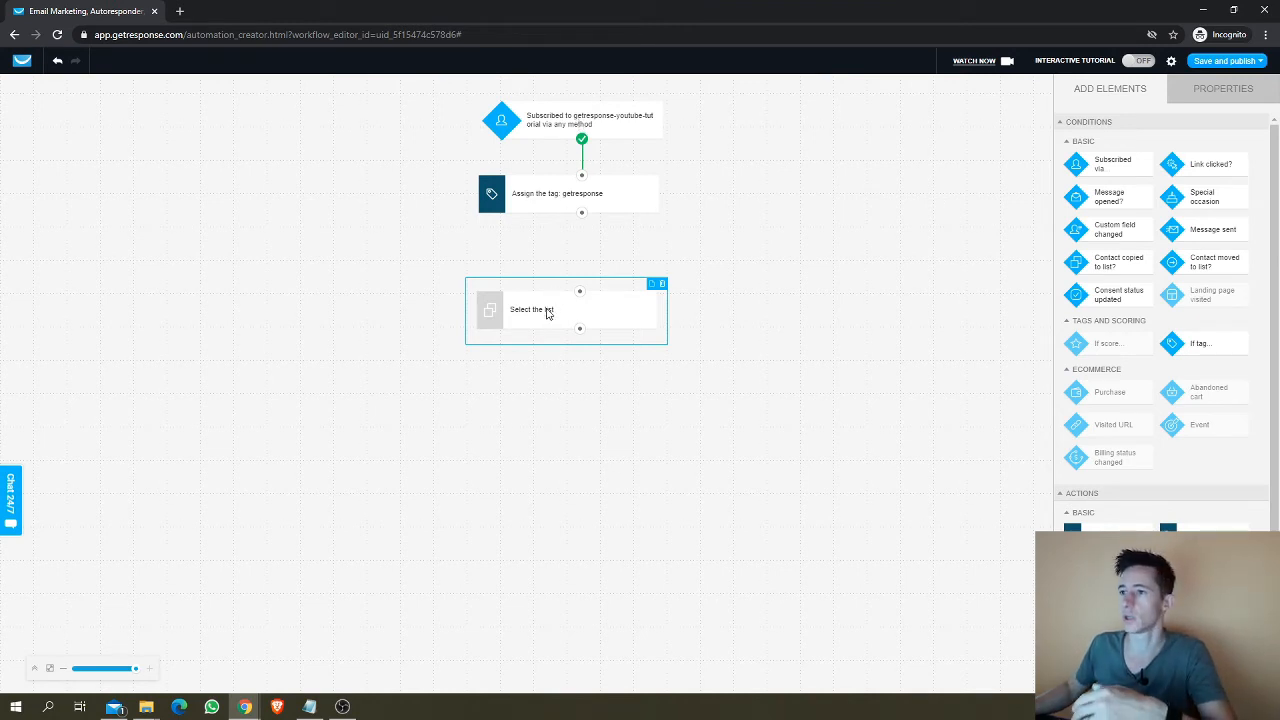
drag(547, 313, 556, 300)
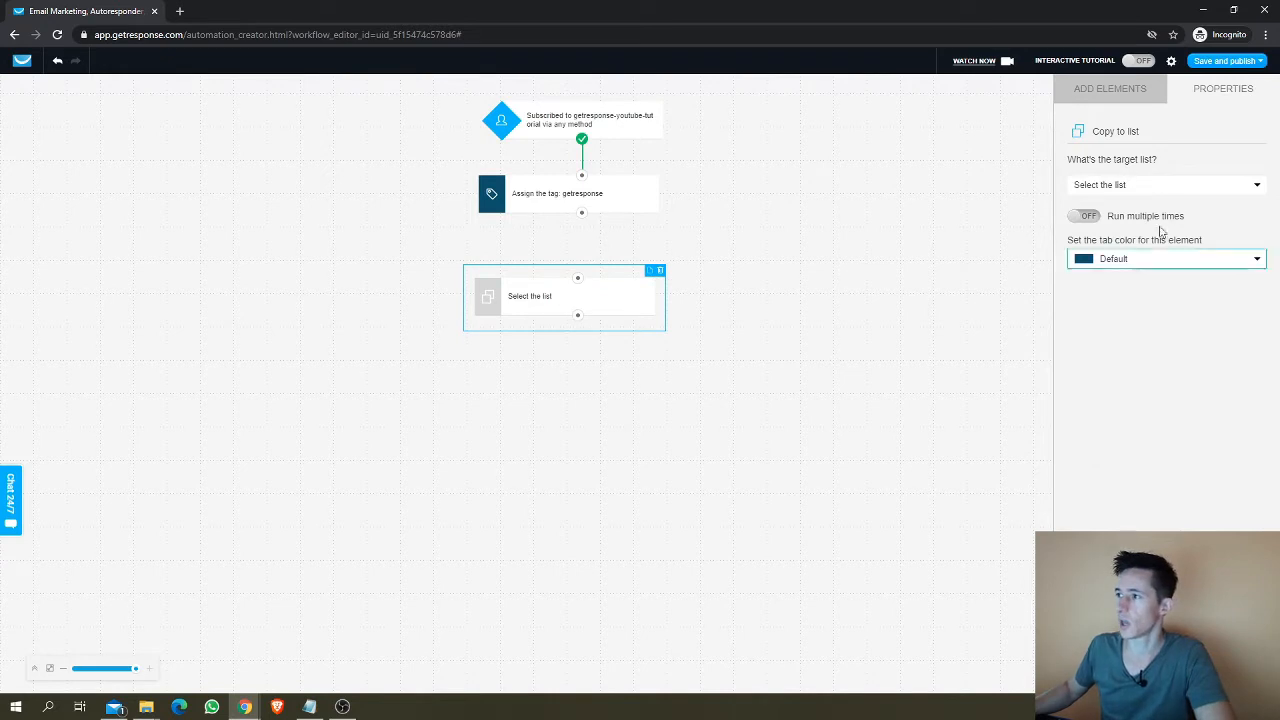
Step: Set createandearn as the target list of the Copy to list action
click(1137, 186)
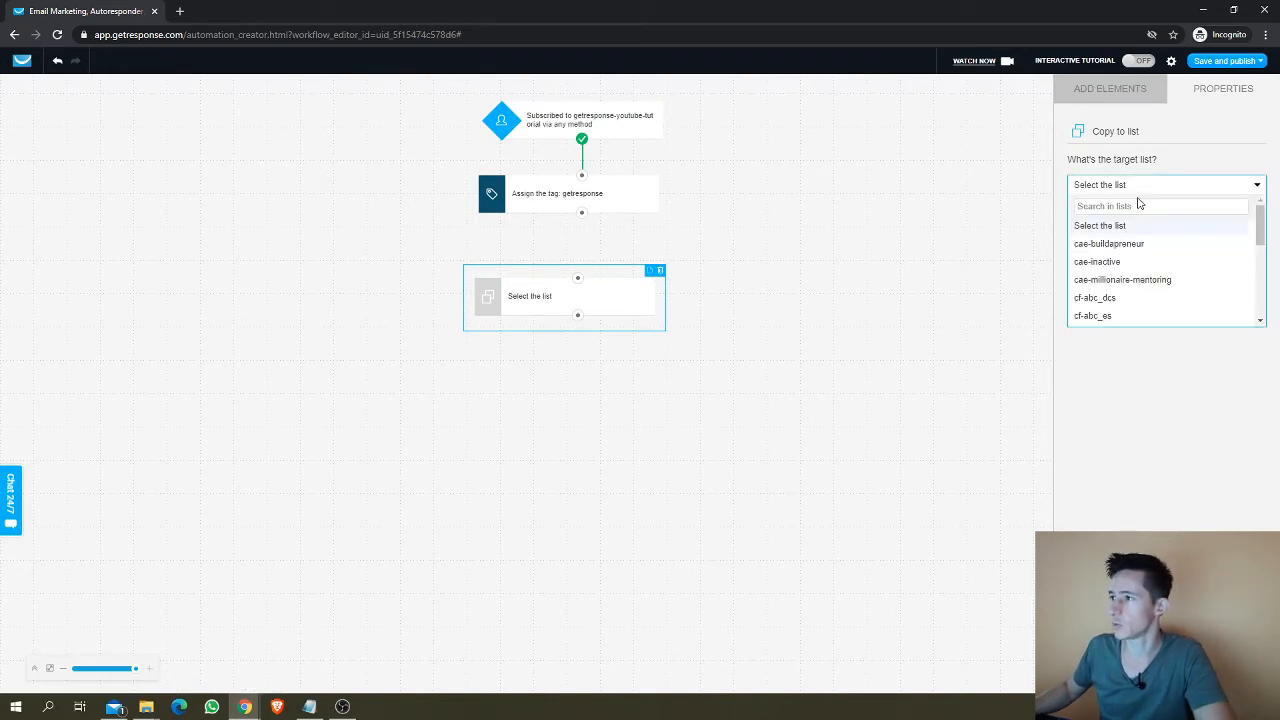
scroll(1120, 283, down, 3)
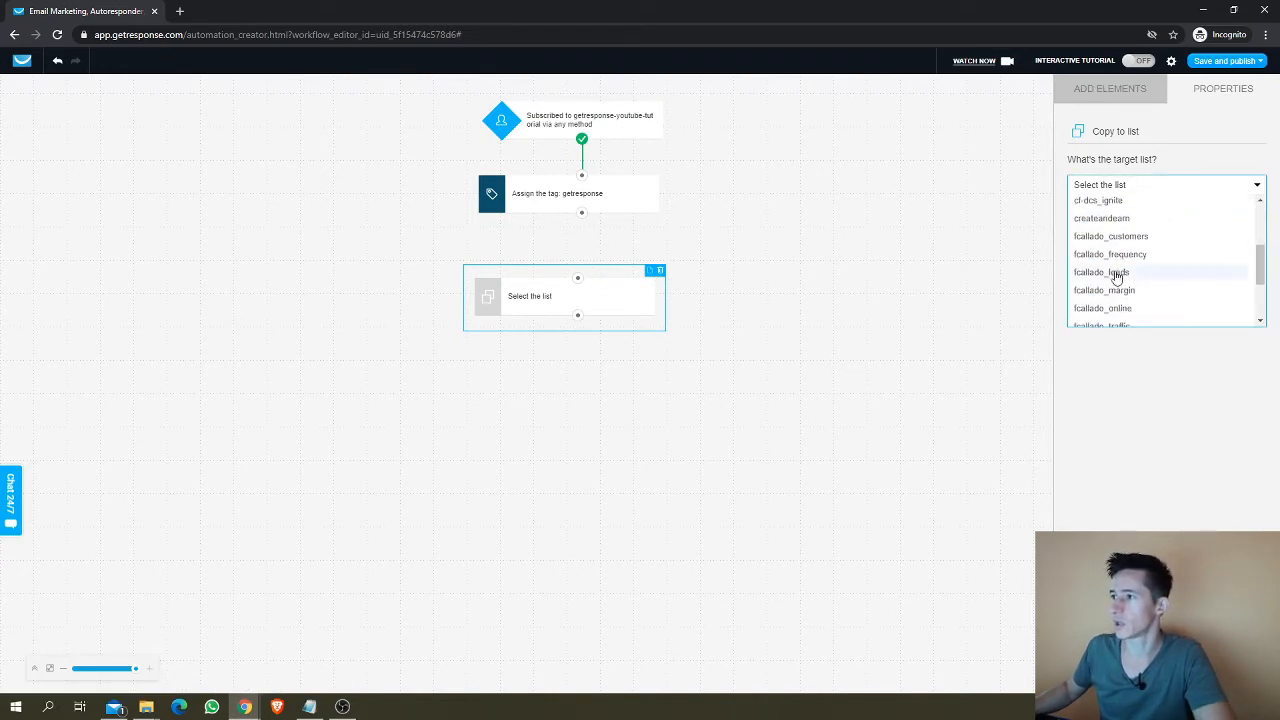
click(1101, 216)
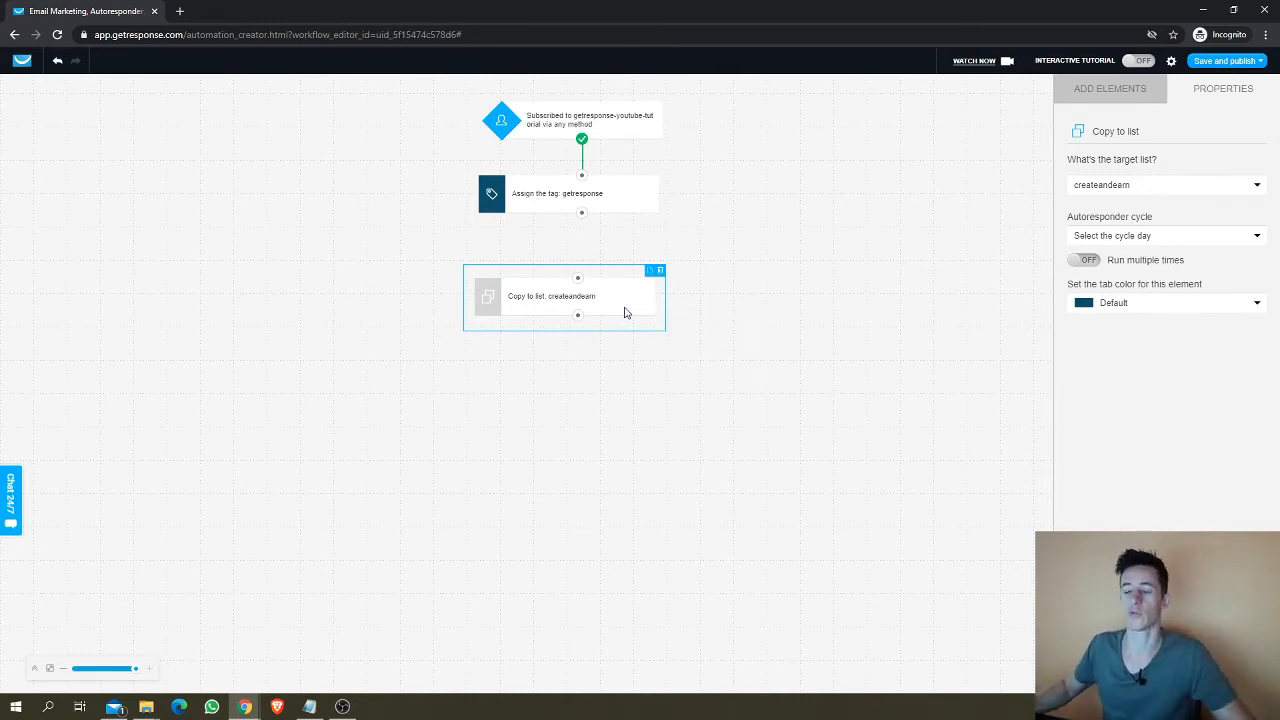
Step: Connect the Tag action to the Copy to list action and align the Copy to list action directly beneath it
mouse_move(619, 304)
mouse_down()
mouse_move(604, 299)
mouse_move(614, 286)
mouse_up()
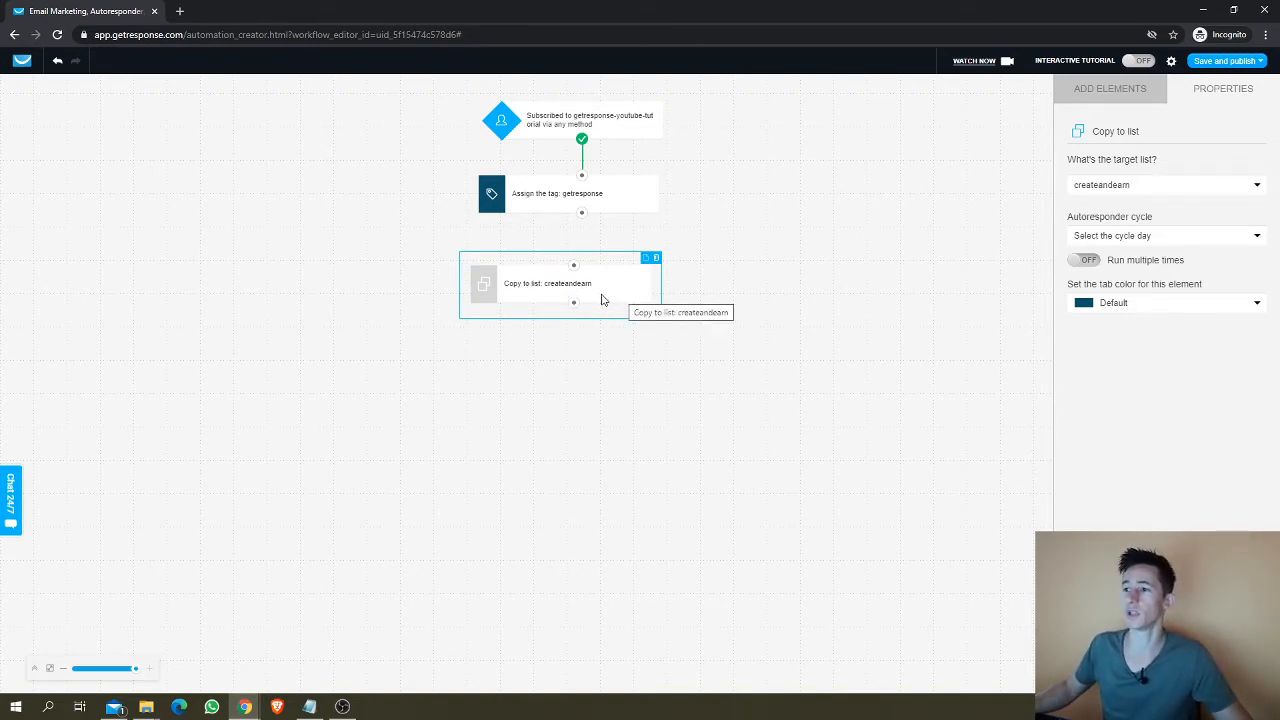
drag(602, 299, 576, 299)
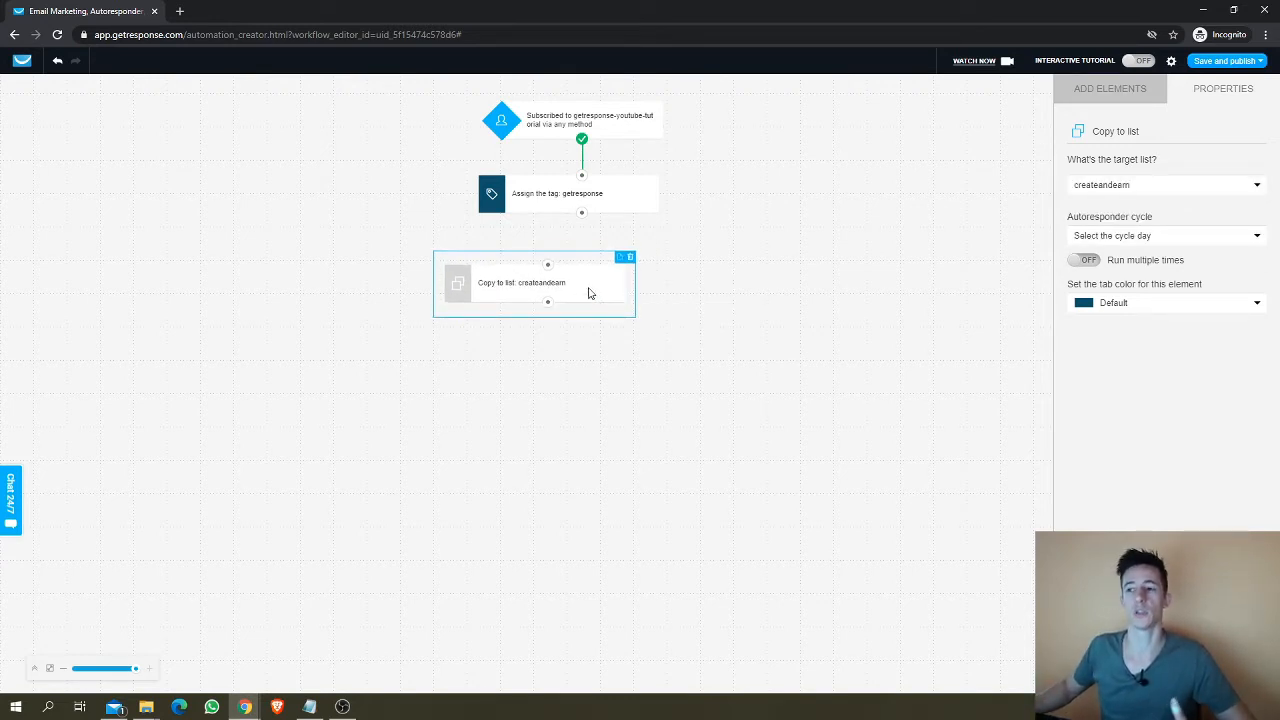
drag(589, 290, 591, 300)
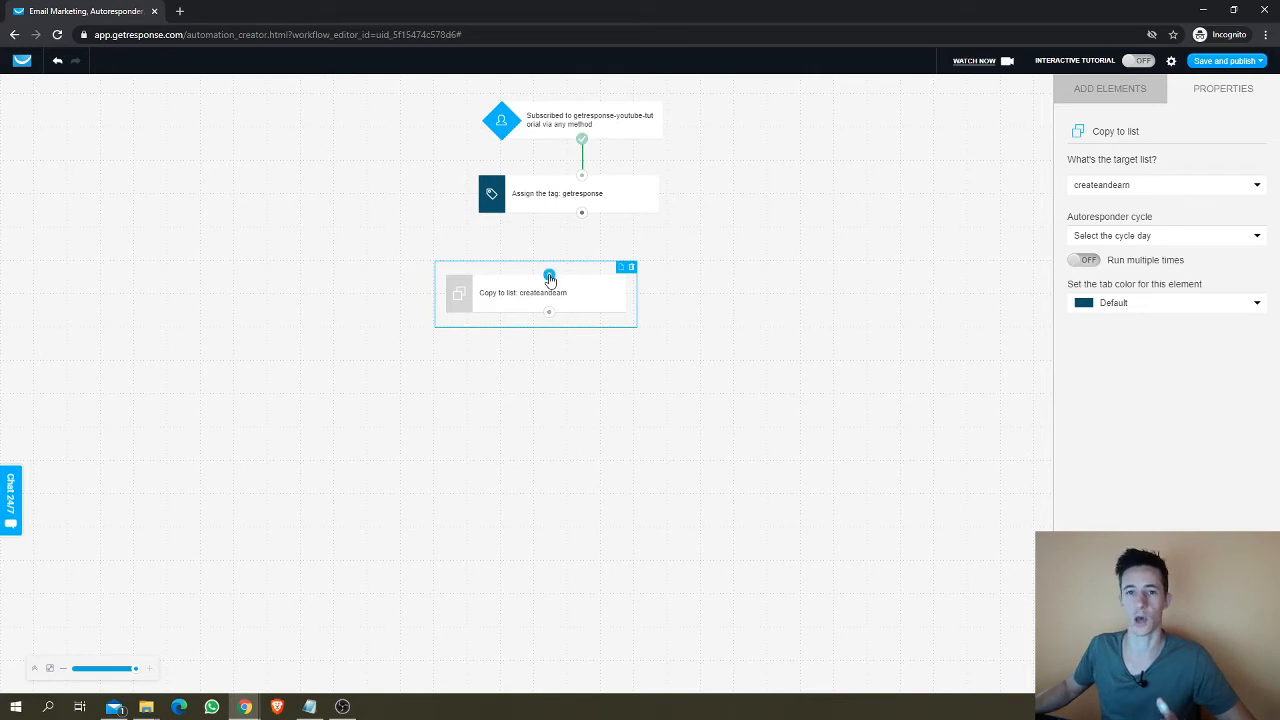
drag(549, 279, 580, 215)
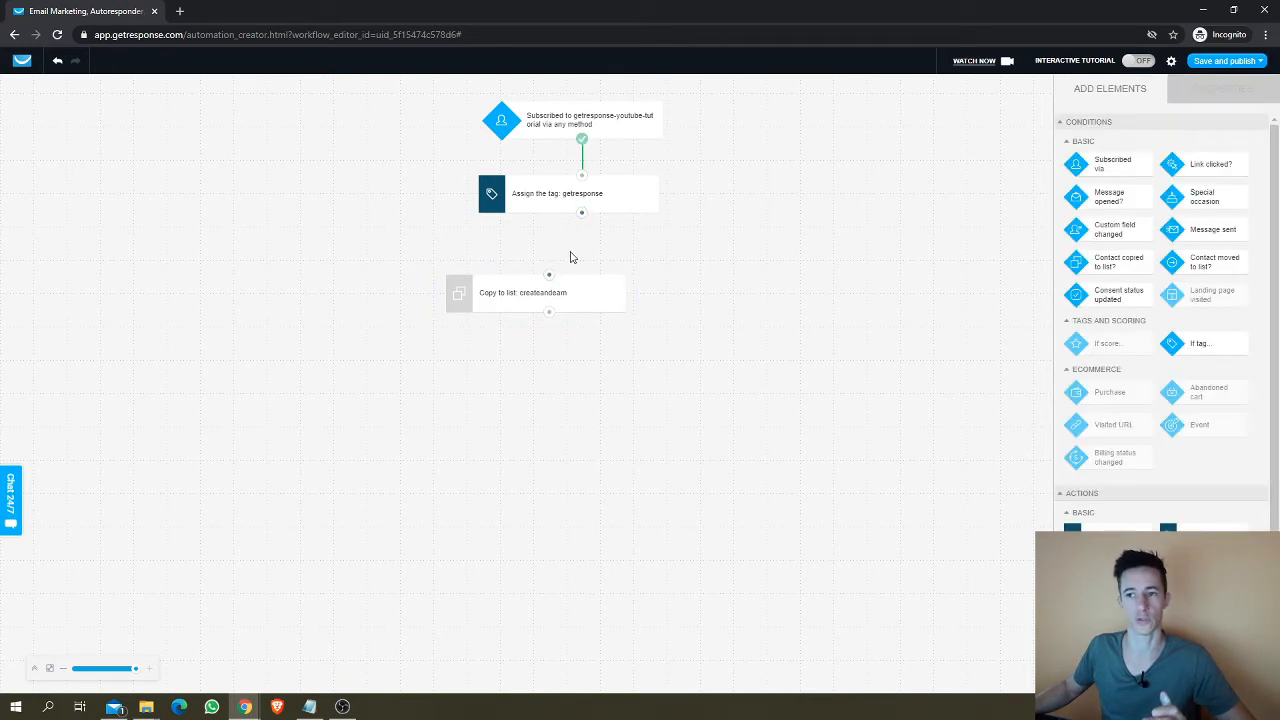
drag(550, 278, 582, 213)
click(574, 283)
drag(574, 283, 572, 273)
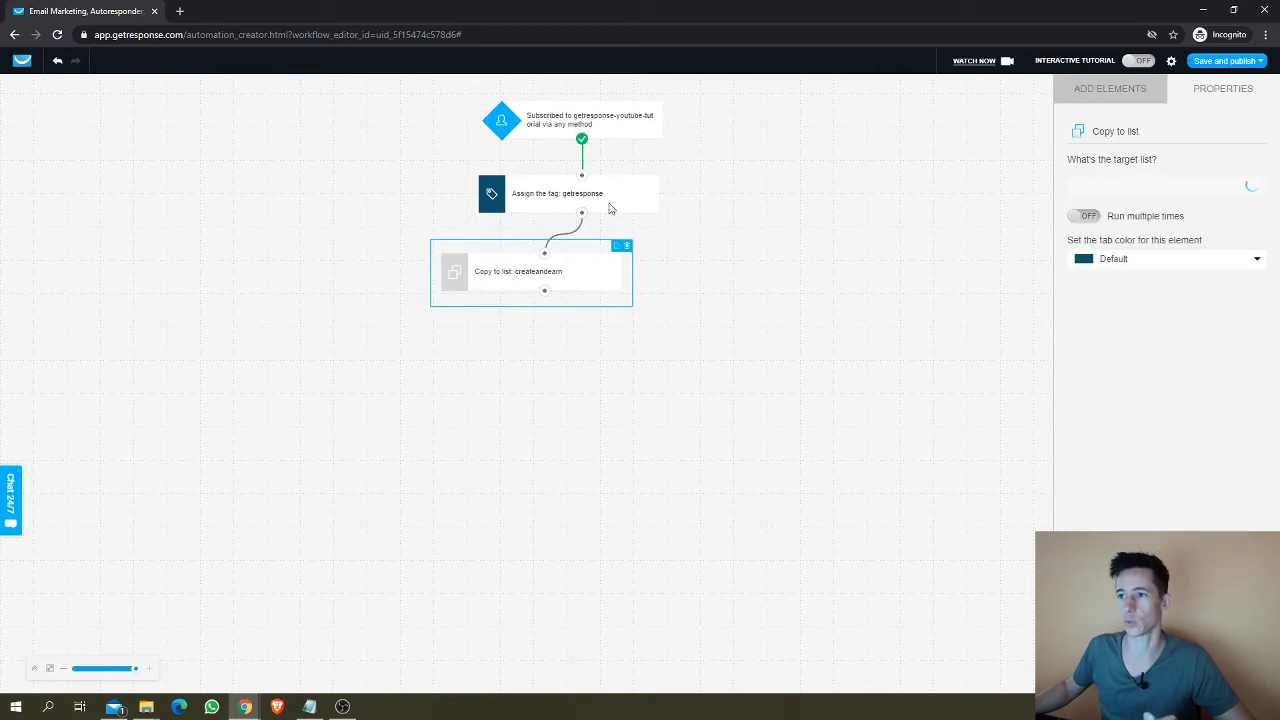
click(1112, 97)
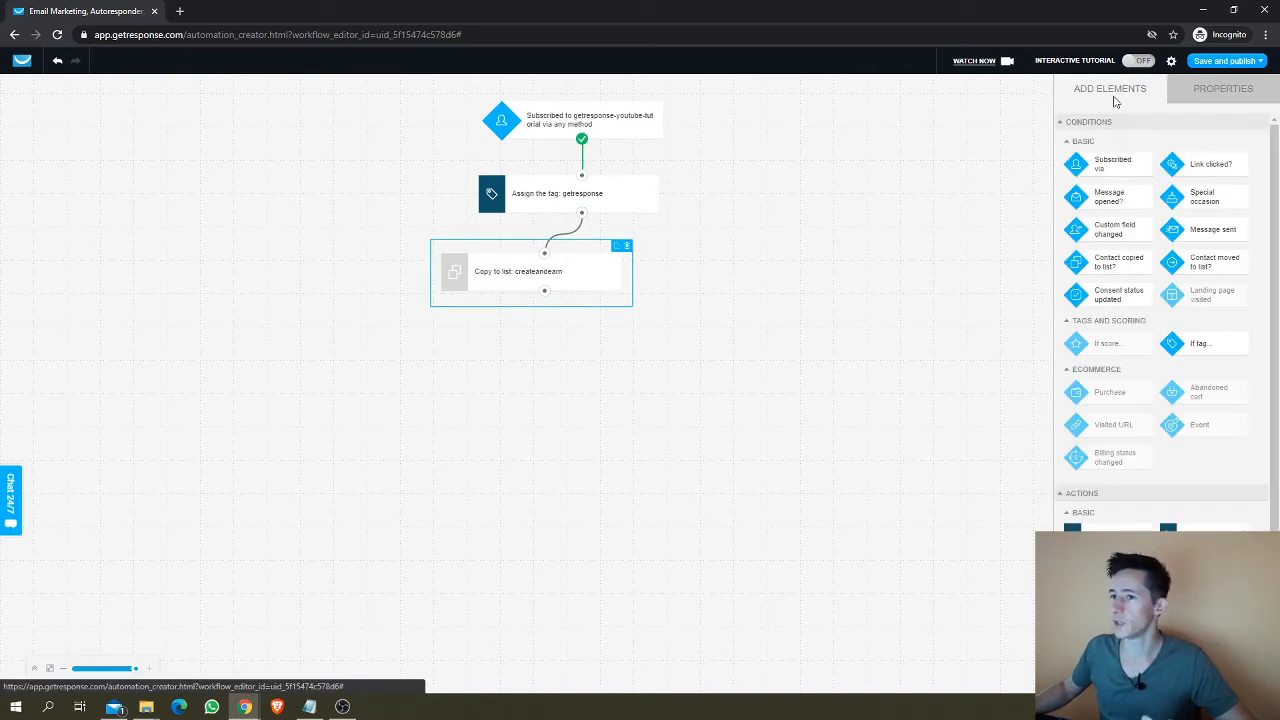
drag(588, 271, 627, 268)
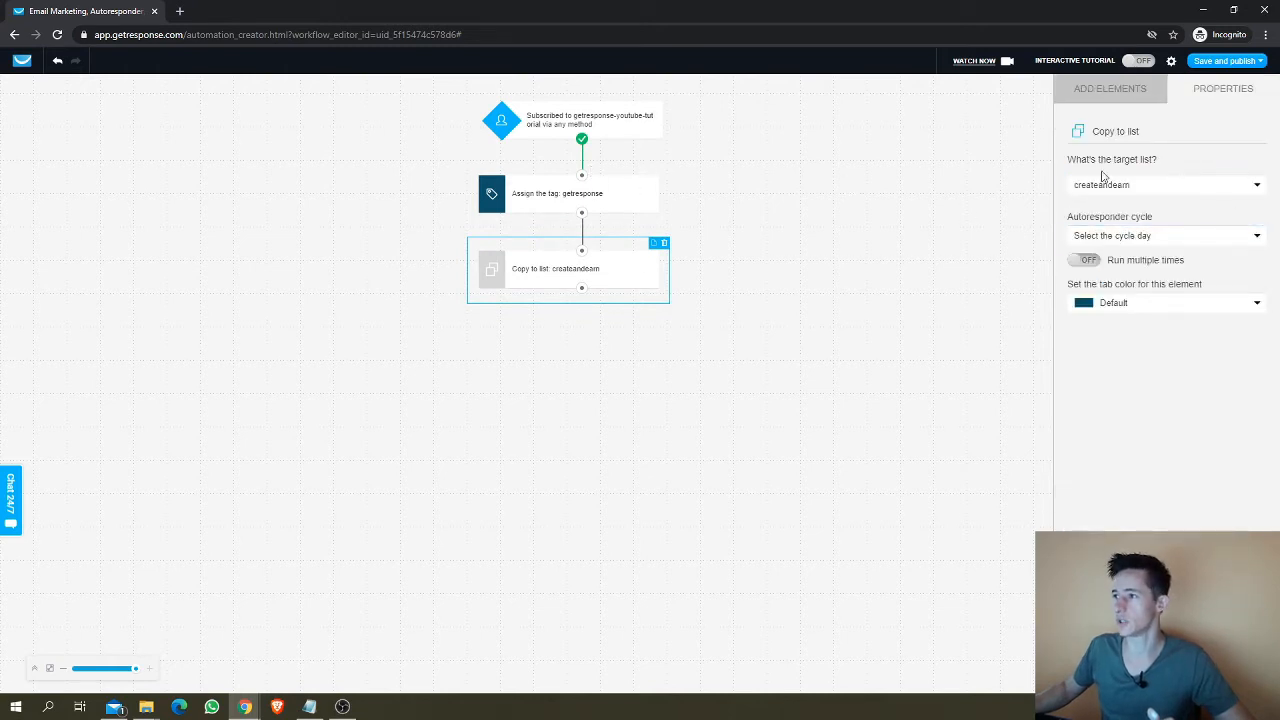
click(1114, 99)
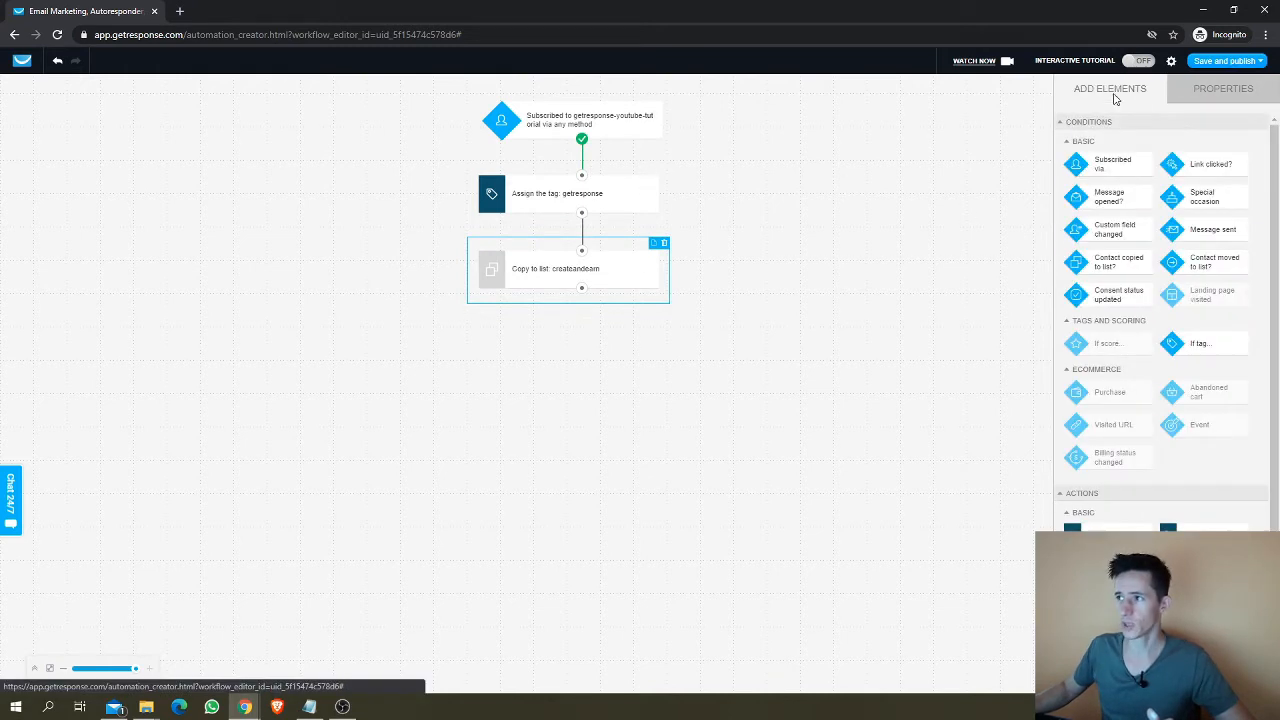
click(1234, 94)
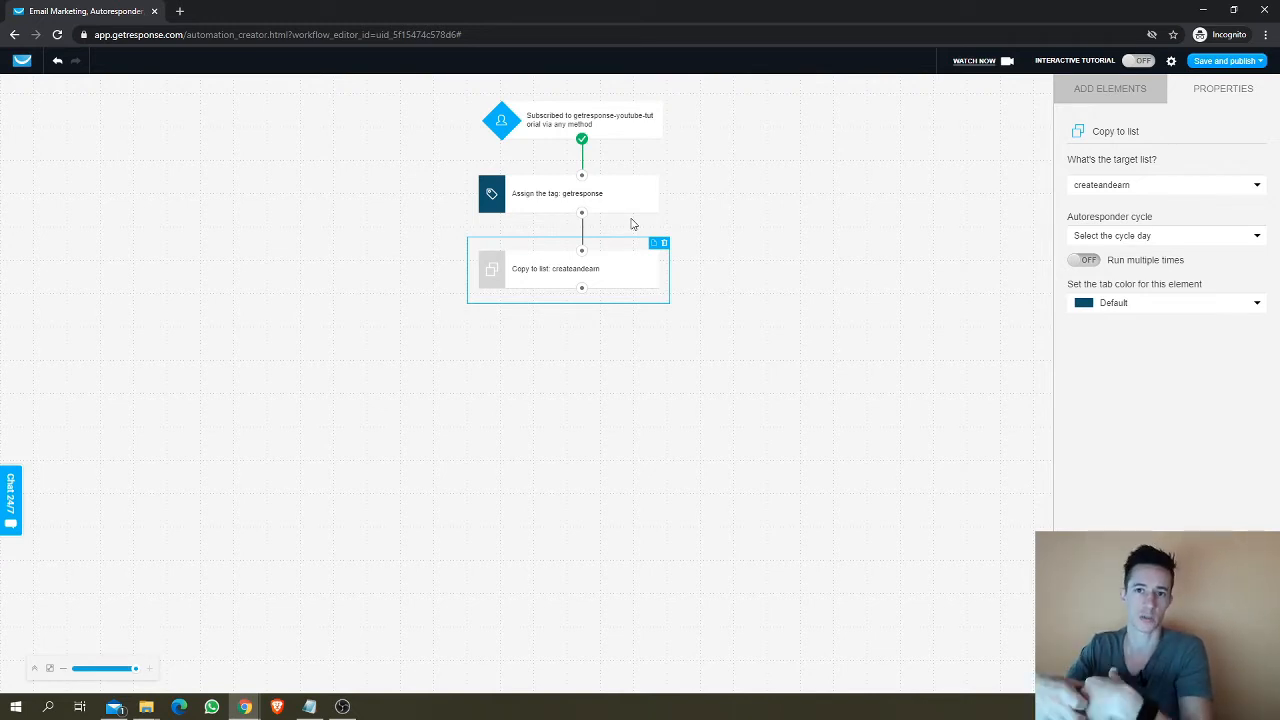
click(631, 224)
click(557, 280)
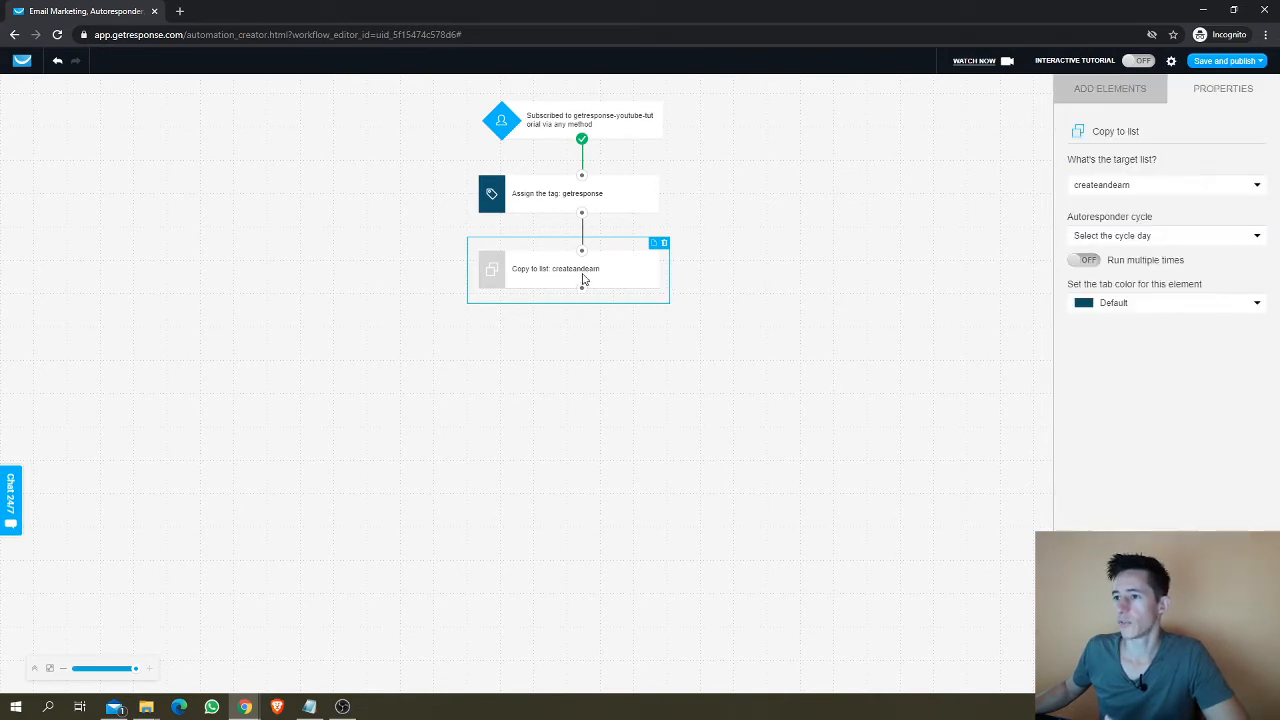
click(1134, 97)
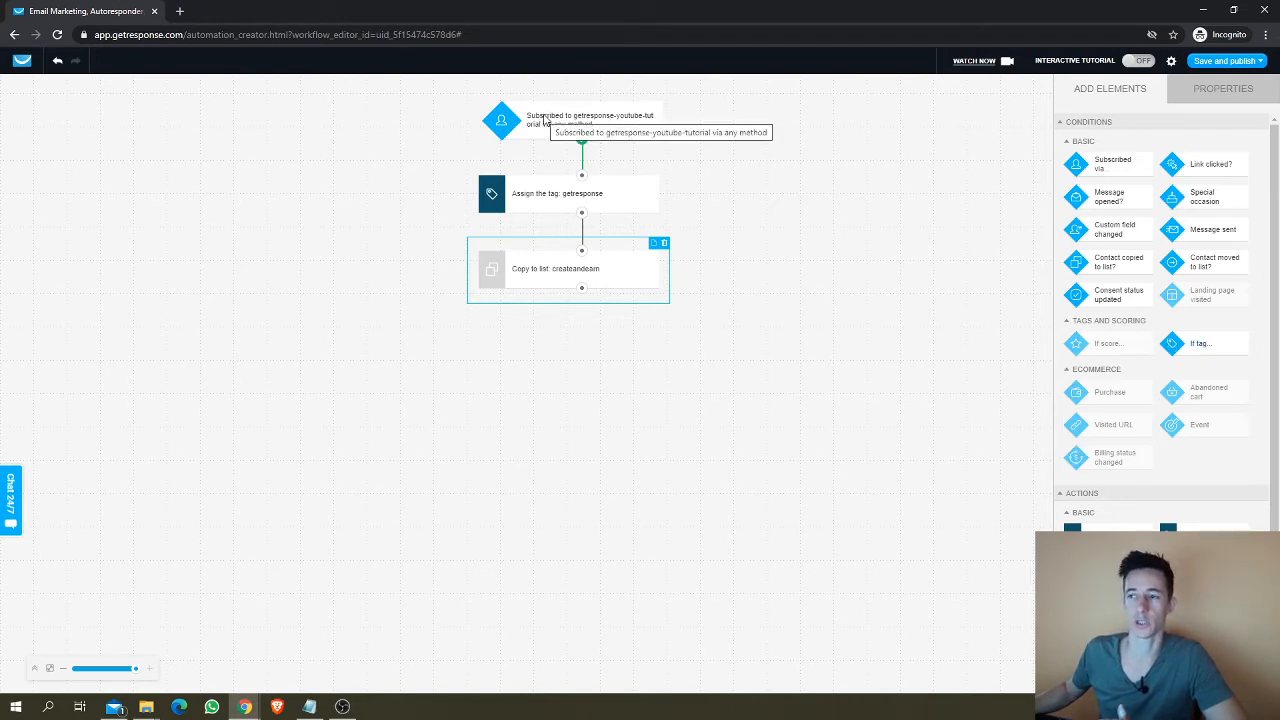
Step: Check the autoresponders of the getresponse-youtube-tutorial list in a separate browser tab and return to the workflow editor
ctrl+click(23, 63)
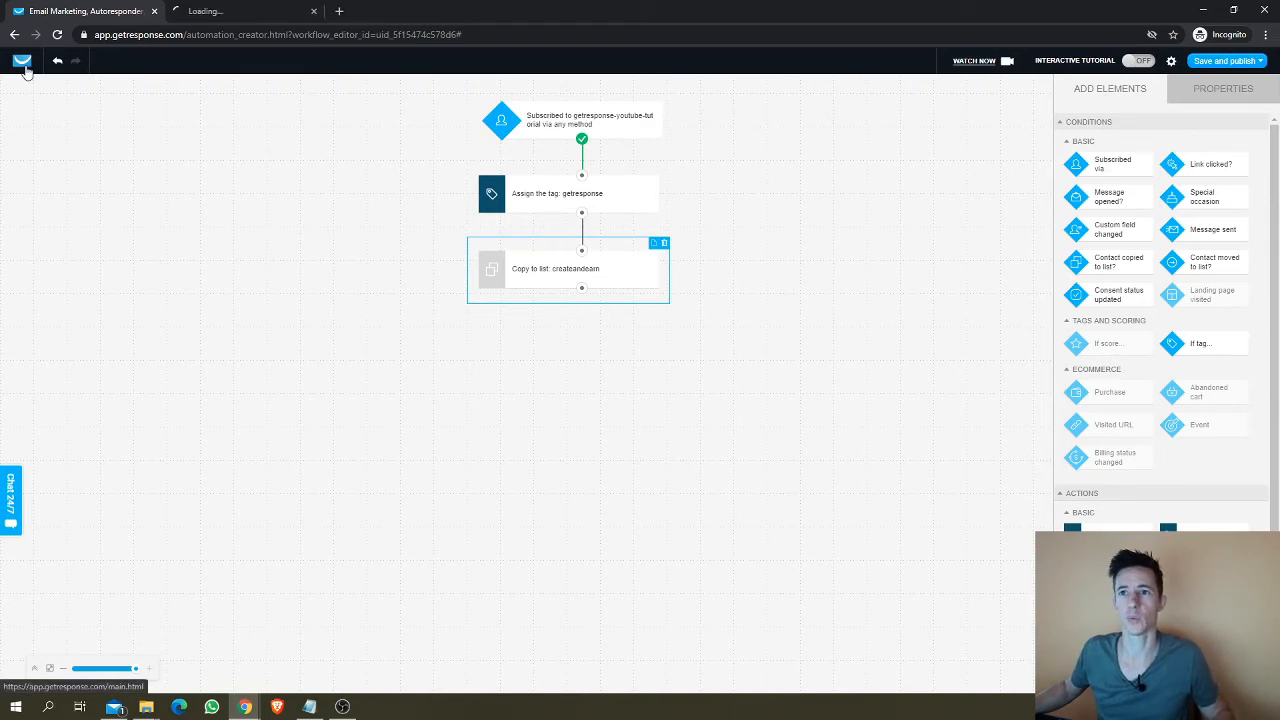
click(267, 17)
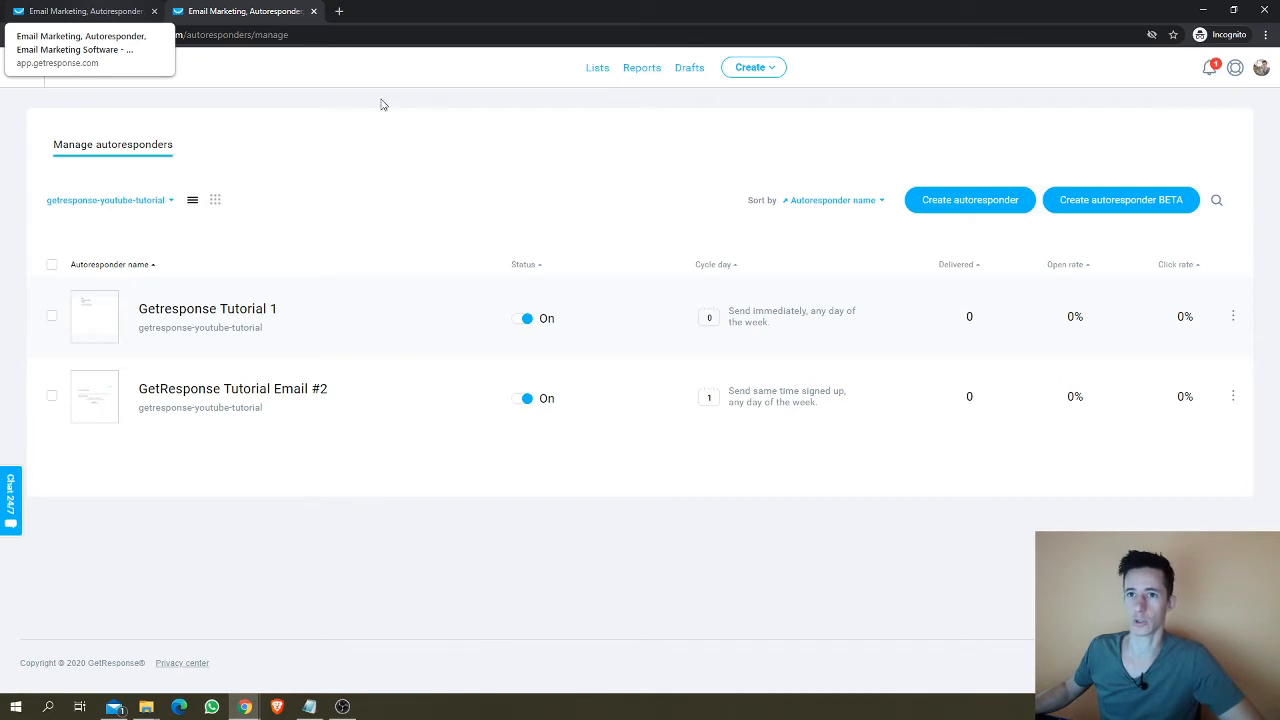
click(102, 12)
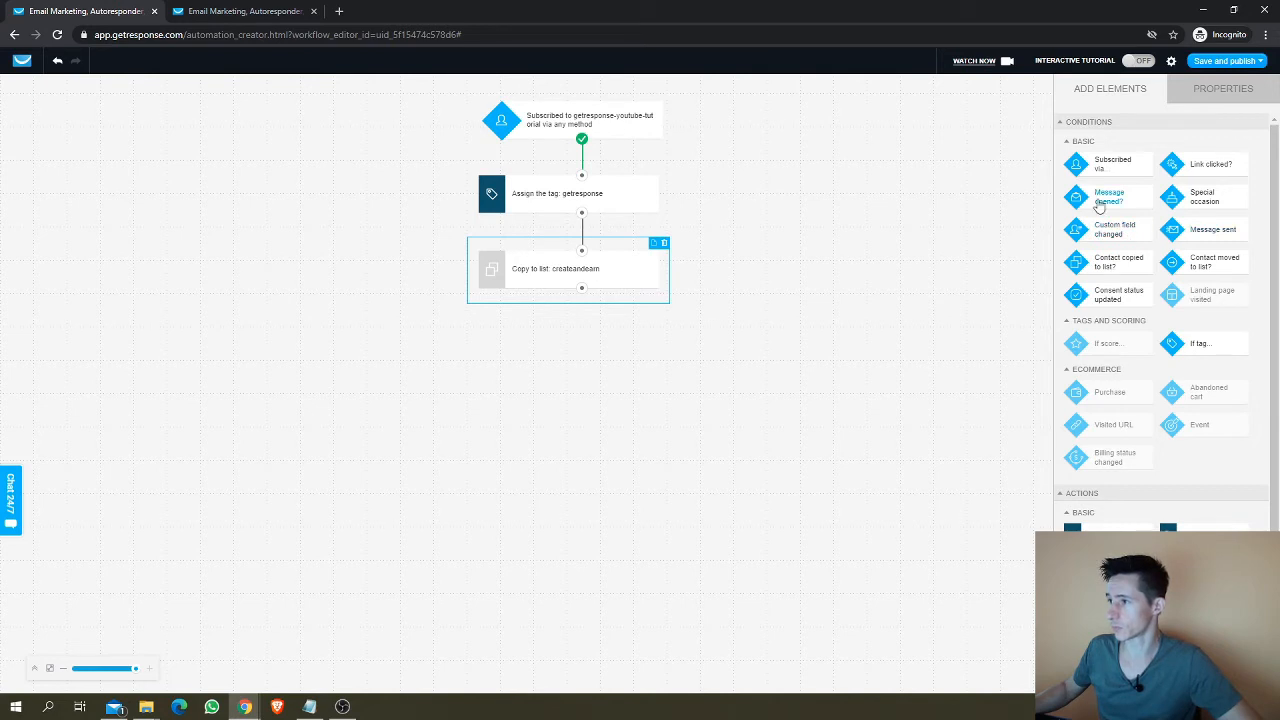
Step: Add a Message opened condition below the Copy to list action, tracking opens of the specific autoresponder Getresponse Tutorial 1
drag(1100, 200, 574, 344)
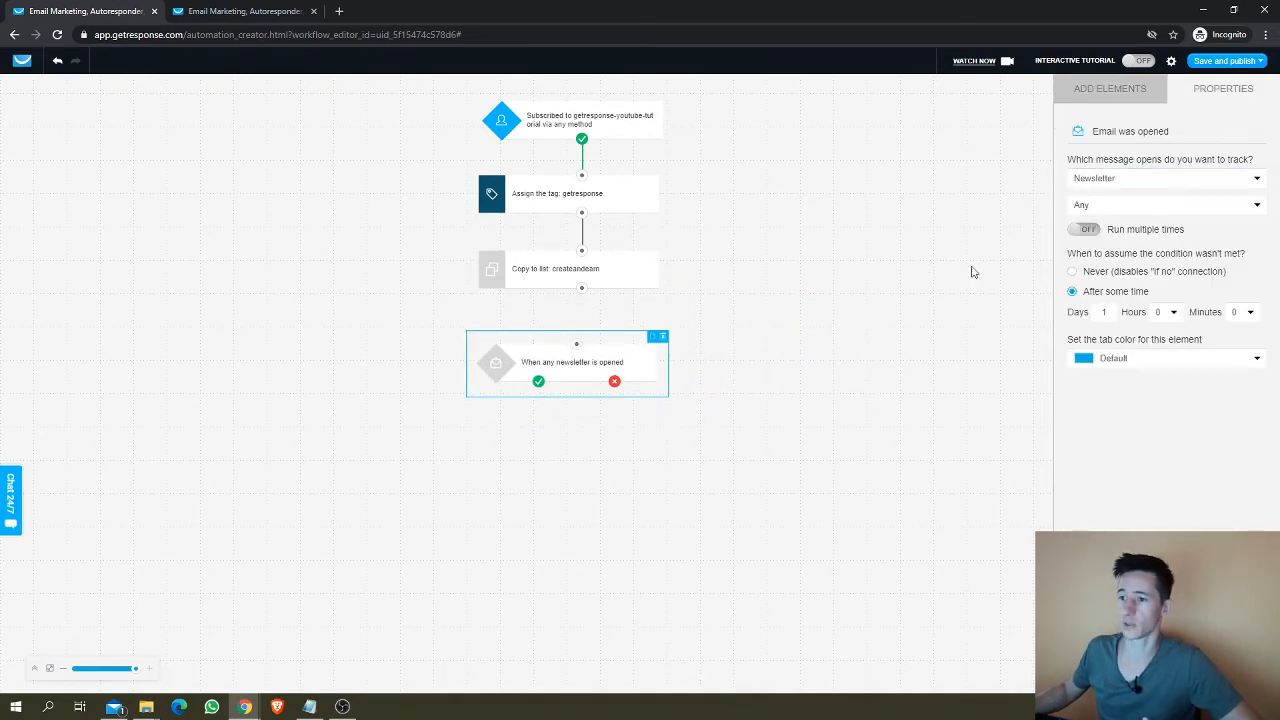
drag(571, 360, 566, 354)
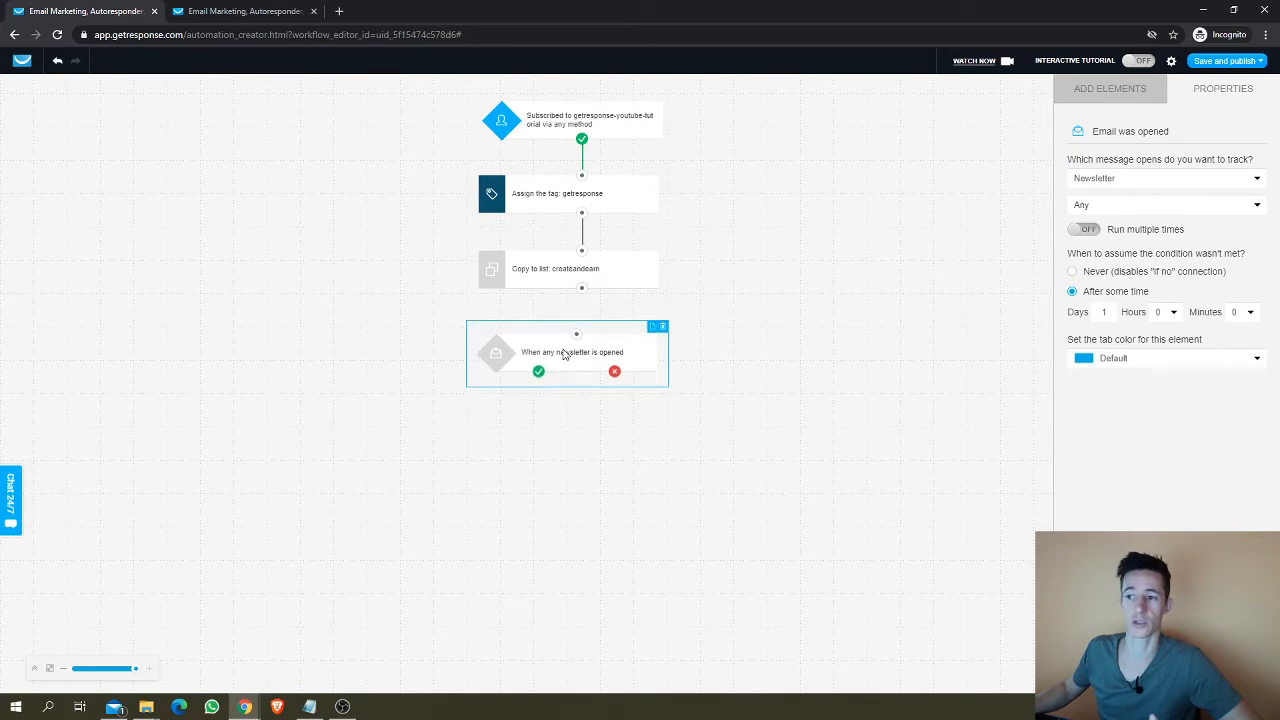
click(1215, 178)
click(1093, 234)
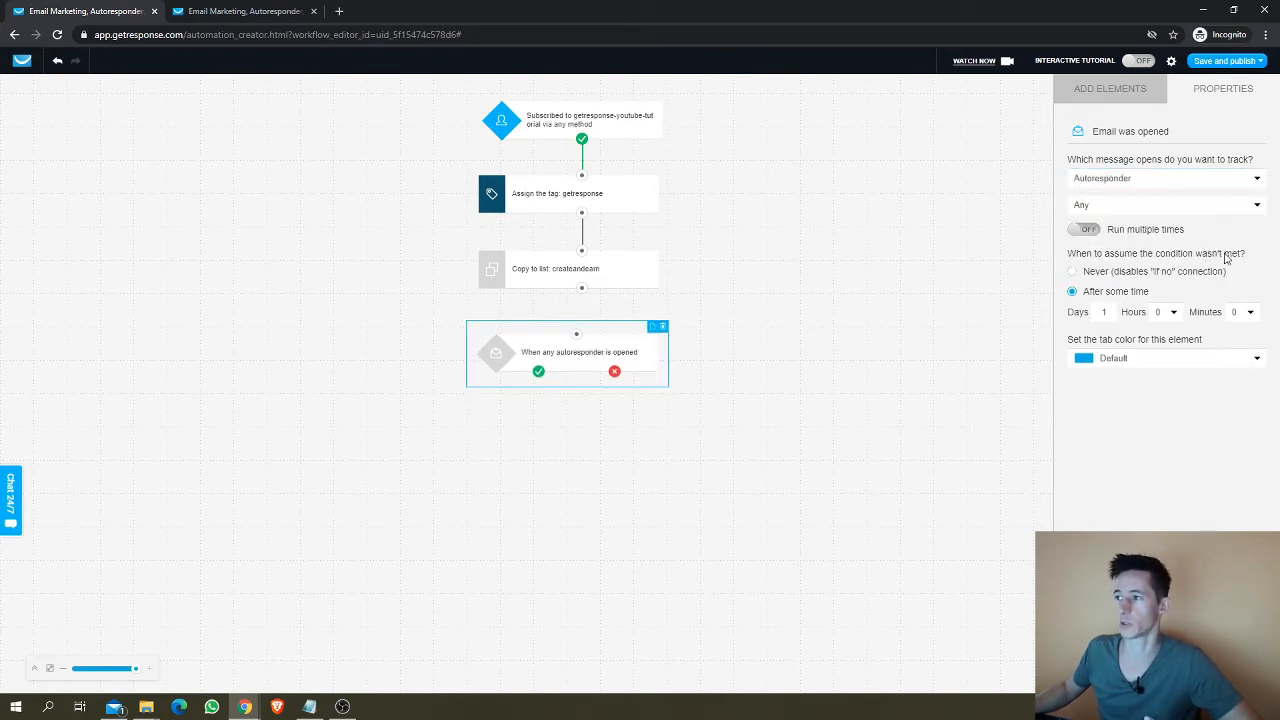
click(1183, 210)
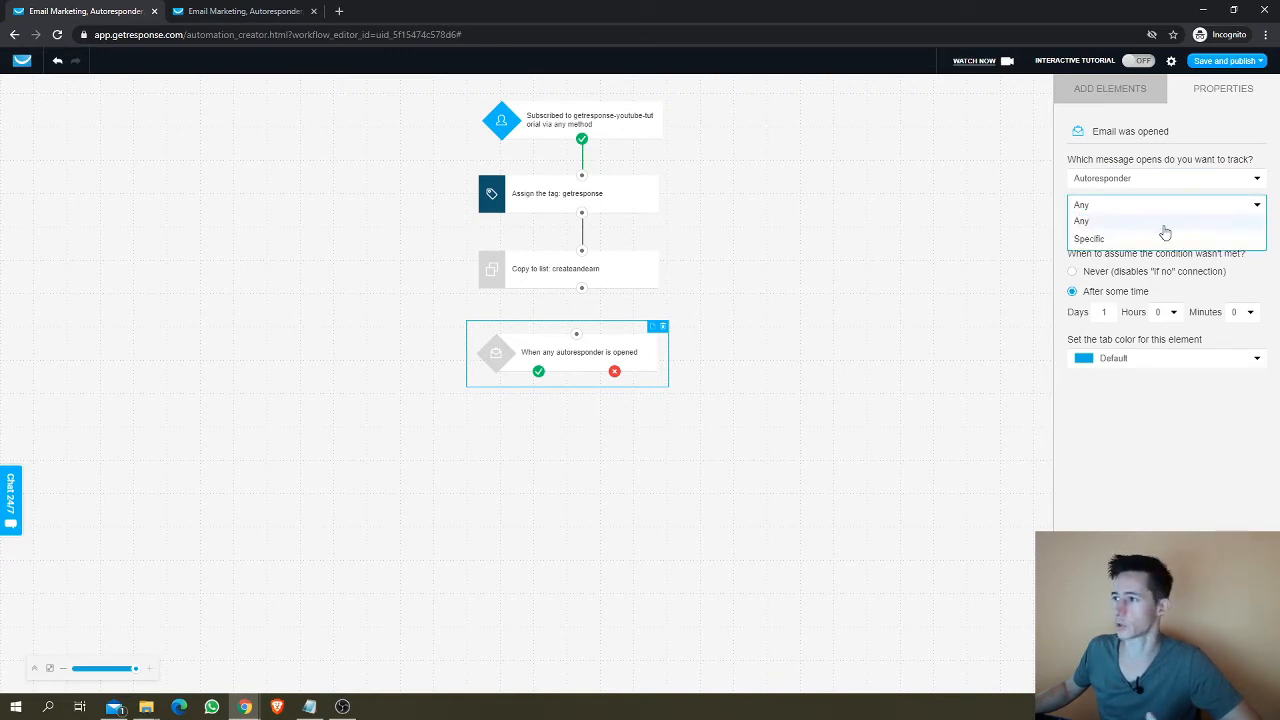
click(1140, 241)
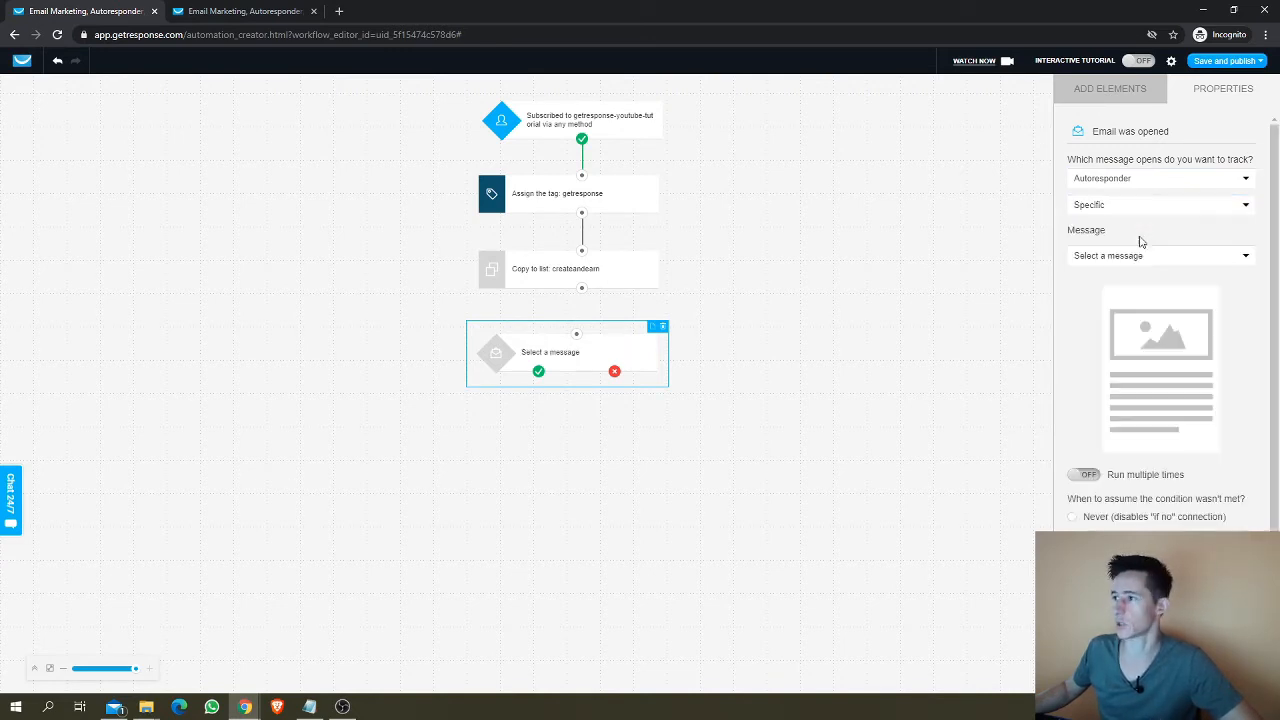
click(1131, 262)
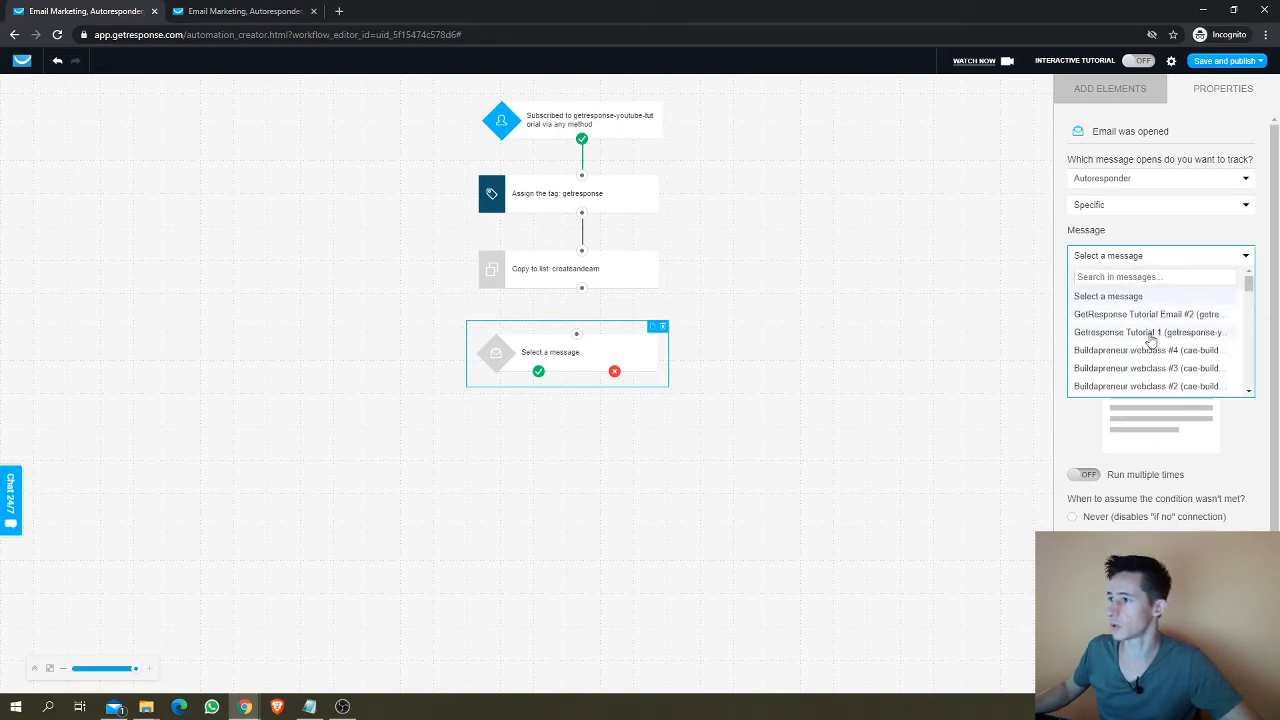
click(1153, 333)
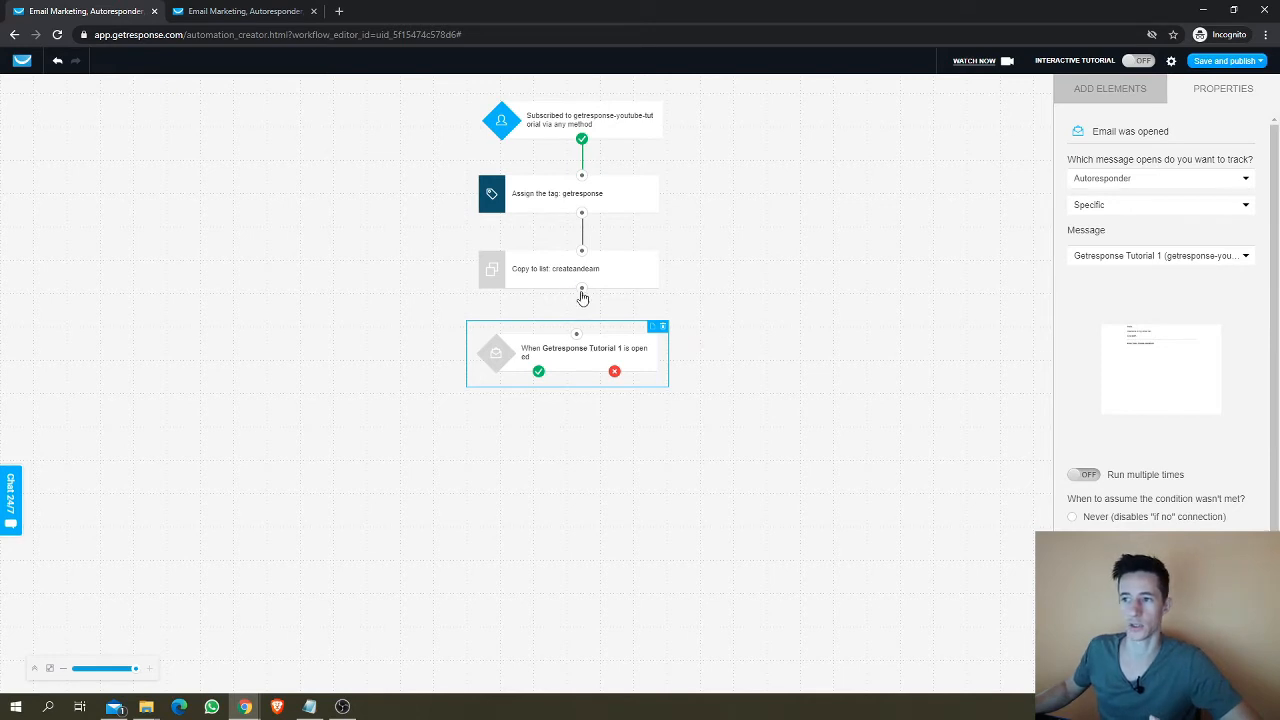
Step: Connect the Copy to list action to the Message opened condition and align the condition directly beneath it
drag(581, 292, 578, 336)
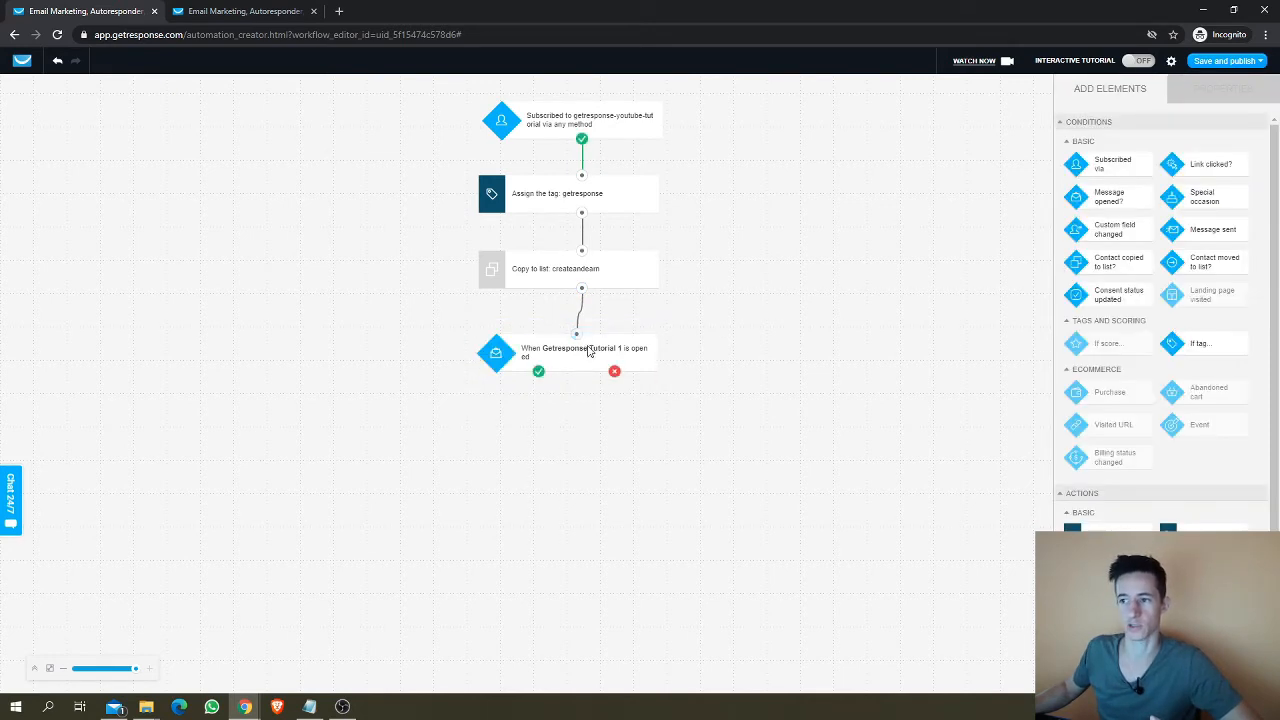
click(588, 350)
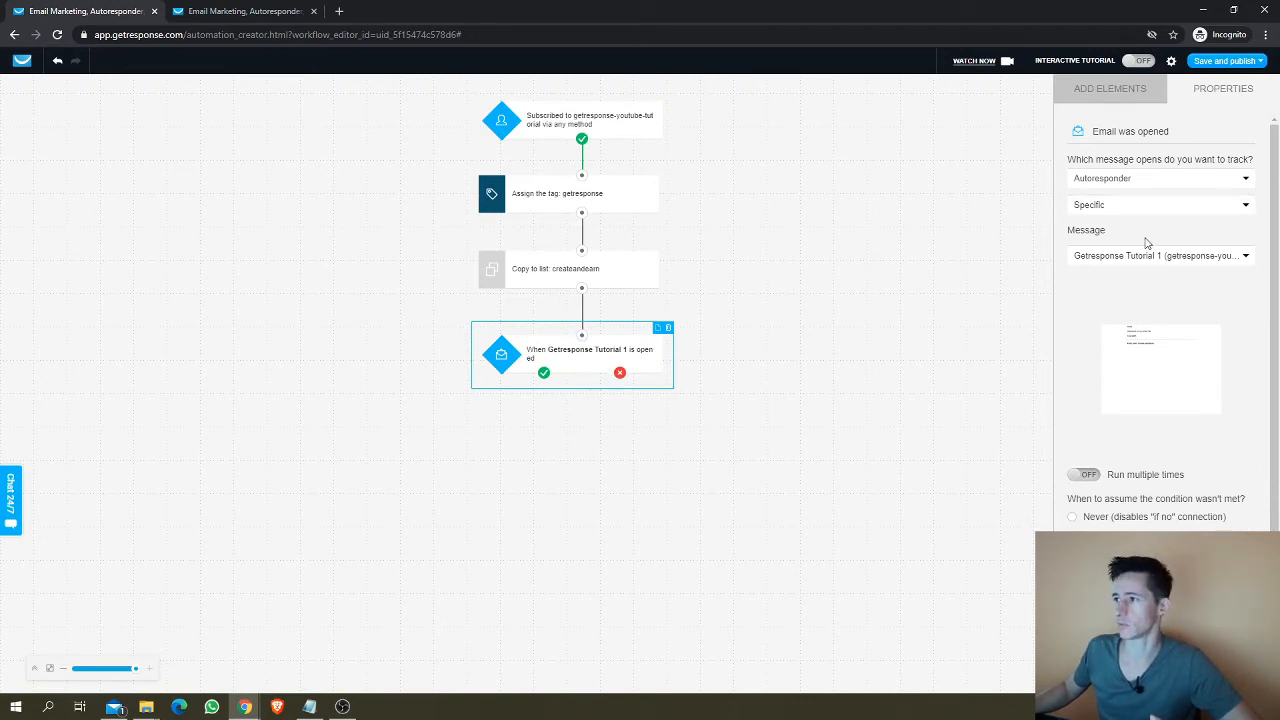
Step: Add a Tag action below the Message opened condition that assigns the tag opens
click(1127, 90)
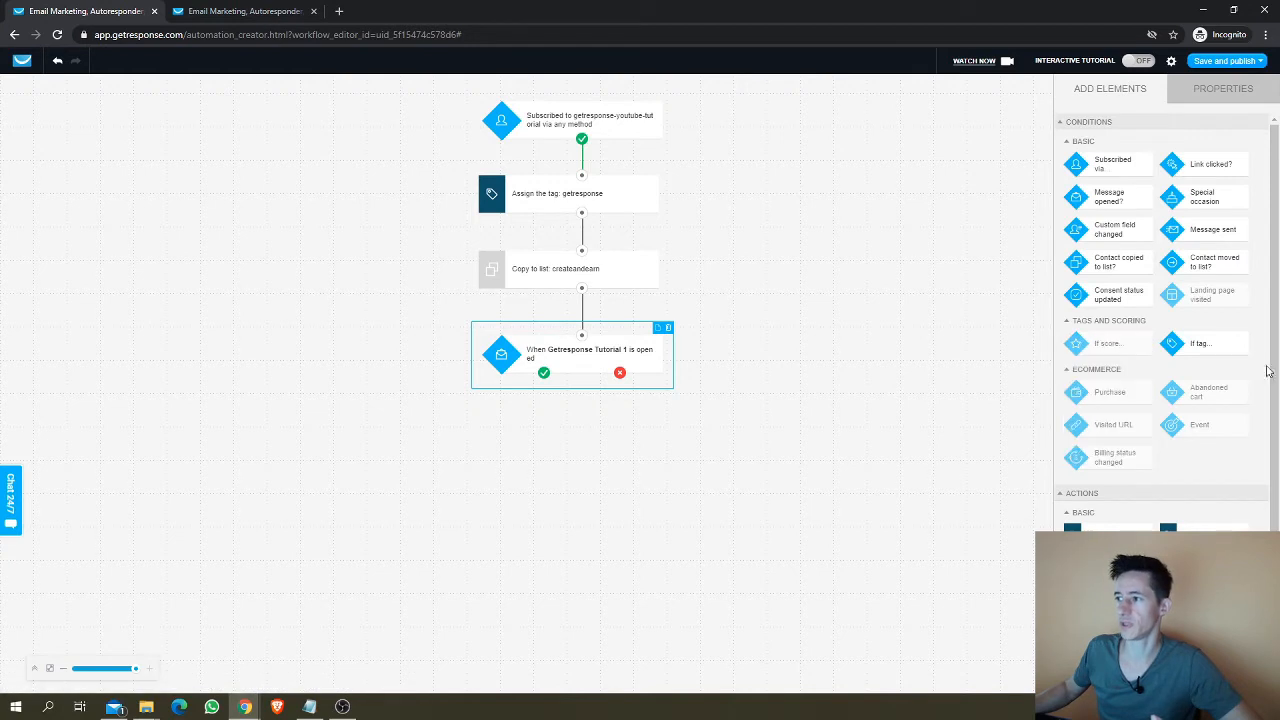
scroll(1240, 349, down, 2)
drag(1100, 557, 458, 451)
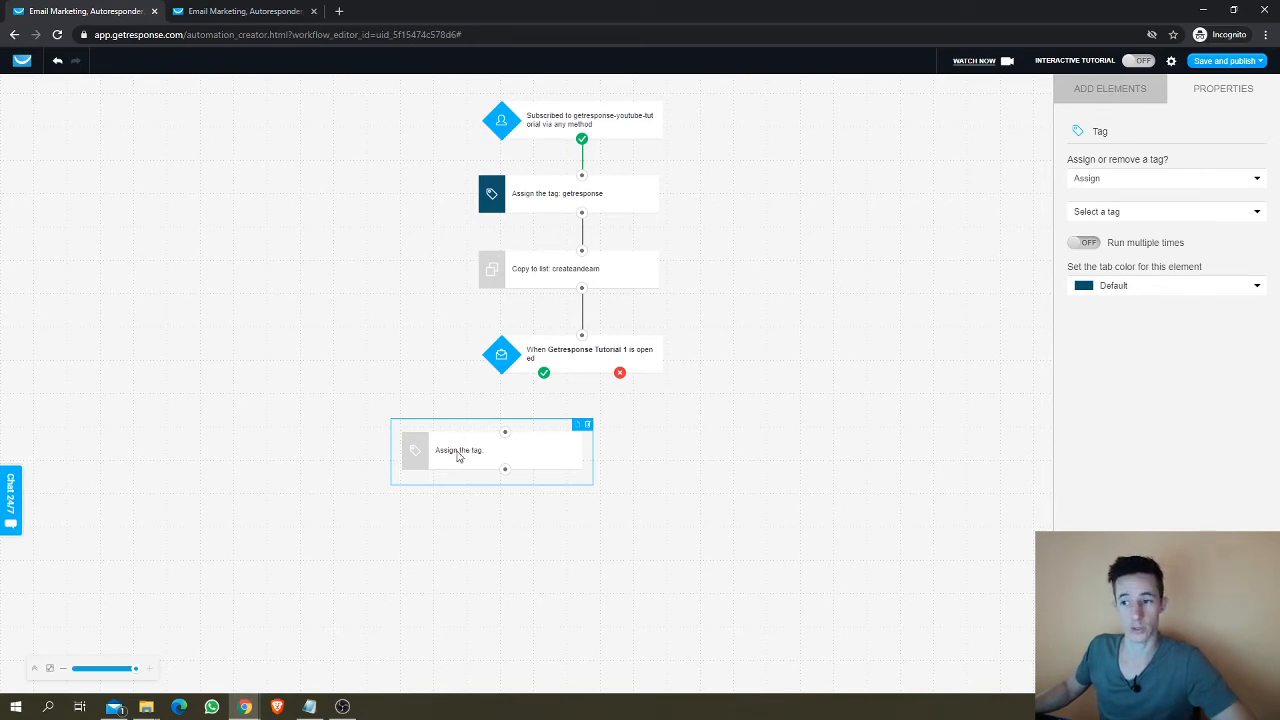
click(1215, 178)
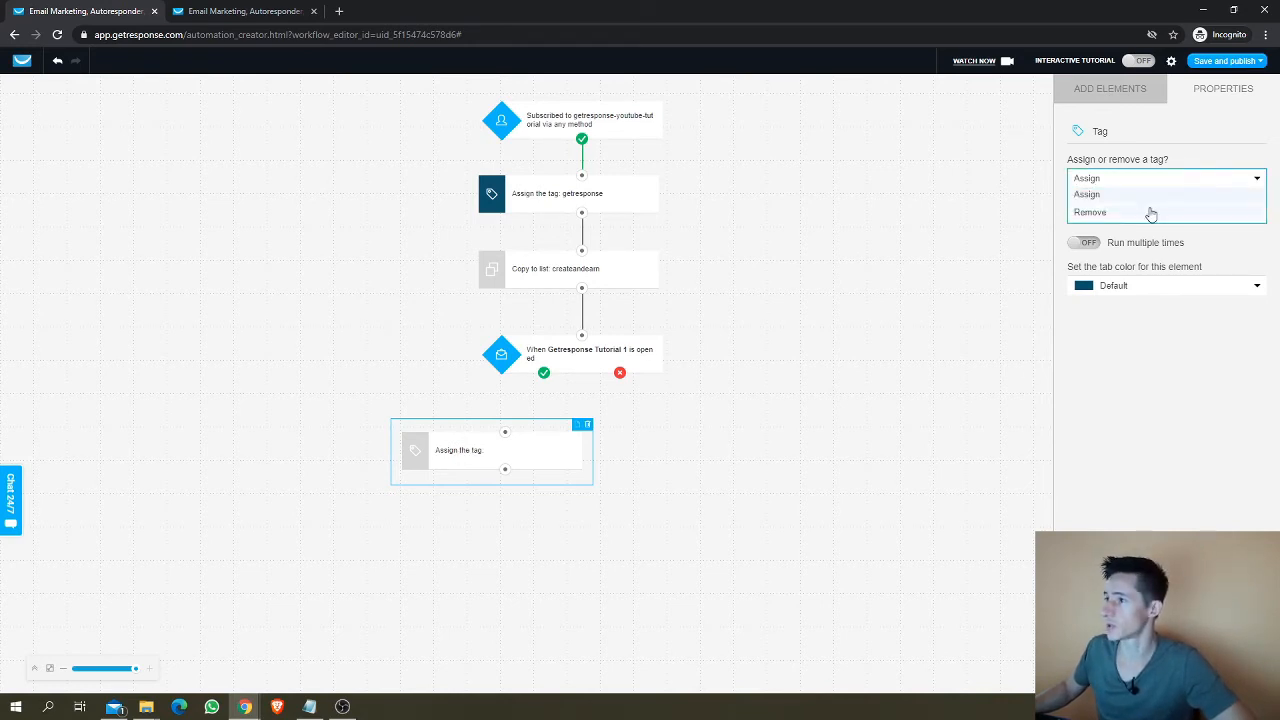
click(1152, 196)
click(1117, 182)
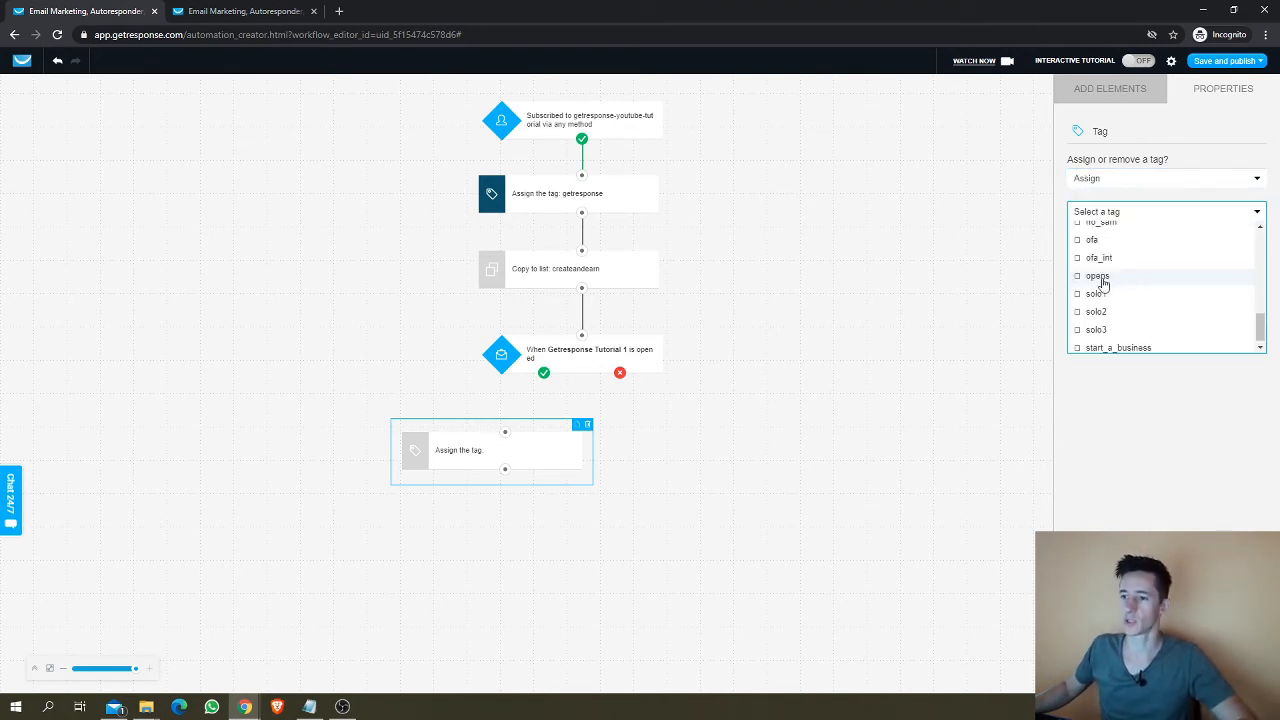
click(1102, 284)
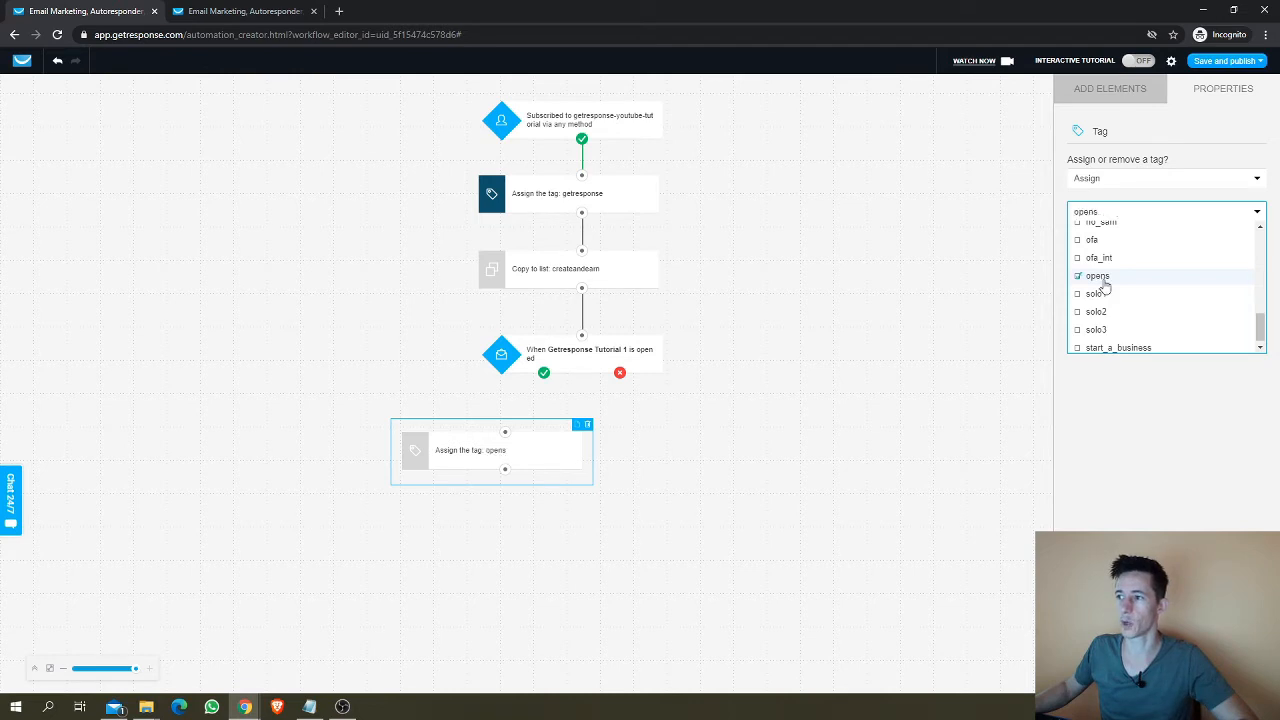
Step: Connect the positive outcome of the Message opened condition to the opens Tag action and adjust the action's placement beneath the condition
drag(486, 463, 448, 452)
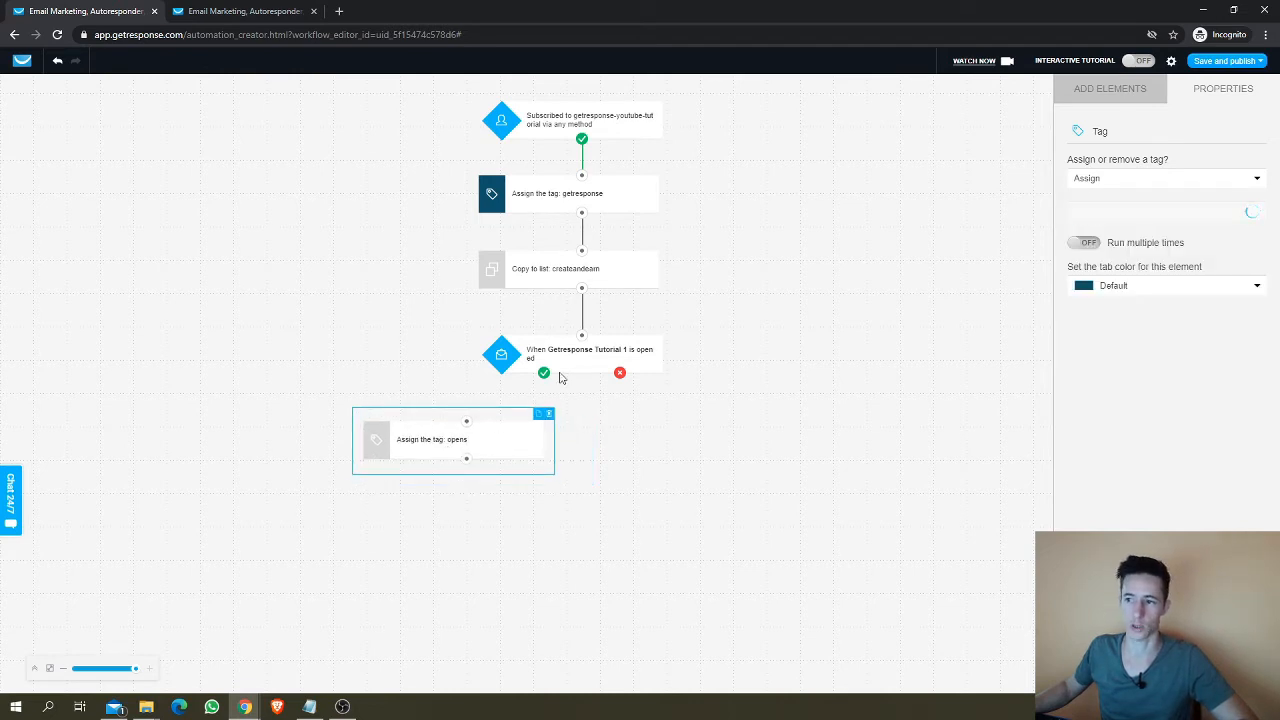
drag(545, 374, 467, 424)
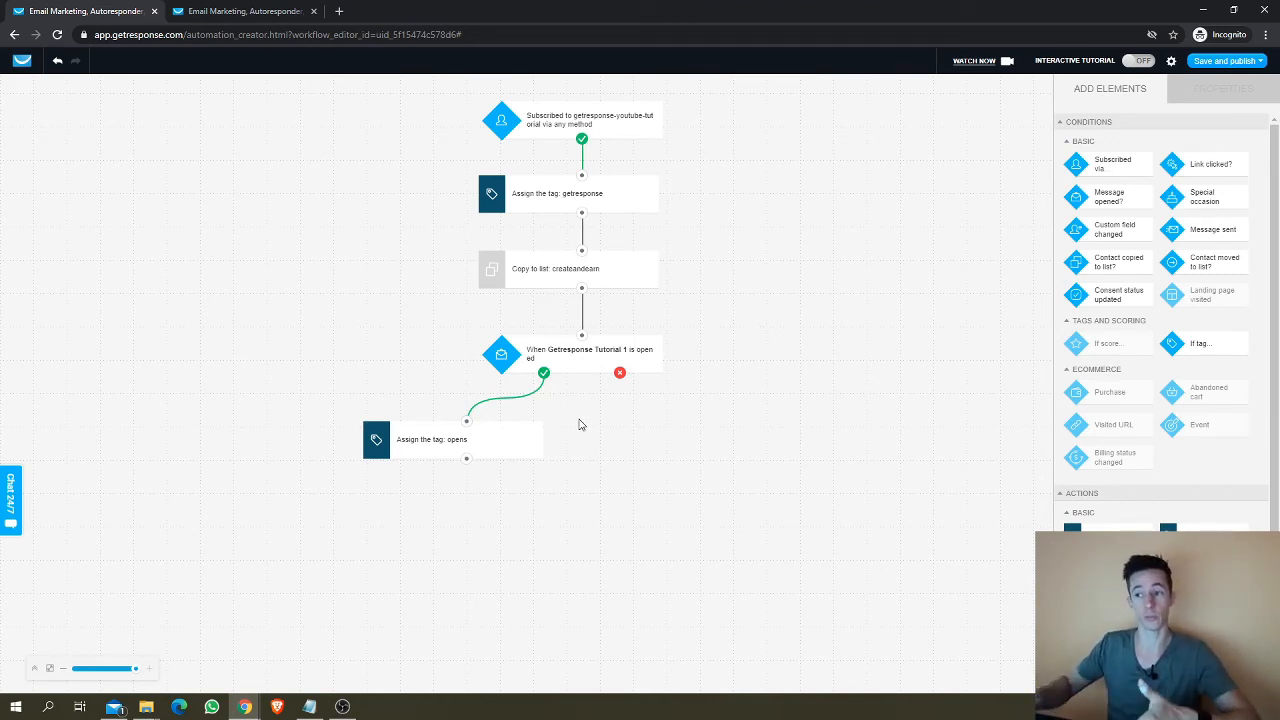
click(490, 445)
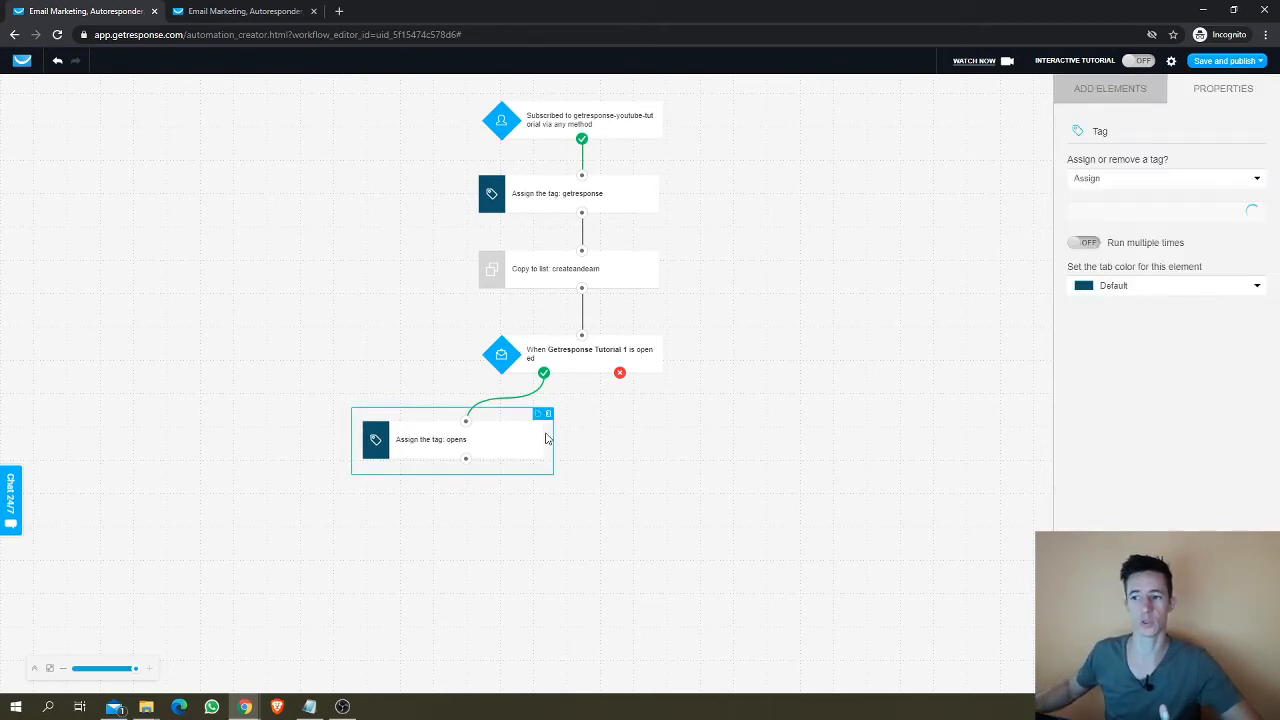
drag(491, 444, 501, 439)
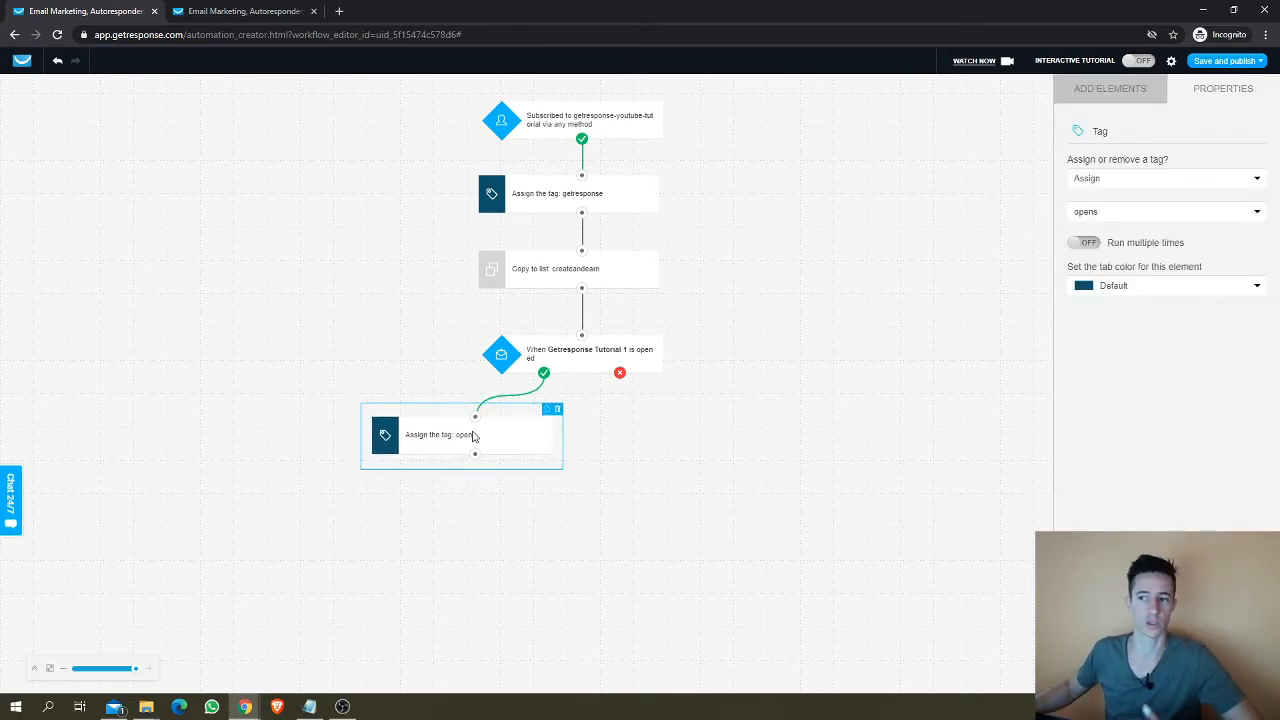
Step: Add a Link clicked condition for any link in the autoresponder Getresponse Tutorial 1 and connect the opens Tag action to it
click(1112, 90)
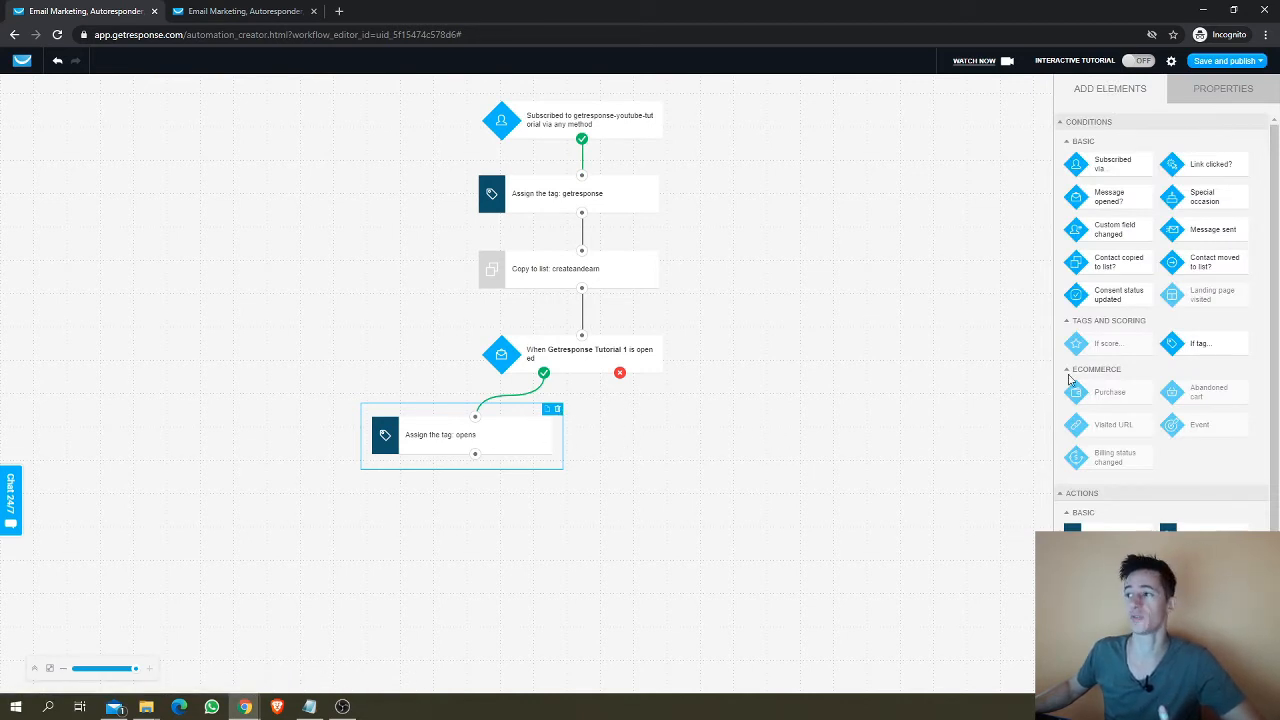
drag(1212, 165, 434, 508)
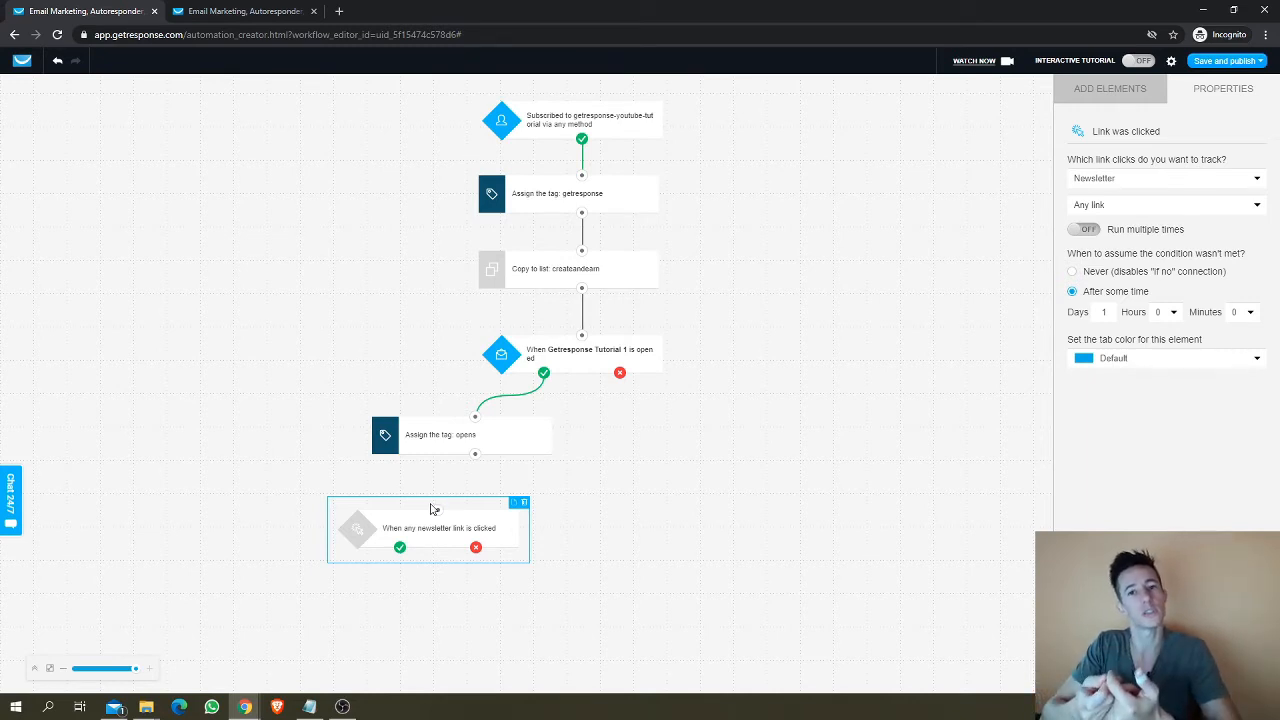
click(1160, 178)
click(1130, 231)
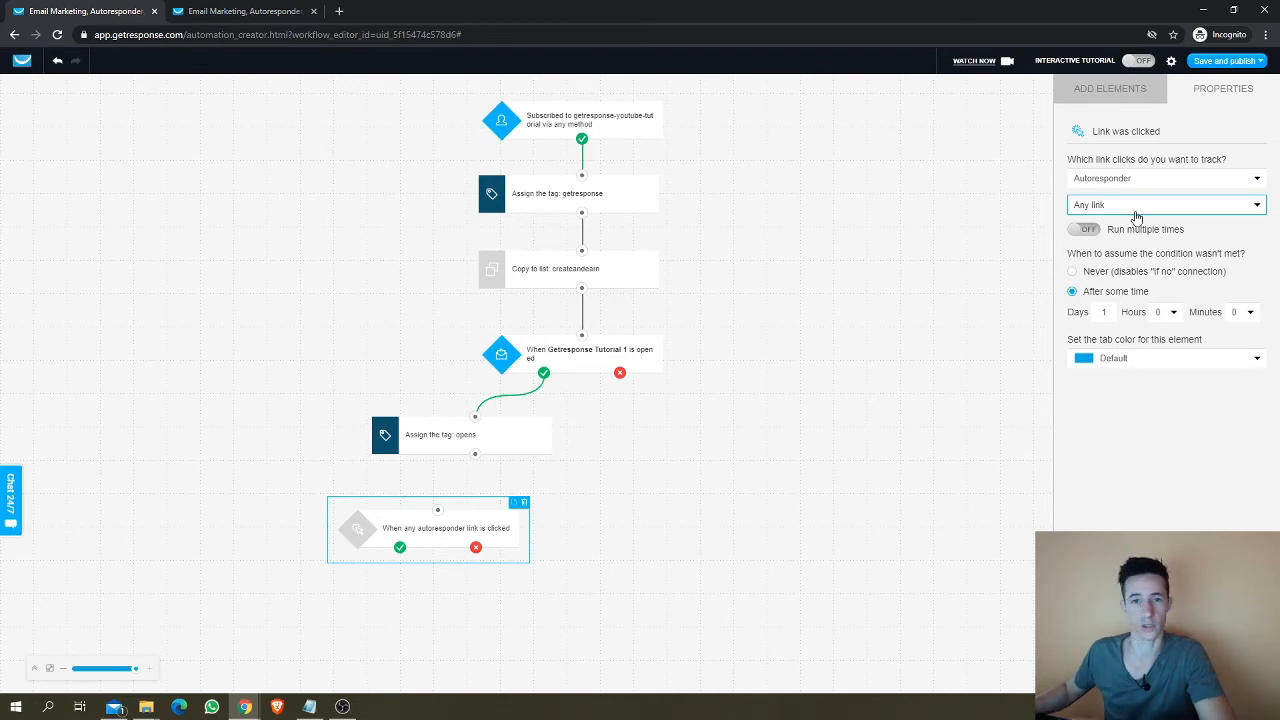
click(1137, 210)
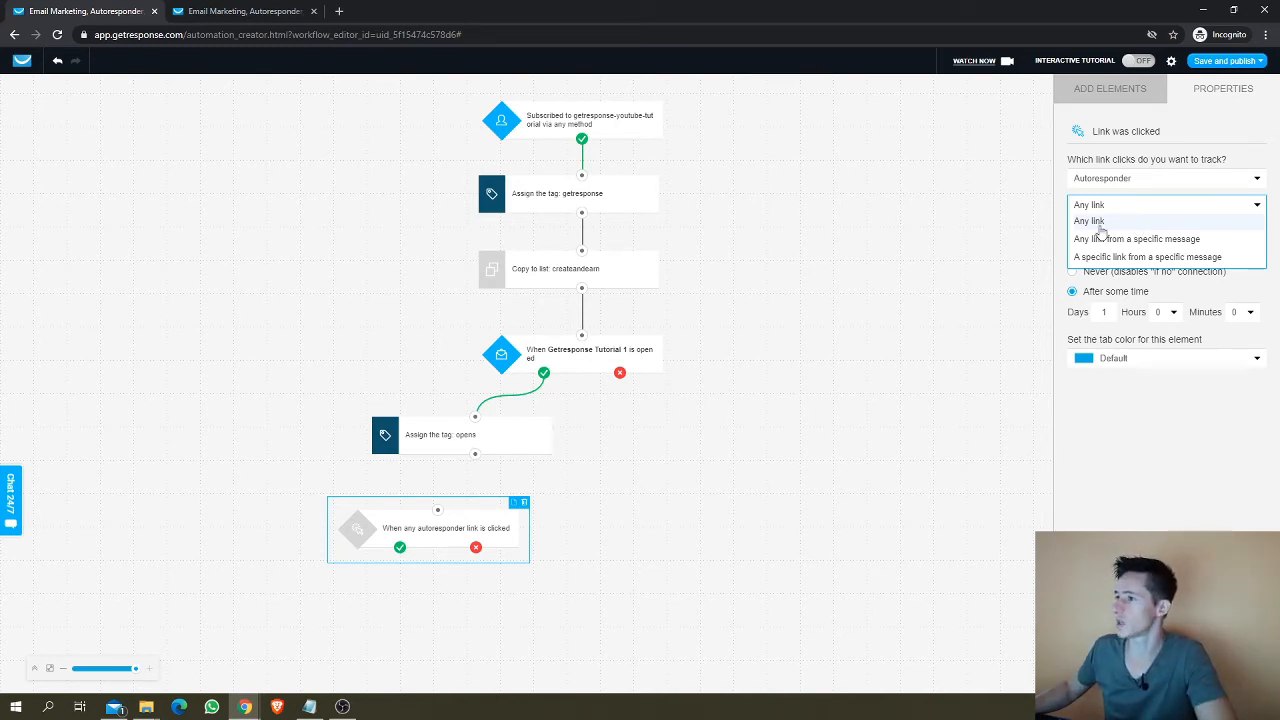
click(1117, 226)
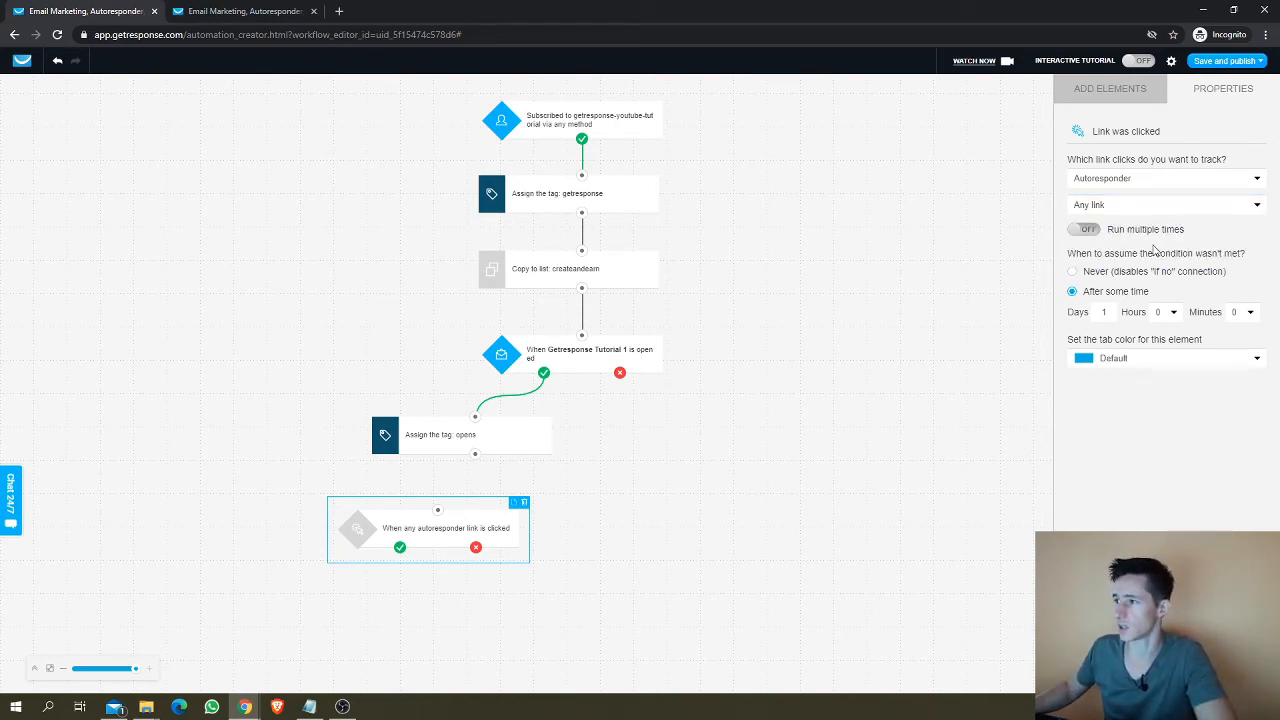
click(1153, 203)
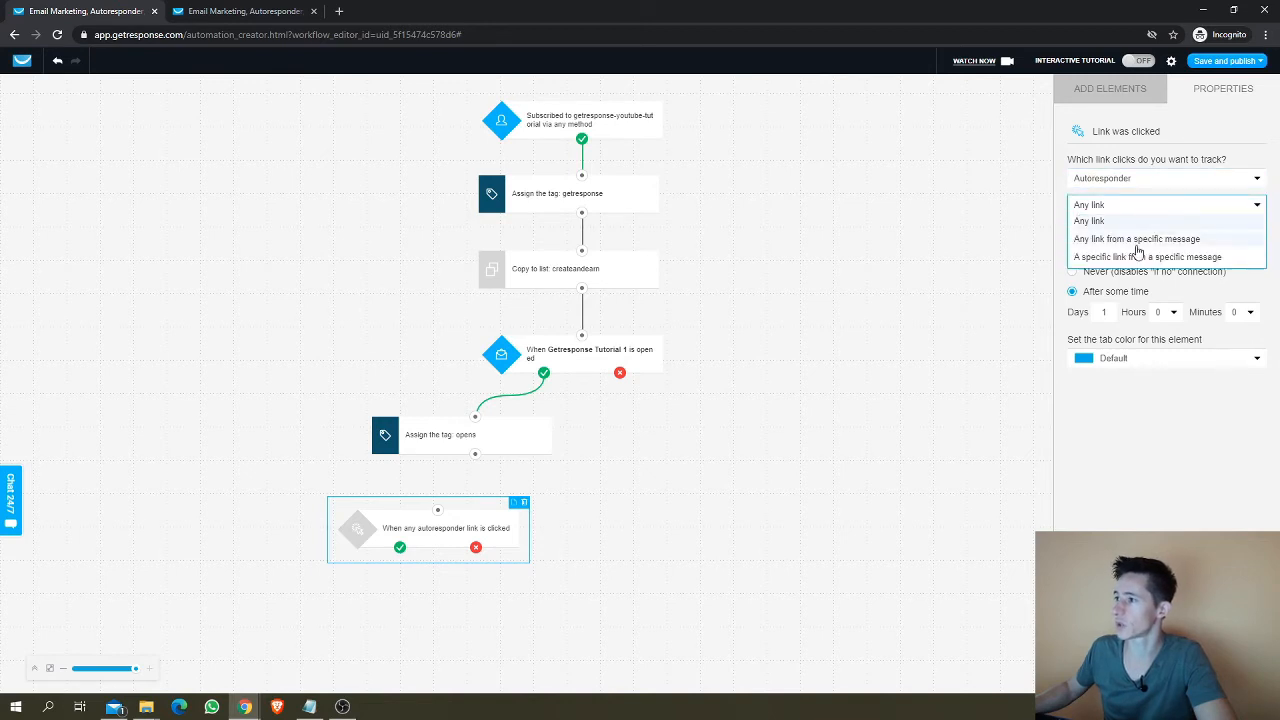
click(1166, 240)
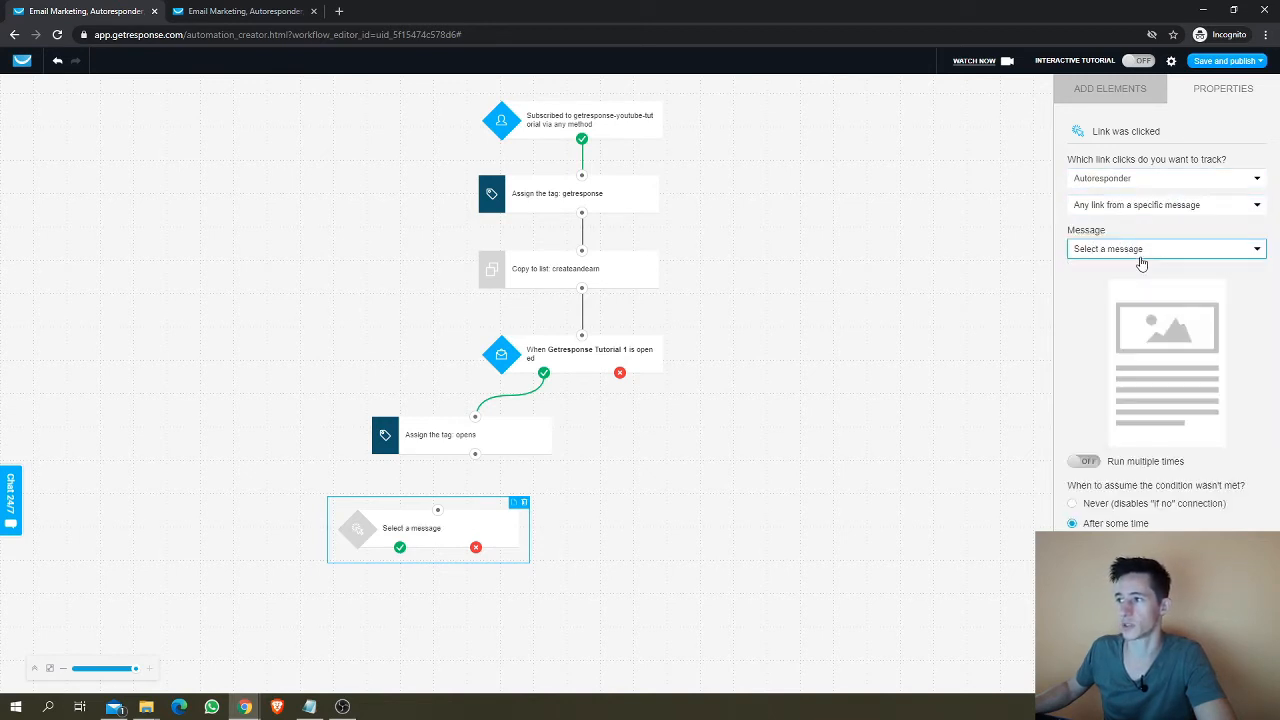
click(1140, 253)
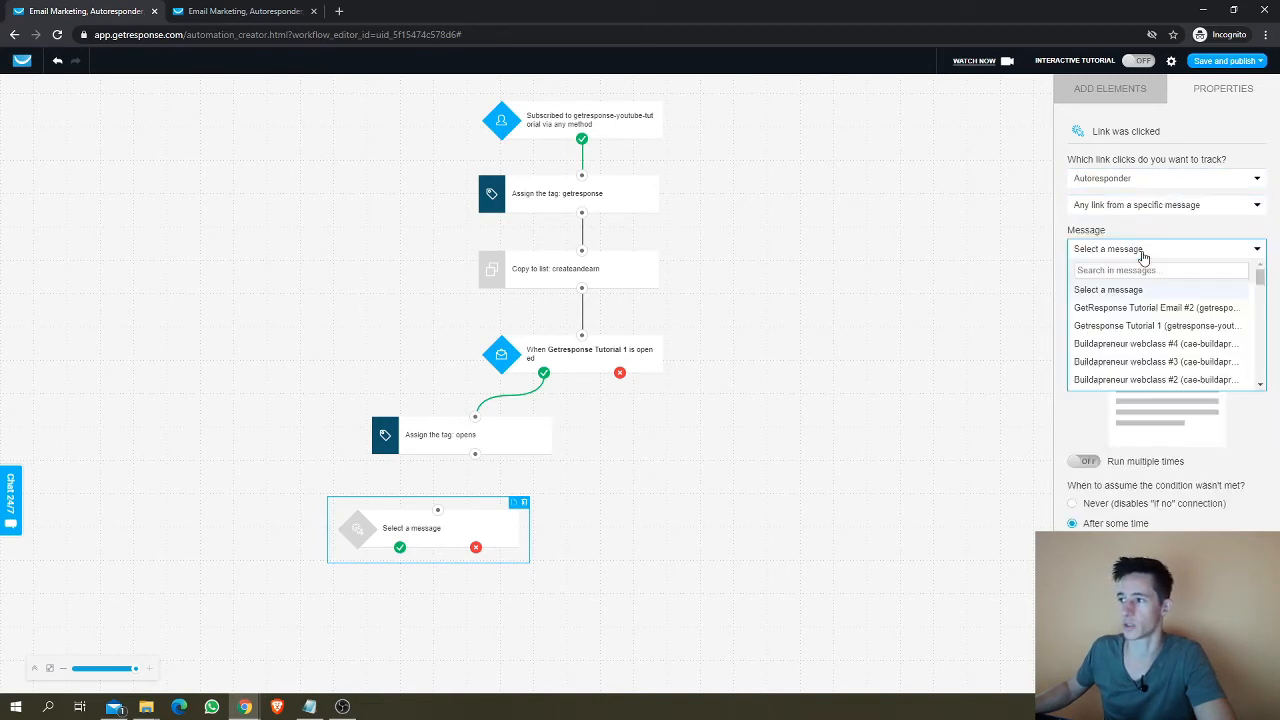
click(1150, 326)
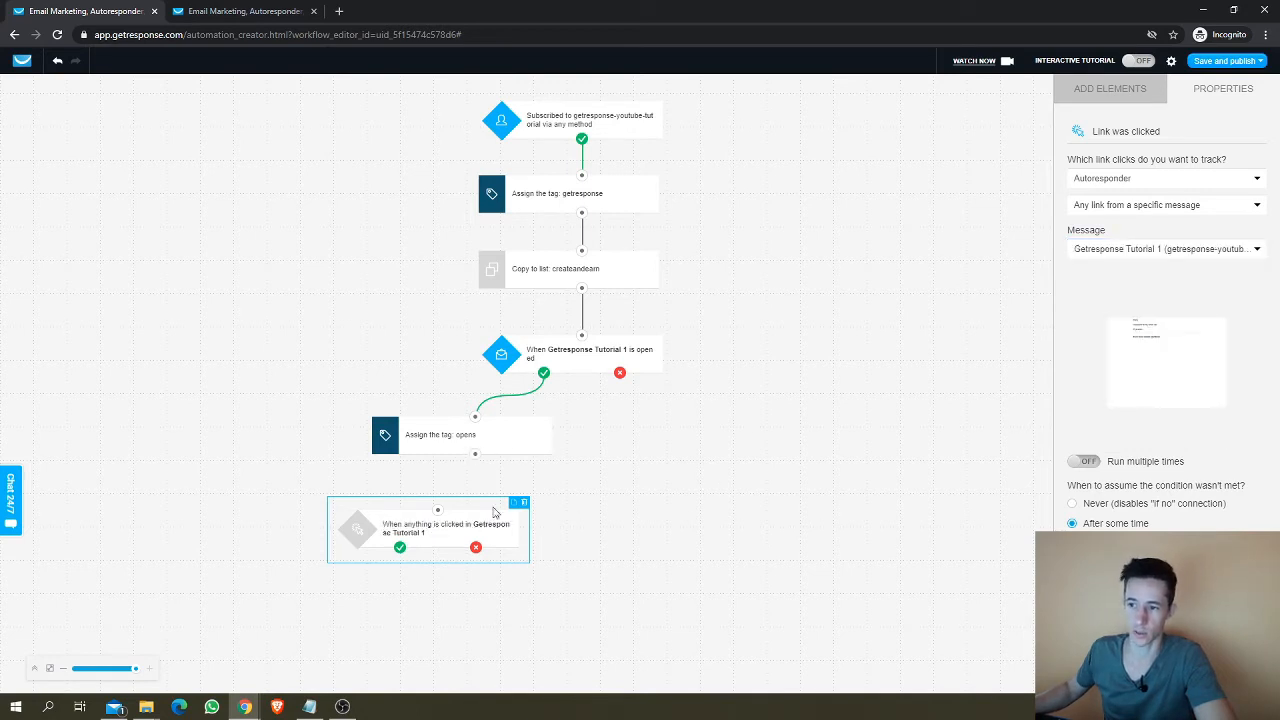
drag(474, 458, 437, 511)
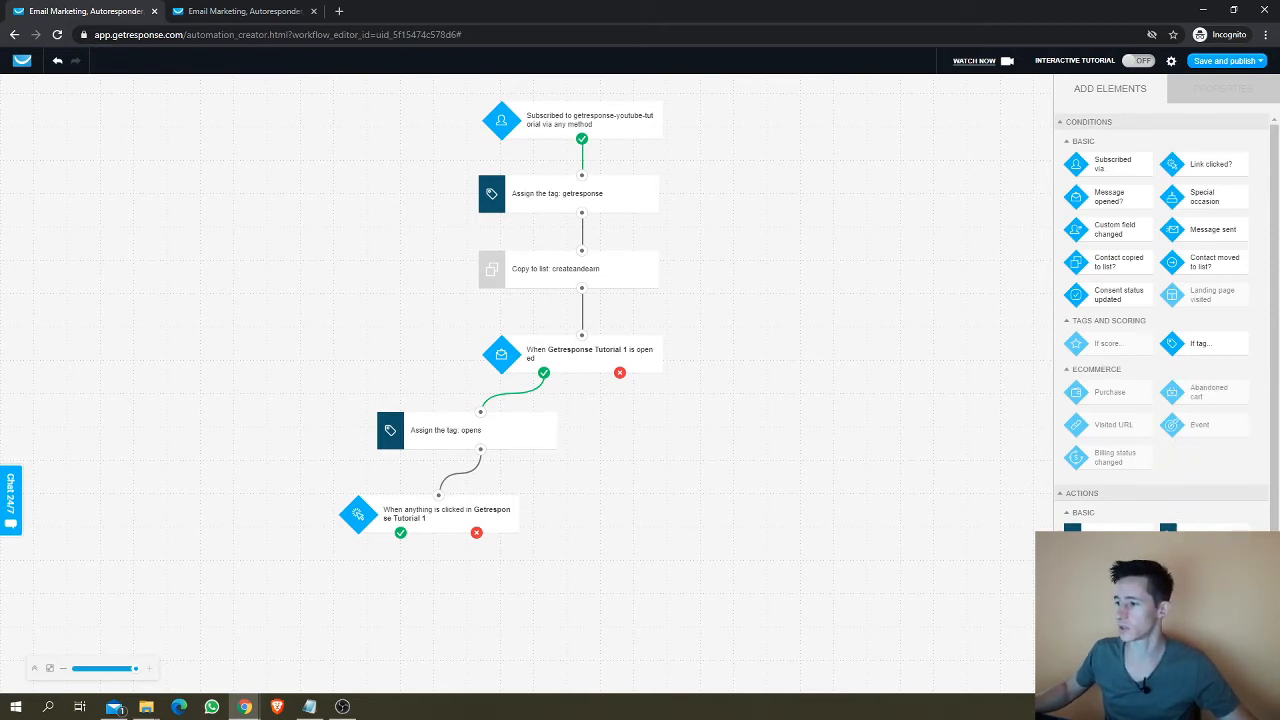
Step: Add a Tag action assigning engaged below the Link clicked condition and connect it to the condition's positive outcome
drag(1195, 652, 308, 599)
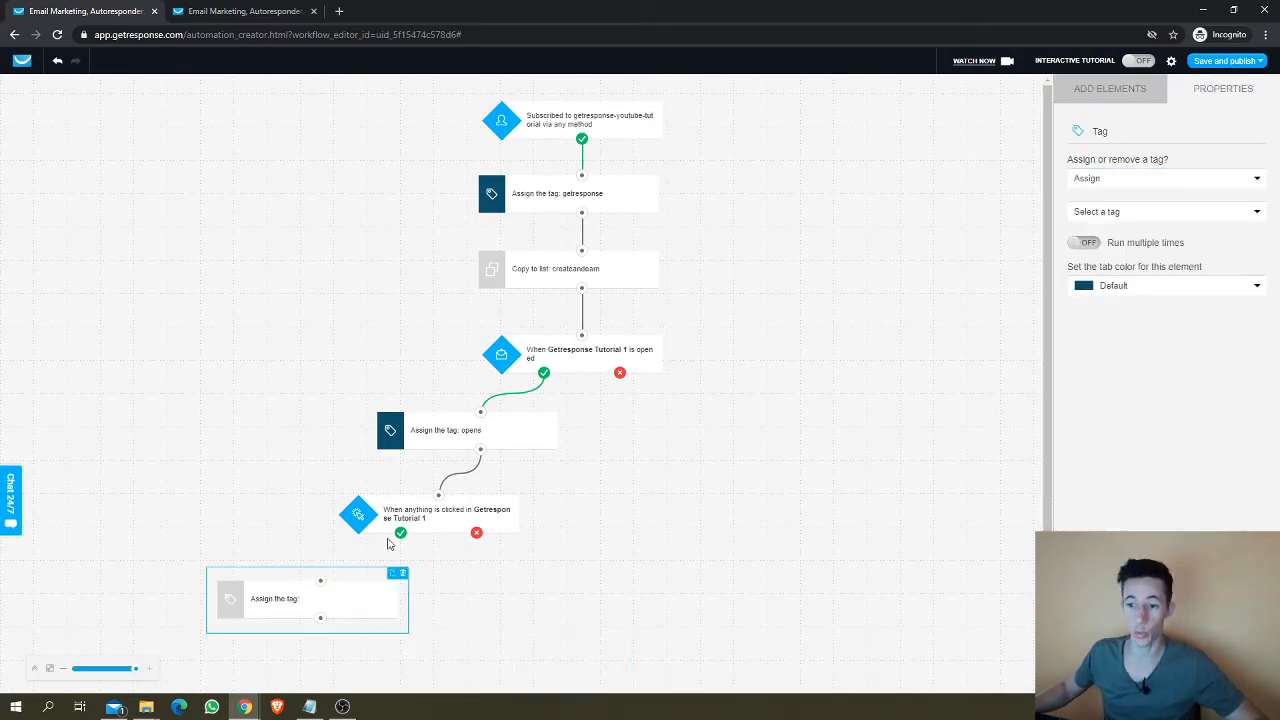
click(1158, 213)
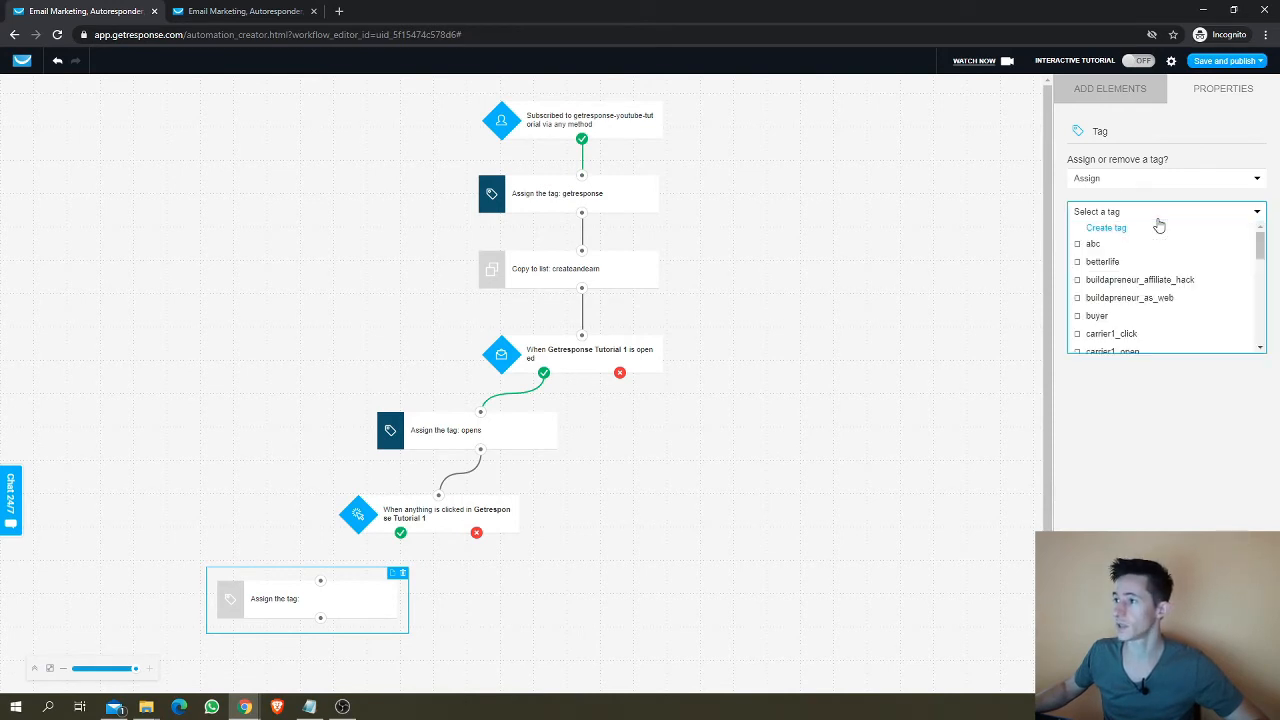
scroll(1138, 290, down, 3)
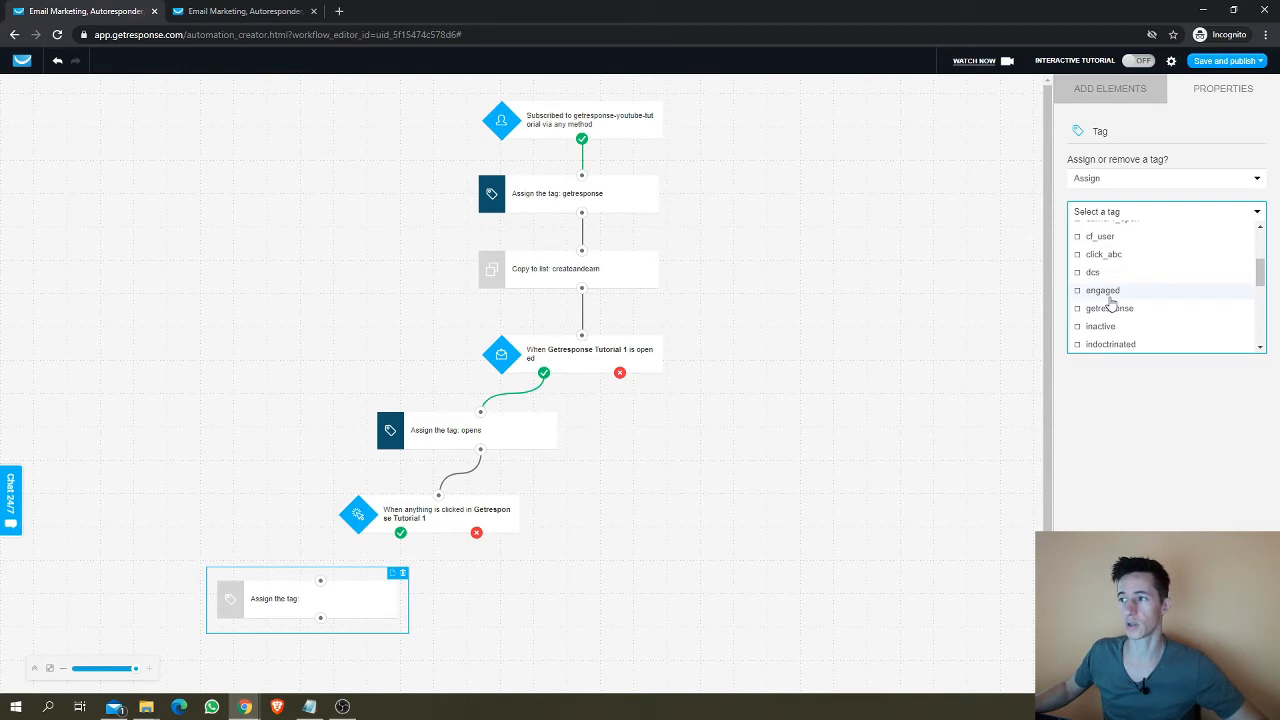
click(1110, 296)
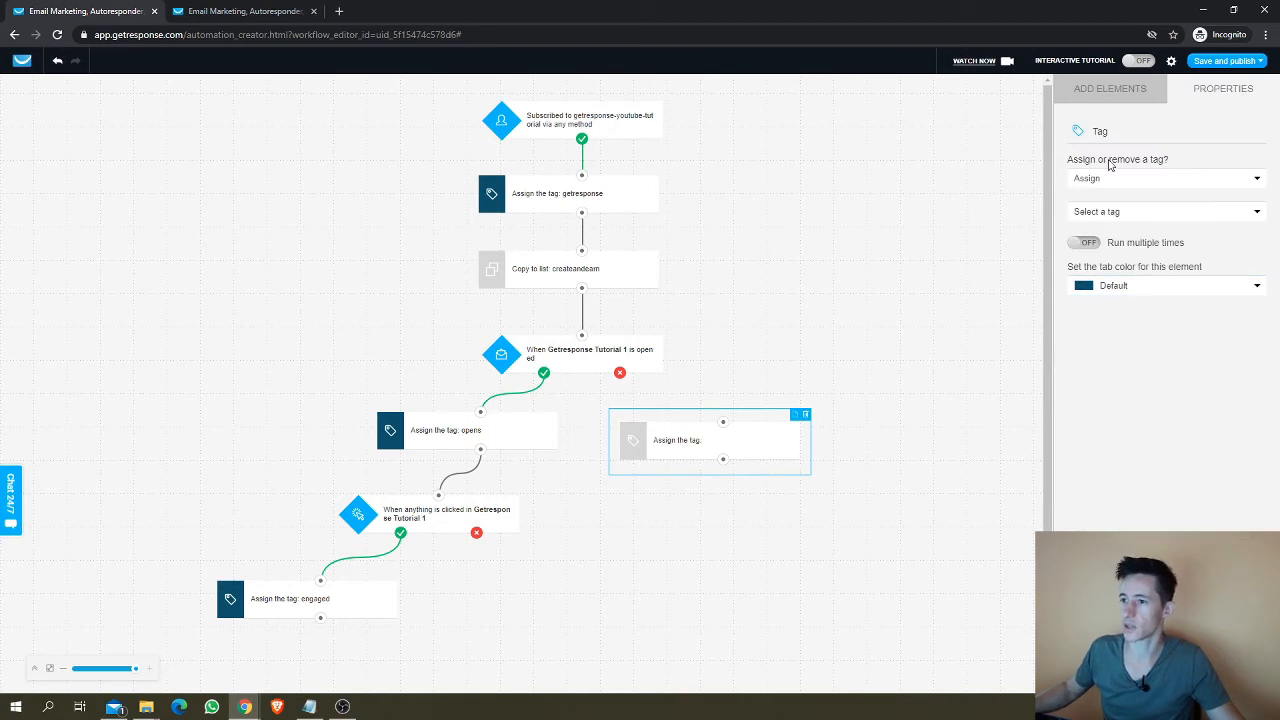
Step: Assign the tag nonopener in the new Tag action and connect the negative outcome of the Message opened condition to it
click(1140, 90)
click(1225, 90)
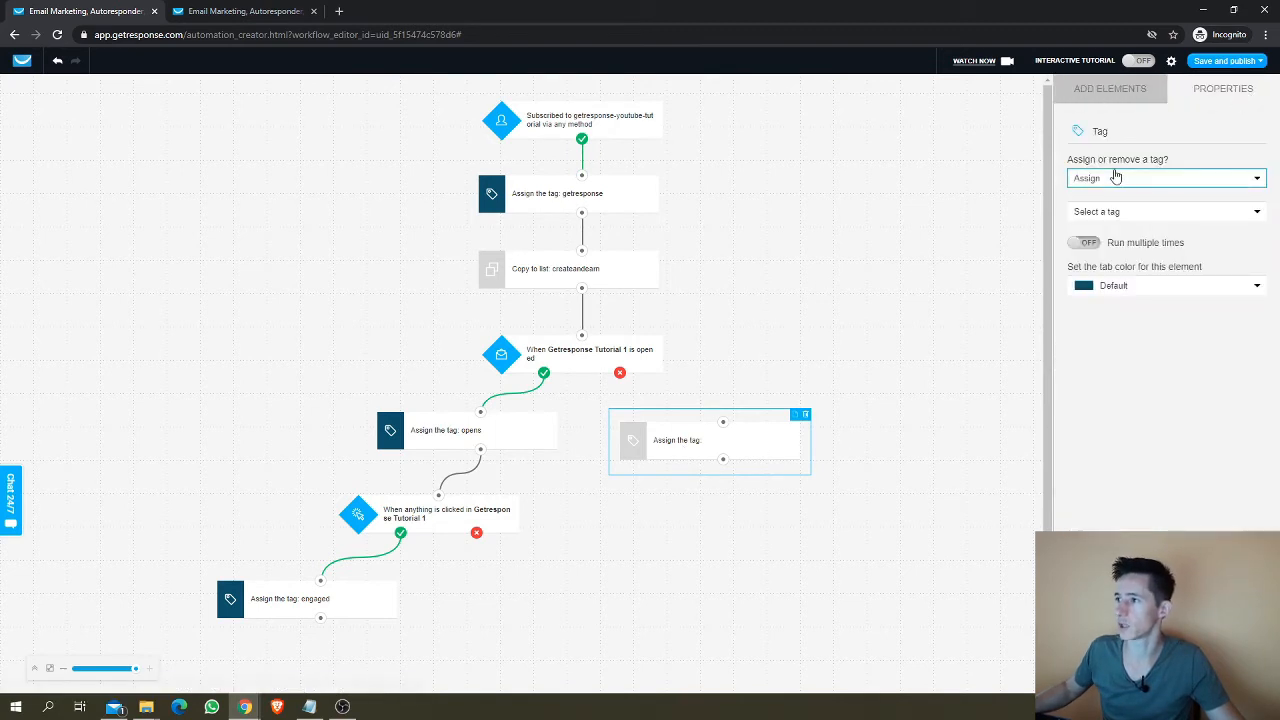
click(1117, 211)
scroll(1120, 306, down, 1)
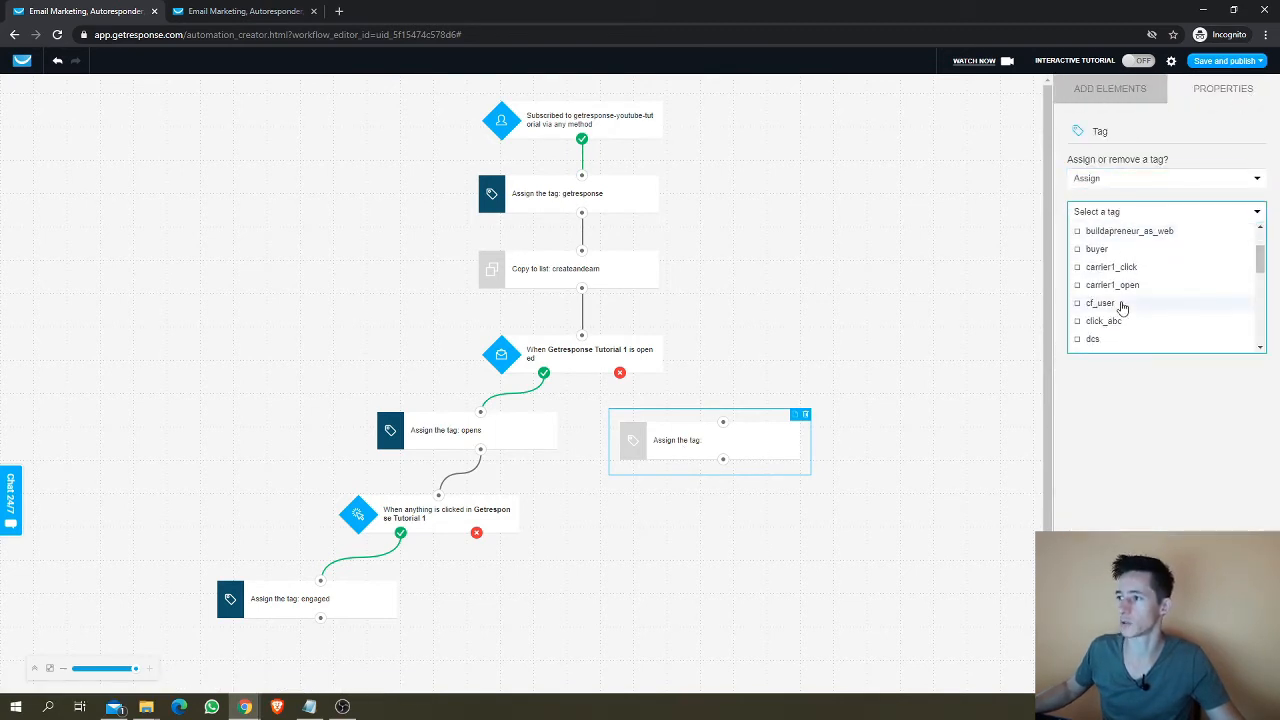
scroll(1122, 306, down, 1)
scroll(1124, 320, down, 2)
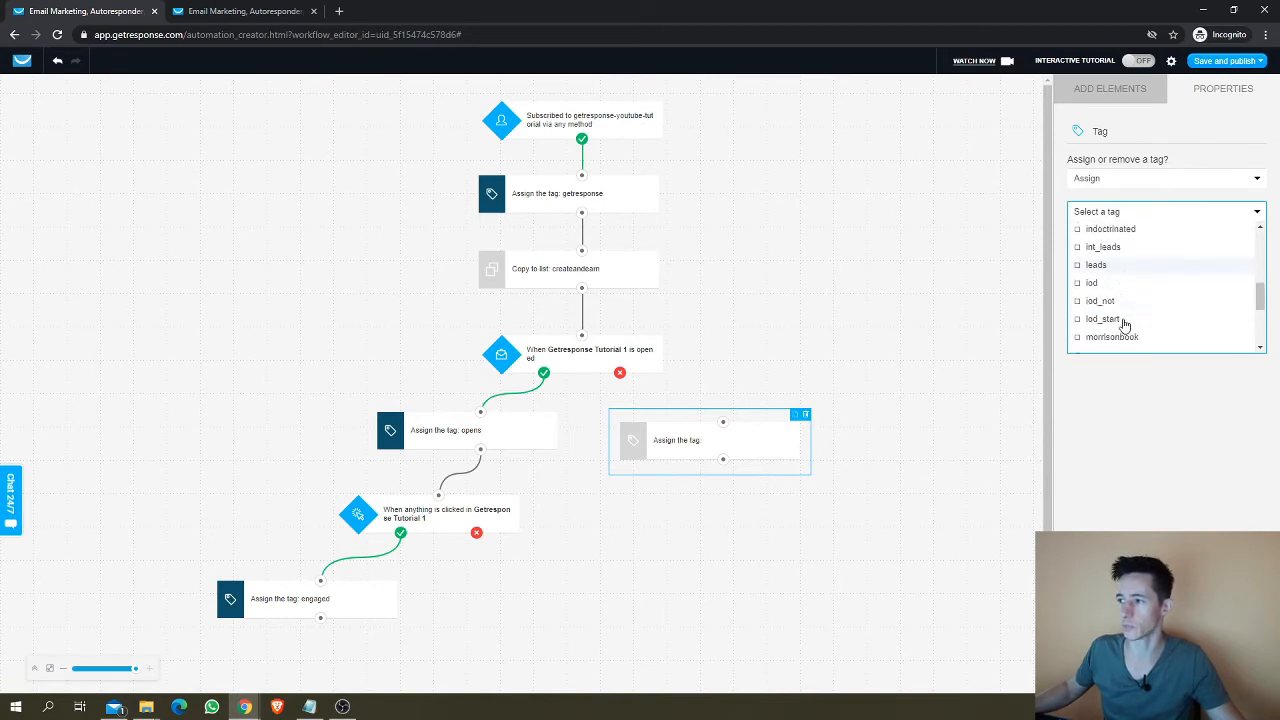
scroll(1124, 323, down, 3)
click(1115, 271)
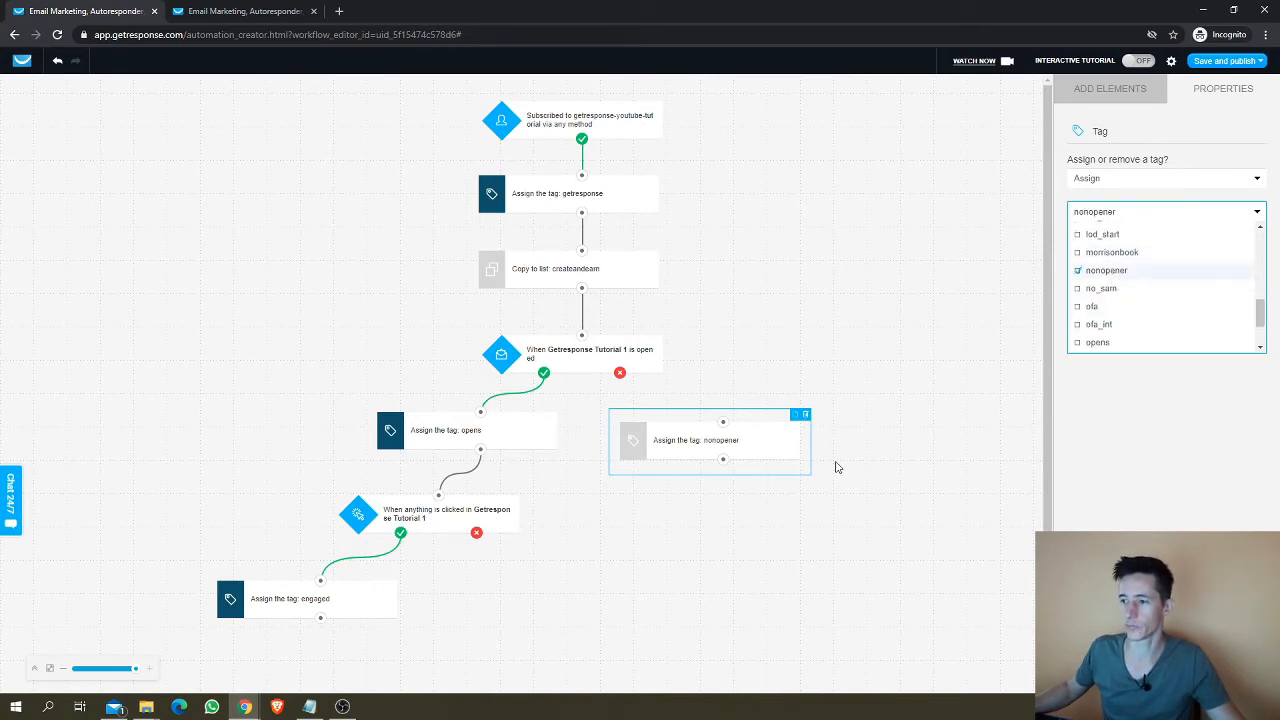
drag(620, 375, 723, 421)
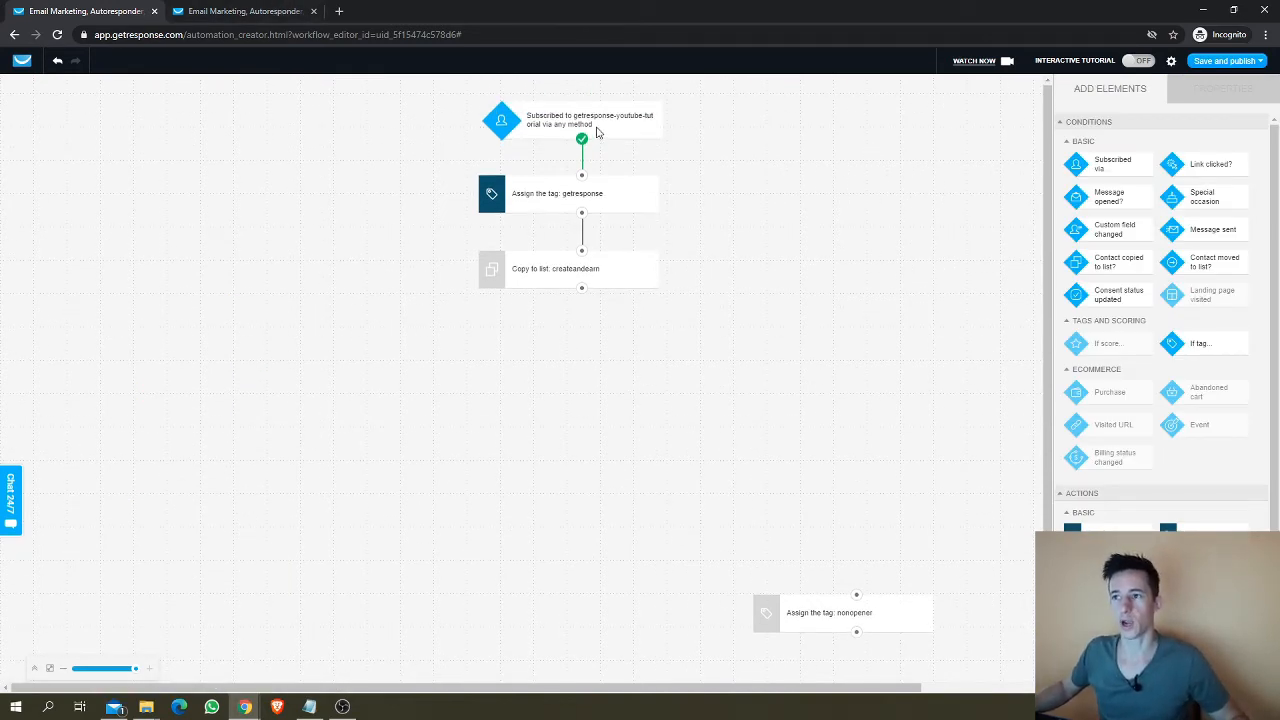
Step: Review the getresponse-youtube-tutorial autoresponders in the other browser tab and return to the workflow editor
click(300, 11)
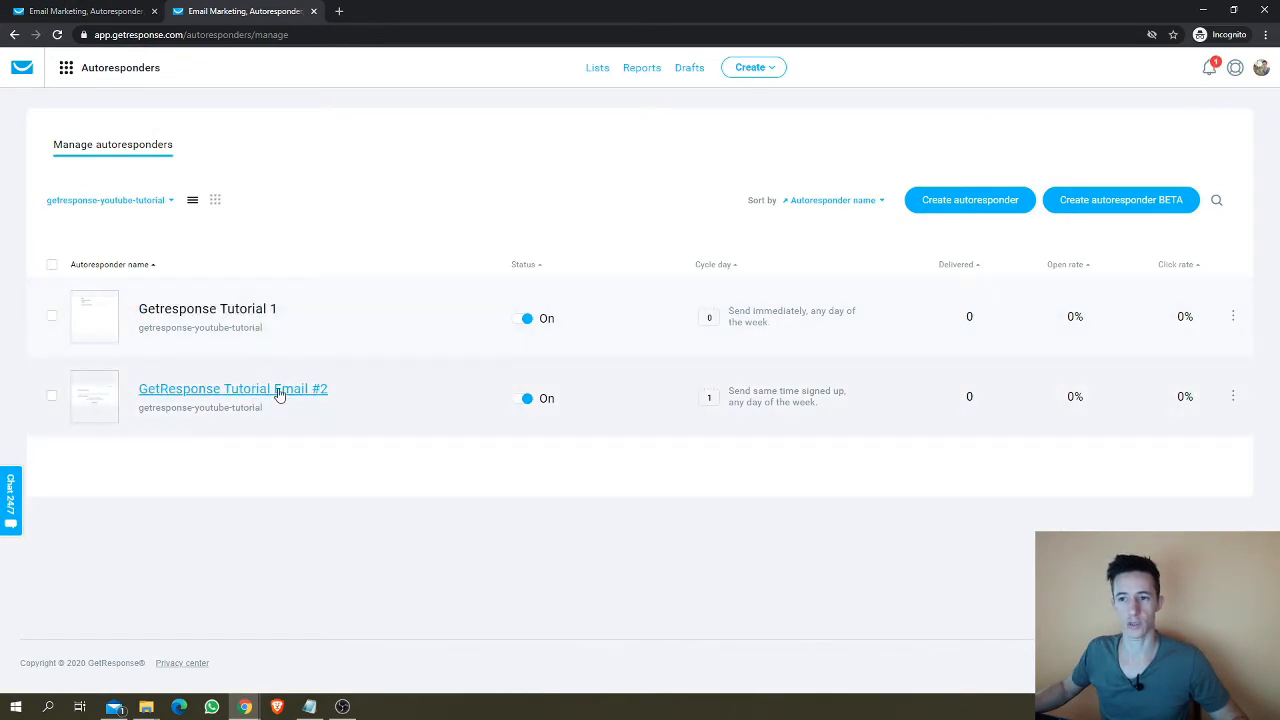
click(93, 11)
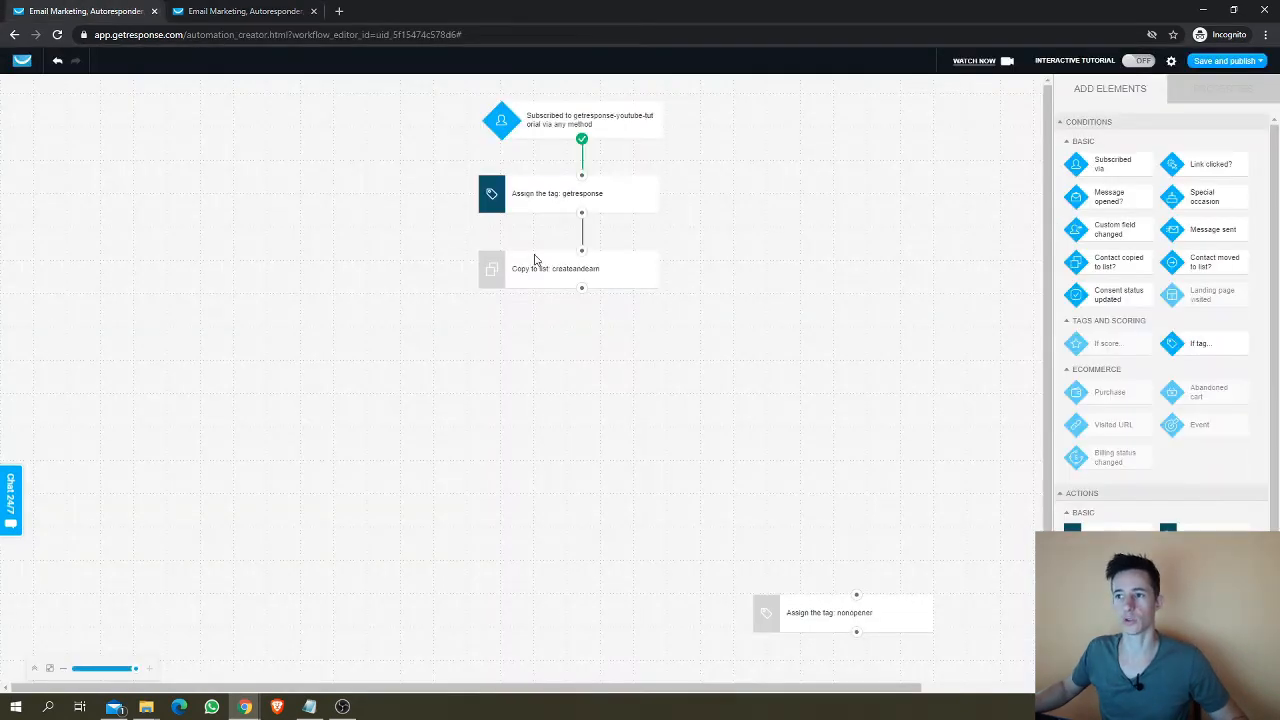
Step: Add a Message opened condition below the Copy to list action and connect the action to it
click(569, 278)
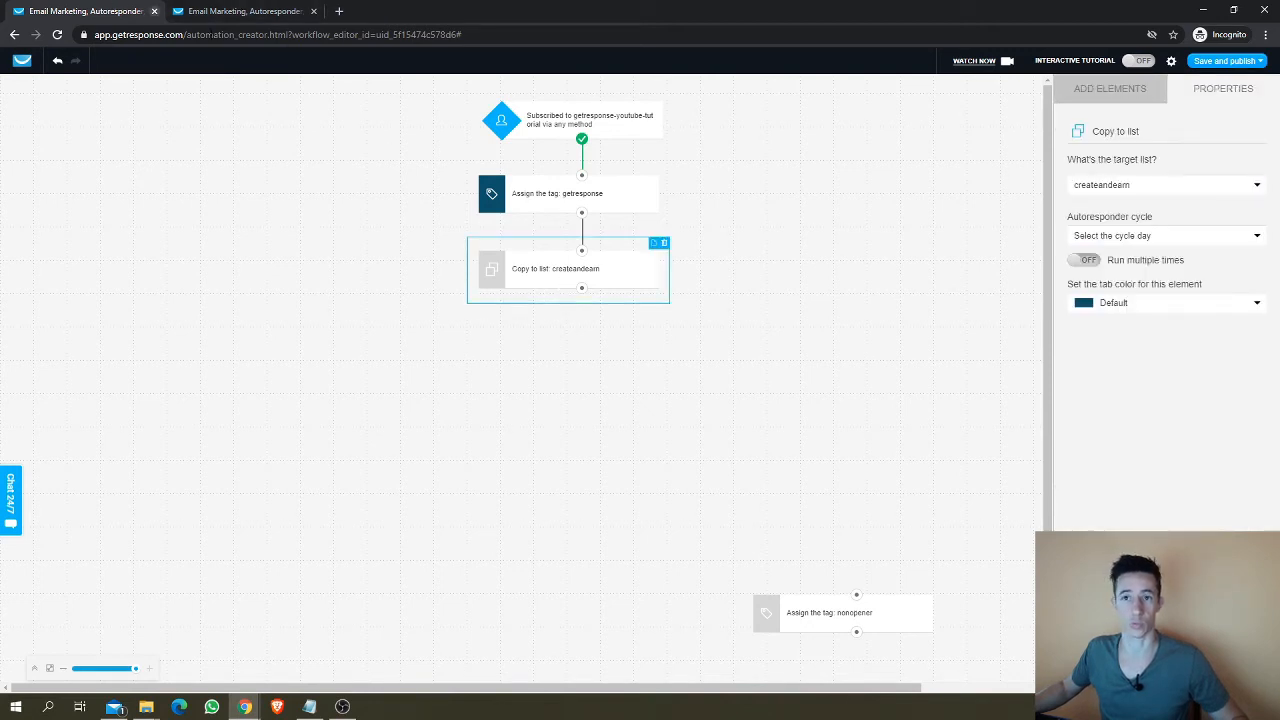
click(1105, 92)
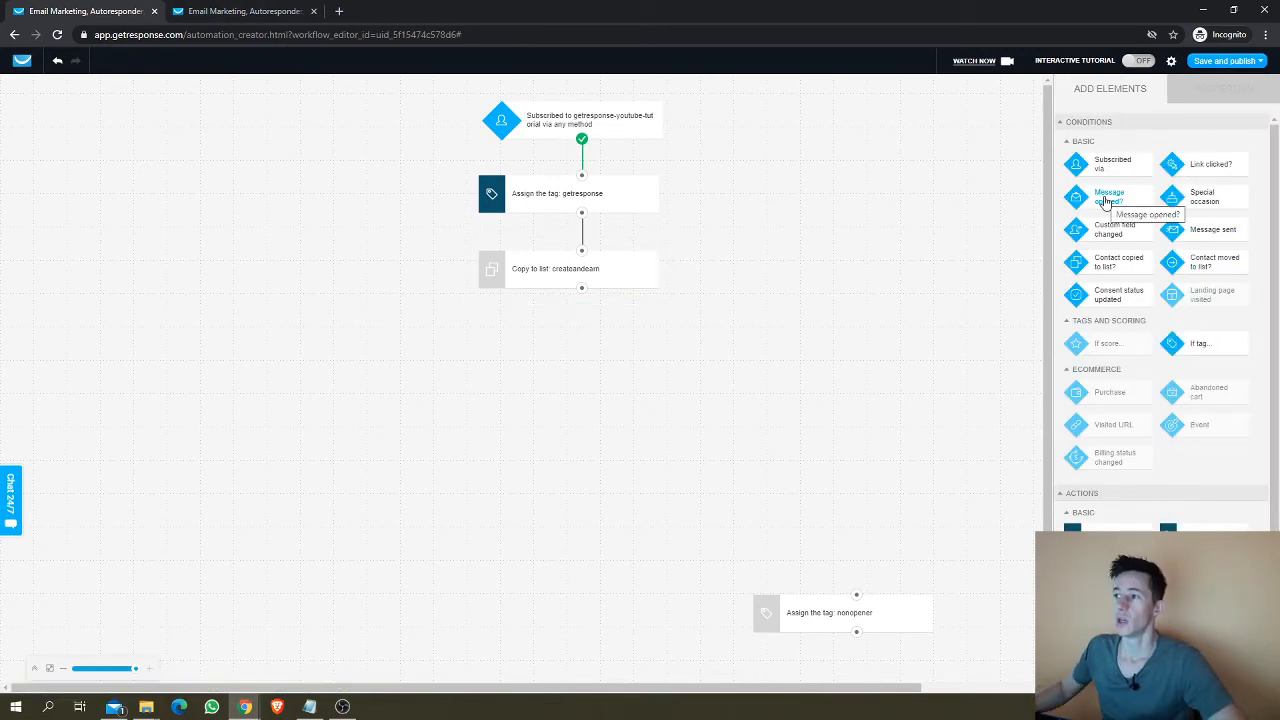
drag(1106, 200, 514, 331)
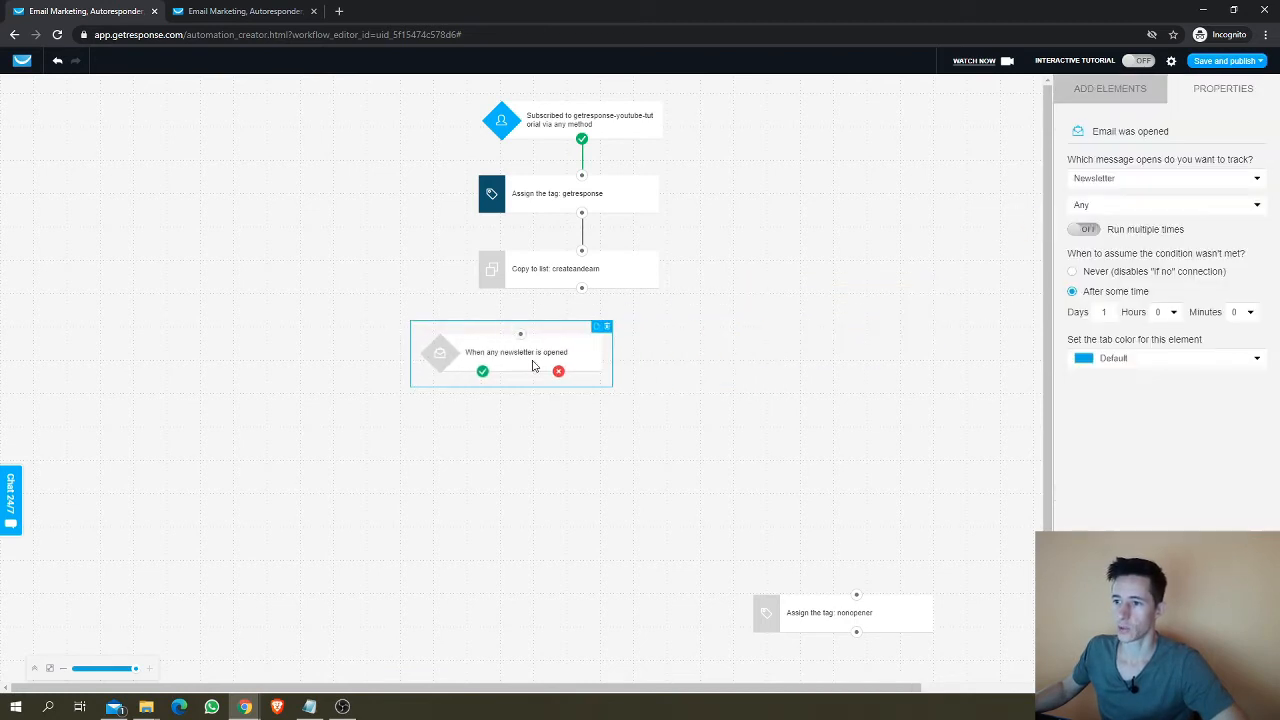
mouse_move(581, 289)
mouse_down()
mouse_move(520, 333)
mouse_move(577, 362)
mouse_up()
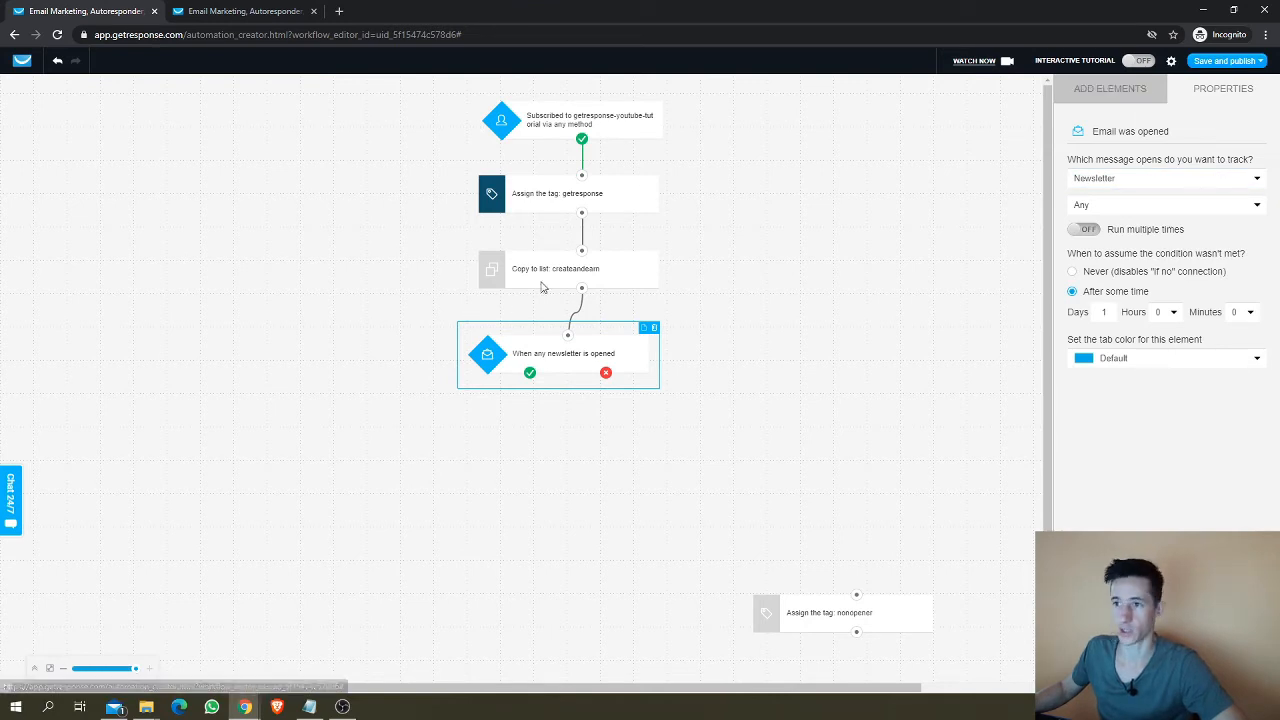
click(1138, 90)
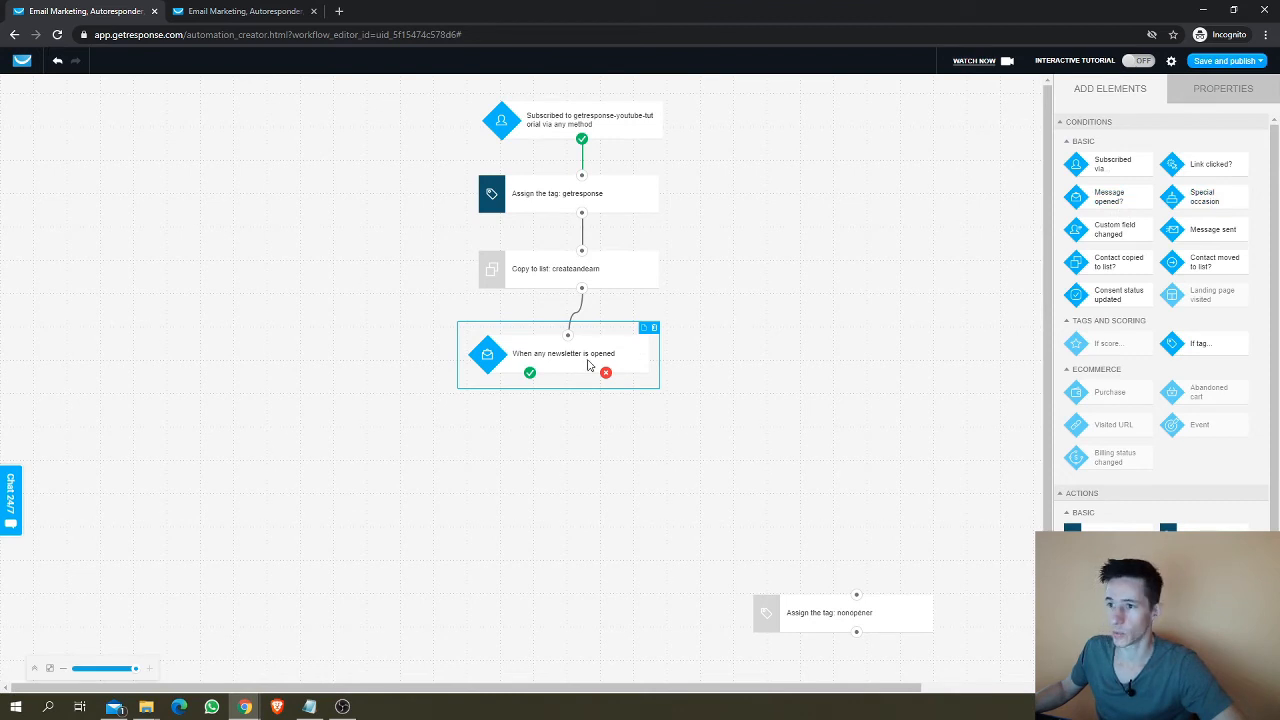
drag(590, 365, 606, 371)
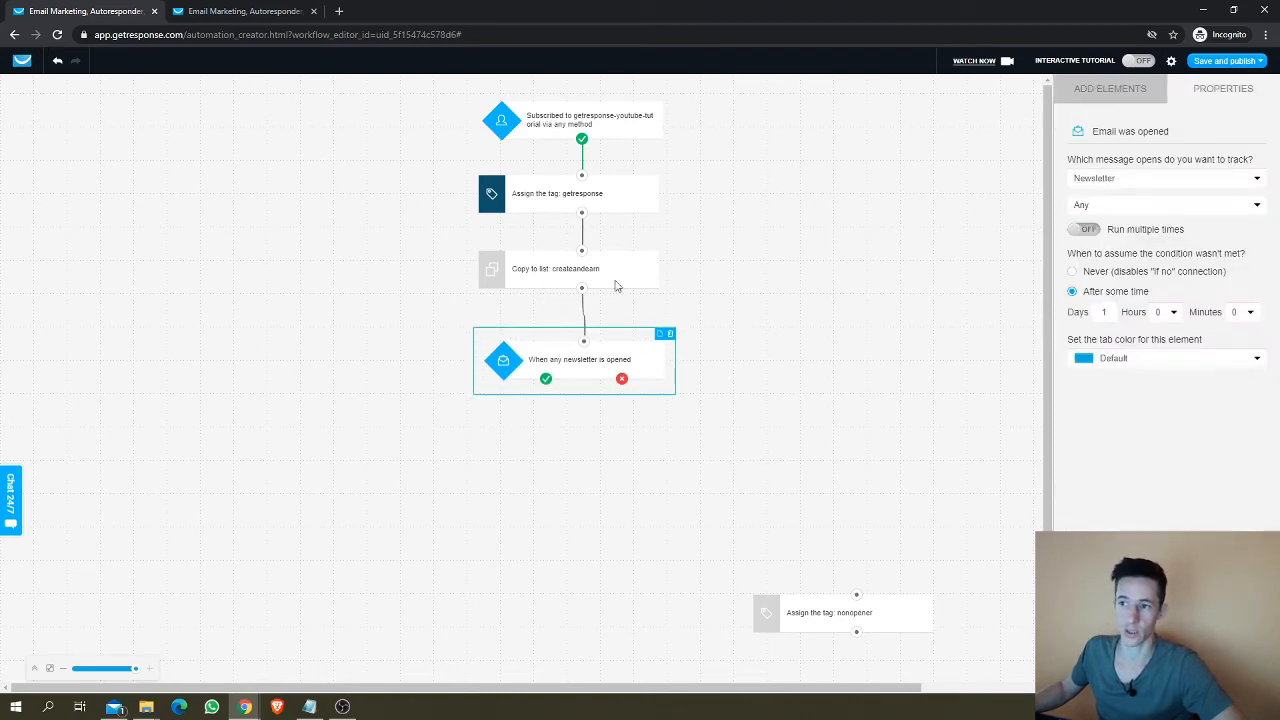
Step: Check the autoresponder list in the other browser tab, then set the Message opened condition to track any autoresponder and run multiple times
click(565, 278)
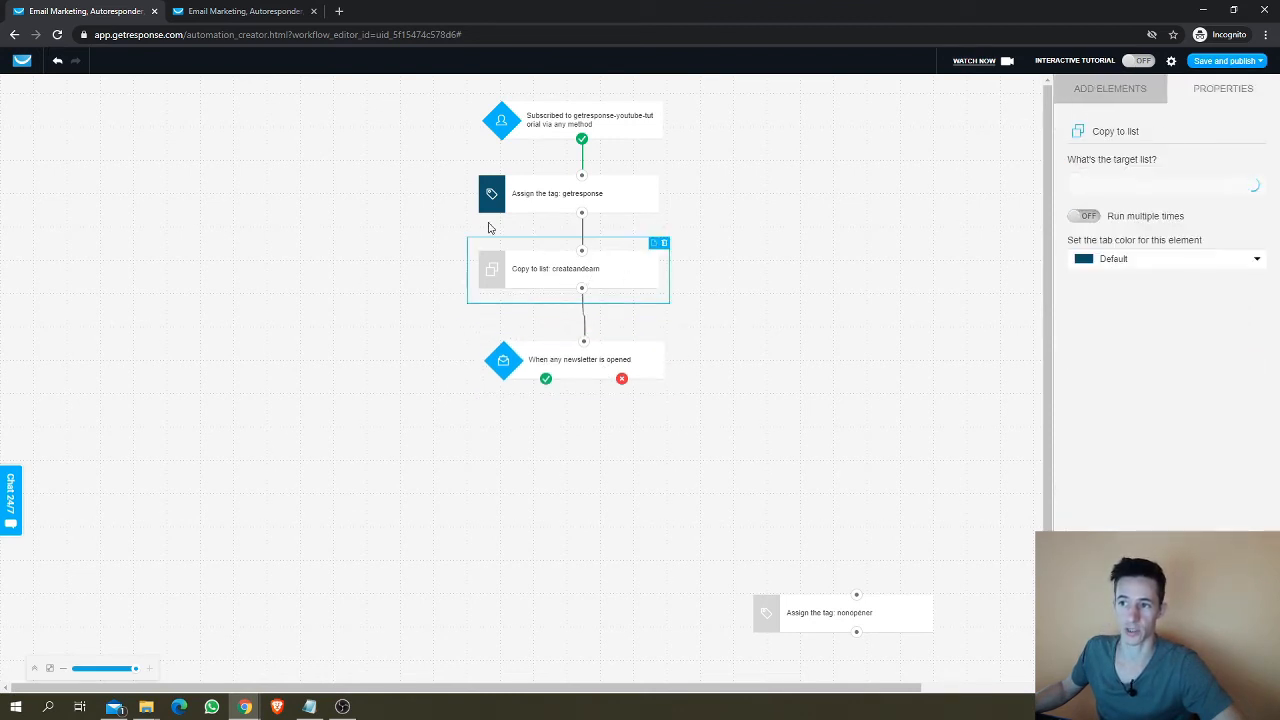
click(240, 11)
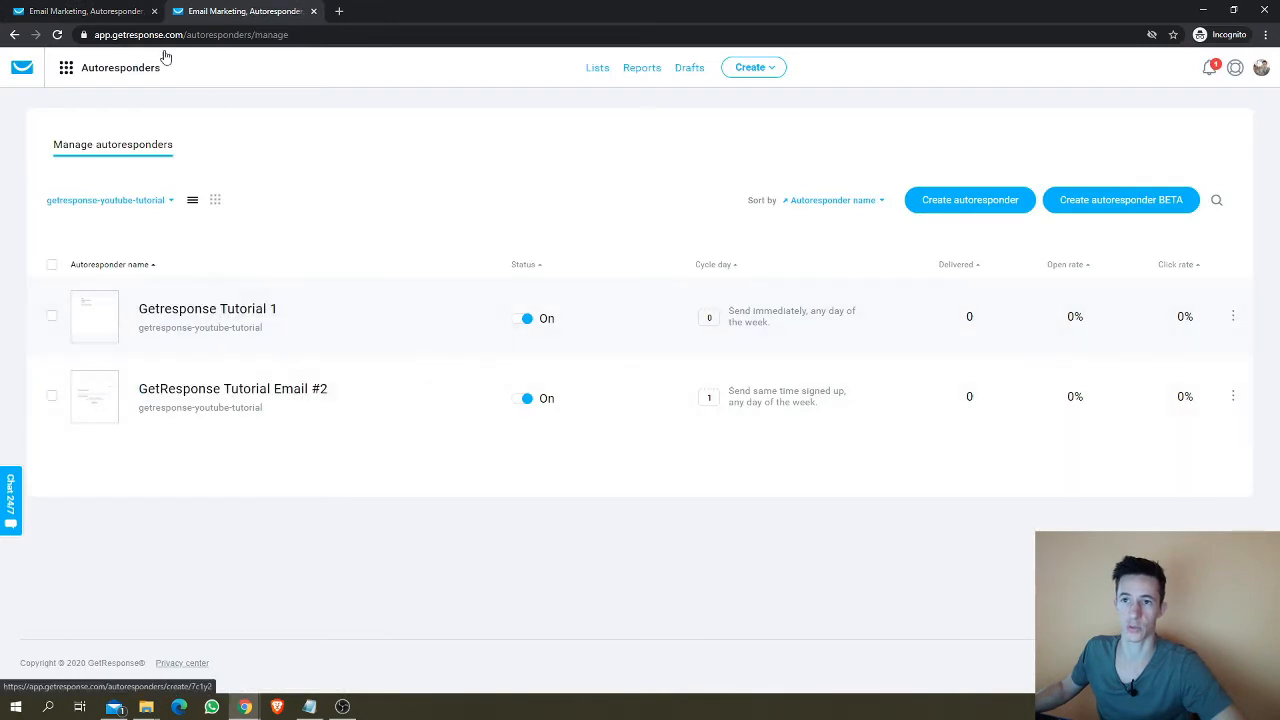
click(100, 11)
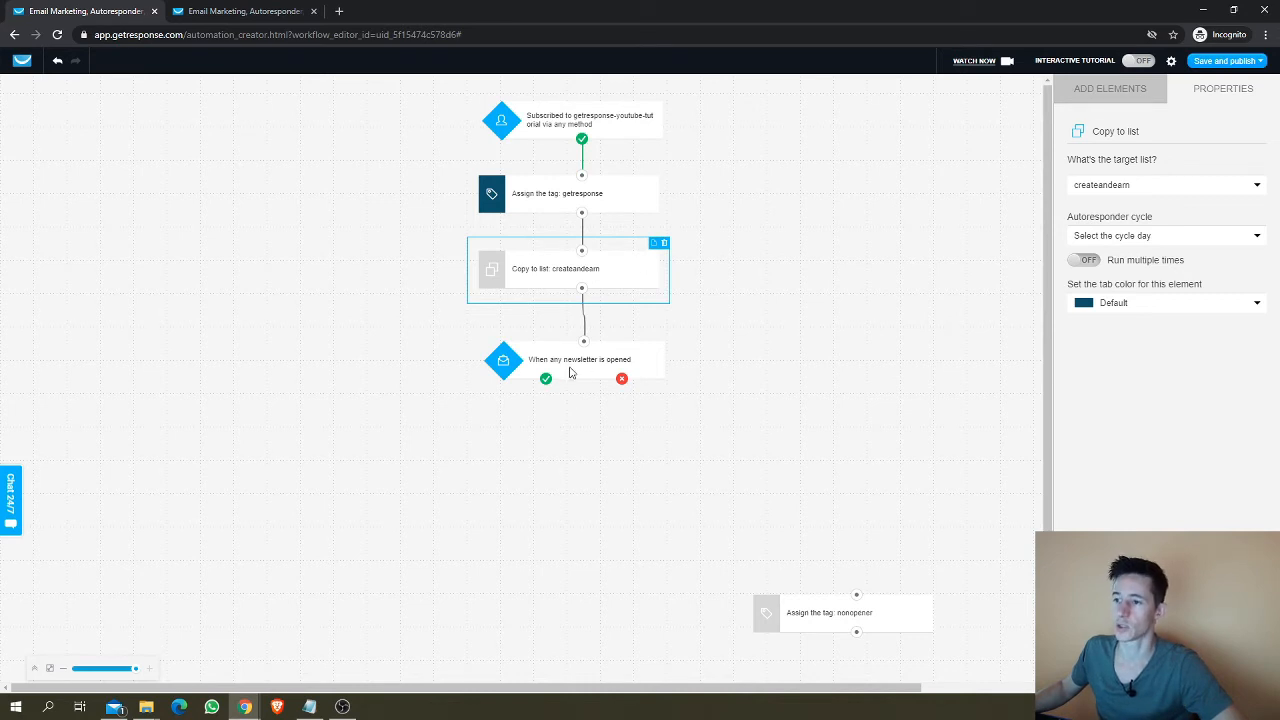
drag(570, 373, 565, 374)
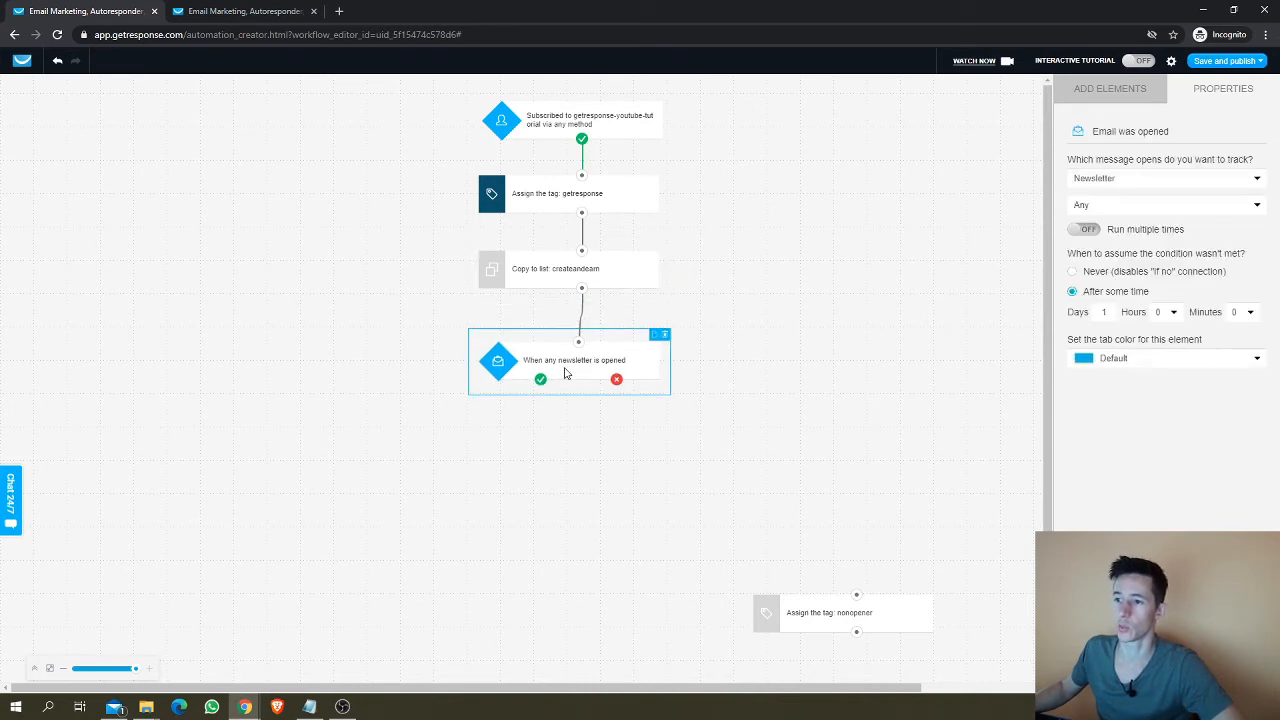
click(1189, 180)
click(1124, 231)
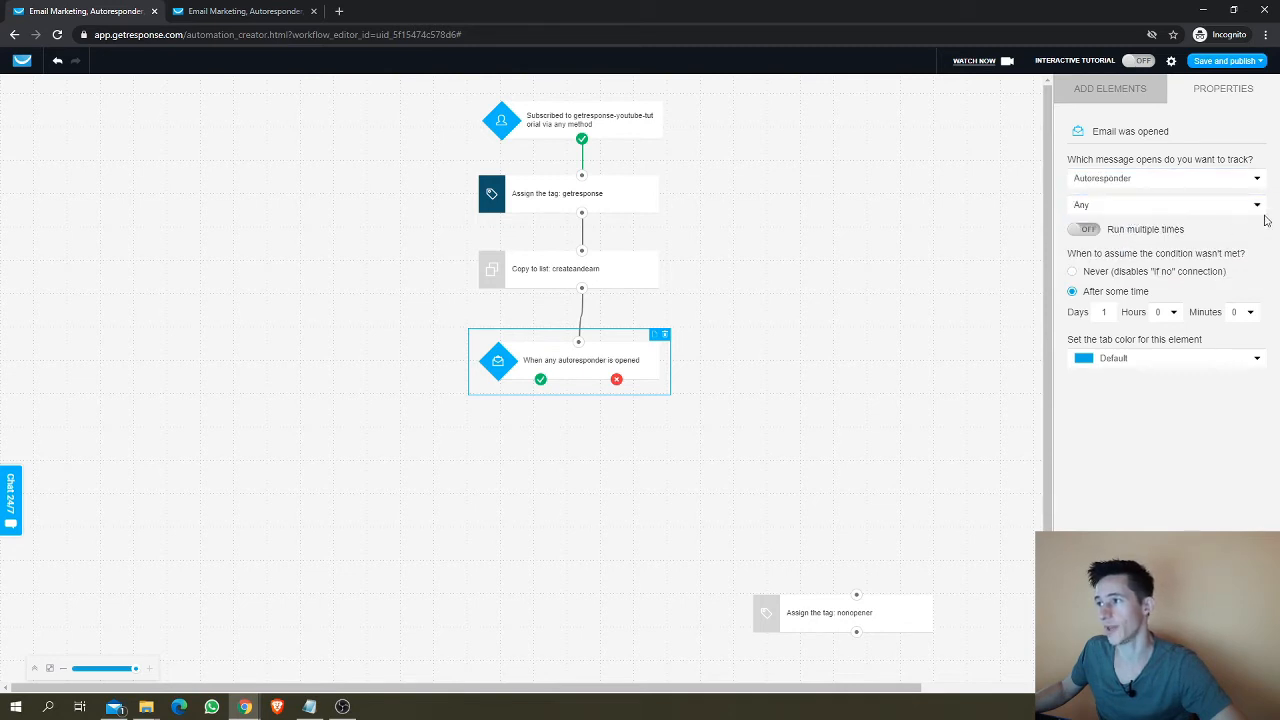
click(1088, 230)
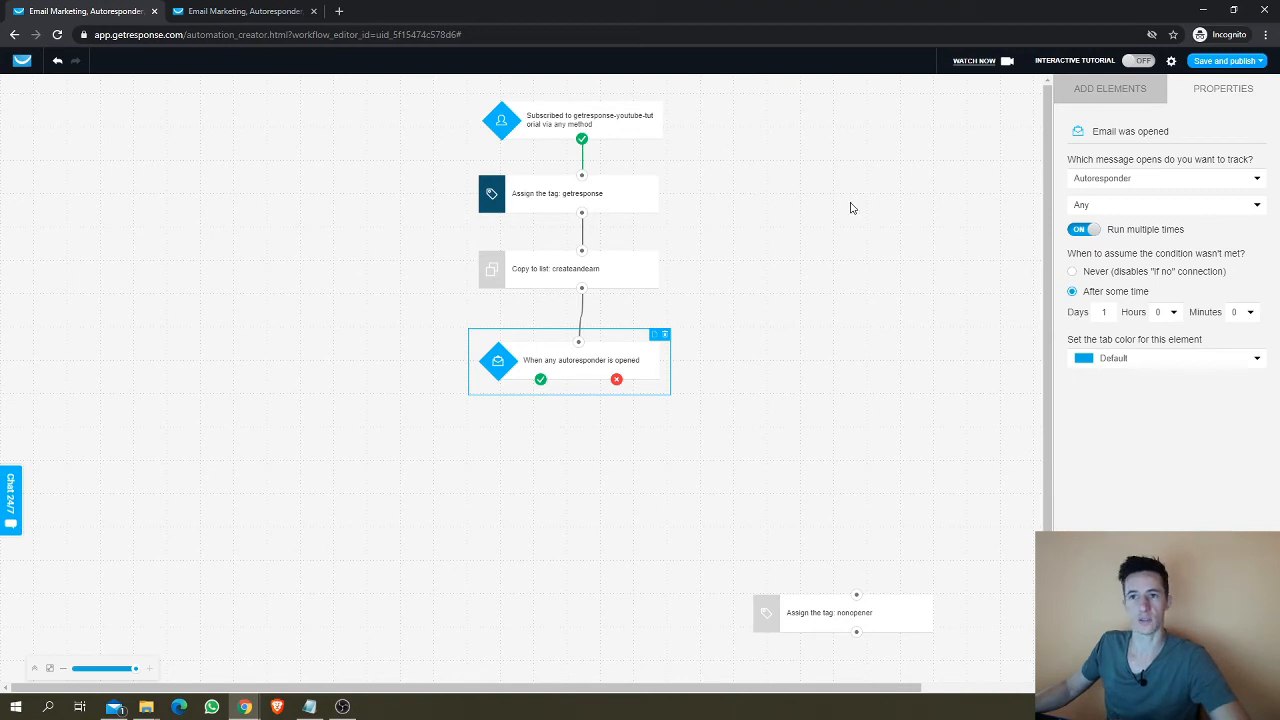
Step: Set the Message opened condition to count as not met after 4 days
click(245, 11)
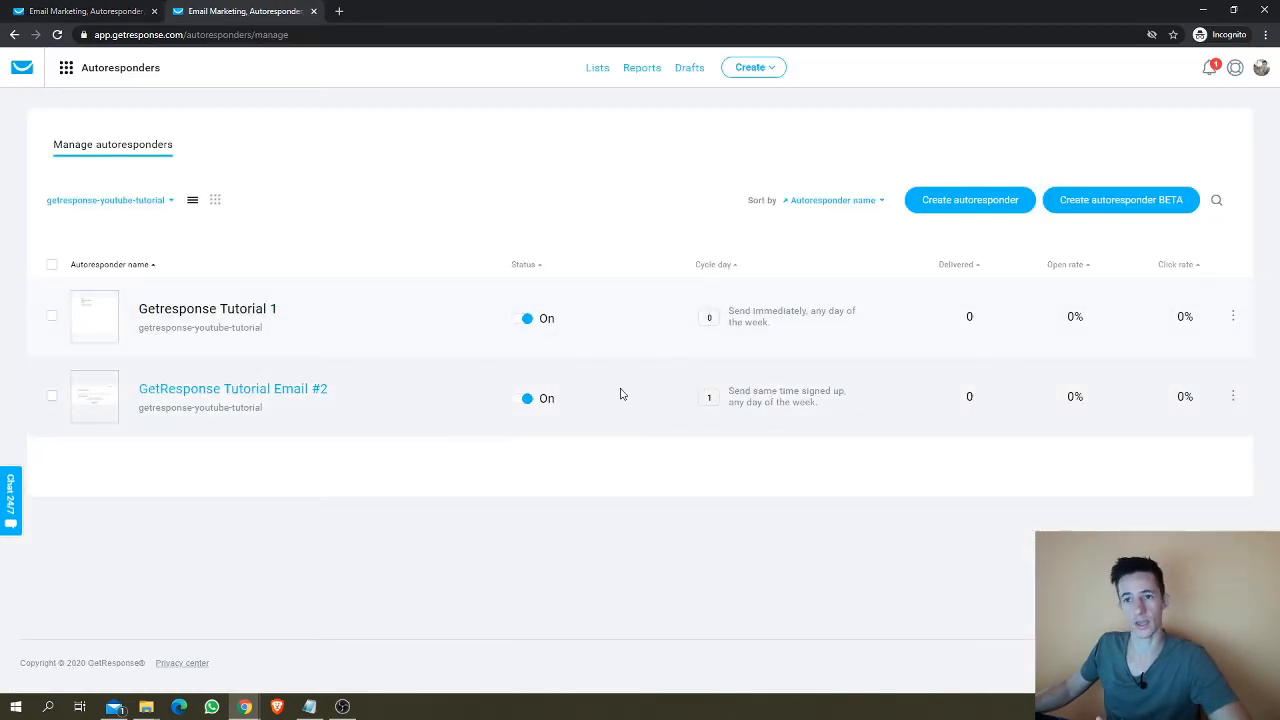
click(75, 12)
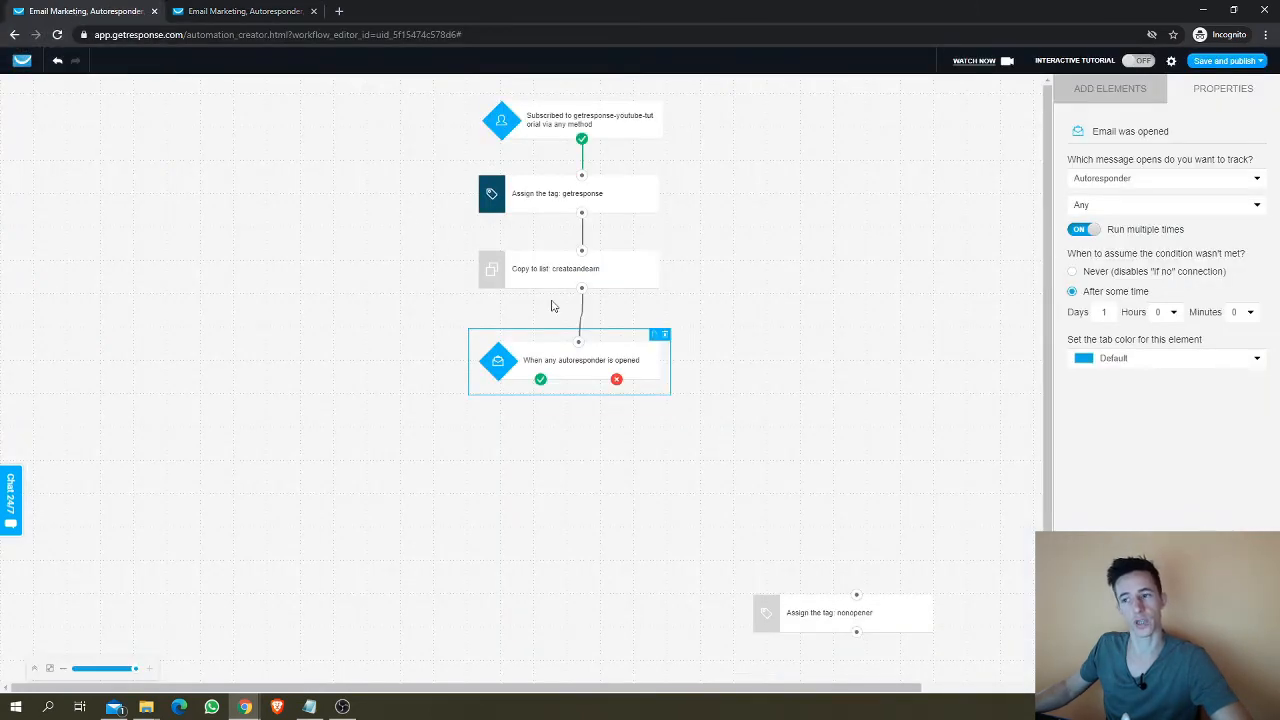
double_click(1105, 312)
text(4)
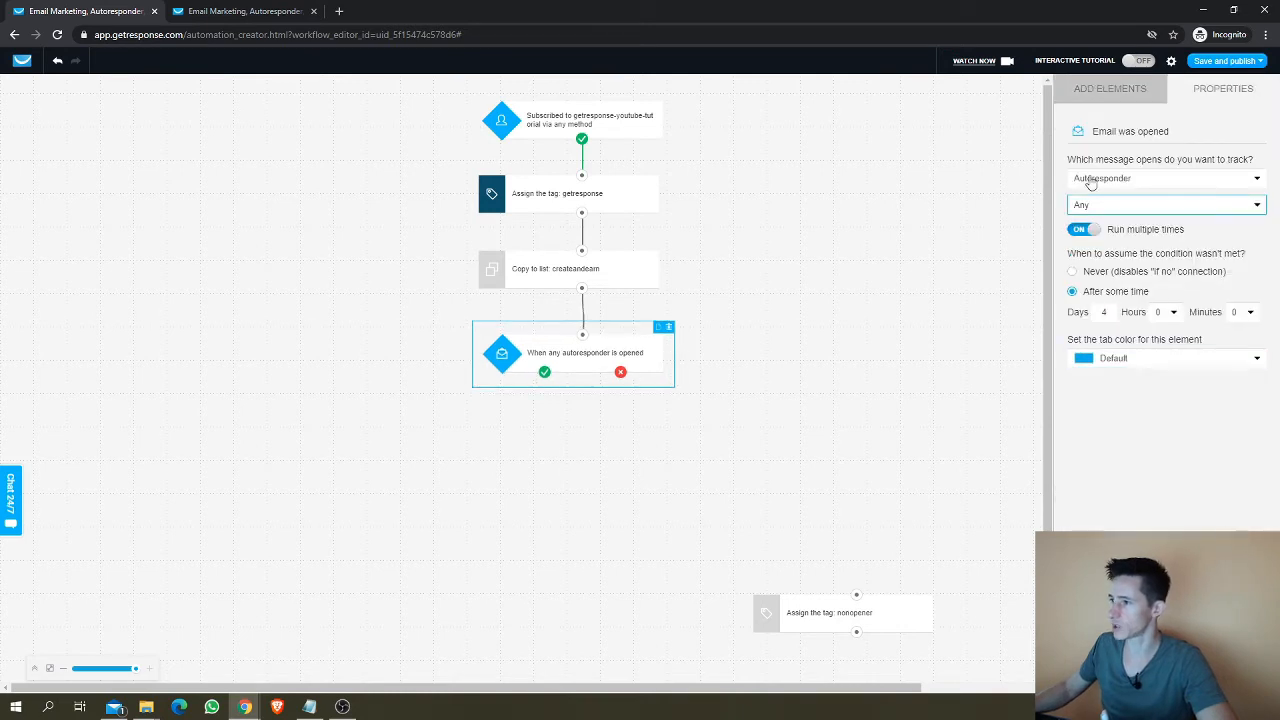
Step: Add a Tag action assigning opens and connect the positive outcome of the Message opened condition to it
click(1101, 96)
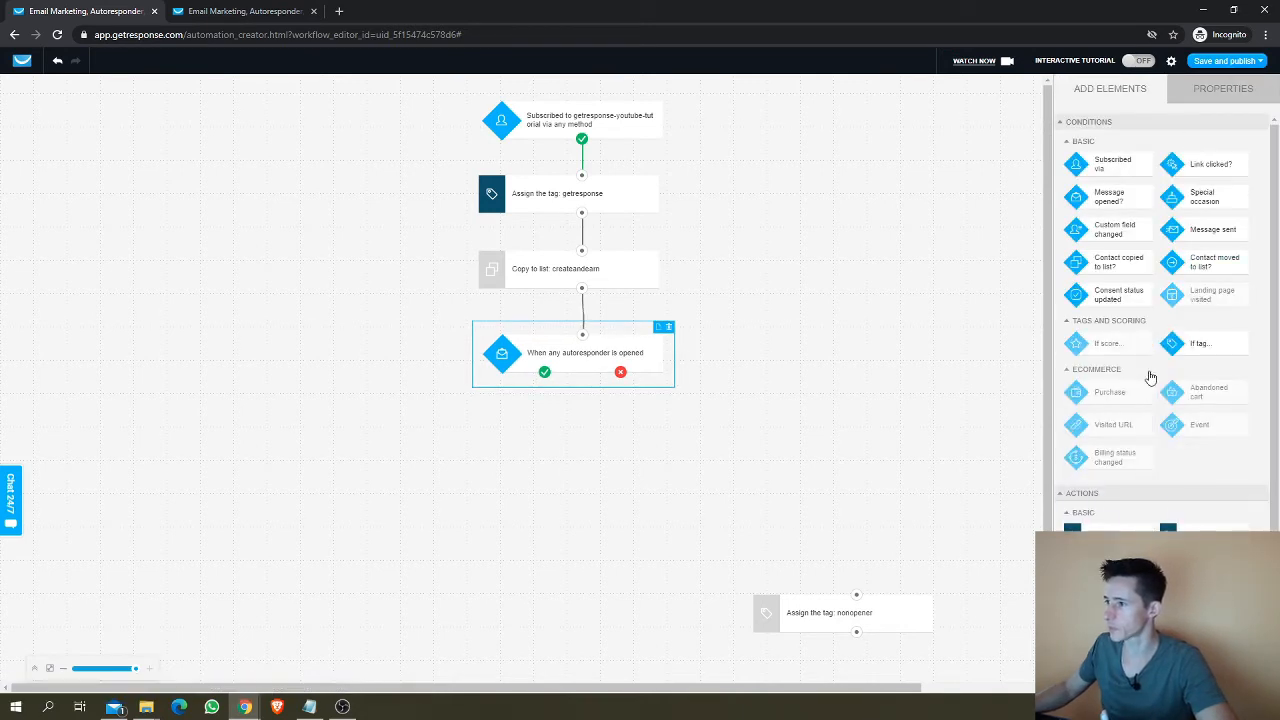
scroll(1150, 400, down, 2)
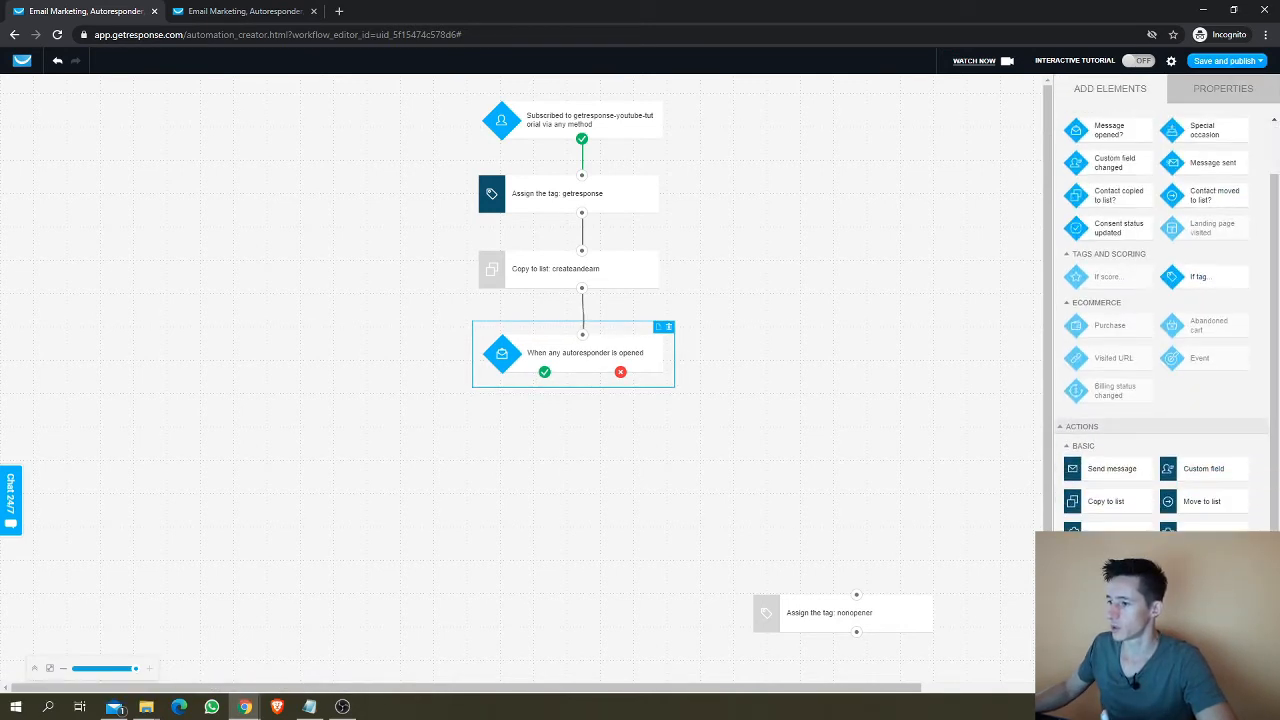
drag(1100, 534, 463, 437)
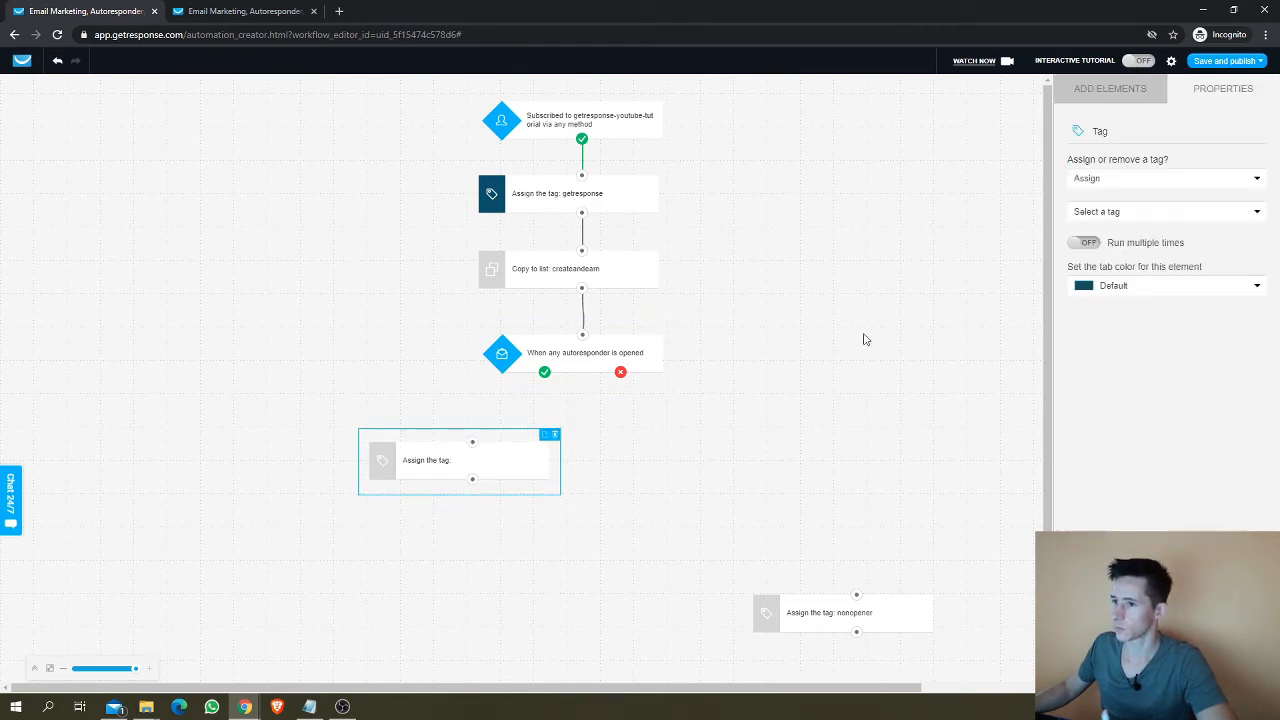
click(1155, 215)
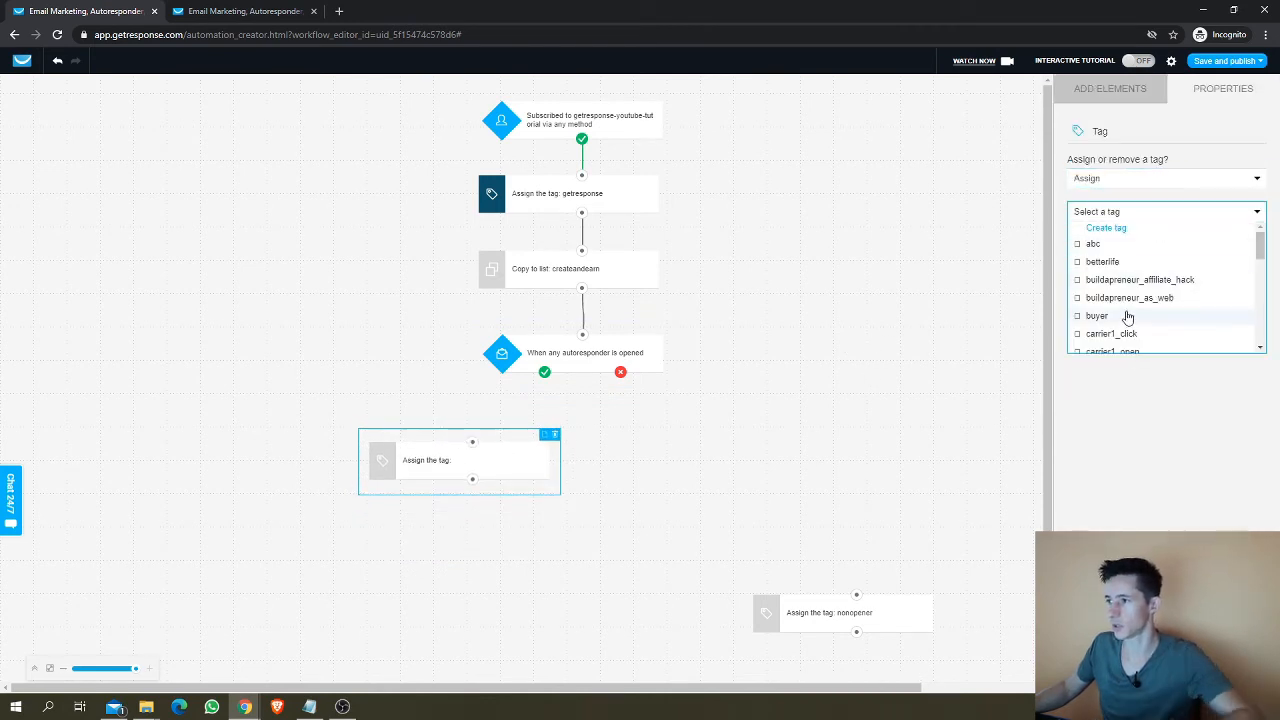
scroll(1130, 312, down, 1)
scroll(1128, 310, down, 1)
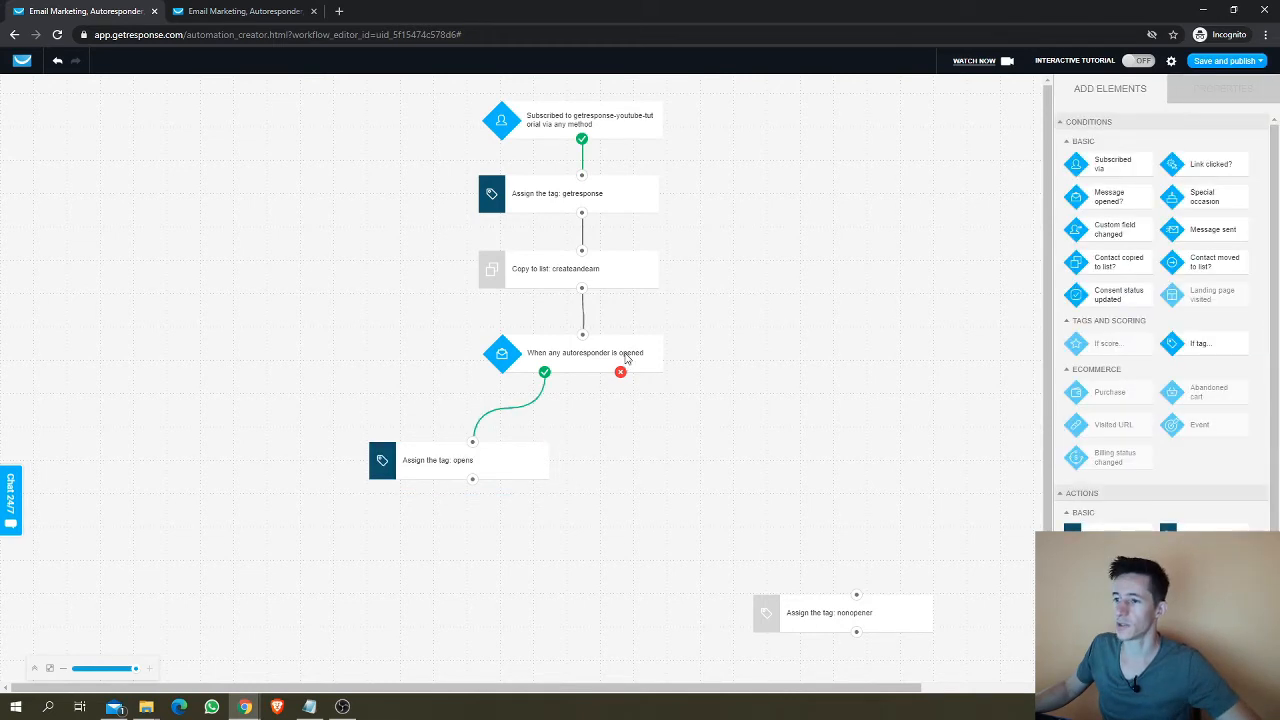
Step: Add a Tag action assigning nonopener and connect the negative outcome of the Message opened condition to it
click(636, 361)
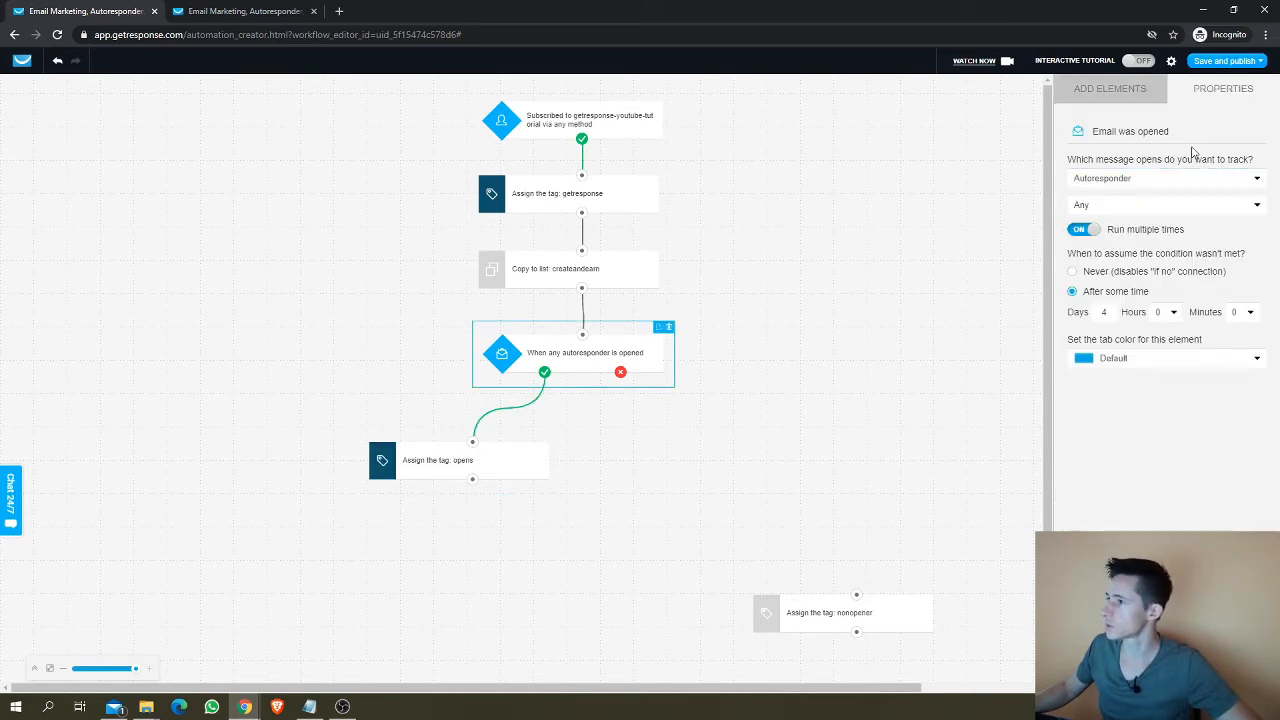
click(1125, 92)
scroll(1200, 470, down, 3)
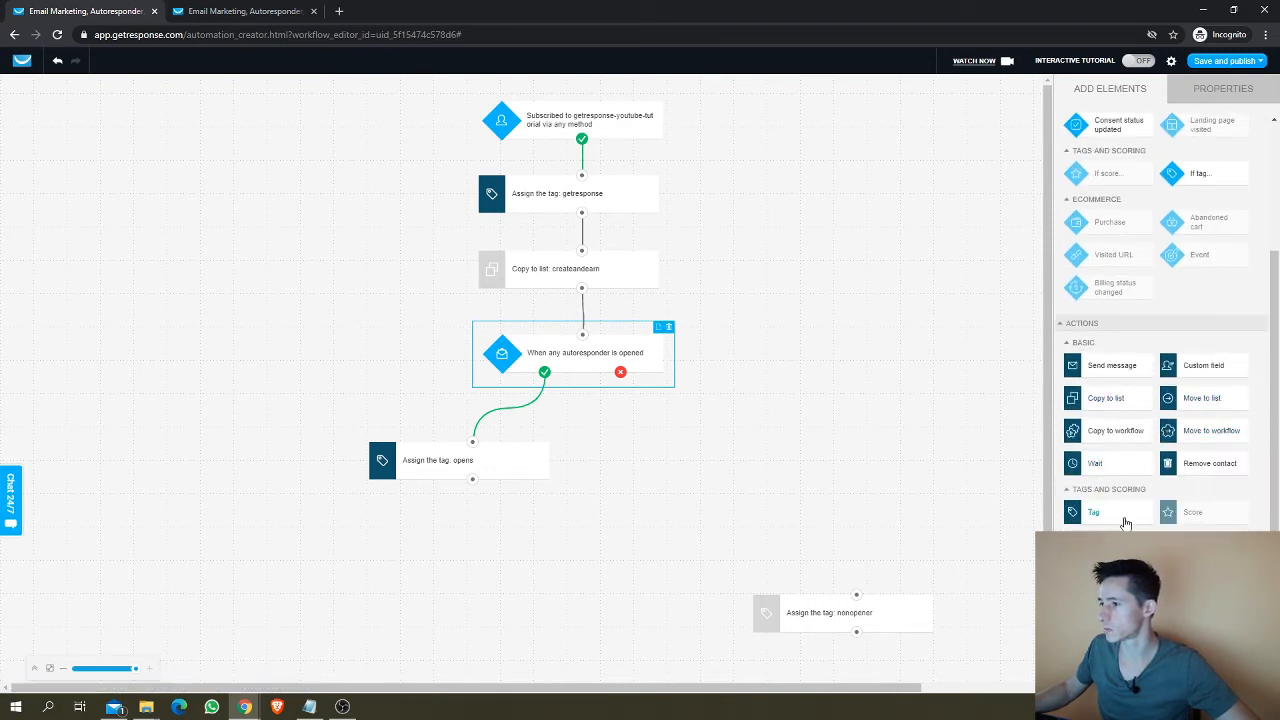
drag(1125, 522, 682, 436)
click(712, 463)
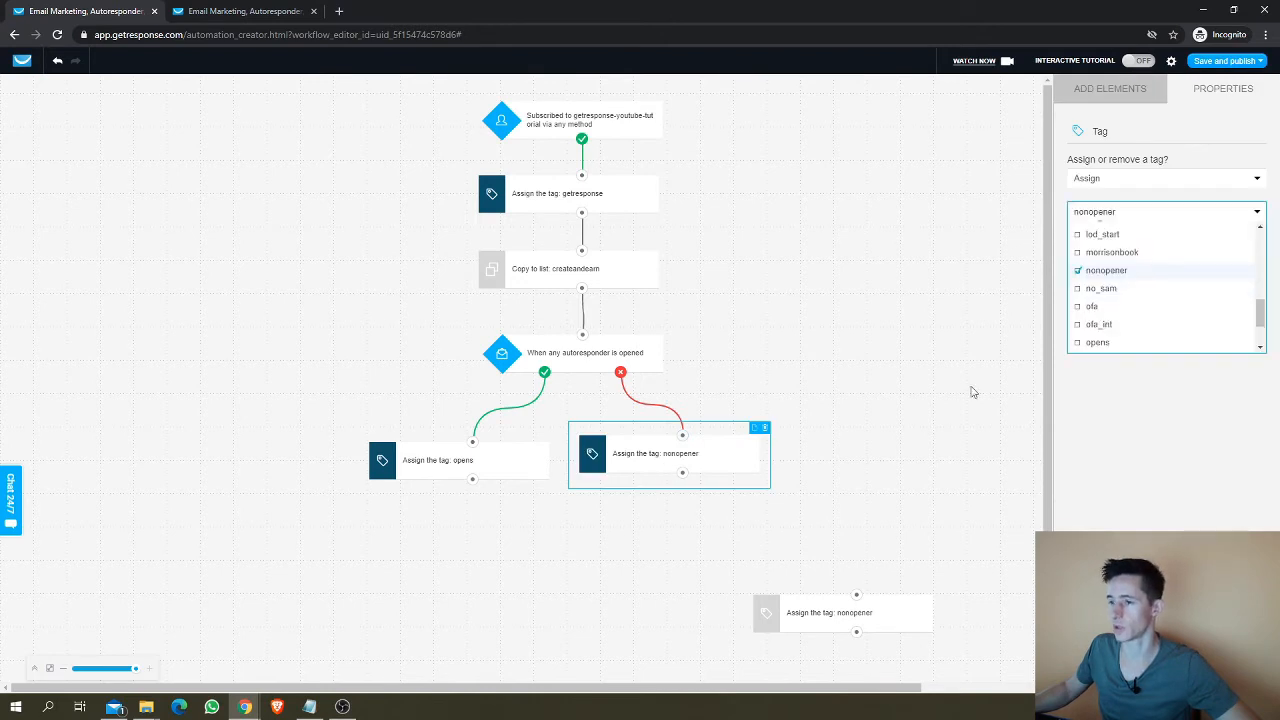
Step: Align the opens and nonopener Tag actions side by side below the Message opened condition
click(660, 463)
click(543, 466)
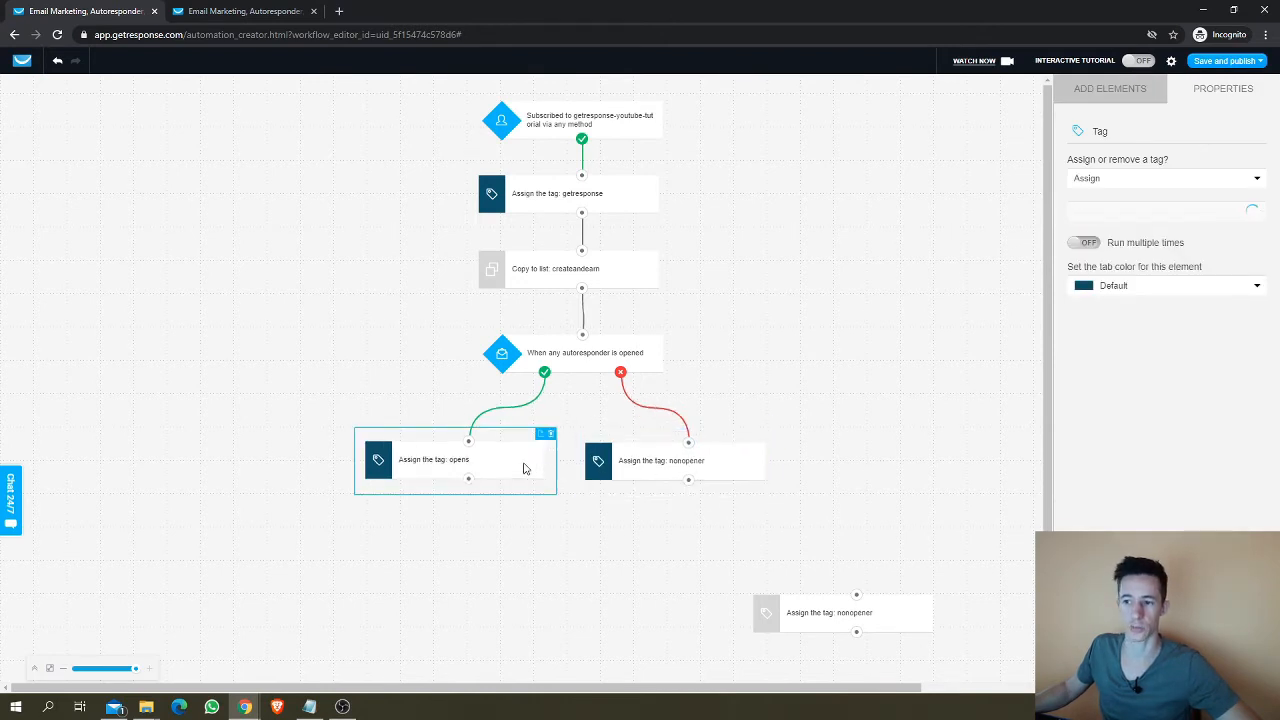
drag(624, 472, 629, 470)
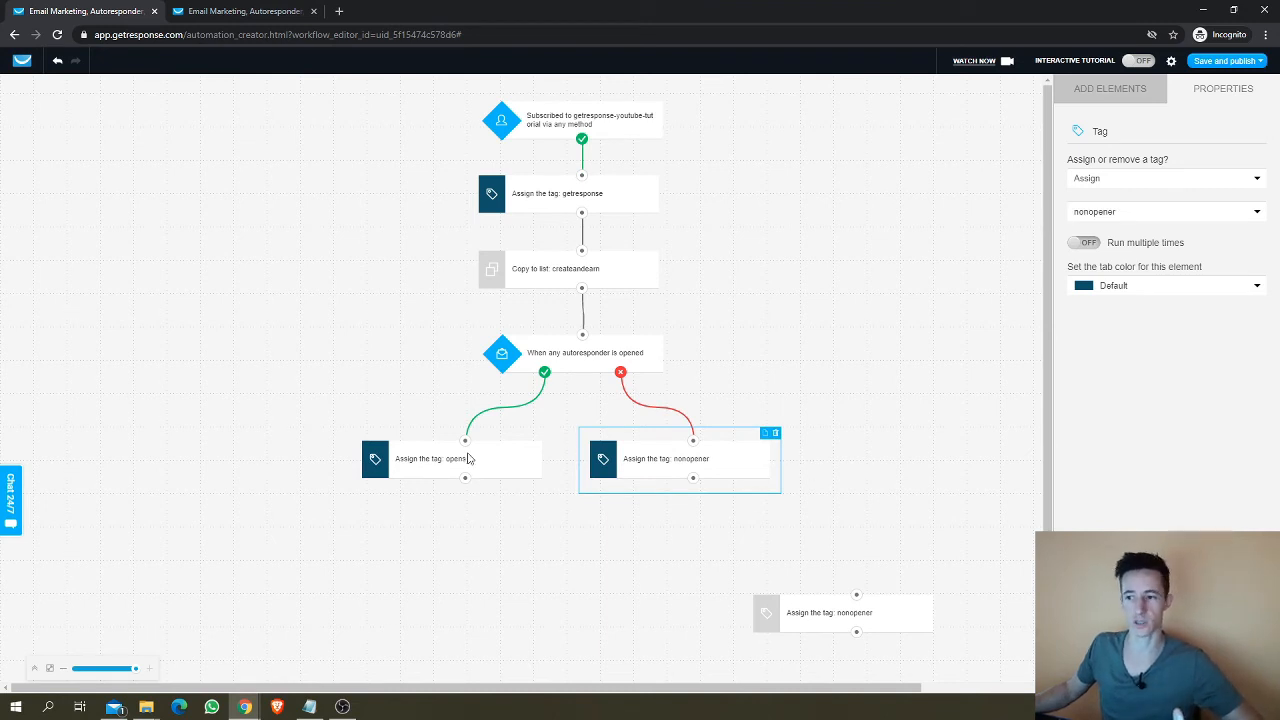
click(434, 472)
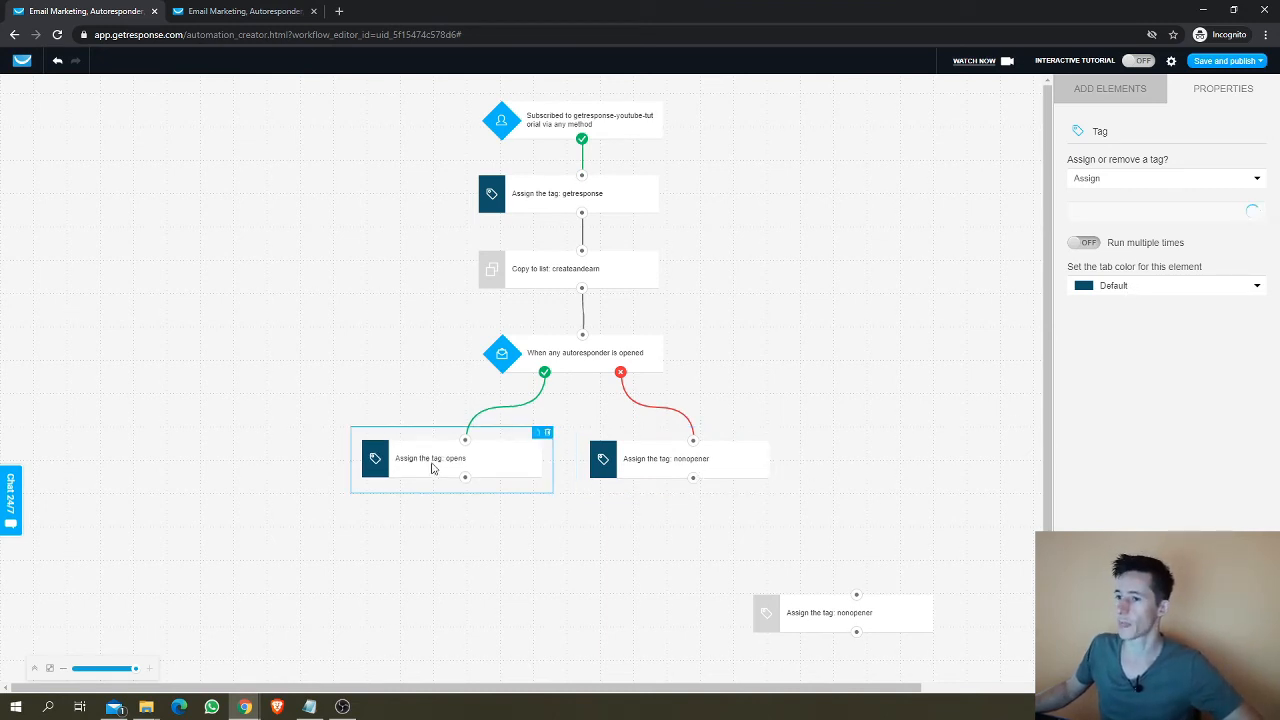
Step: Add a Link clicked condition below the opens Tag action and connect the action to it
click(1090, 92)
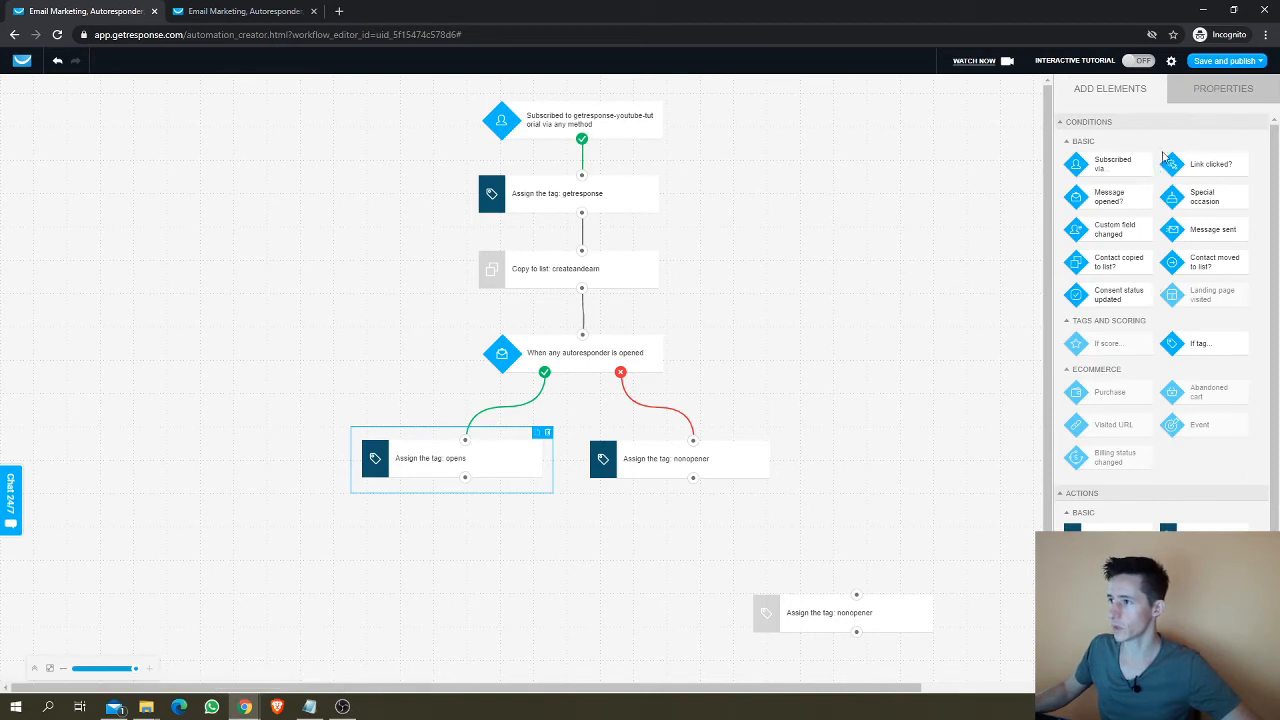
drag(1220, 165, 465, 477)
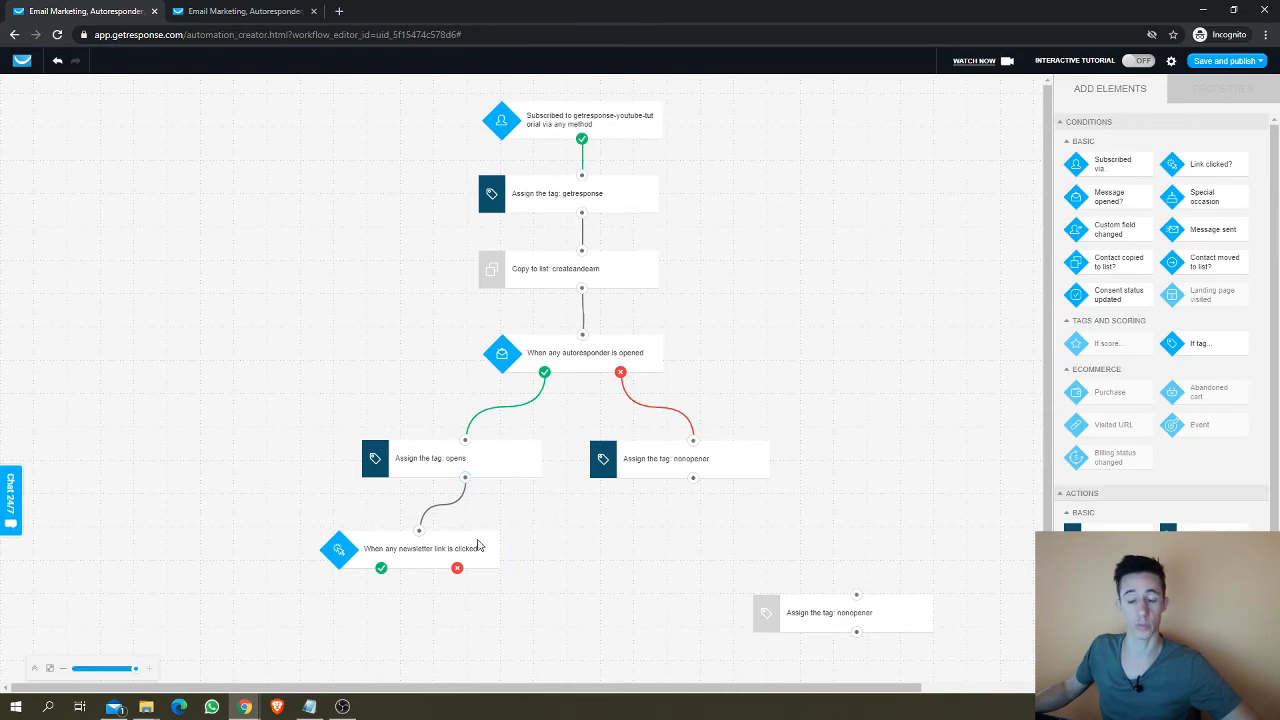
drag(433, 564, 409, 561)
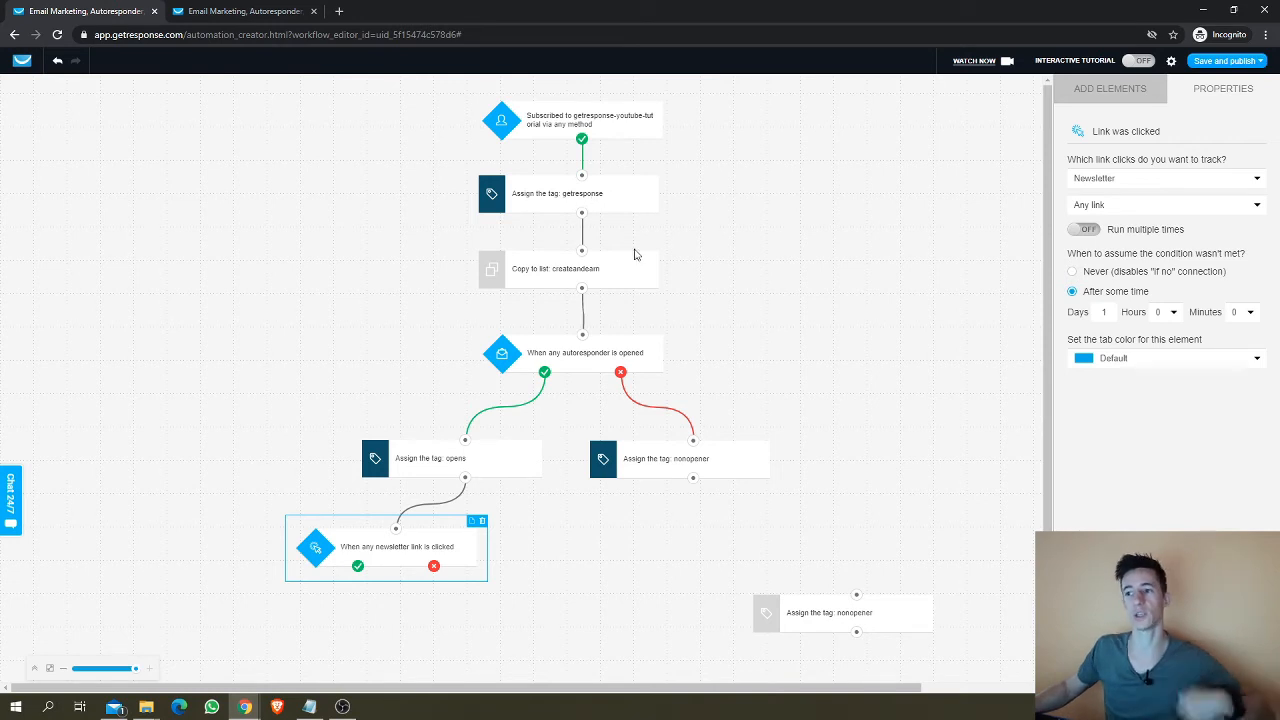
Step: Check the autoresponder list in the other browser tab, then set the Link clicked condition to track any autoresponder link
click(316, 10)
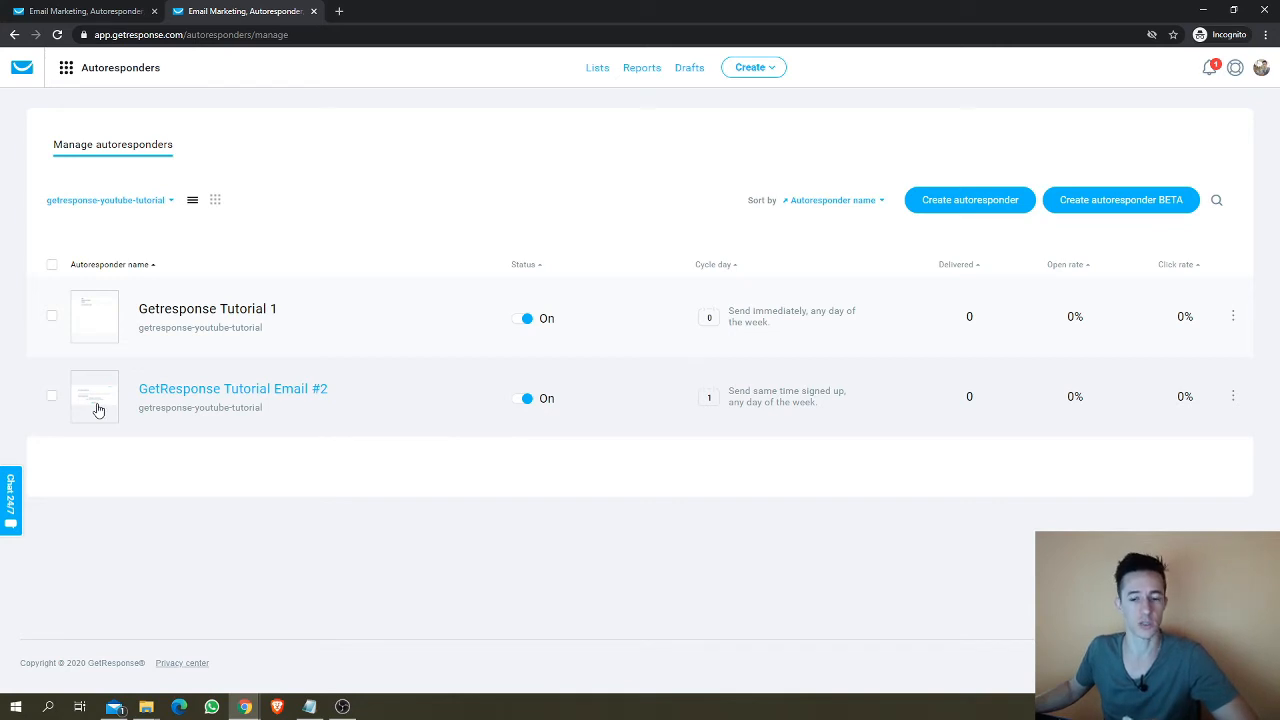
click(105, 14)
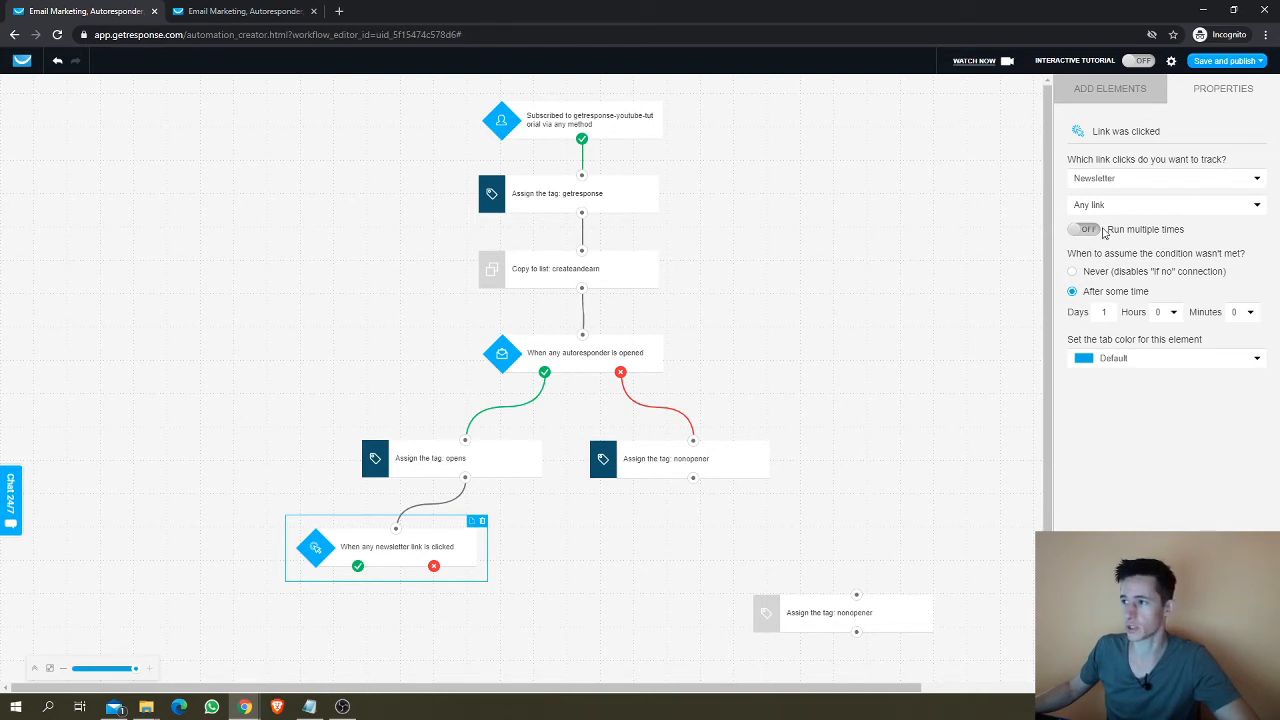
click(1138, 186)
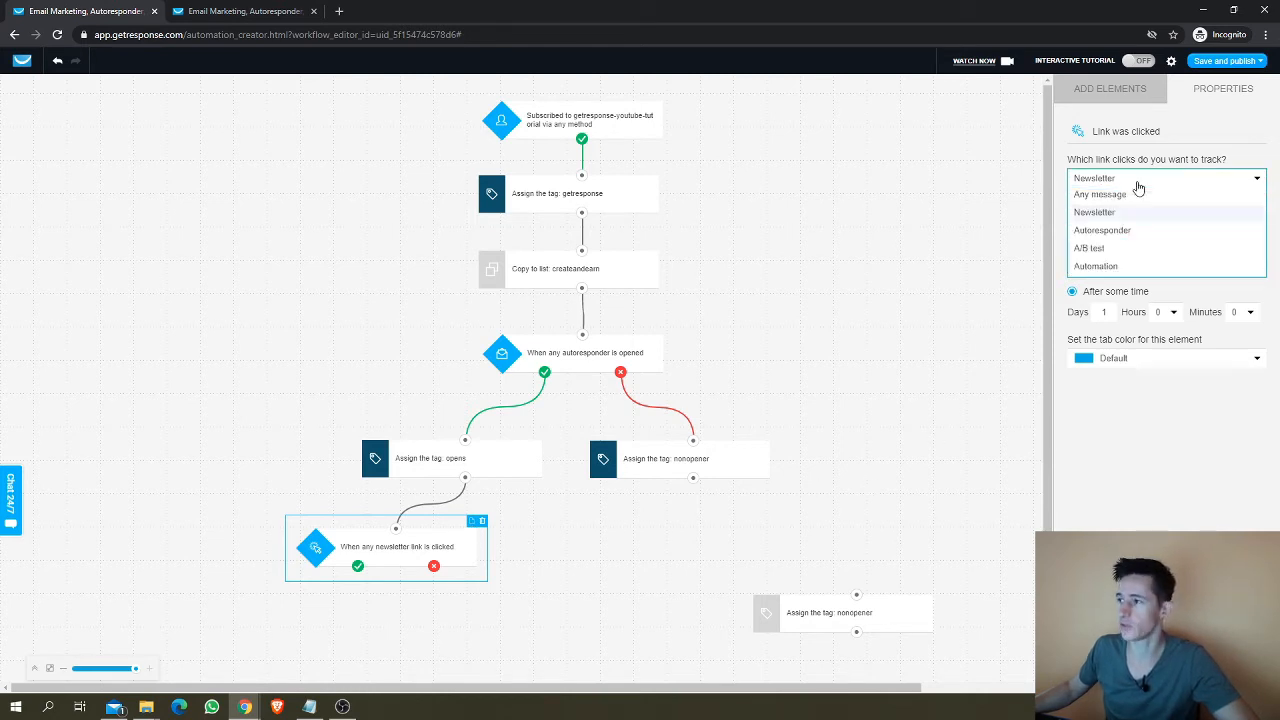
click(1108, 229)
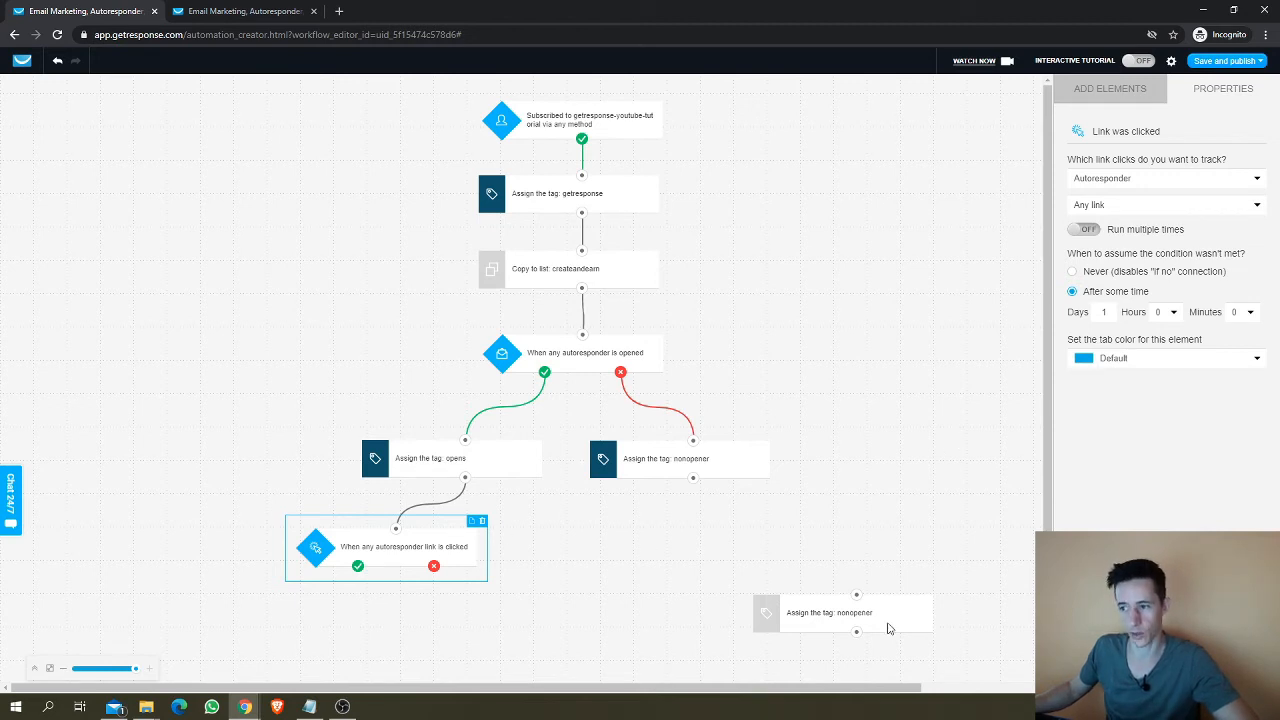
Step: Add a Tag action assigning engaged below the Link clicked condition and connect the condition's positive outcome to it
scroll(982, 519, down, 1)
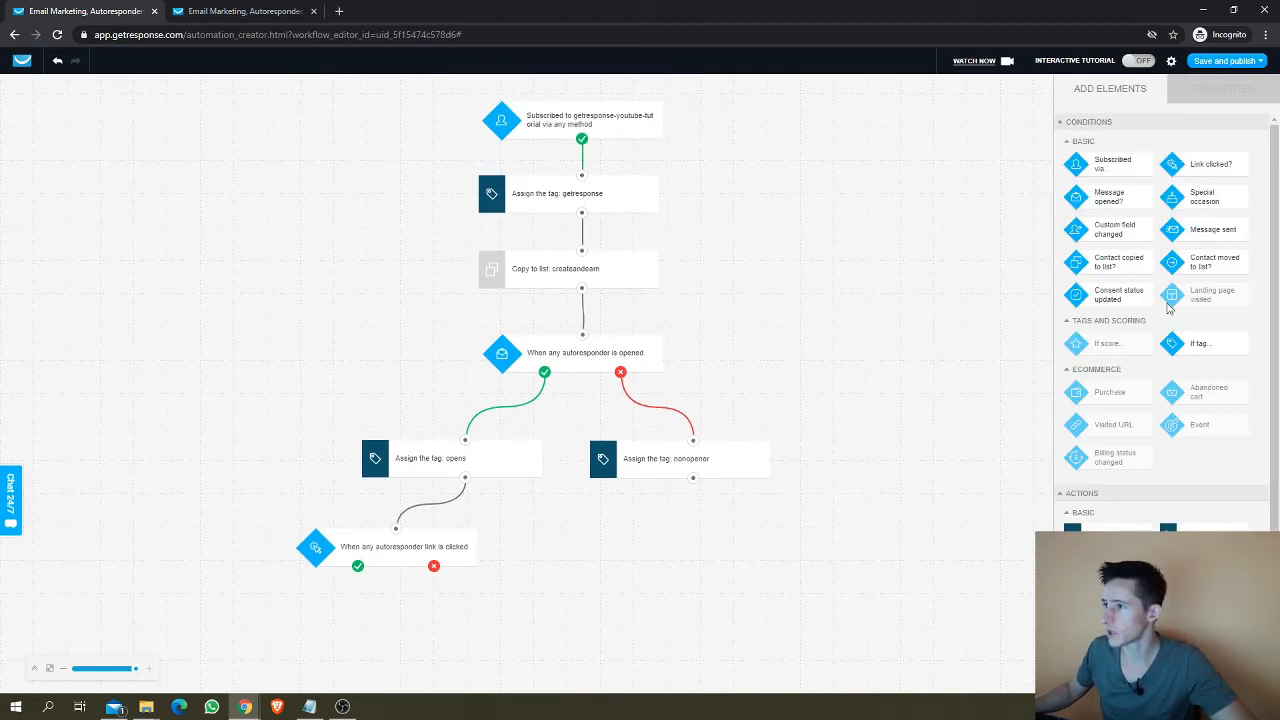
scroll(1202, 455, down, 2)
drag(1090, 558, 326, 617)
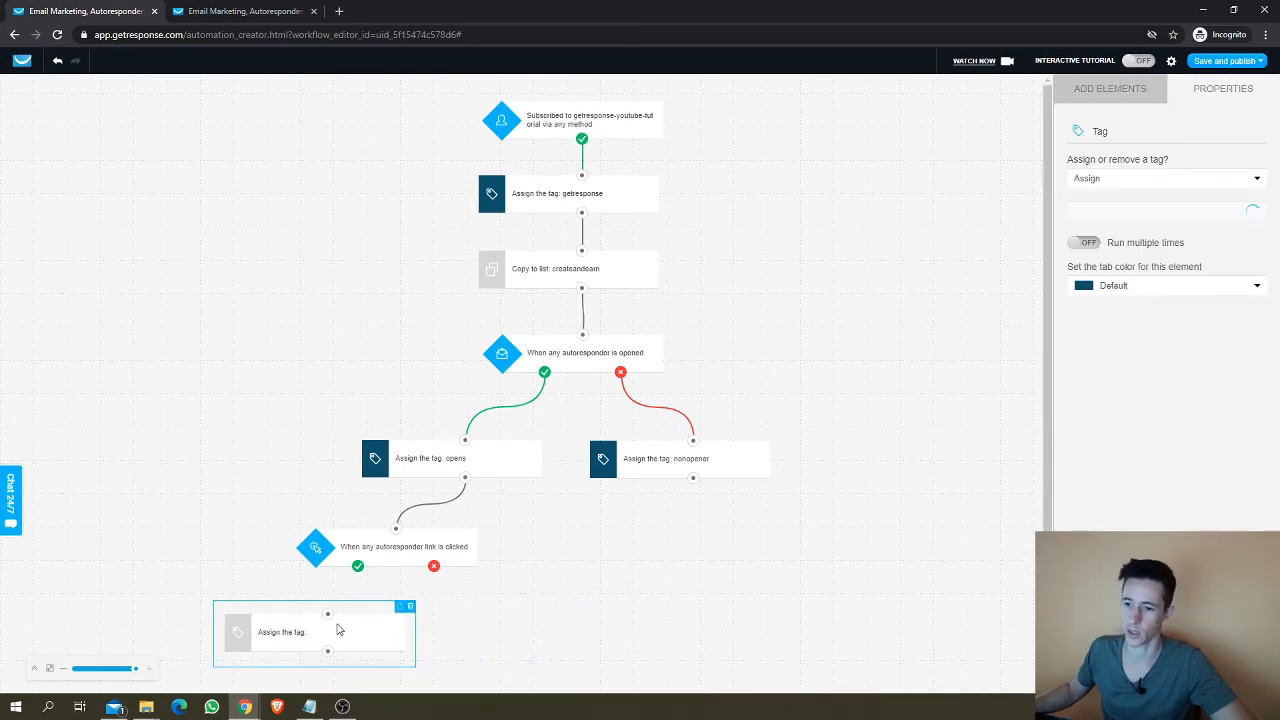
click(1162, 211)
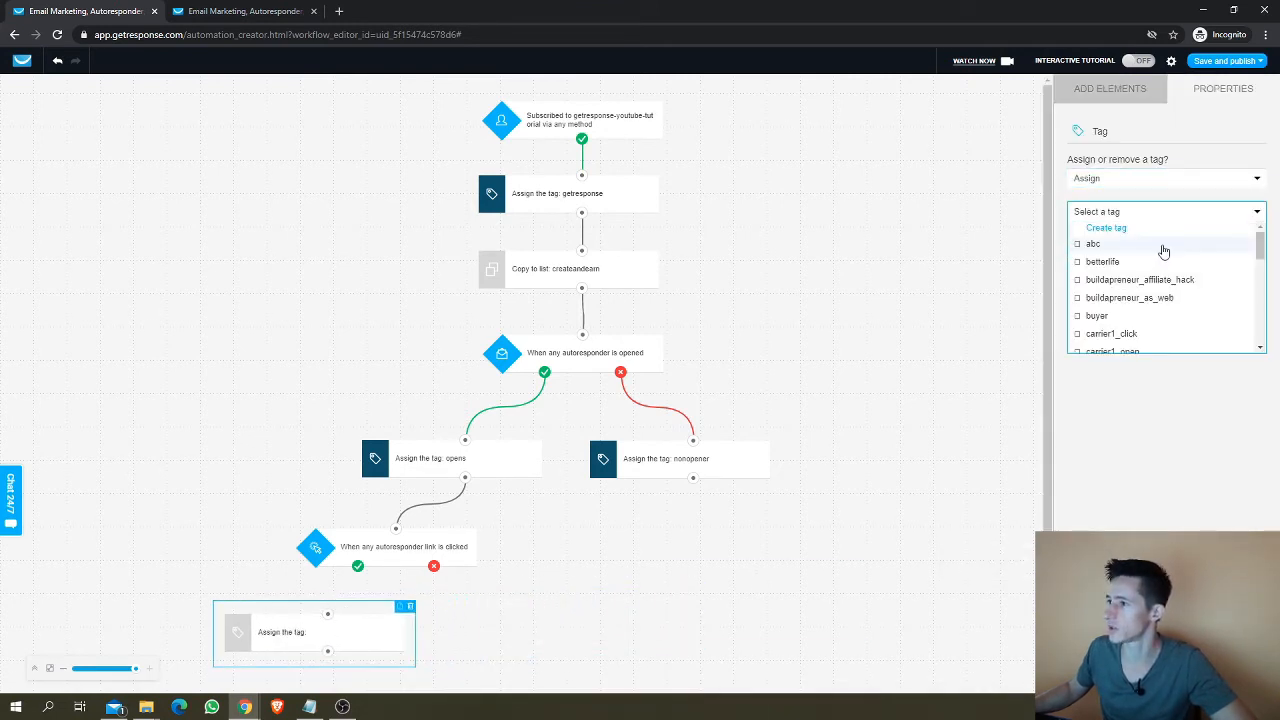
scroll(1143, 329, down, 3)
click(1130, 292)
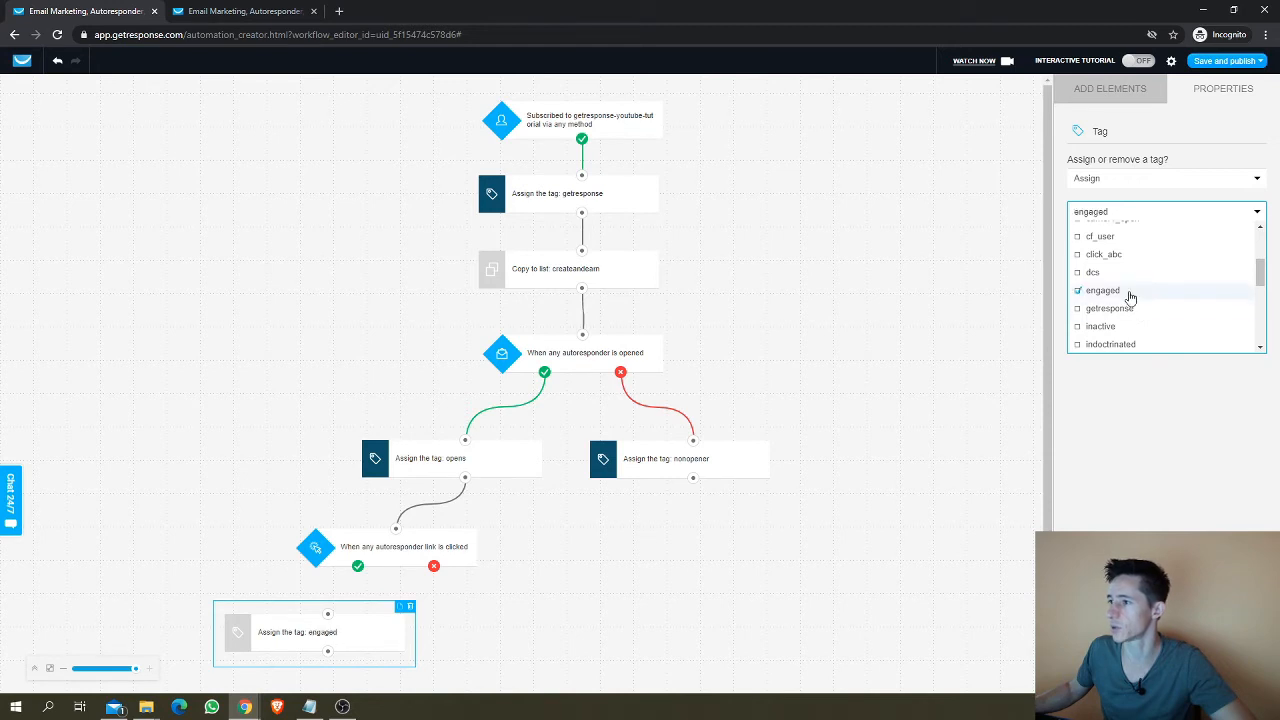
click(1160, 474)
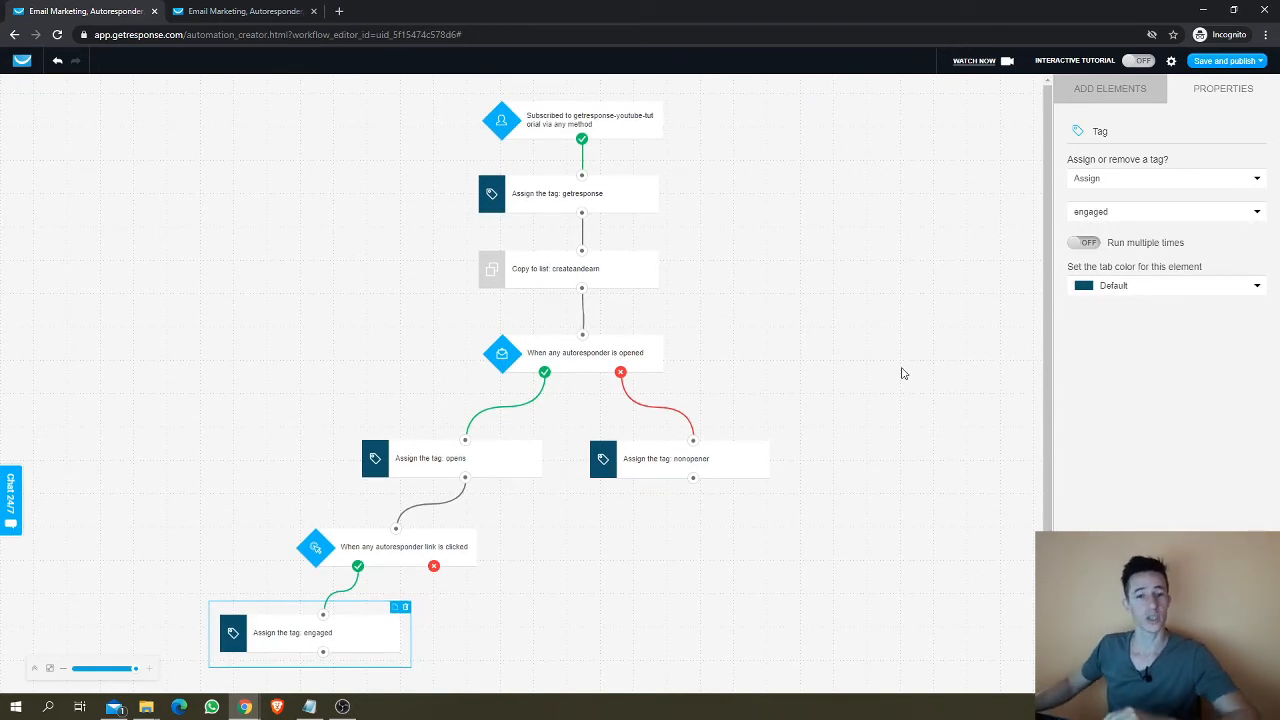
Step: Review the whole workflow, the available save and publish options, and the settings of the getresponse Tag action
scroll(717, 321, down, 1)
scroll(717, 321, up, 1)
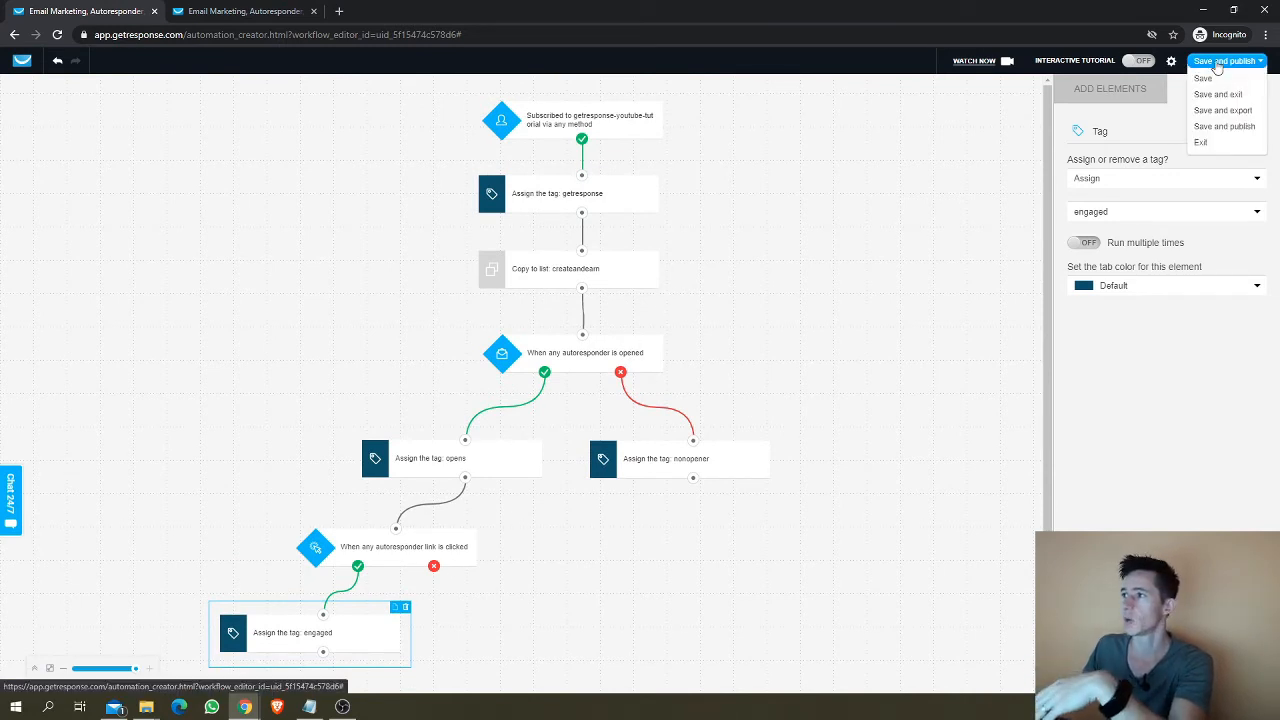
scroll(851, 297, down, 1)
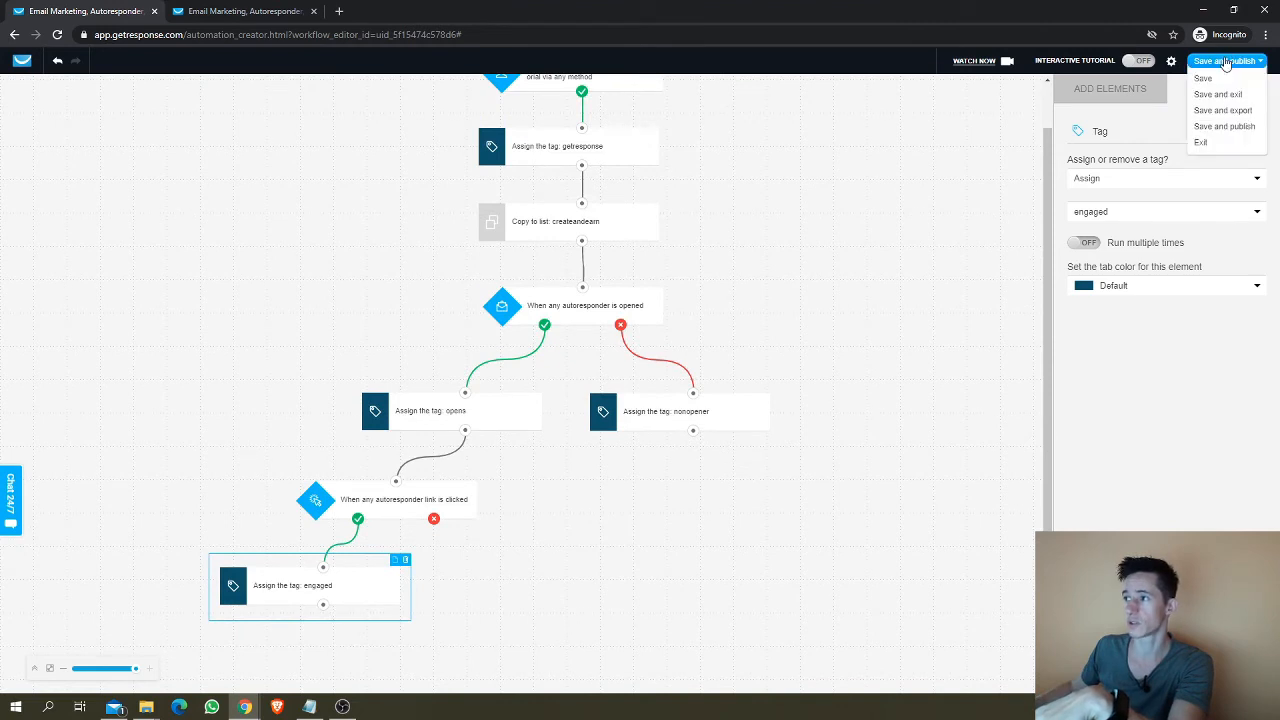
scroll(890, 300, up, 1)
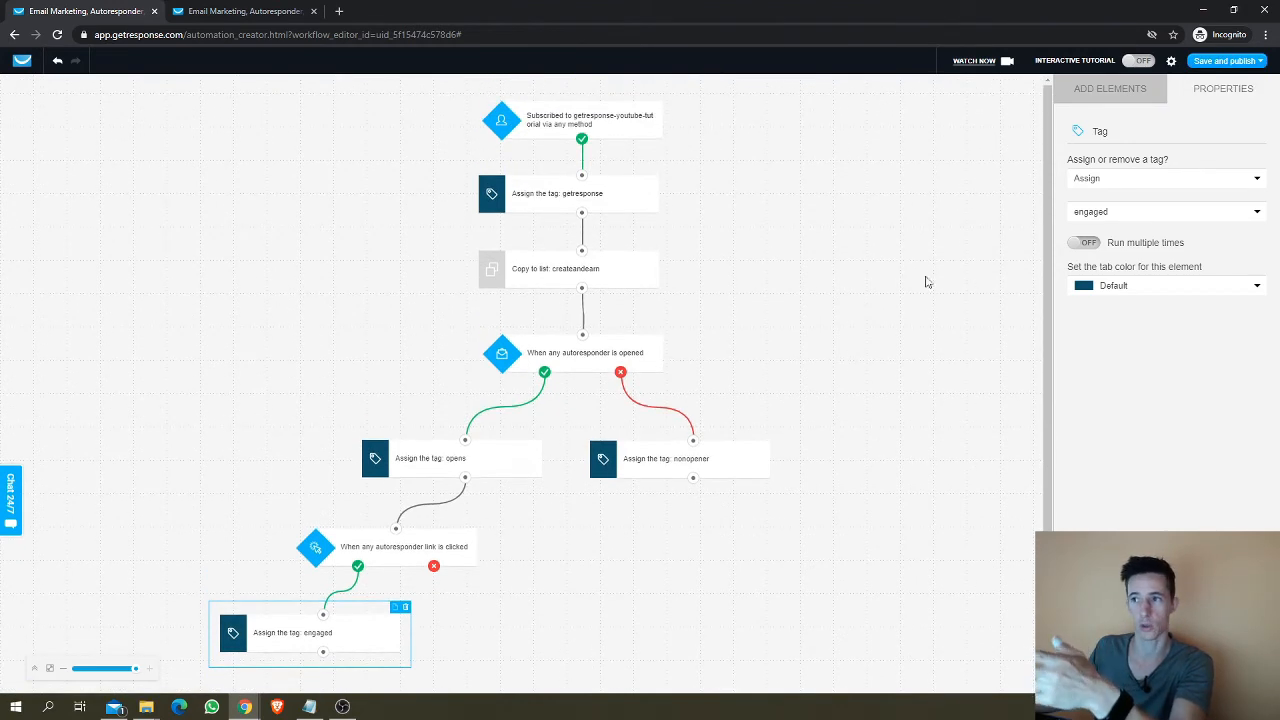
scroll(837, 353, down, 1)
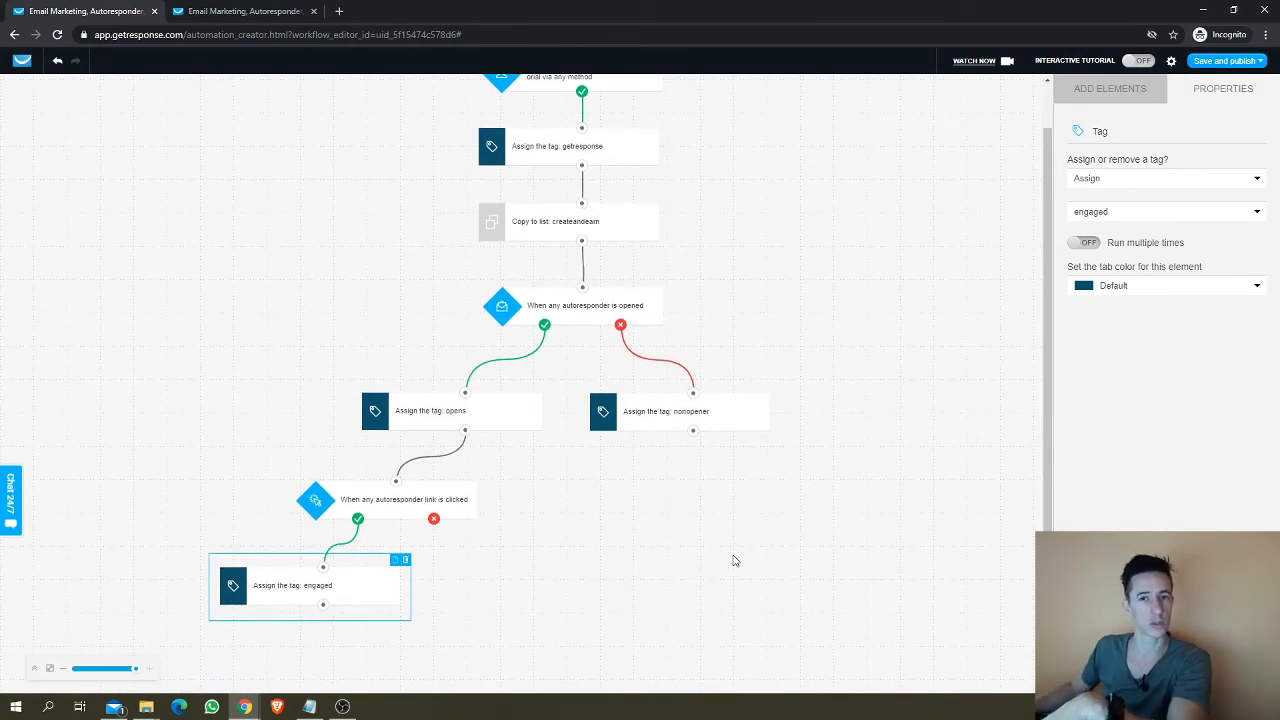
click(1108, 90)
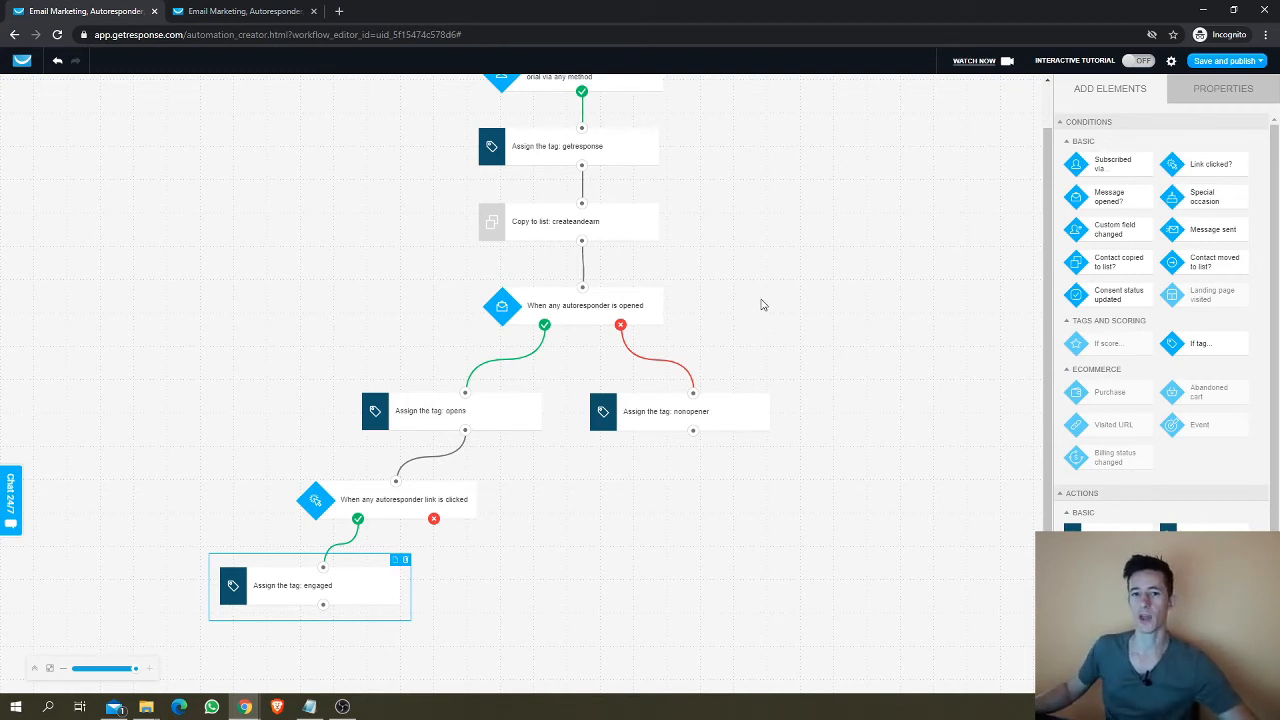
scroll(674, 354, up, 2)
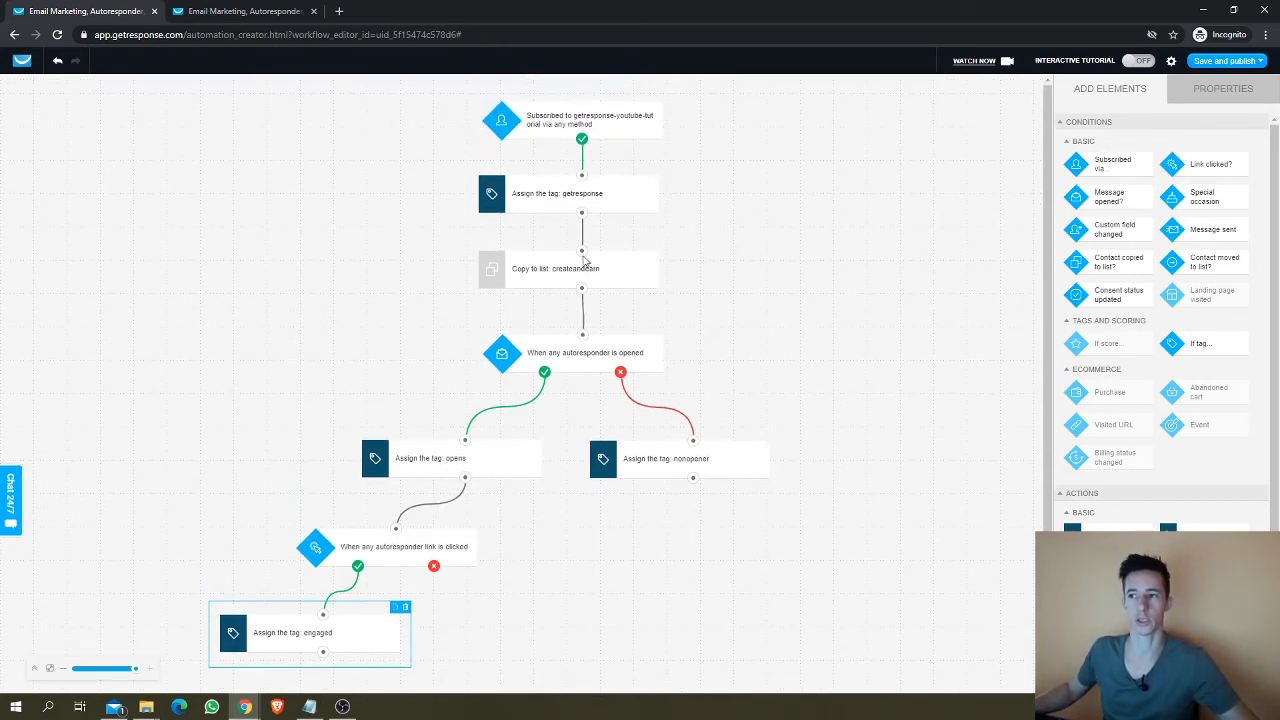
click(552, 198)
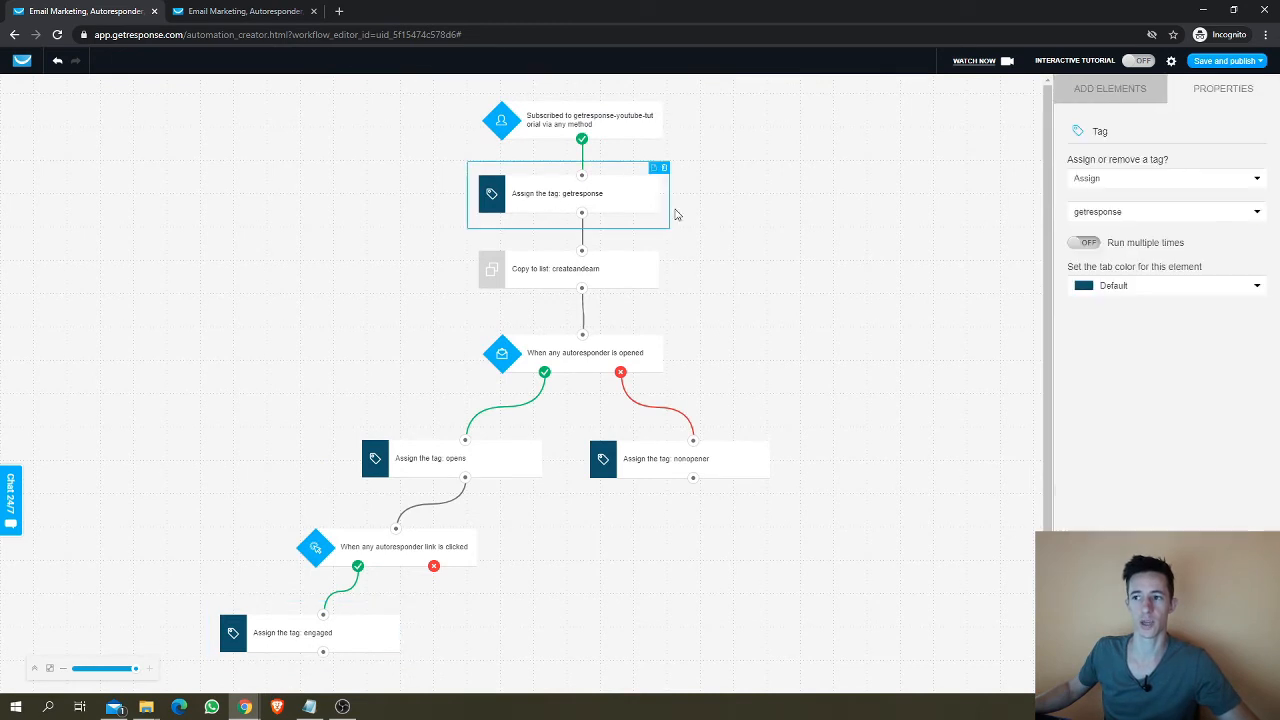
scroll(794, 299, down, 2)
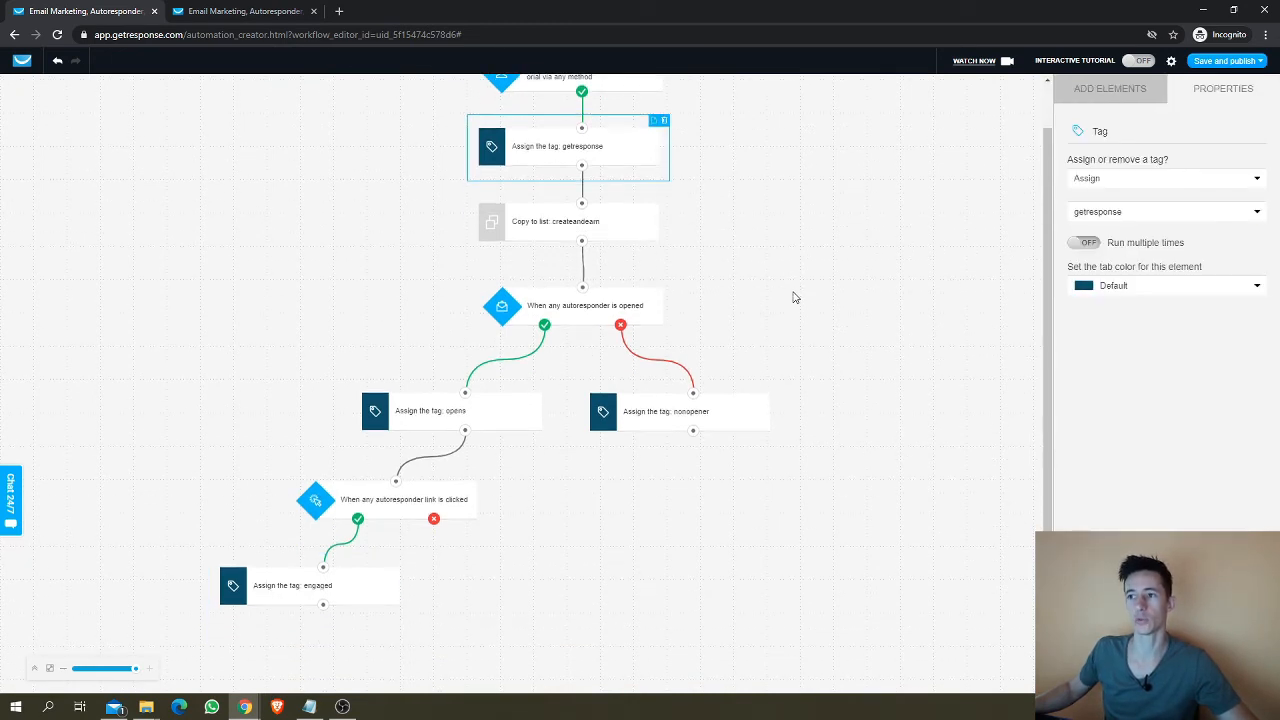
Step: Delete the engaged Tag action and all other elements below the getresponse Tag action
click(360, 599)
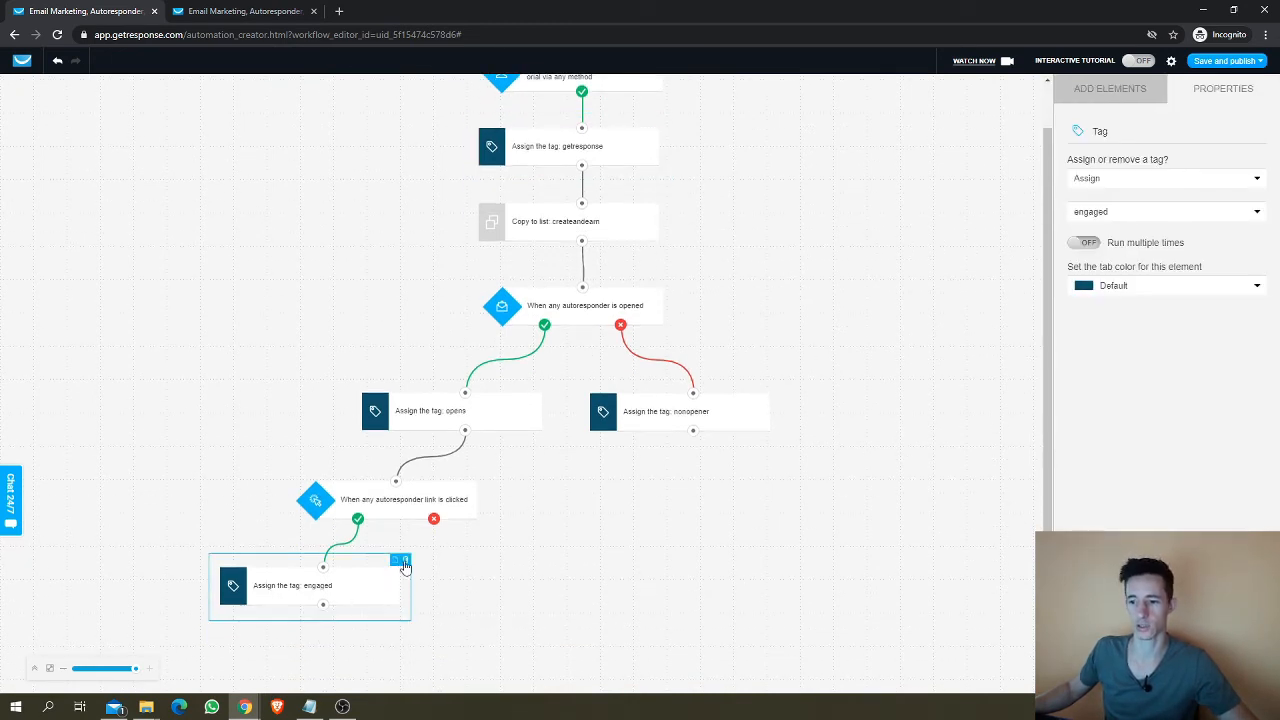
click(406, 559)
click(465, 538)
click(481, 522)
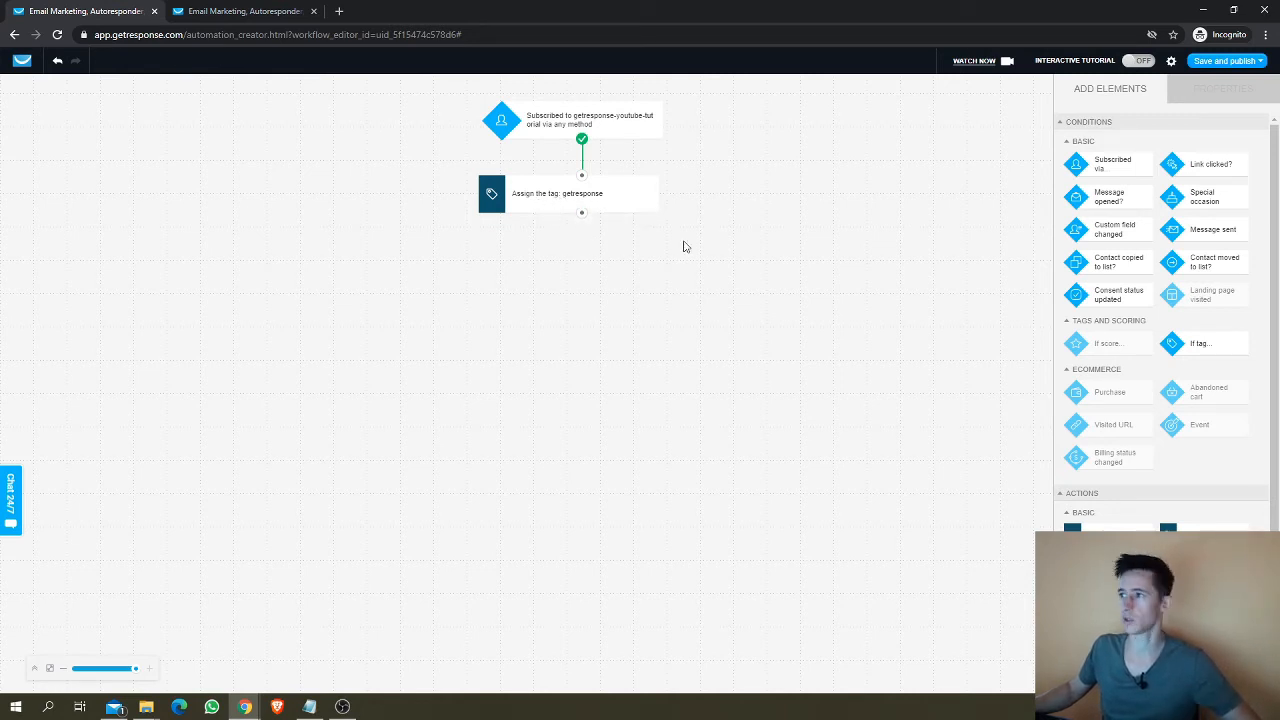
Step: Review the settings of the subscription condition and getresponse Tag action, and check the autoresponder list in the other browser tab
click(557, 204)
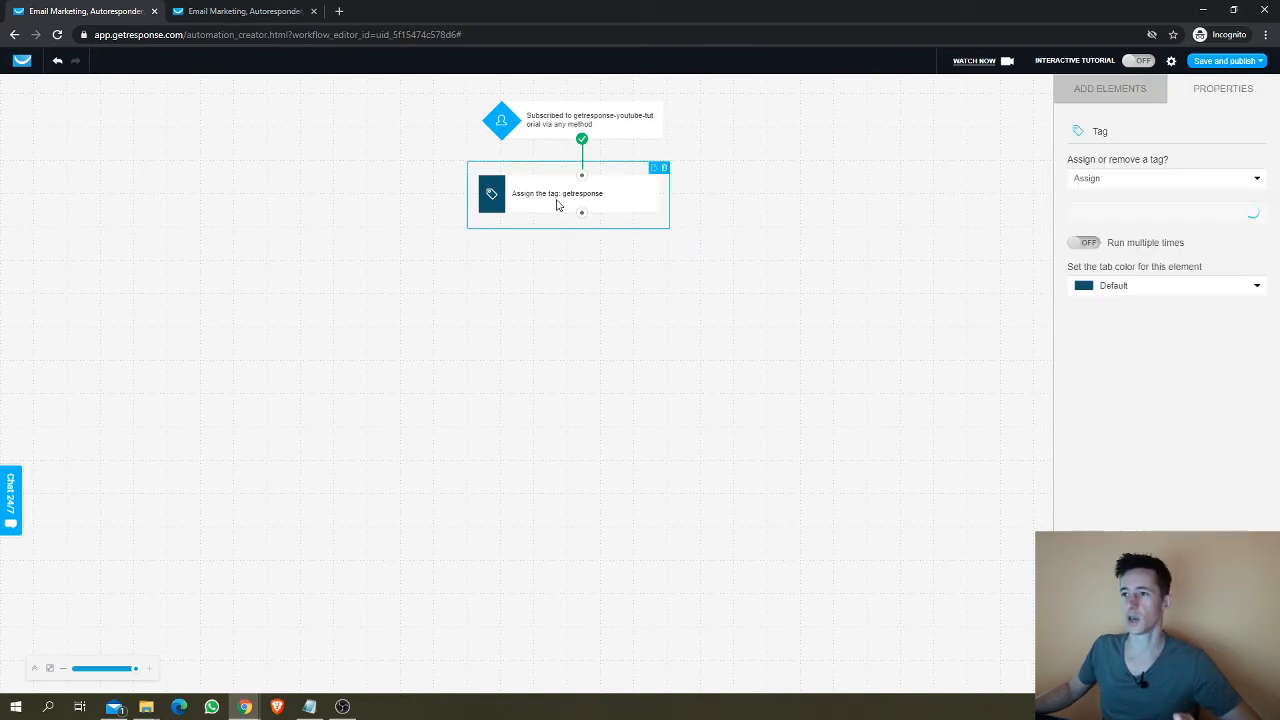
click(762, 212)
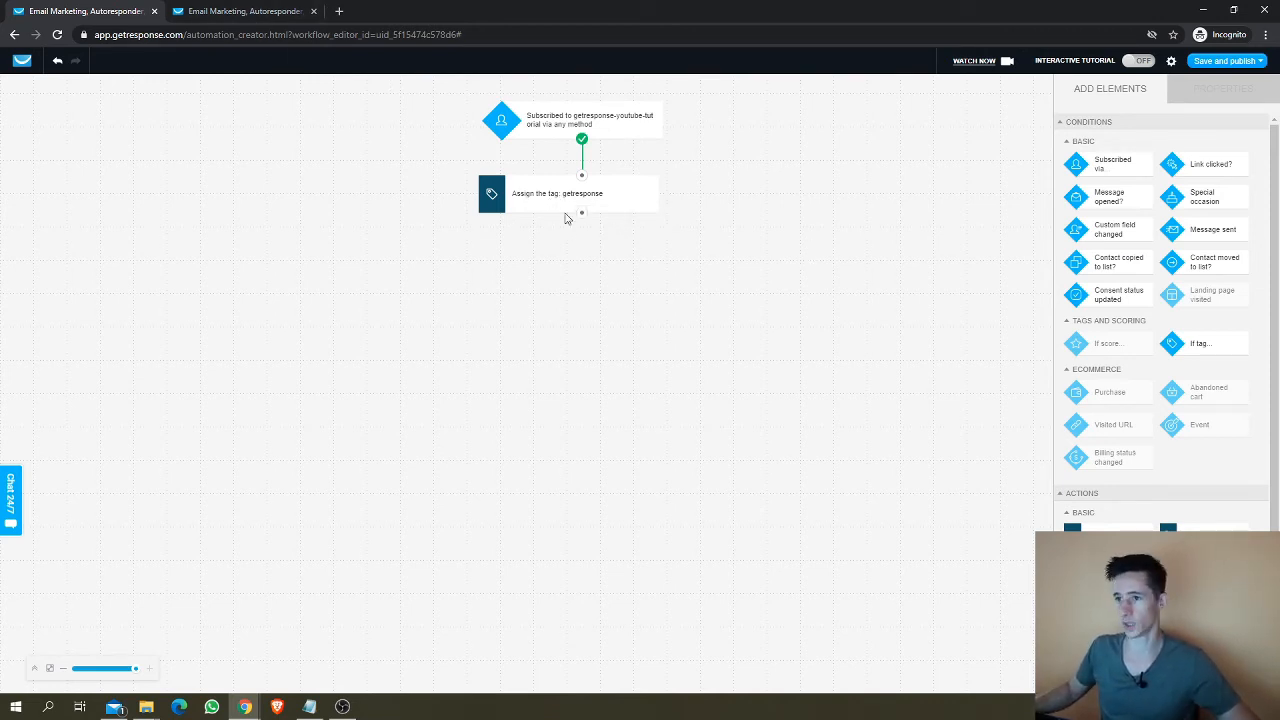
click(536, 199)
click(561, 134)
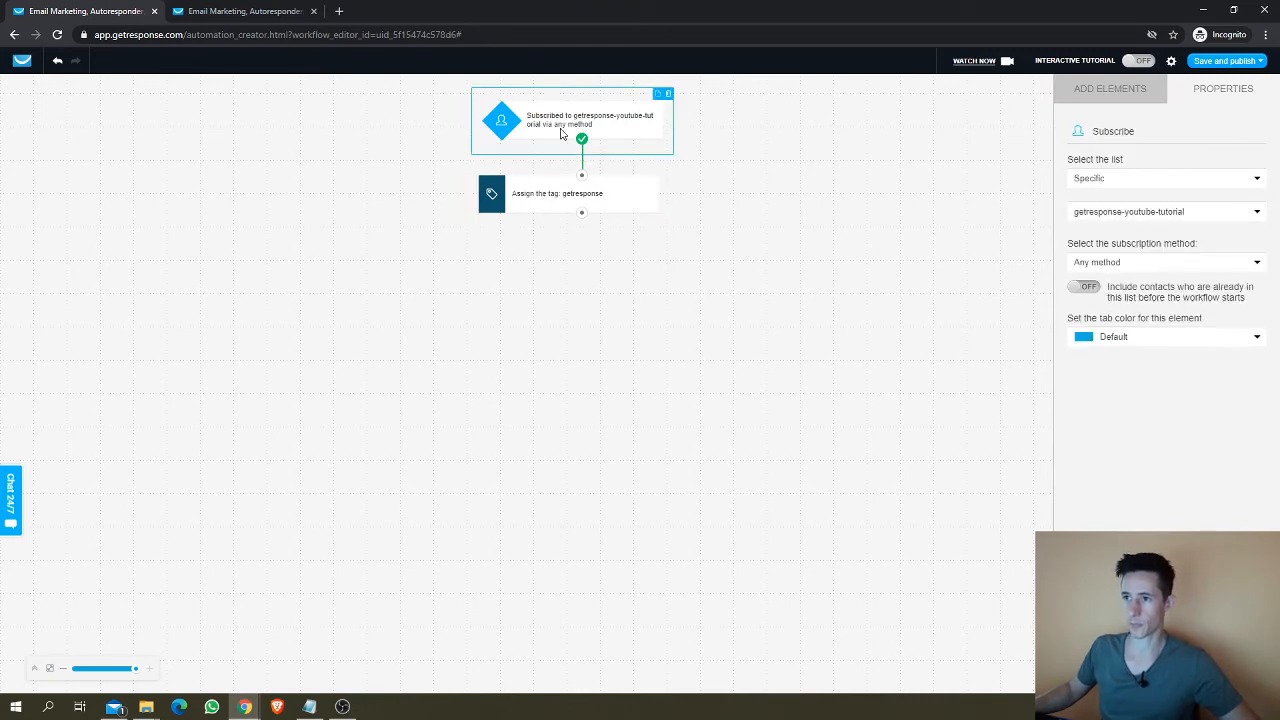
click(557, 203)
click(886, 187)
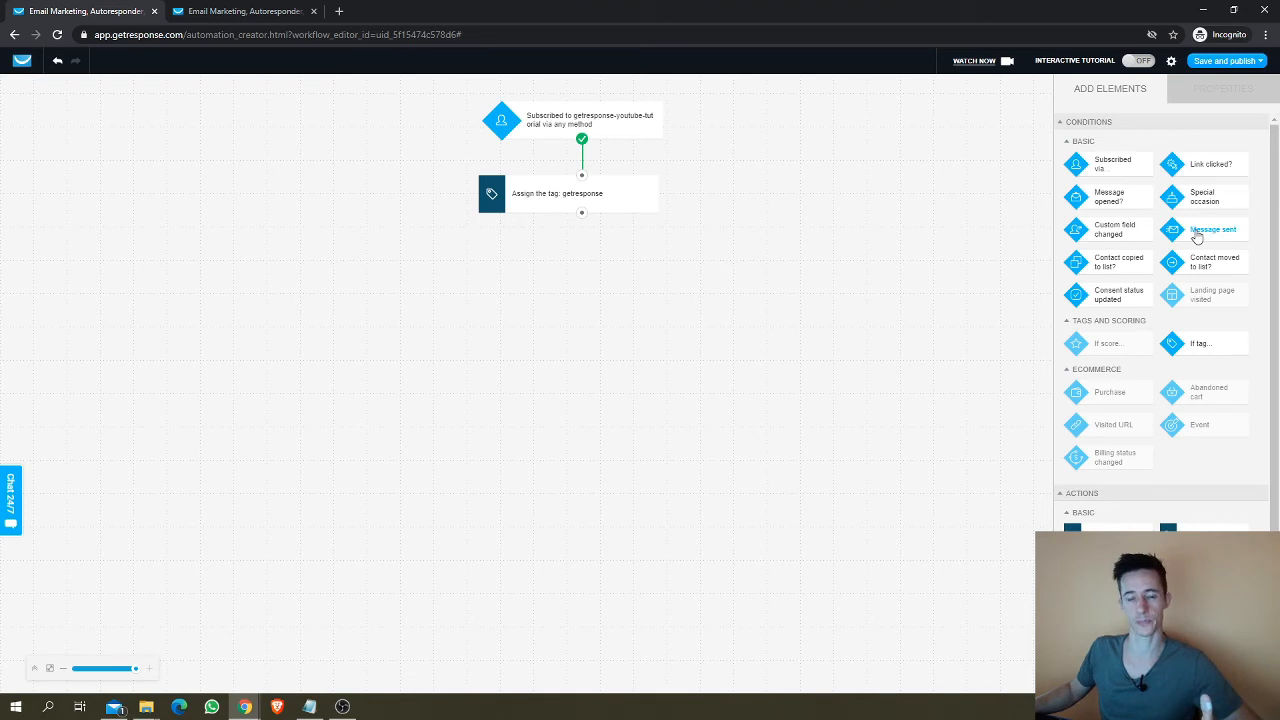
click(240, 12)
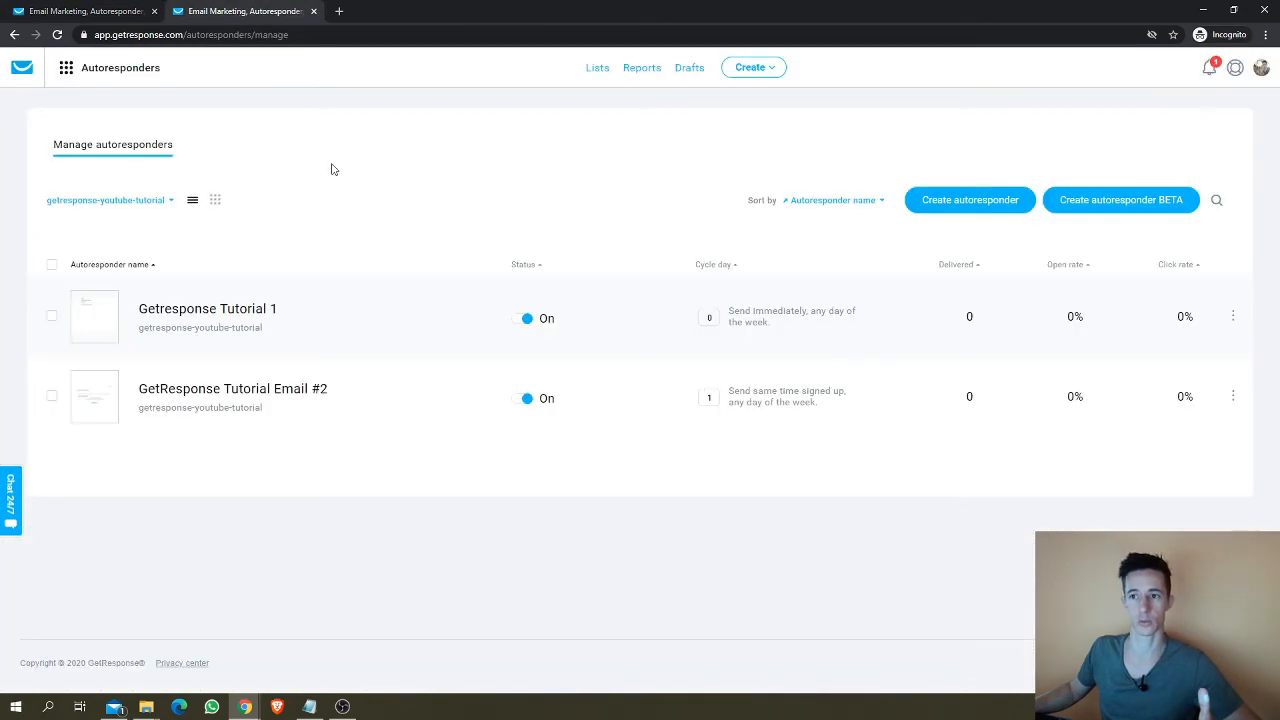
click(82, 10)
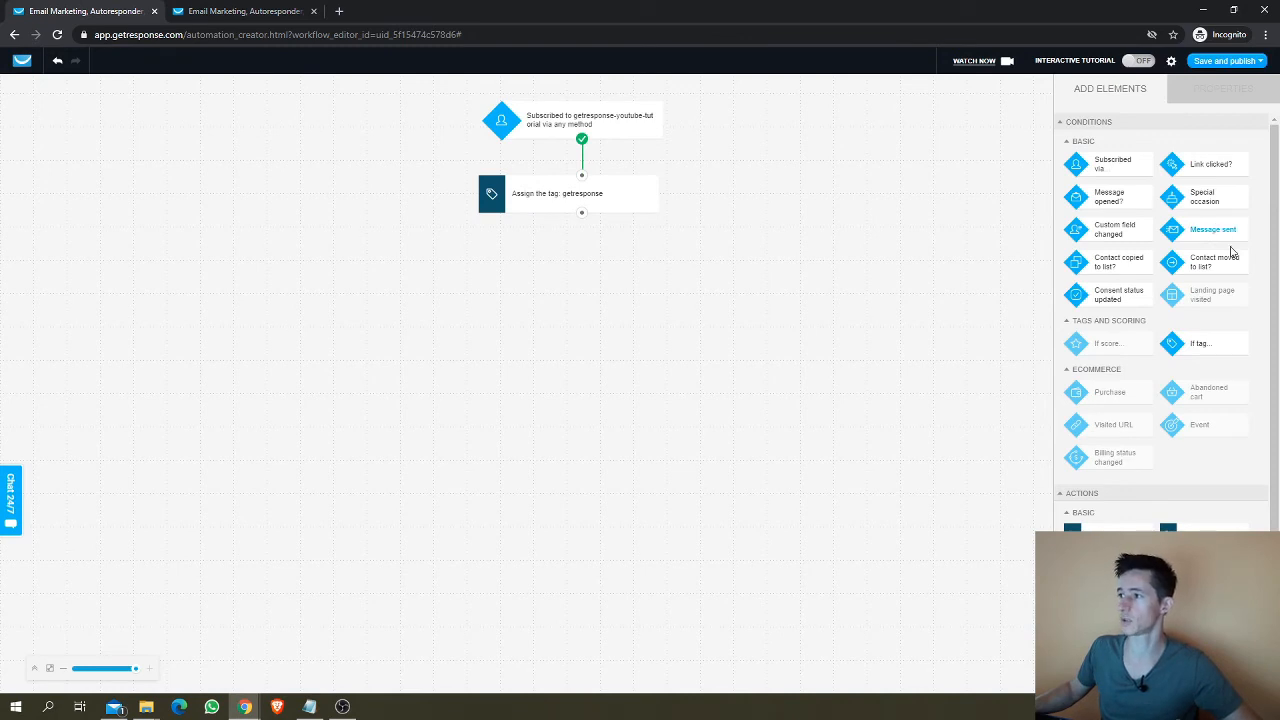
Step: Add a Send message action below the getresponse Tag action and check the autoresponder list in the other browser tab
mouse_move(1212, 427)
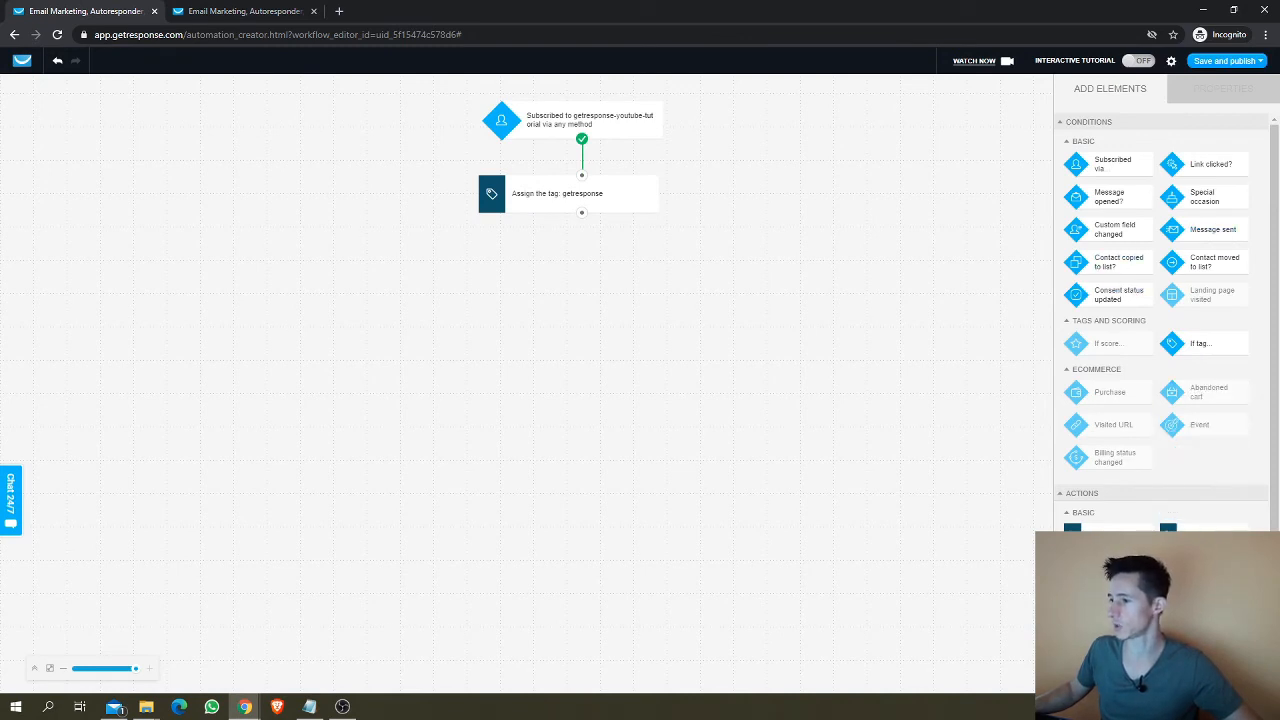
drag(1090, 535, 507, 262)
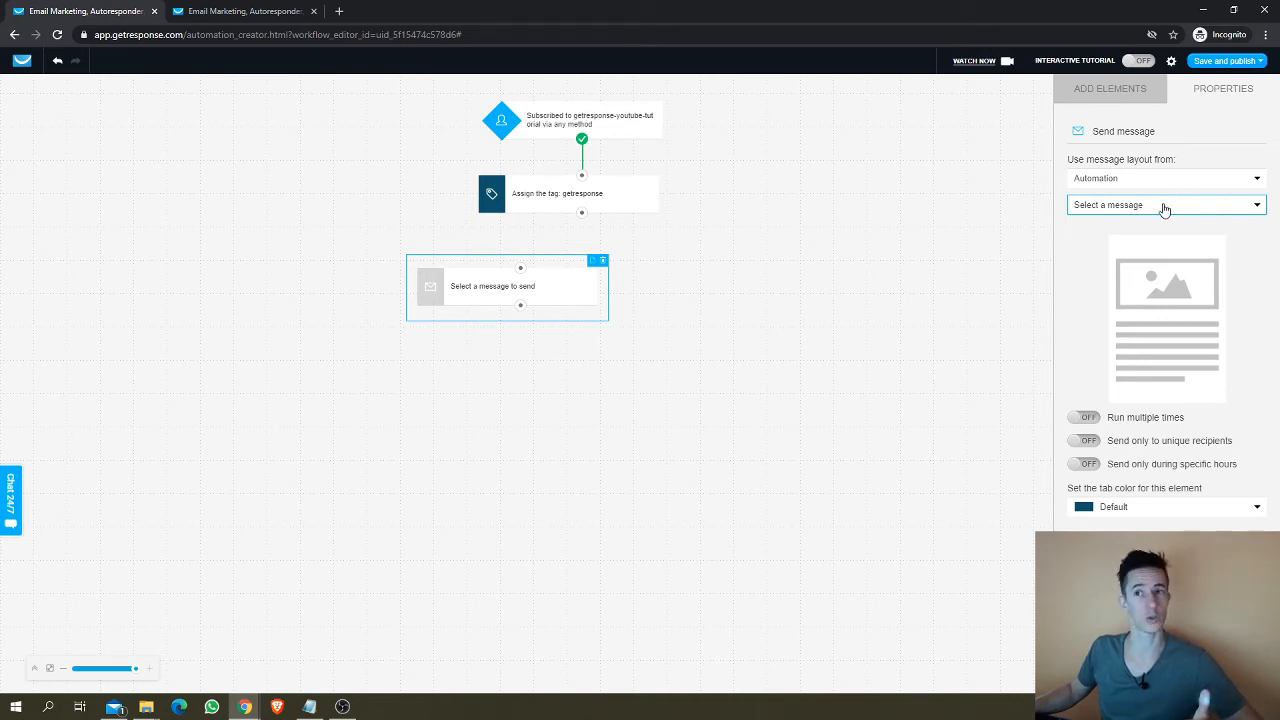
click(218, 12)
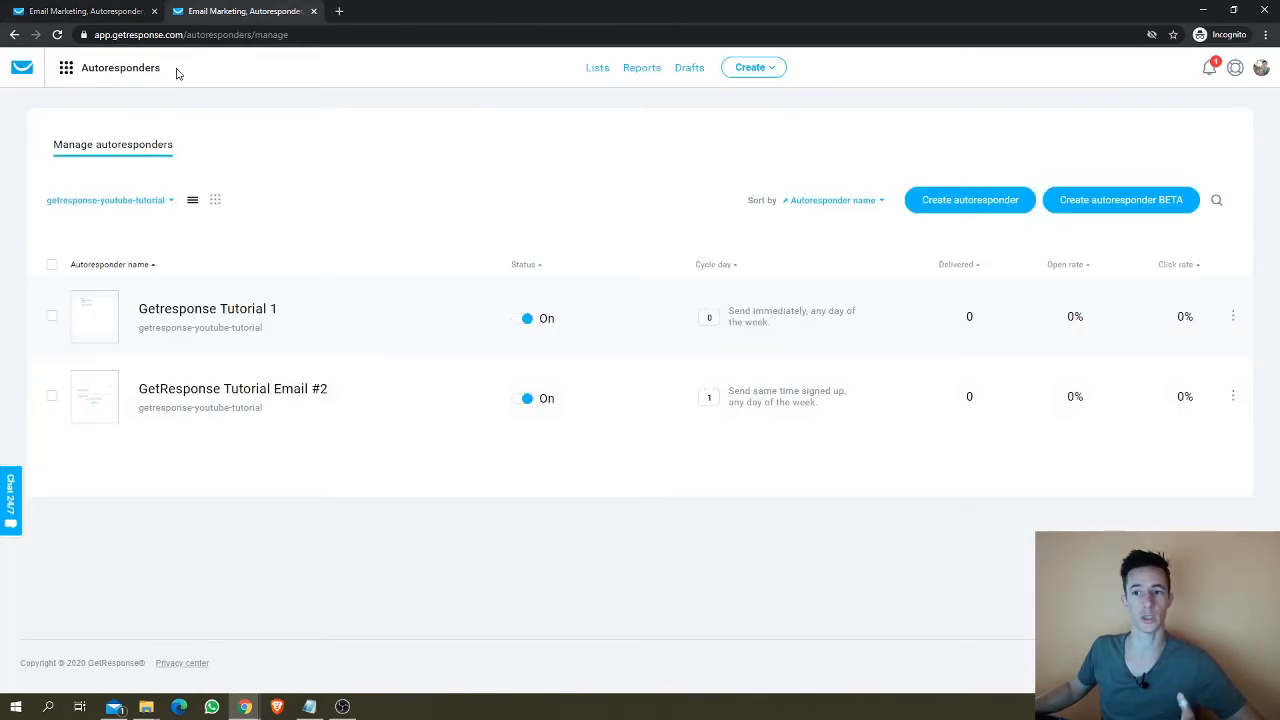
click(100, 12)
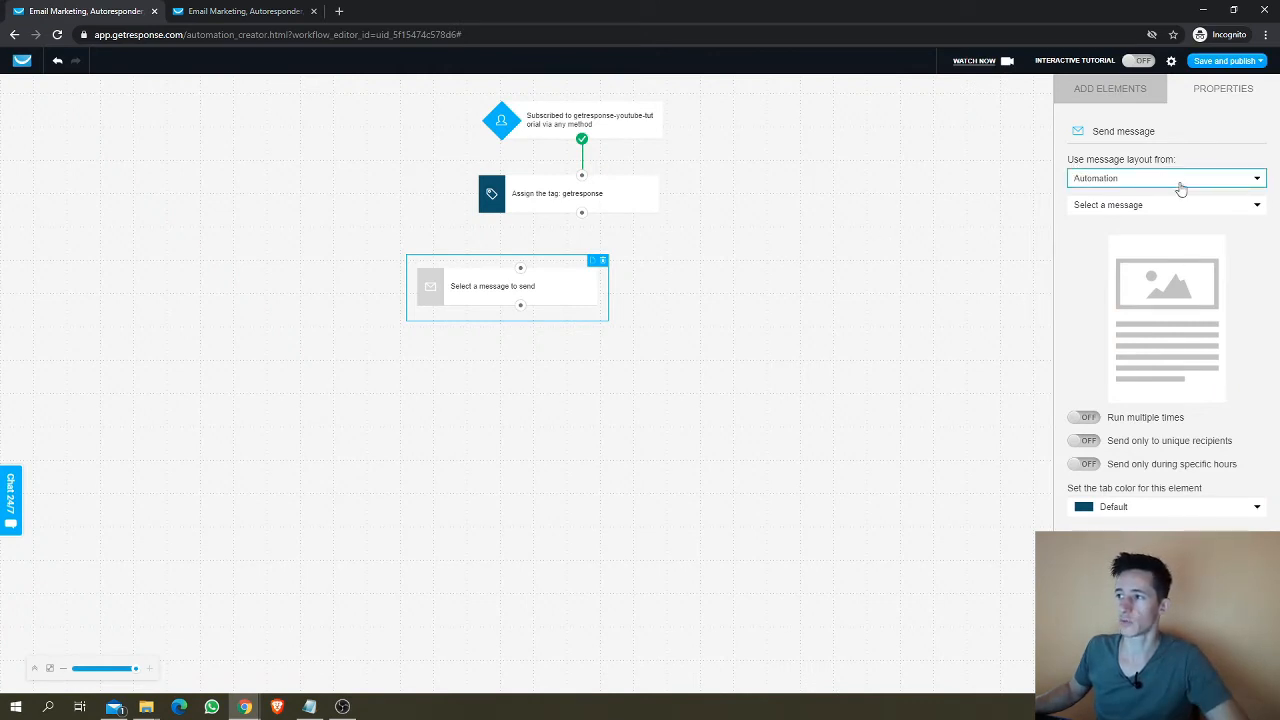
Step: Copy the autoresponder Getresponse Tutorial 1 as the Send message action's automation message, using the getresponse-youtube-tutorial list's language settings for the footer
click(1178, 184)
click(1147, 231)
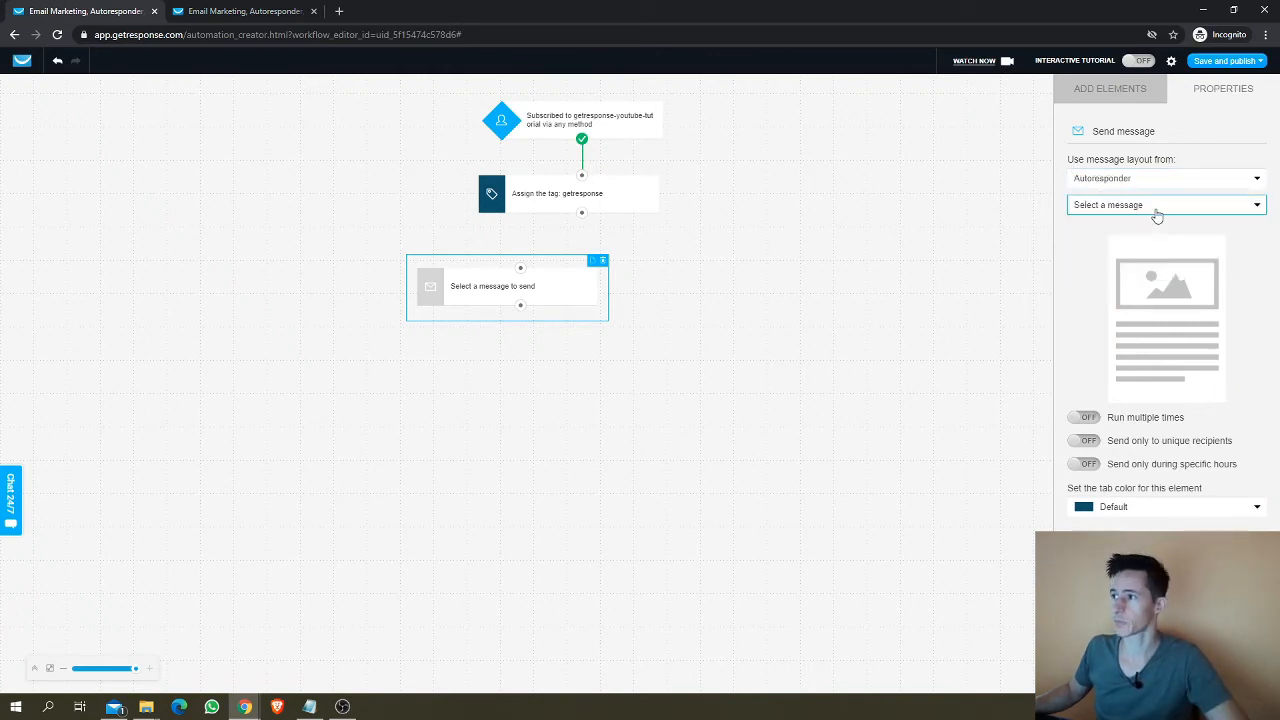
click(1157, 208)
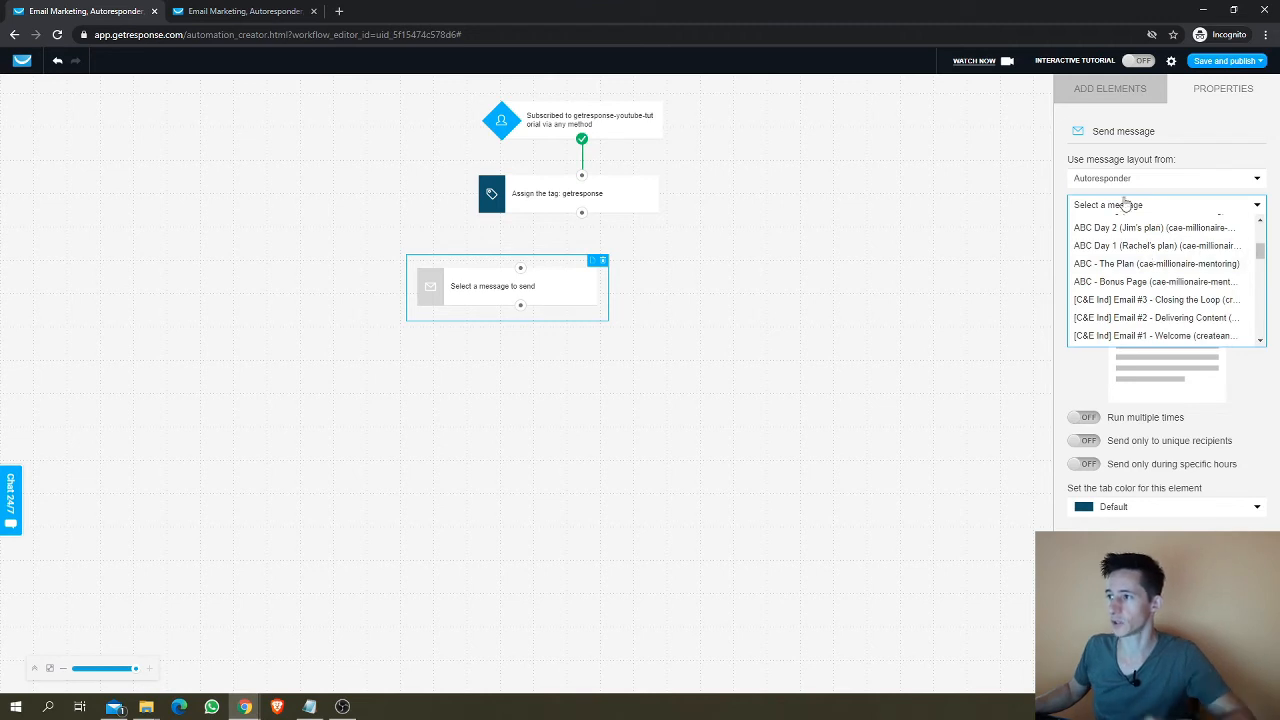
scroll(1150, 245, down, 5)
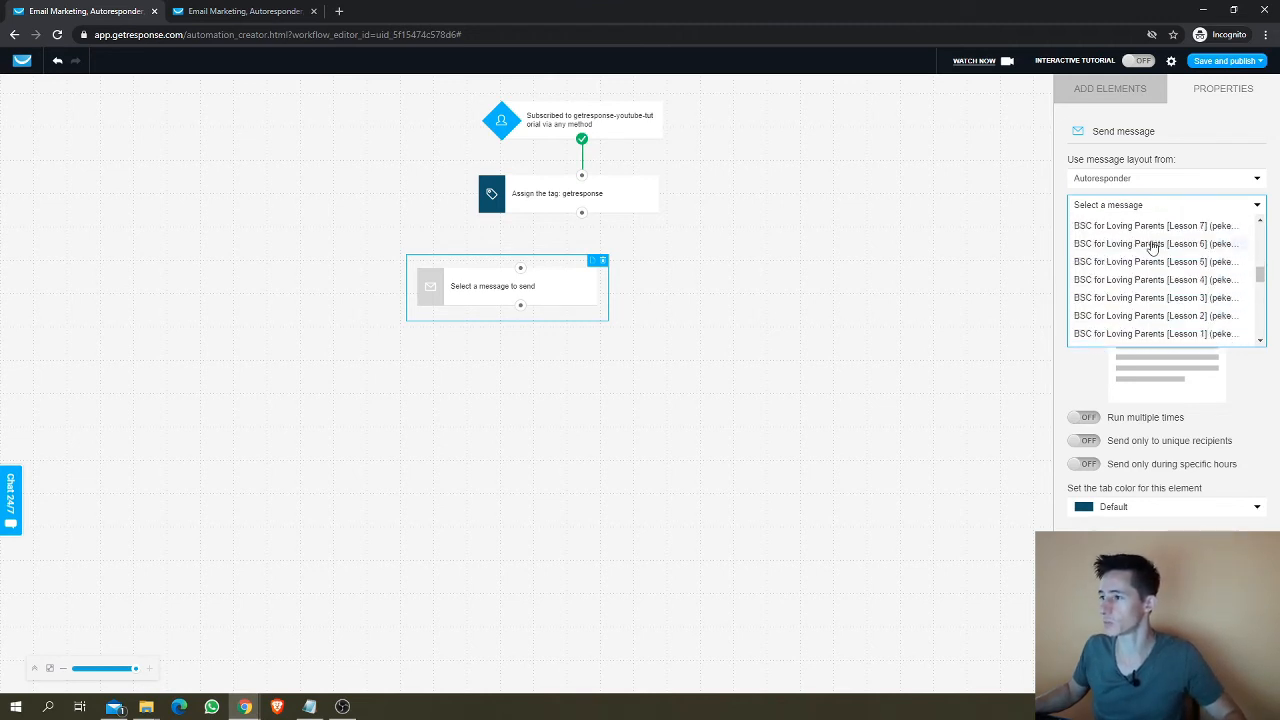
scroll(1155, 258, up, 10)
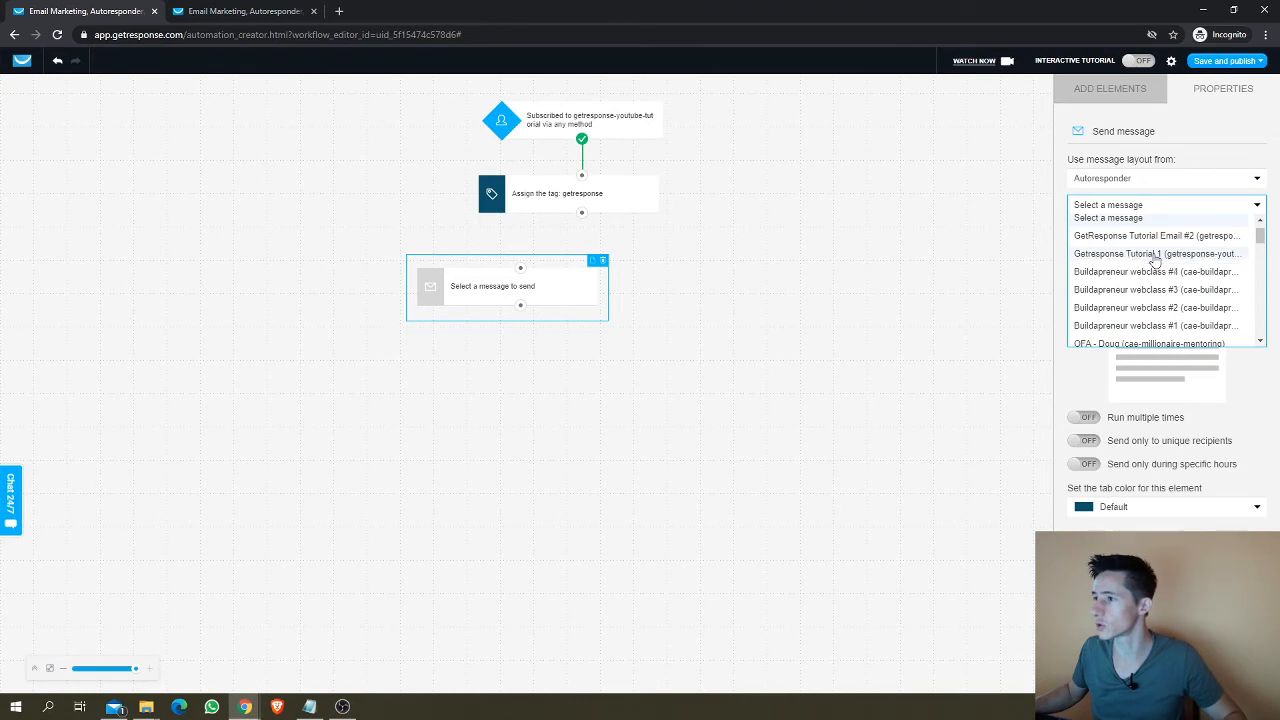
click(1155, 254)
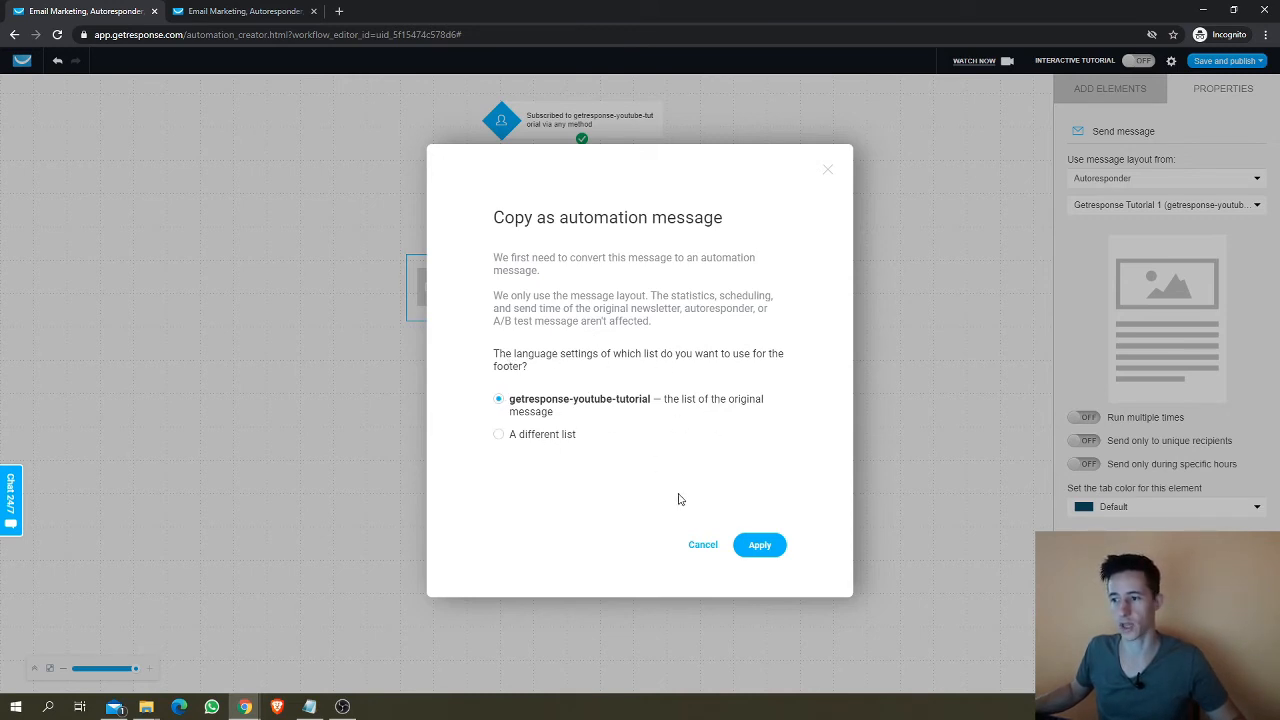
click(763, 550)
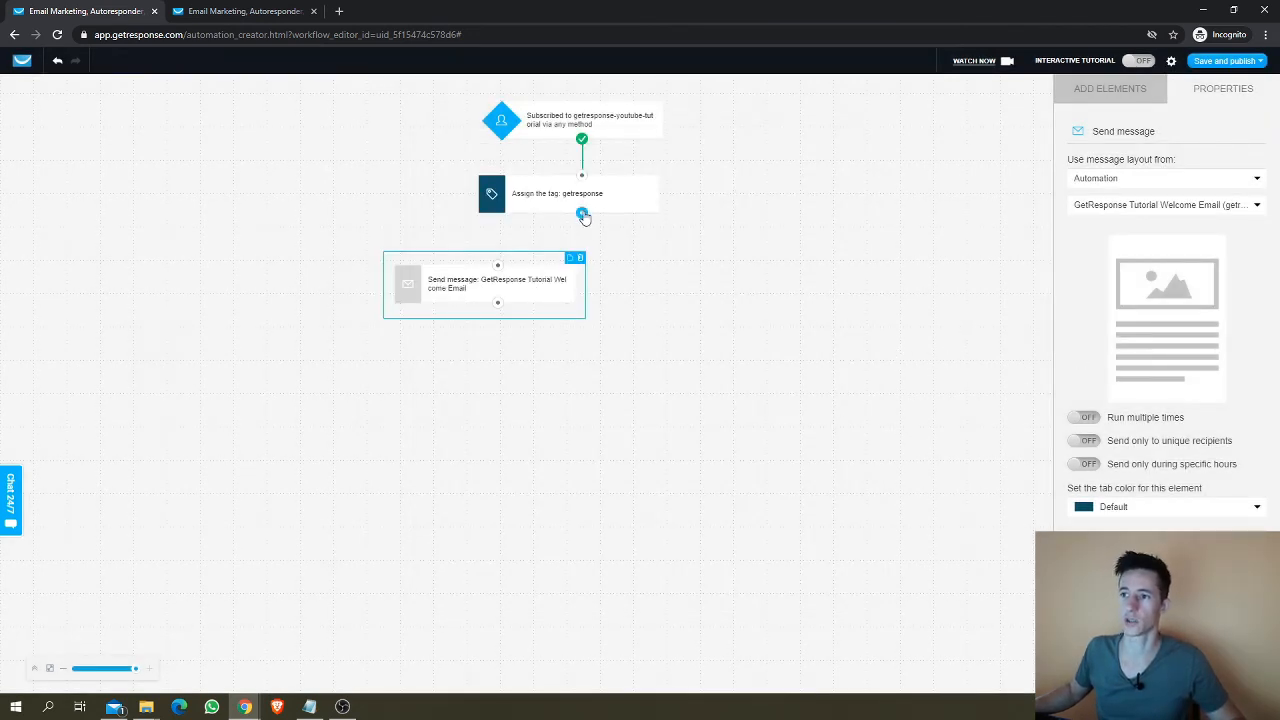
Step: Connect the getresponse Tag action to the Send message action and align the message directly below it
drag(581, 212, 497, 268)
drag(613, 304, 608, 292)
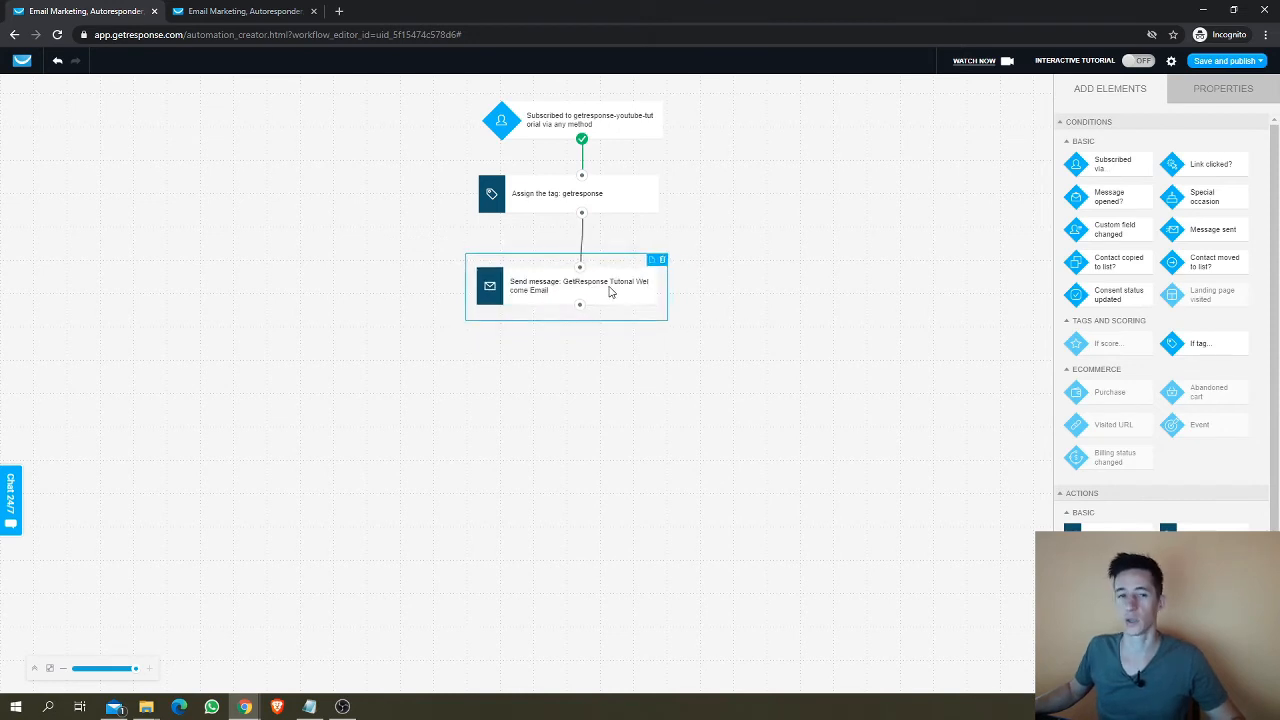
click(608, 290)
click(245, 11)
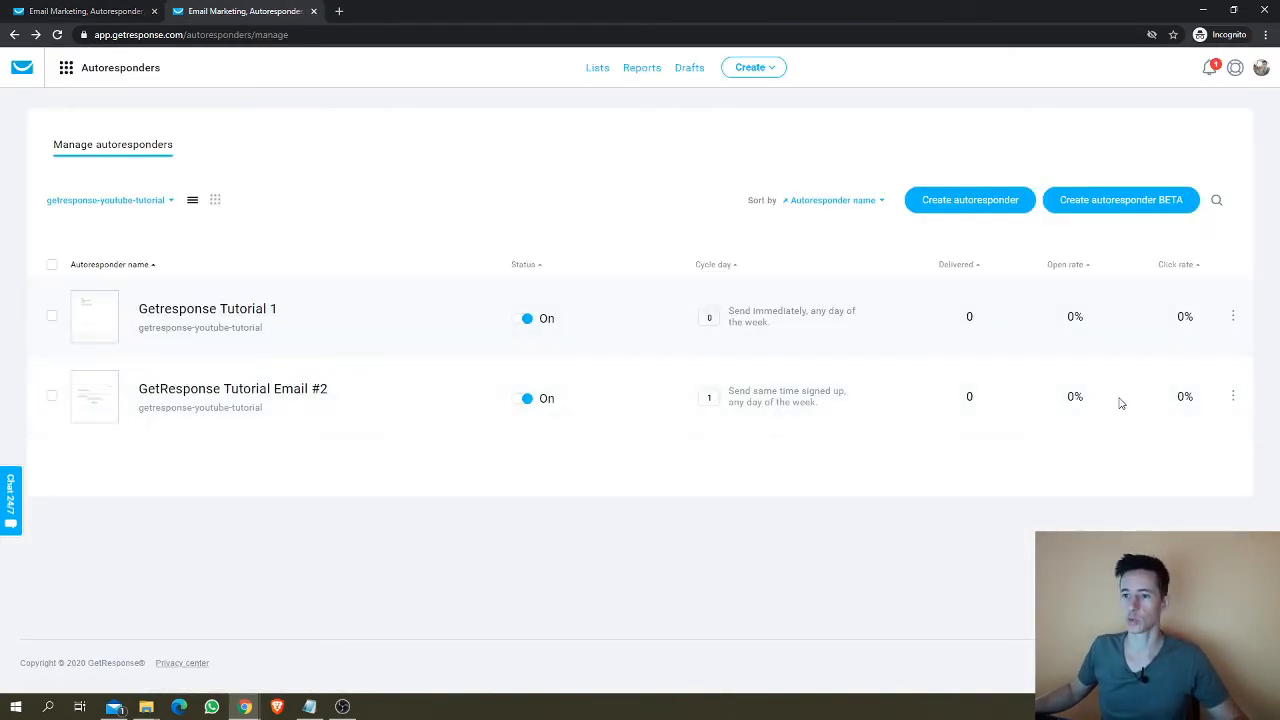
click(60, 12)
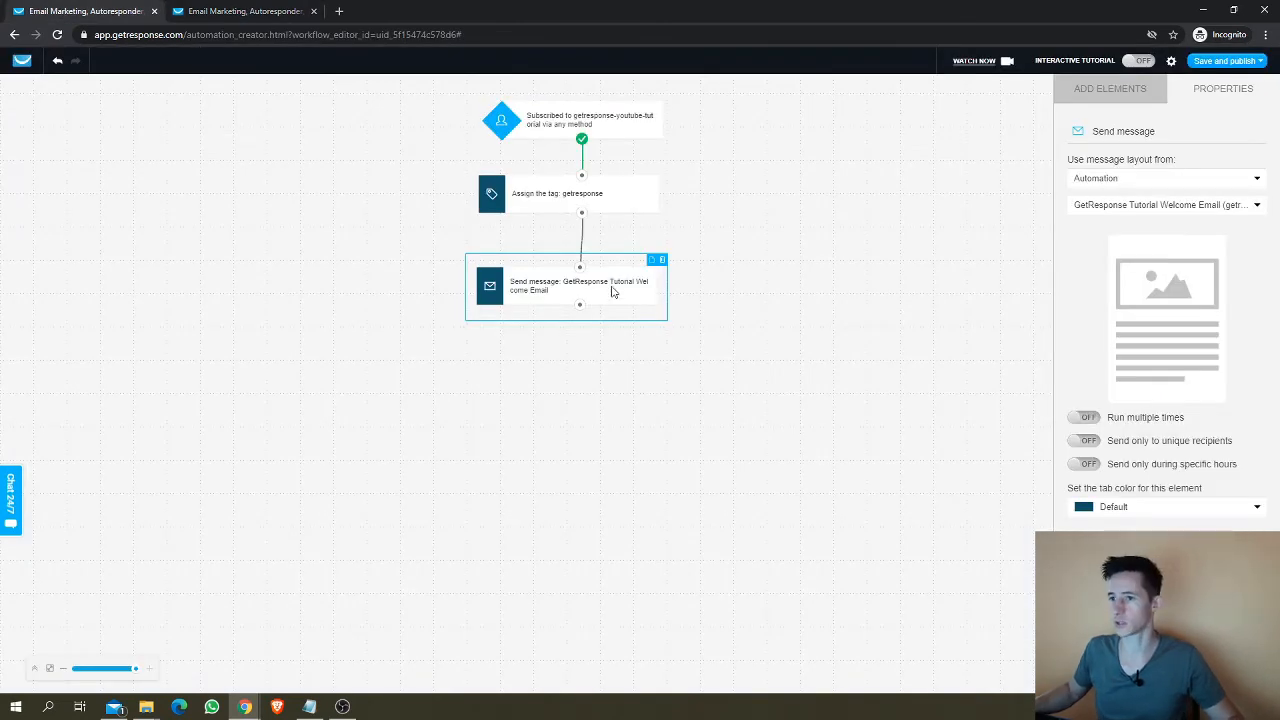
drag(611, 289, 612, 282)
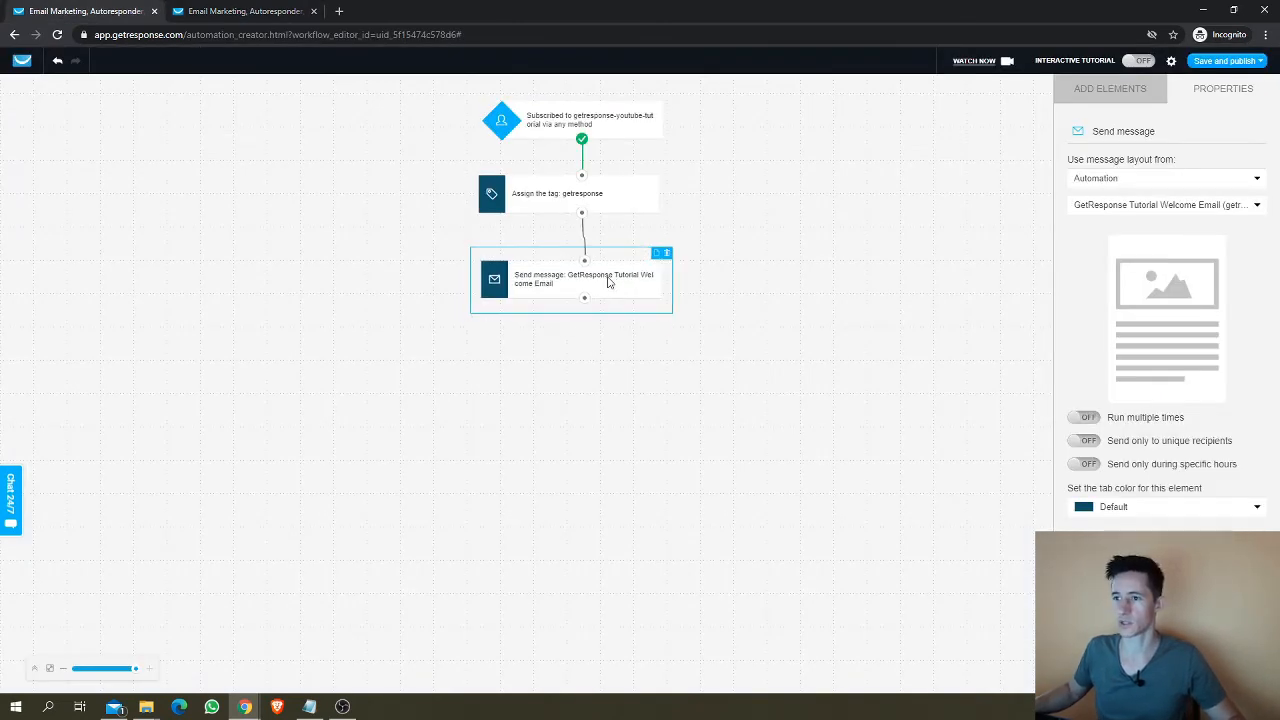
Step: Add a Wait action of 1 day below the welcome email's Send message action, connect the two and align them
click(1117, 92)
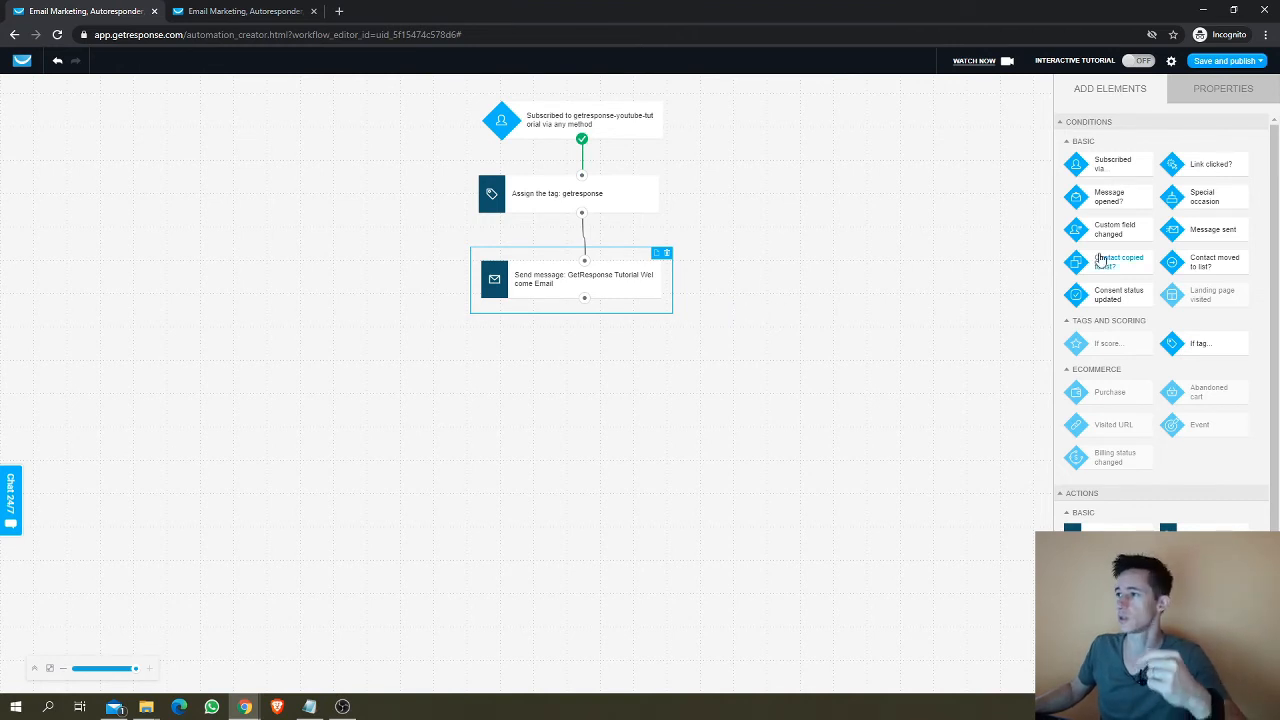
click(222, 8)
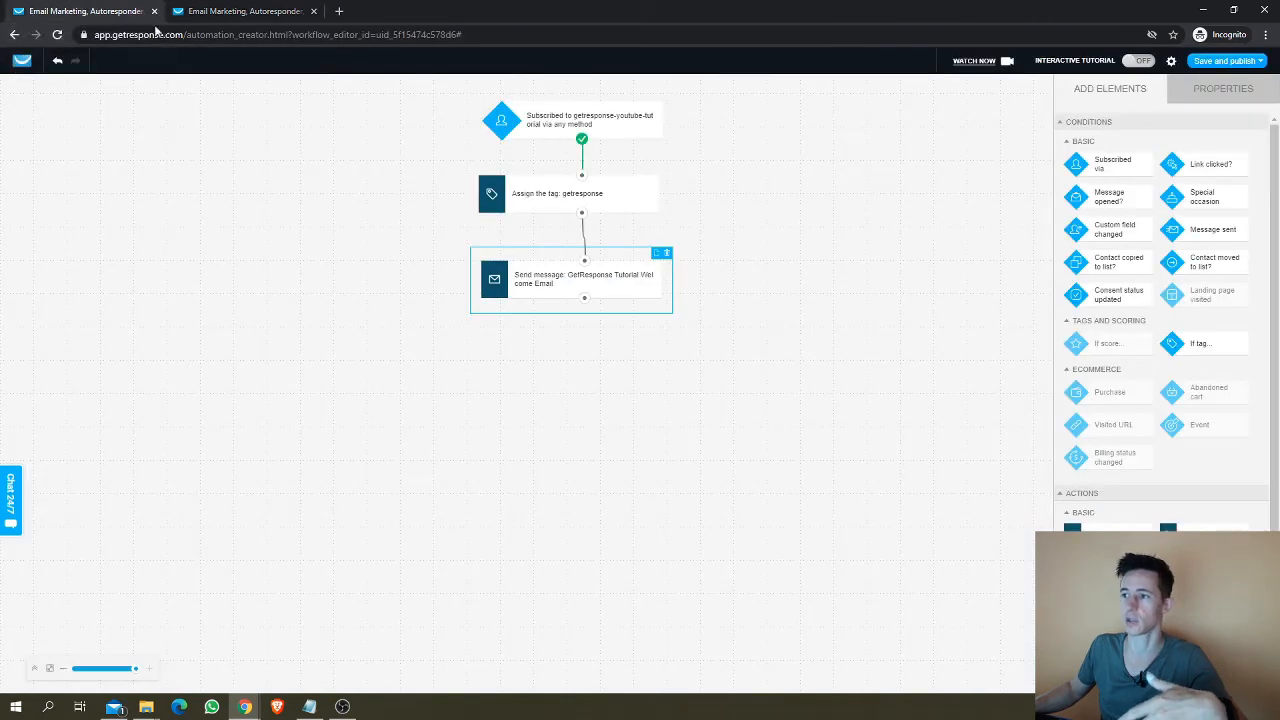
click(85, 10)
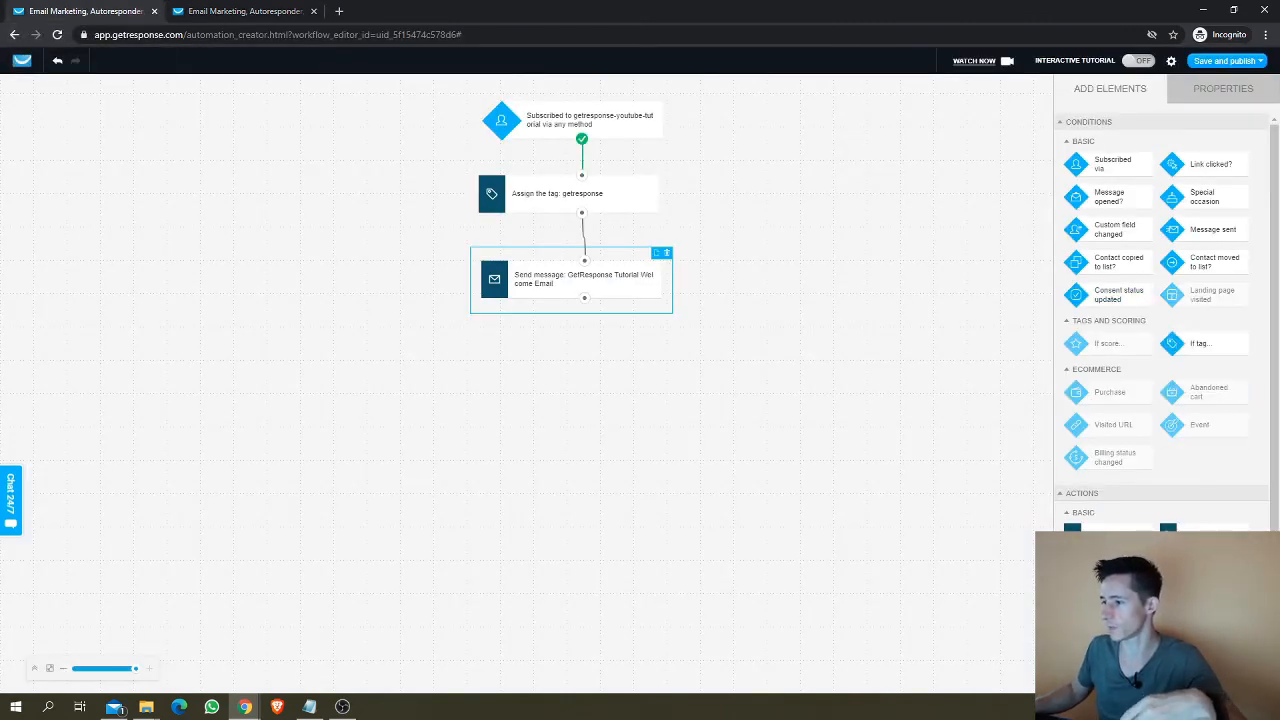
scroll(1160, 300, down, 1)
drag(1100, 534, 600, 356)
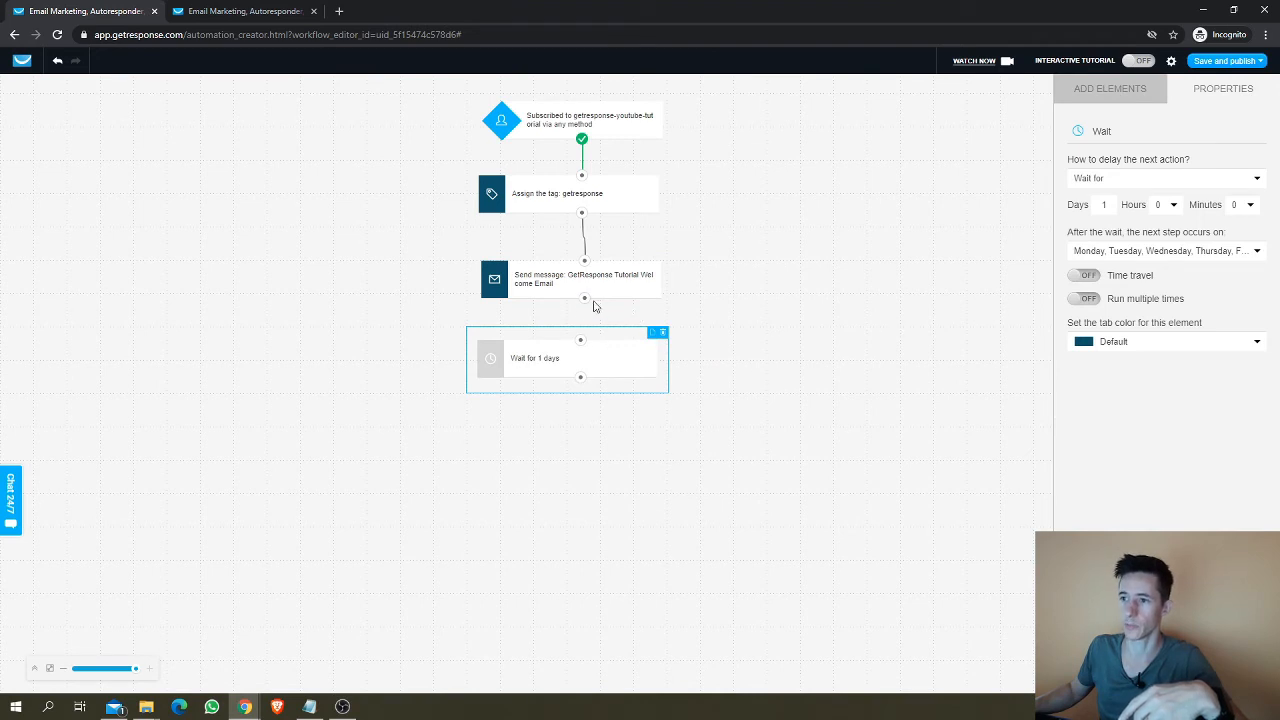
drag(584, 298, 581, 341)
click(620, 371)
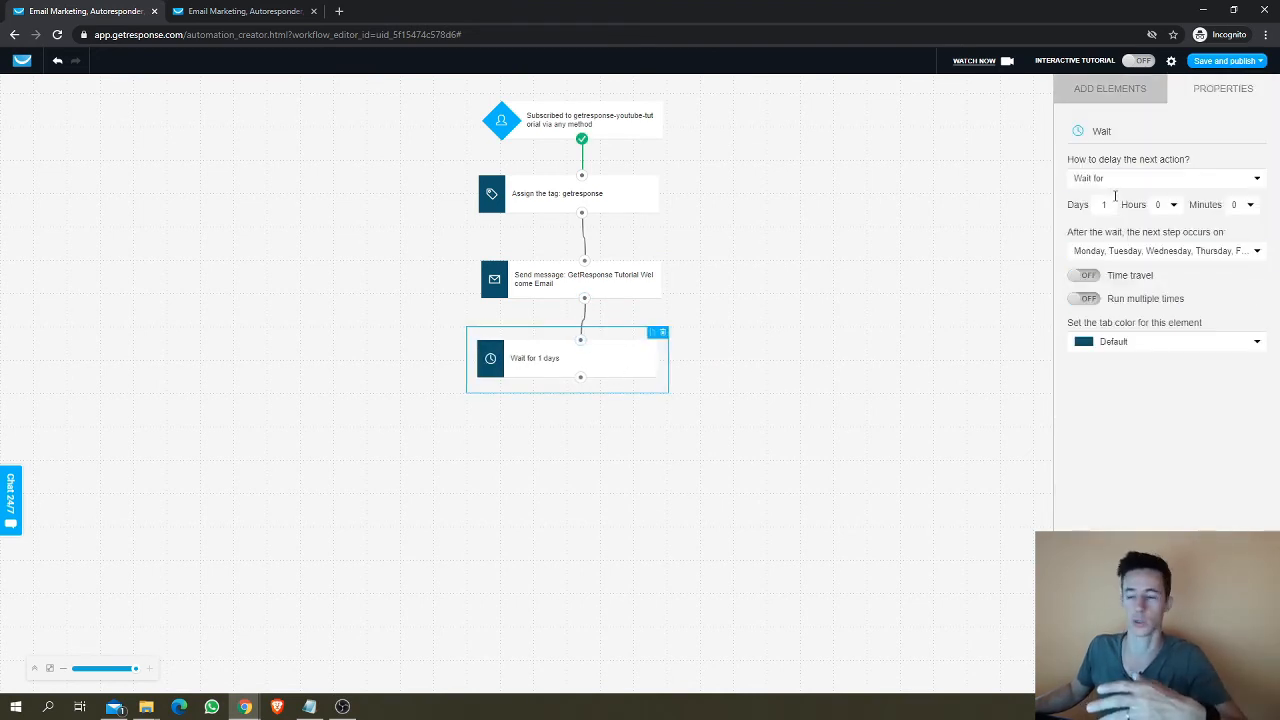
drag(587, 357, 591, 357)
Step: Add a Send message action below Wait and copy autoresponder GetResponse Tutorial Email #2 as its automation message, using the getresponse-youtube-tutorial list's footer language settings
click(1118, 96)
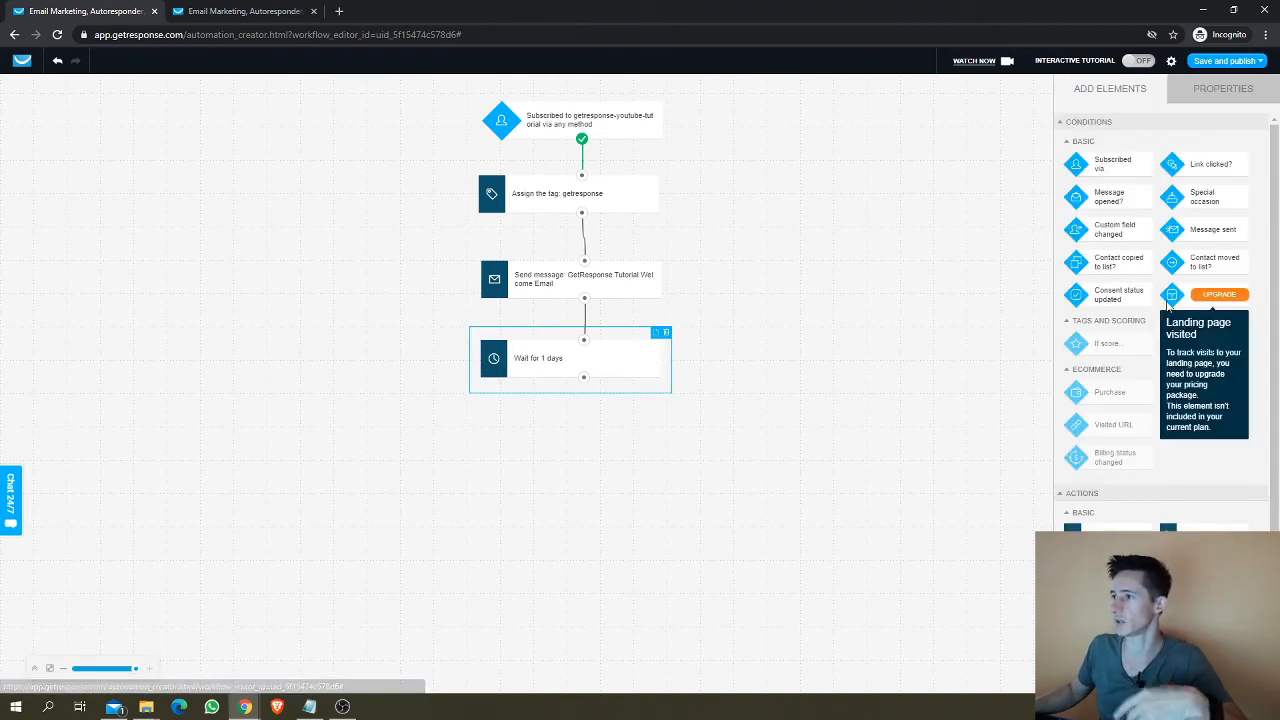
drag(1100, 535, 585, 500)
click(1133, 232)
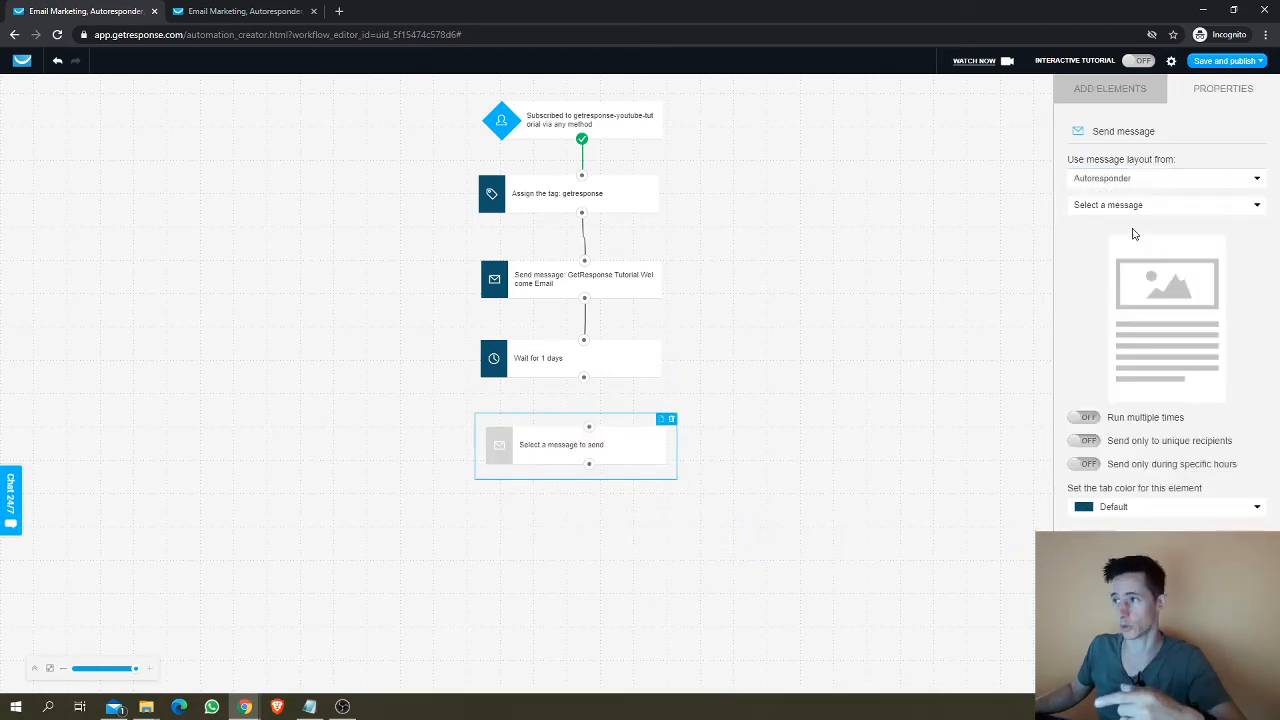
click(1147, 208)
click(1150, 264)
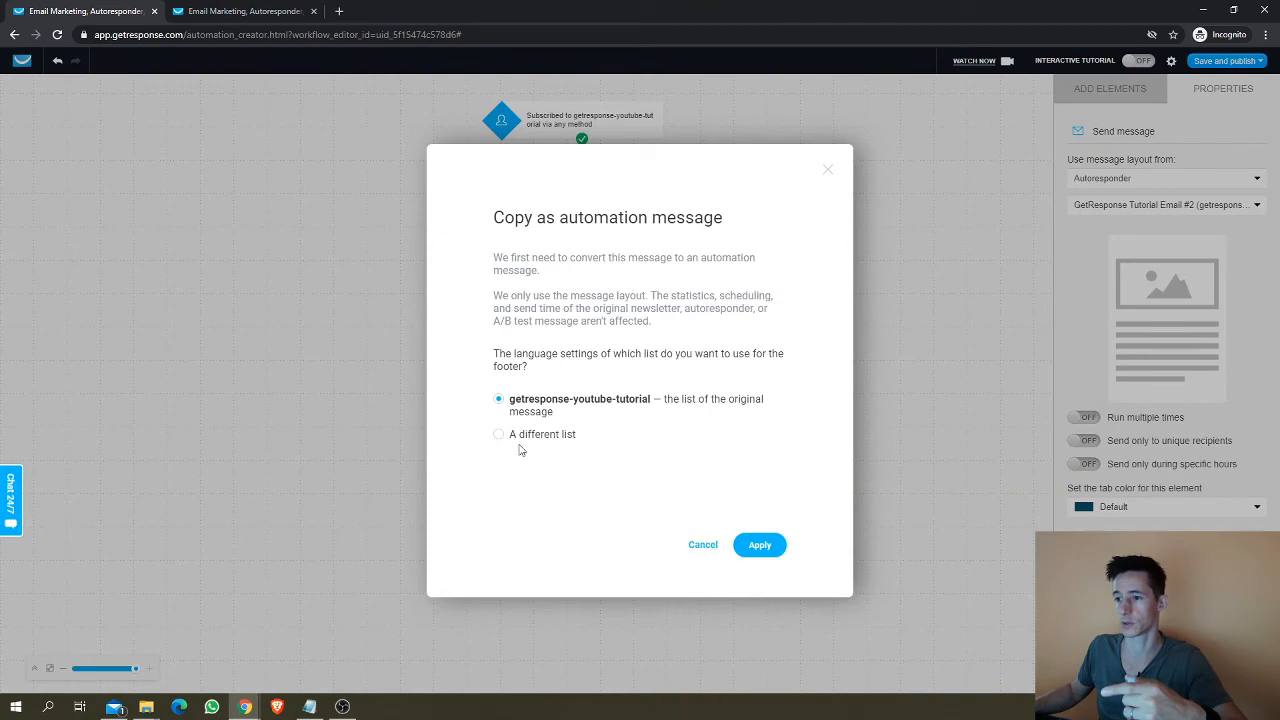
click(759, 545)
Step: Connect the Wait action to the Email #2 message and remove the connection between the welcome message and the Wait action
drag(618, 449, 614, 485)
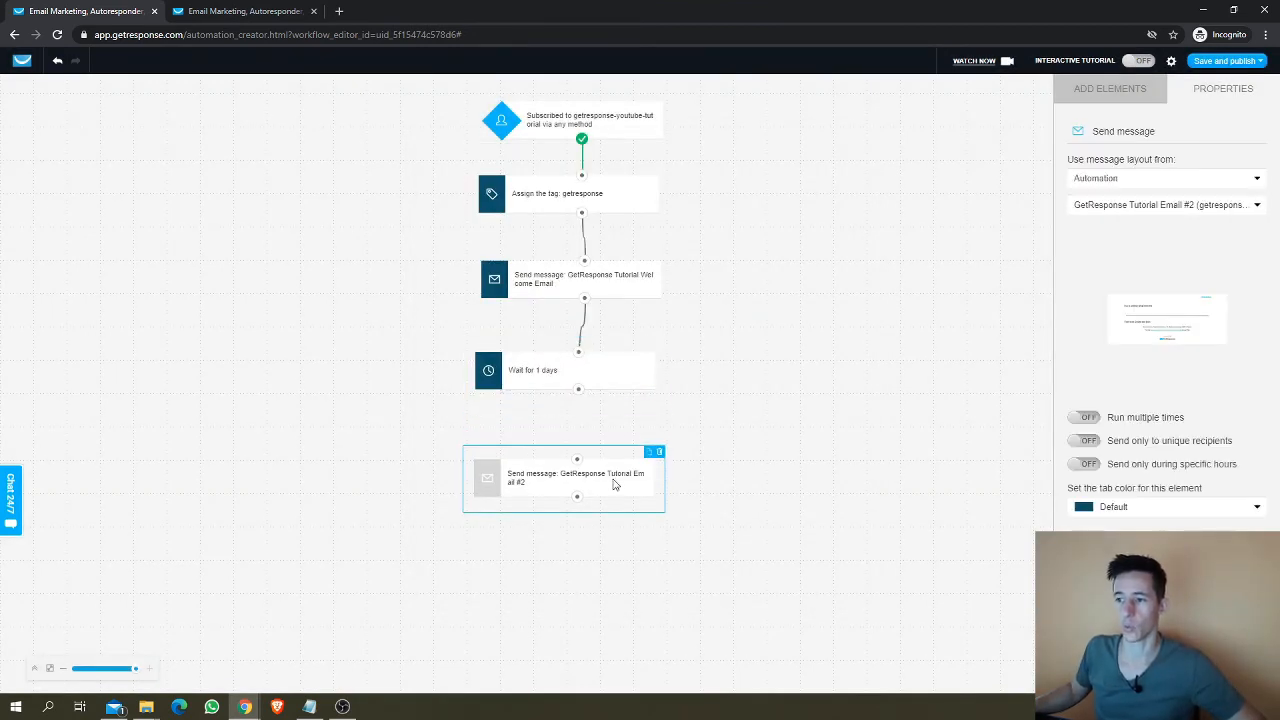
drag(617, 379, 613, 391)
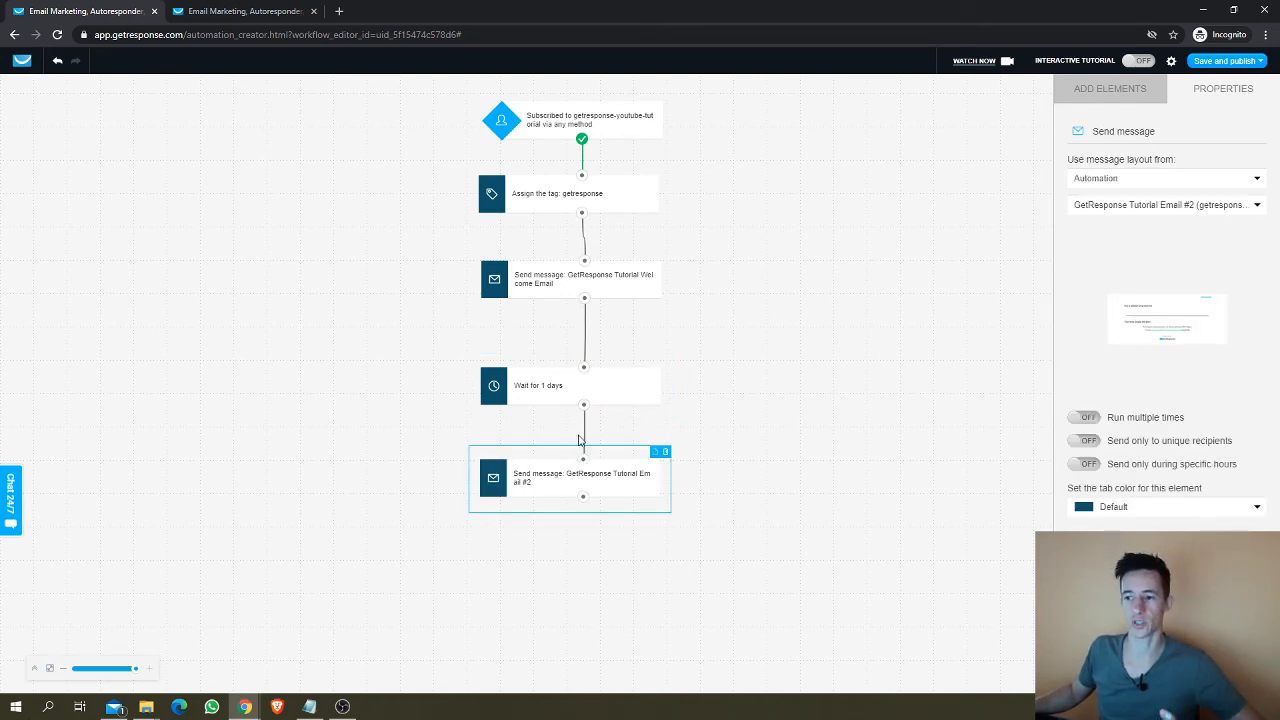
click(587, 341)
click(586, 338)
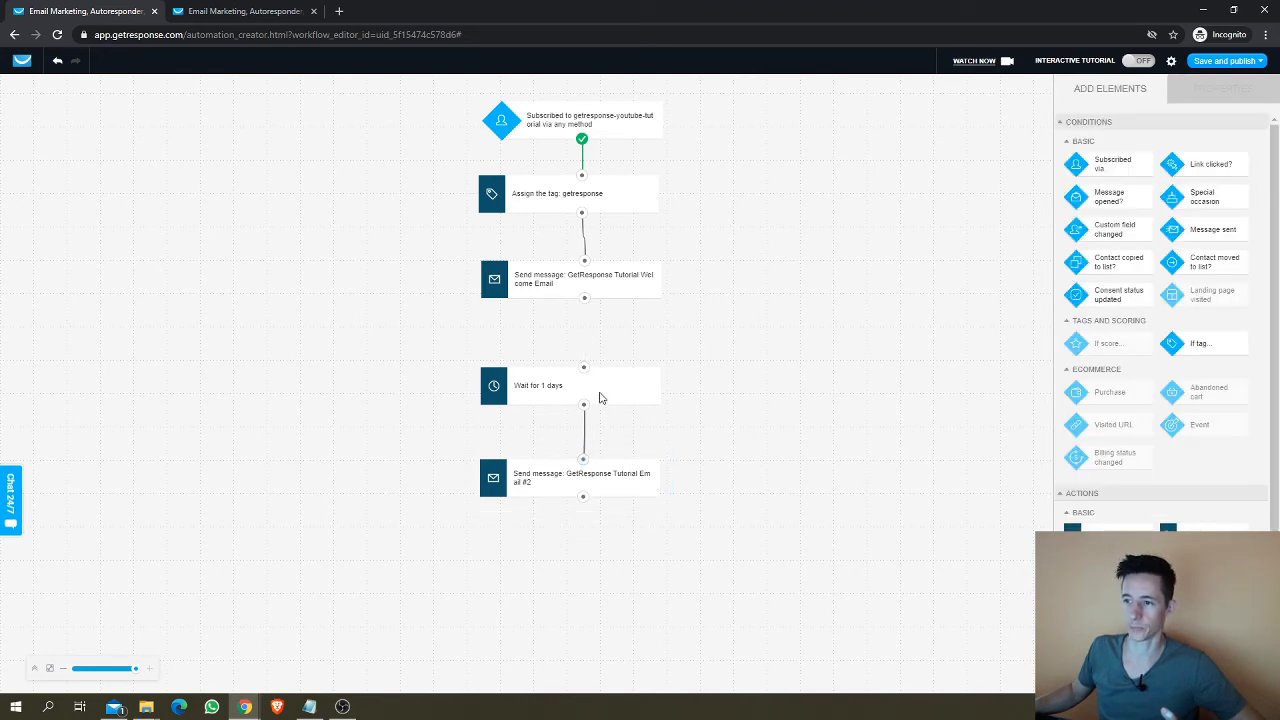
drag(598, 397, 601, 420)
click(603, 491)
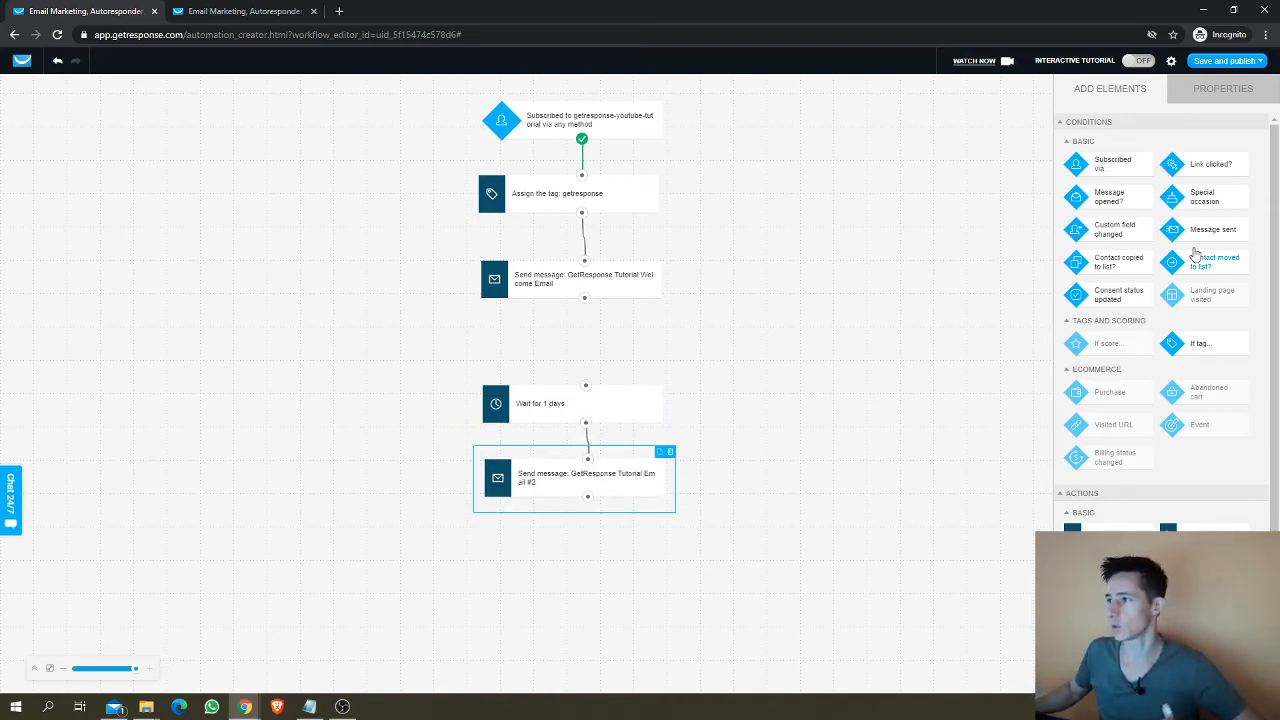
Step: Add a Message opened condition to the workflow and move the Wait and Email #2 actions down to make room for it
drag(1118, 205, 430, 330)
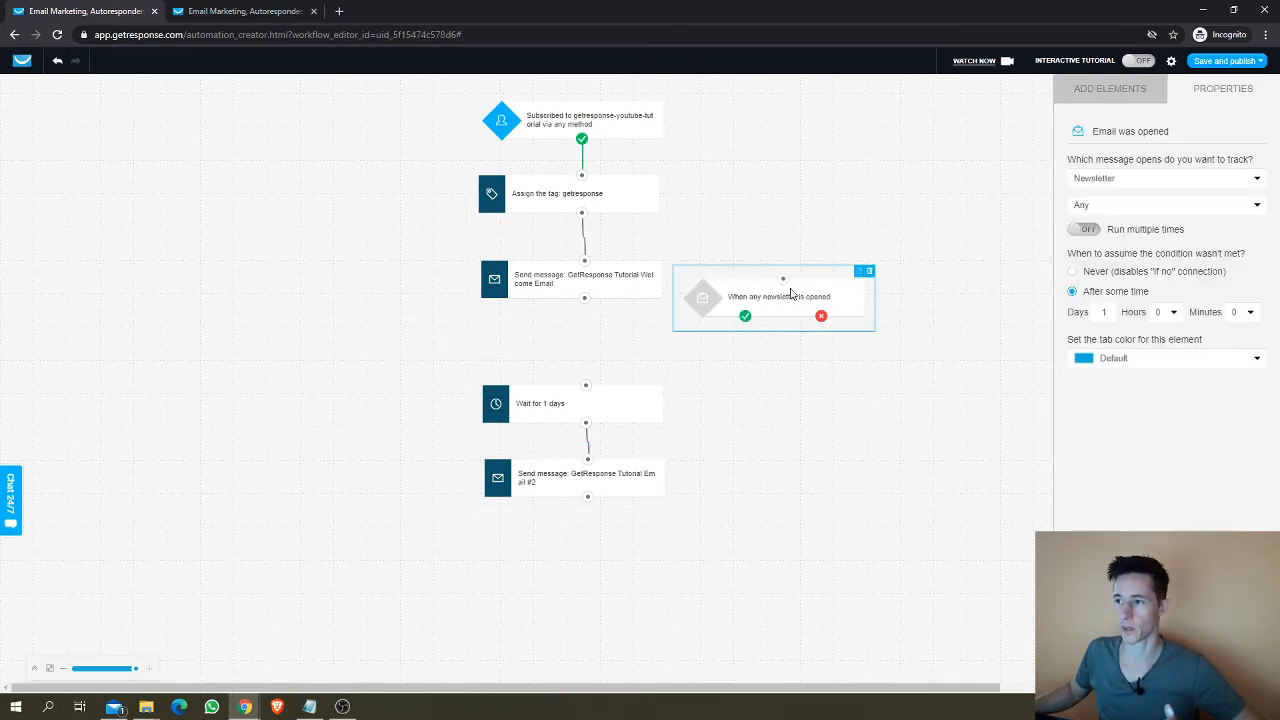
drag(790, 293, 796, 327)
drag(563, 534, 563, 548)
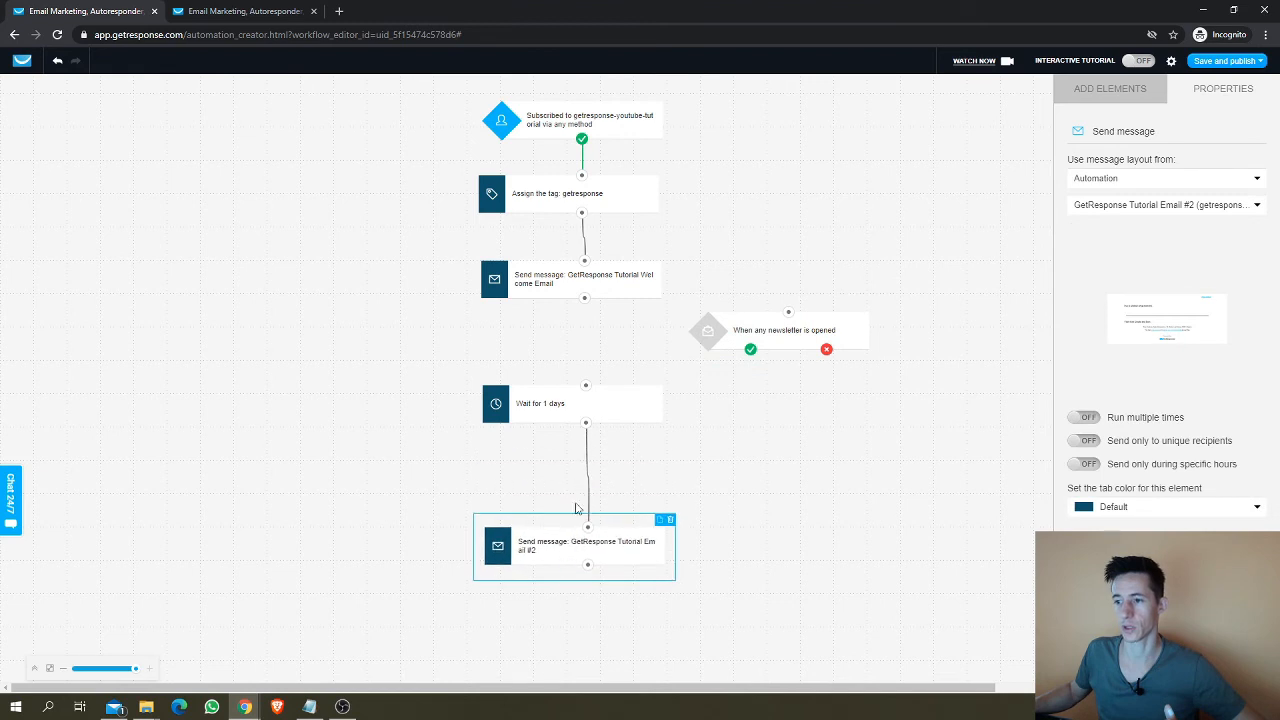
drag(563, 410, 567, 461)
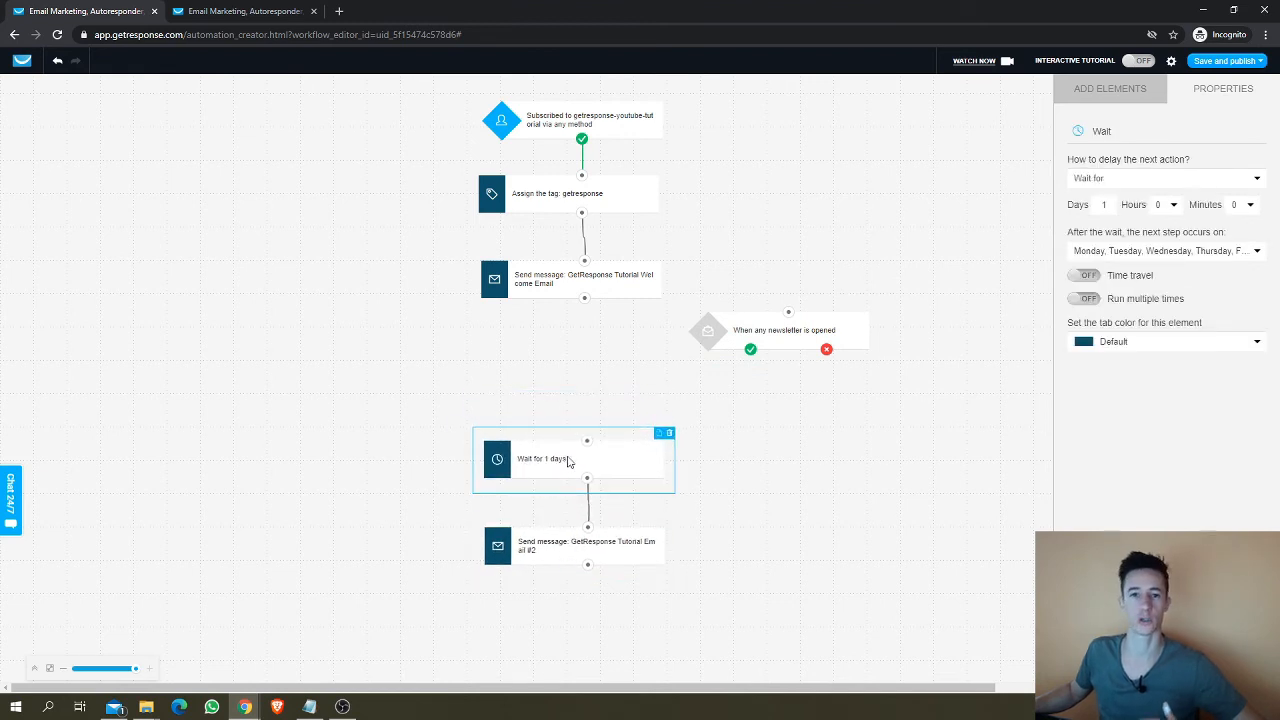
Step: Make the opened condition track the specific automation message GetResponse Tutorial Welcome Email and connect it directly below the welcome message
drag(786, 340, 496, 381)
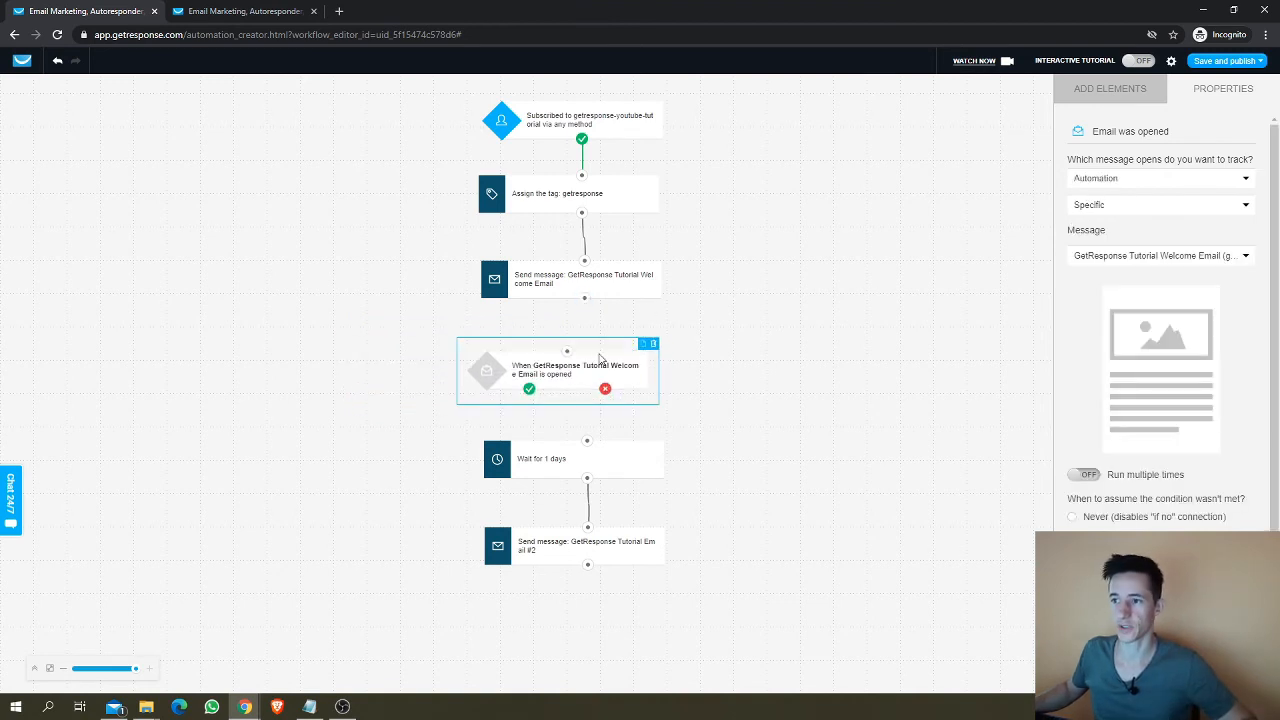
drag(597, 365, 612, 368)
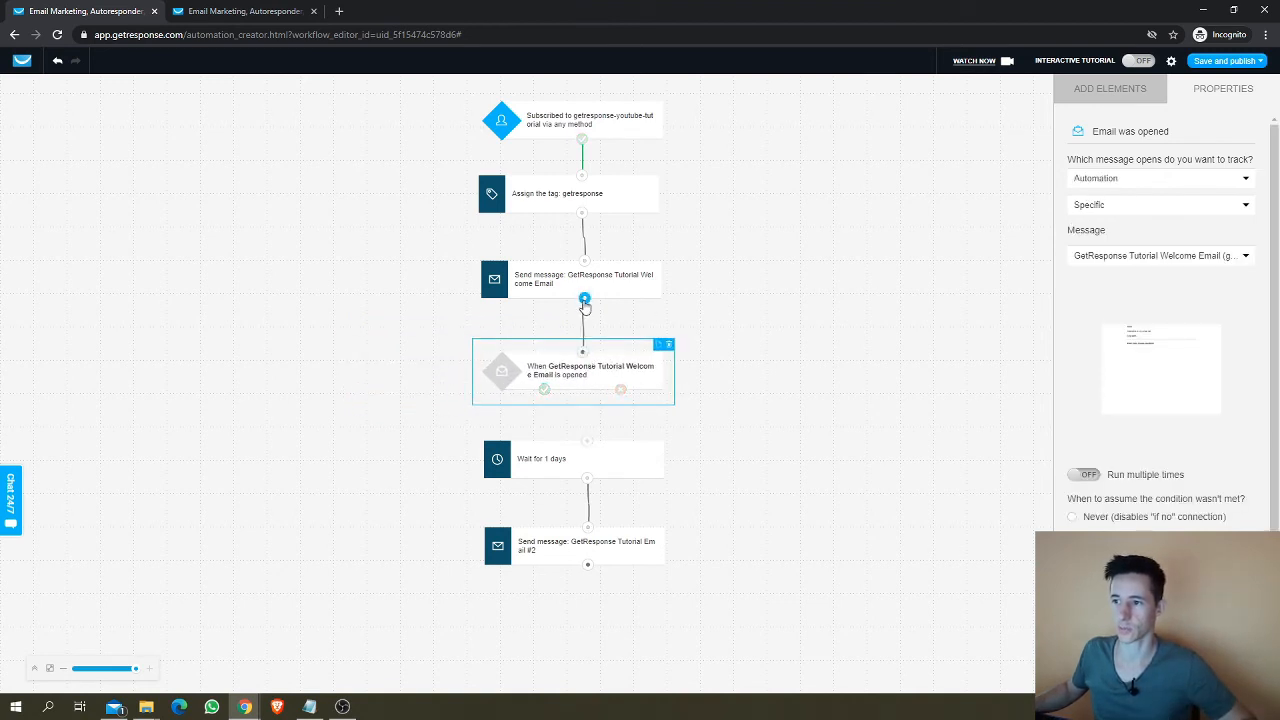
click(614, 368)
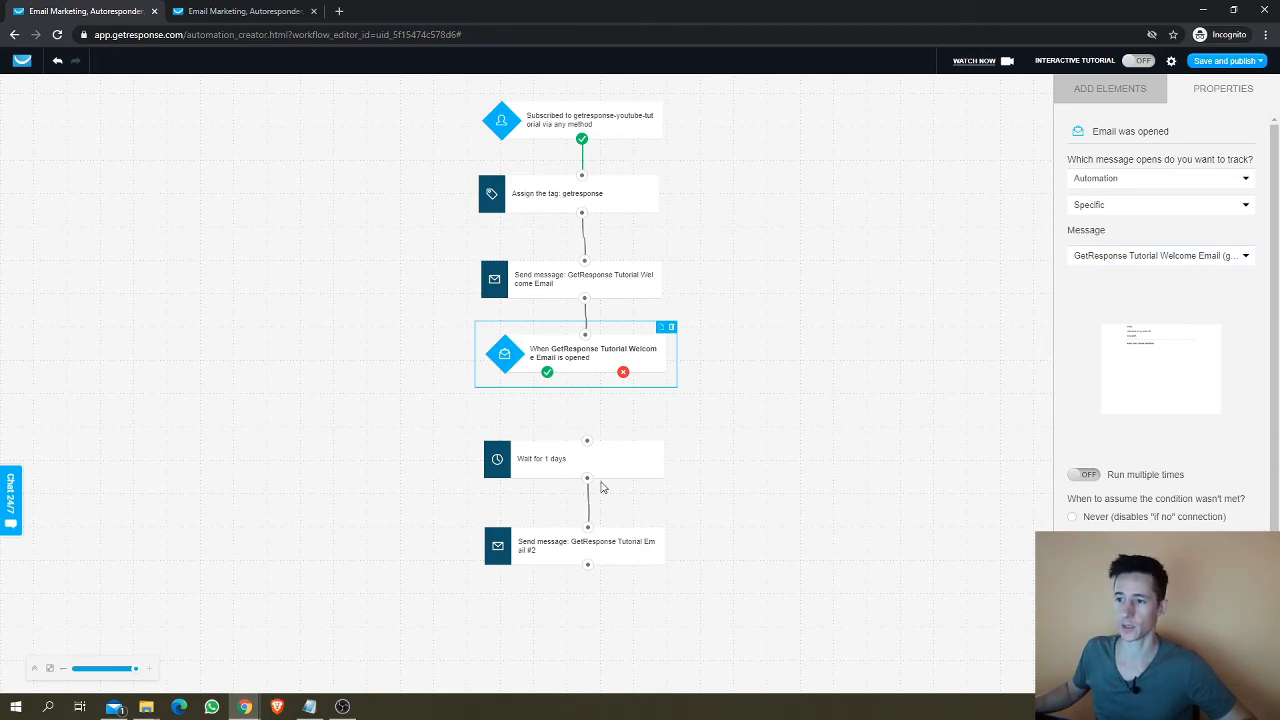
Step: Route the condition's opened branch to the Wait action and its not-opened branch to a new Send message action
drag(590, 360, 450, 451)
drag(583, 546, 396, 536)
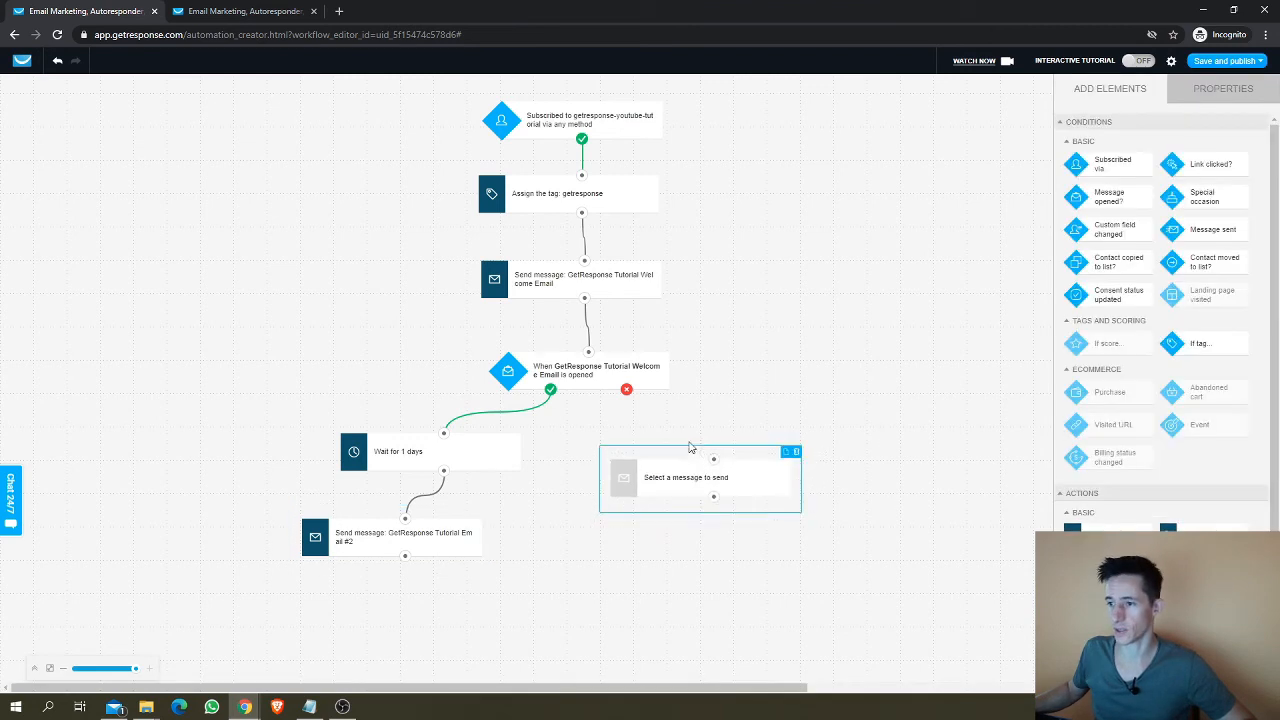
drag(692, 449, 674, 437)
drag(626, 391, 697, 445)
click(668, 462)
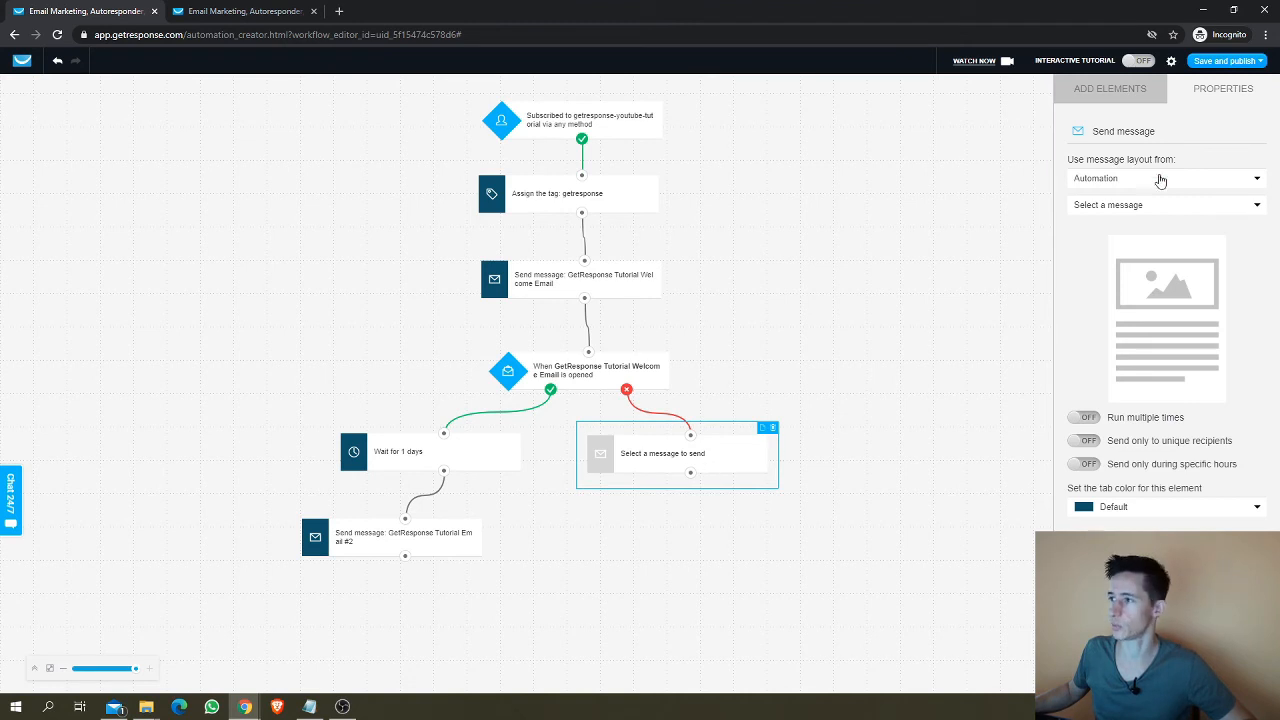
Step: Choose the automation message GetResponse Tutorial Welcome Email for the Send message action on the not-opened branch
click(1167, 203)
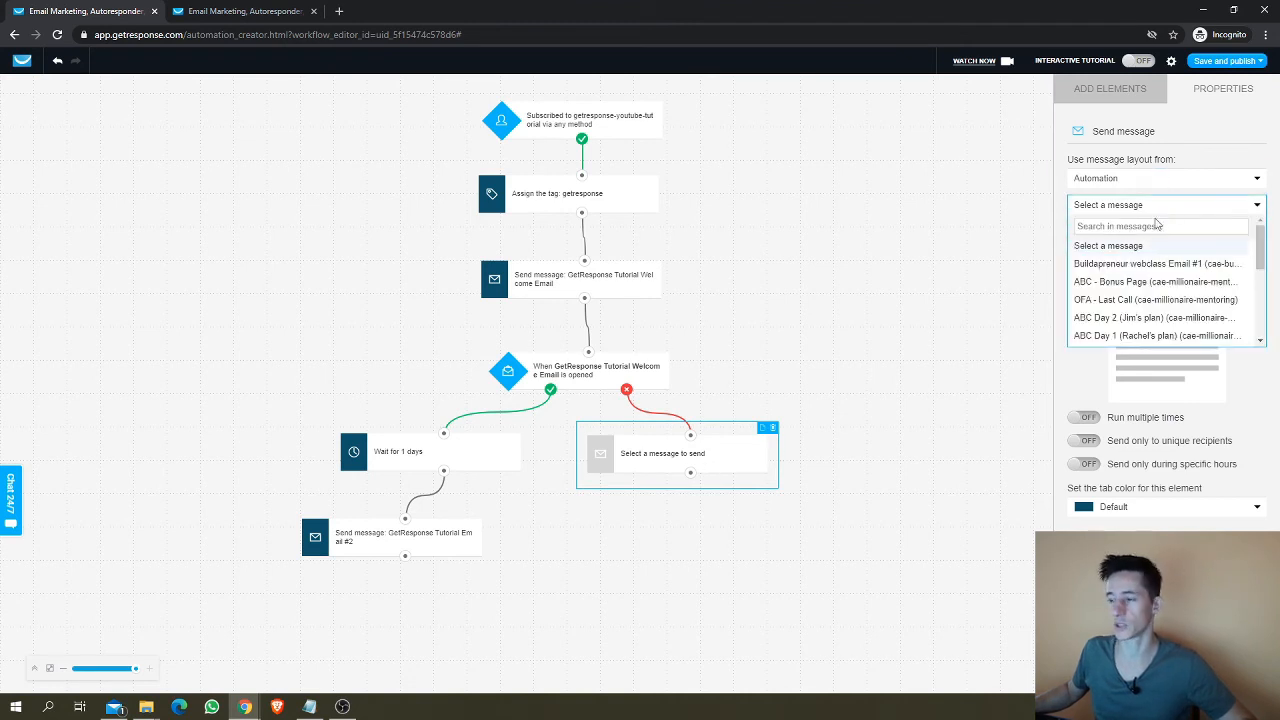
click(1064, 191)
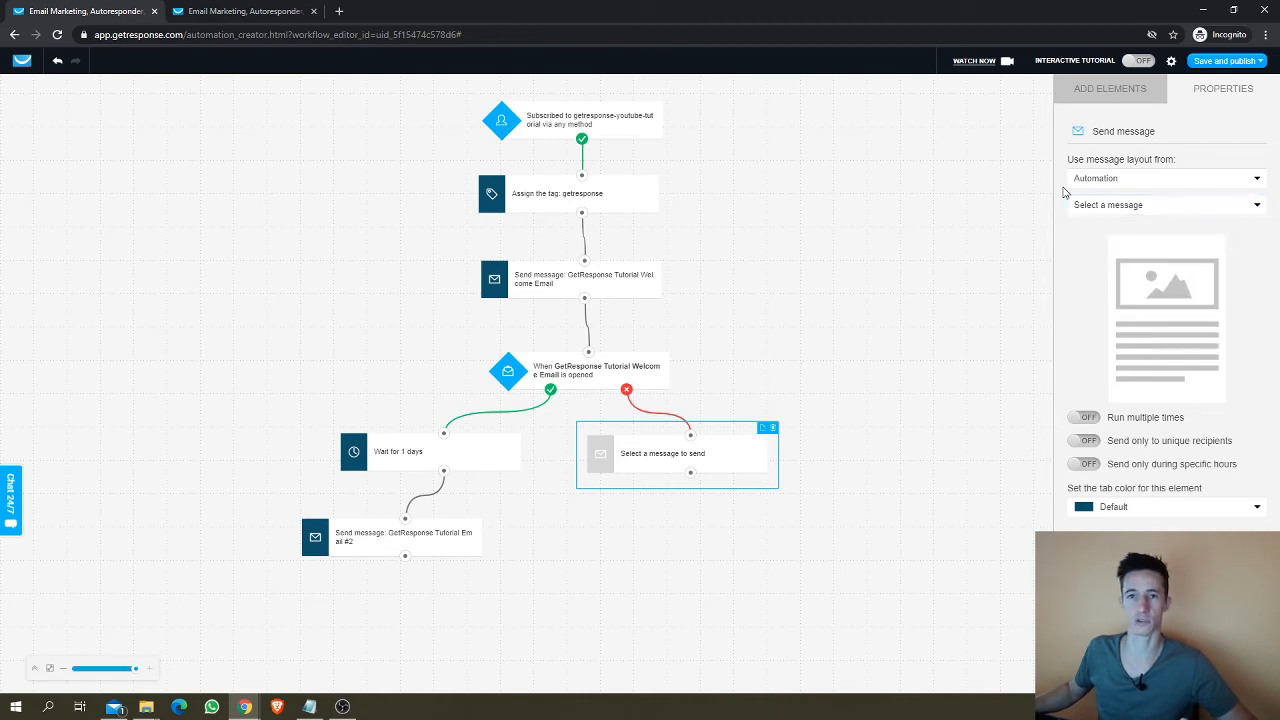
click(1136, 208)
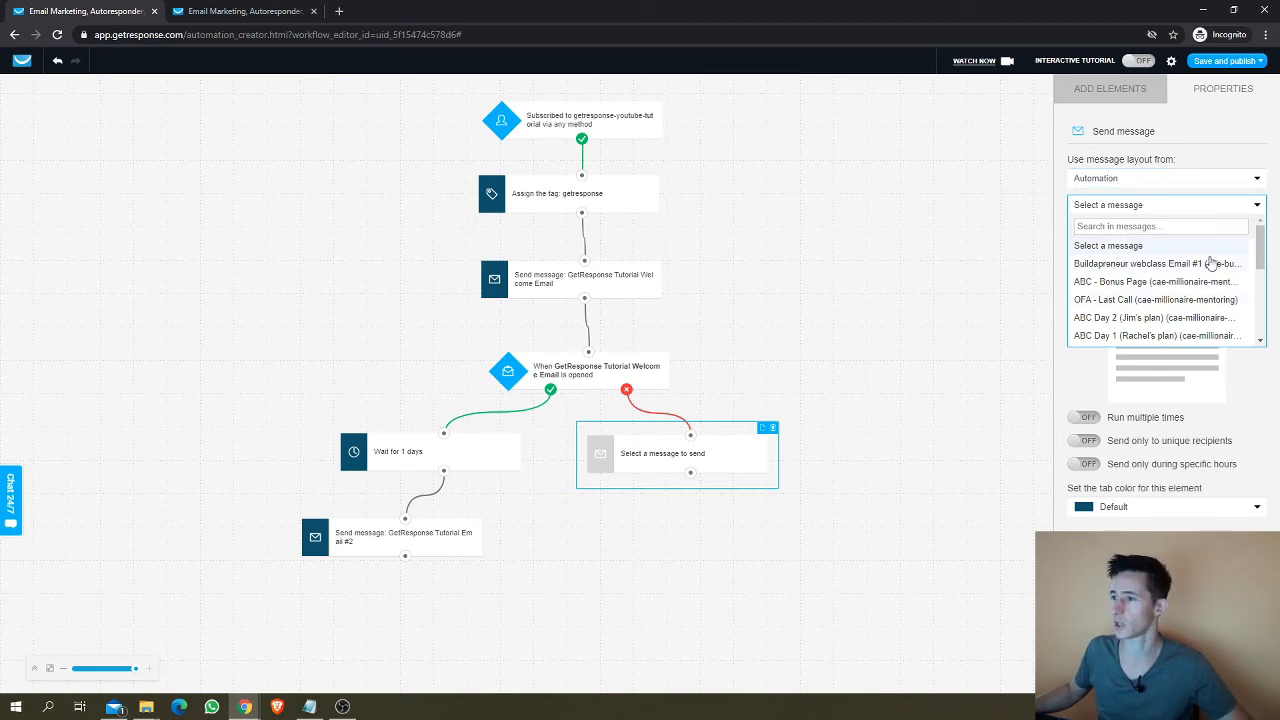
text(get)
click(1150, 246)
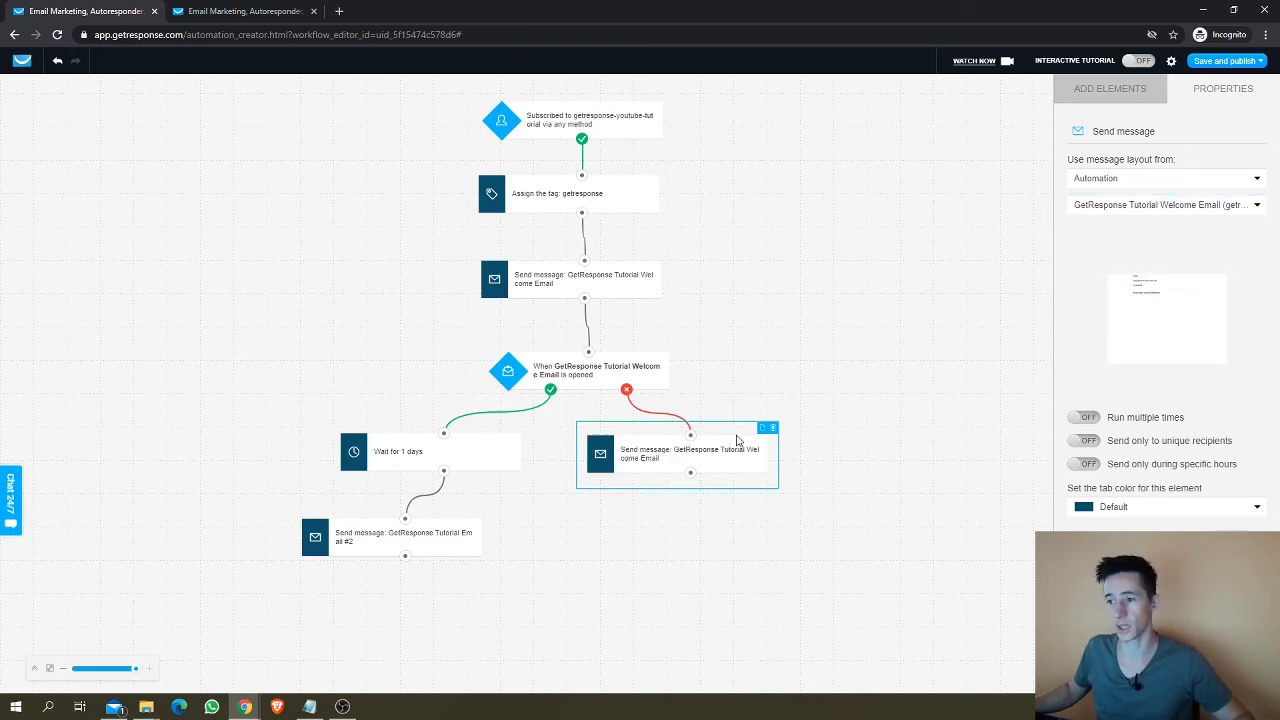
Step: Review the opened condition's settings and reposition the repeated welcome message and the Email #2 message on its two branches
click(600, 372)
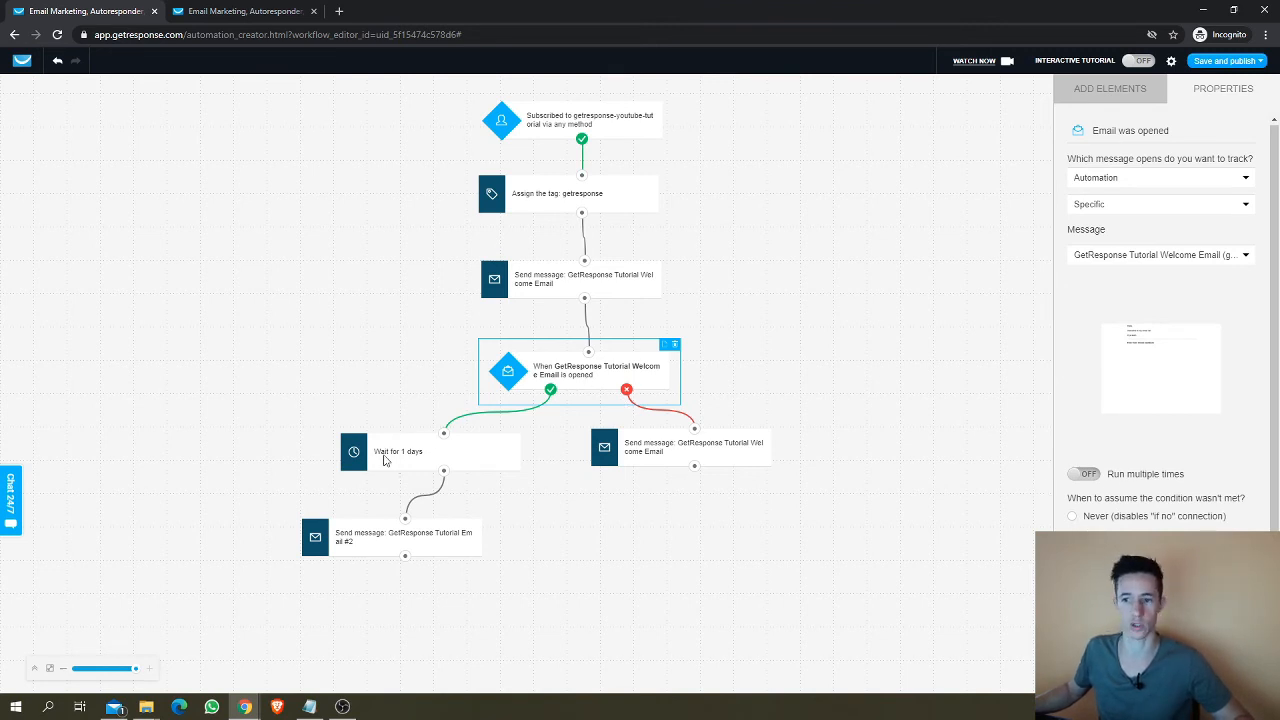
drag(683, 462, 674, 482)
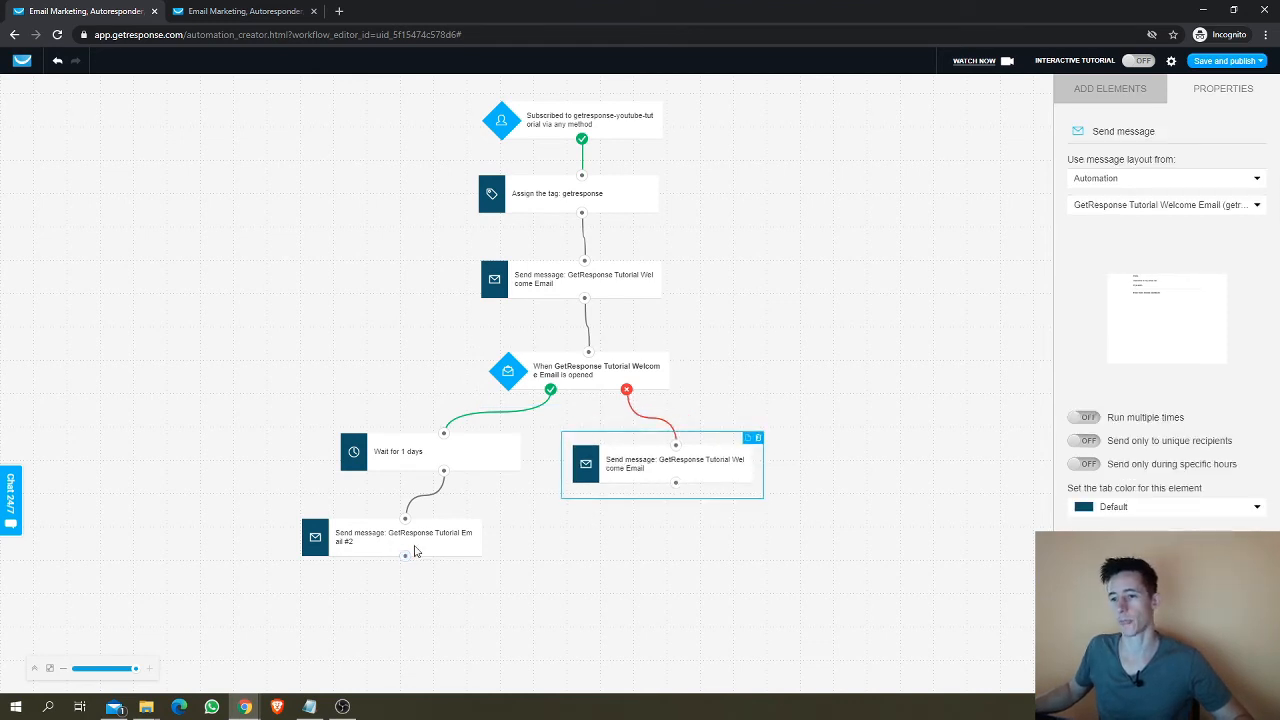
drag(415, 551, 396, 558)
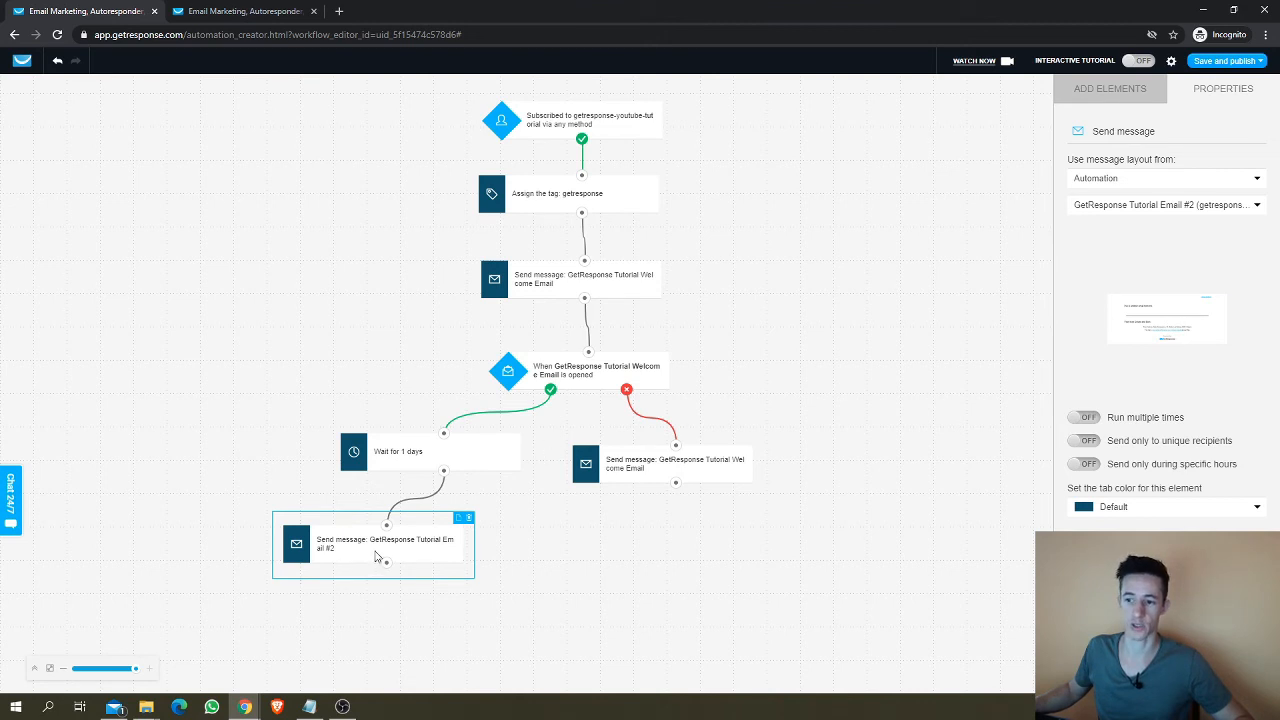
Step: Add a Link clicked condition connected below the Email #2 message, tracking any link from the automation message GetResponse Tutorial Email #2
click(1110, 88)
scroll(1118, 420, down, 5)
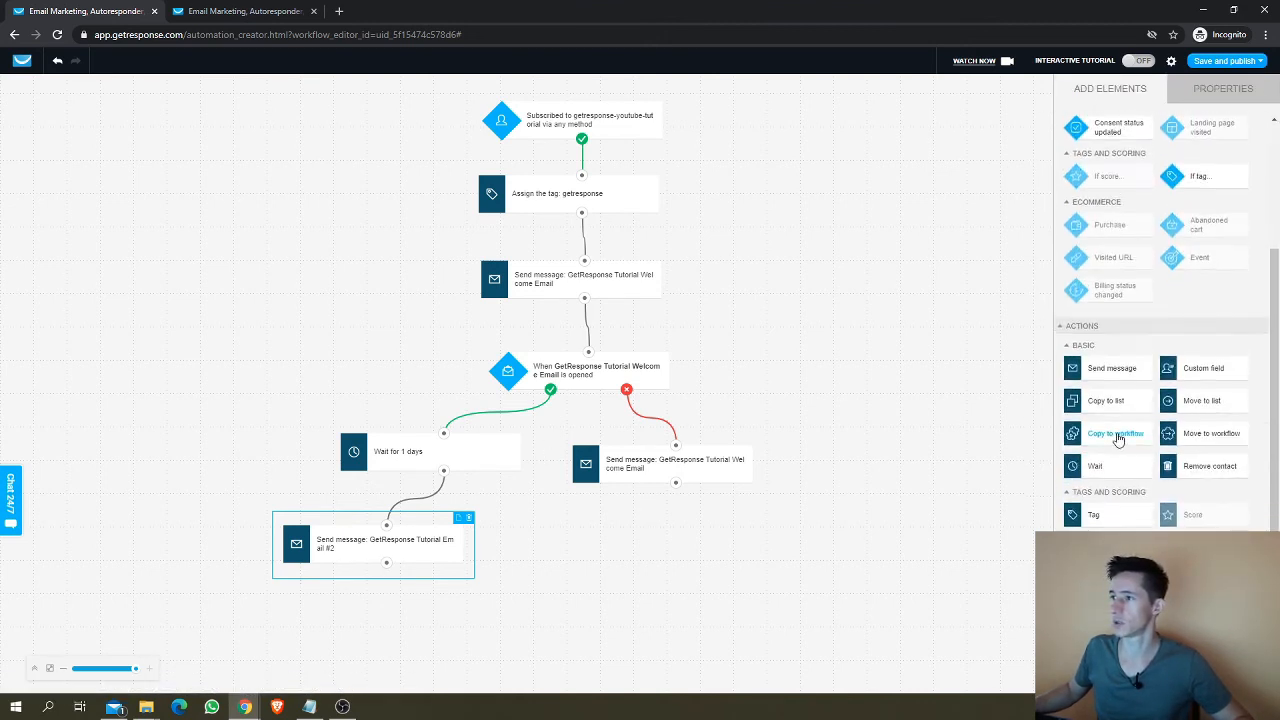
scroll(1118, 438, up, 3)
drag(1198, 164, 289, 617)
click(1131, 205)
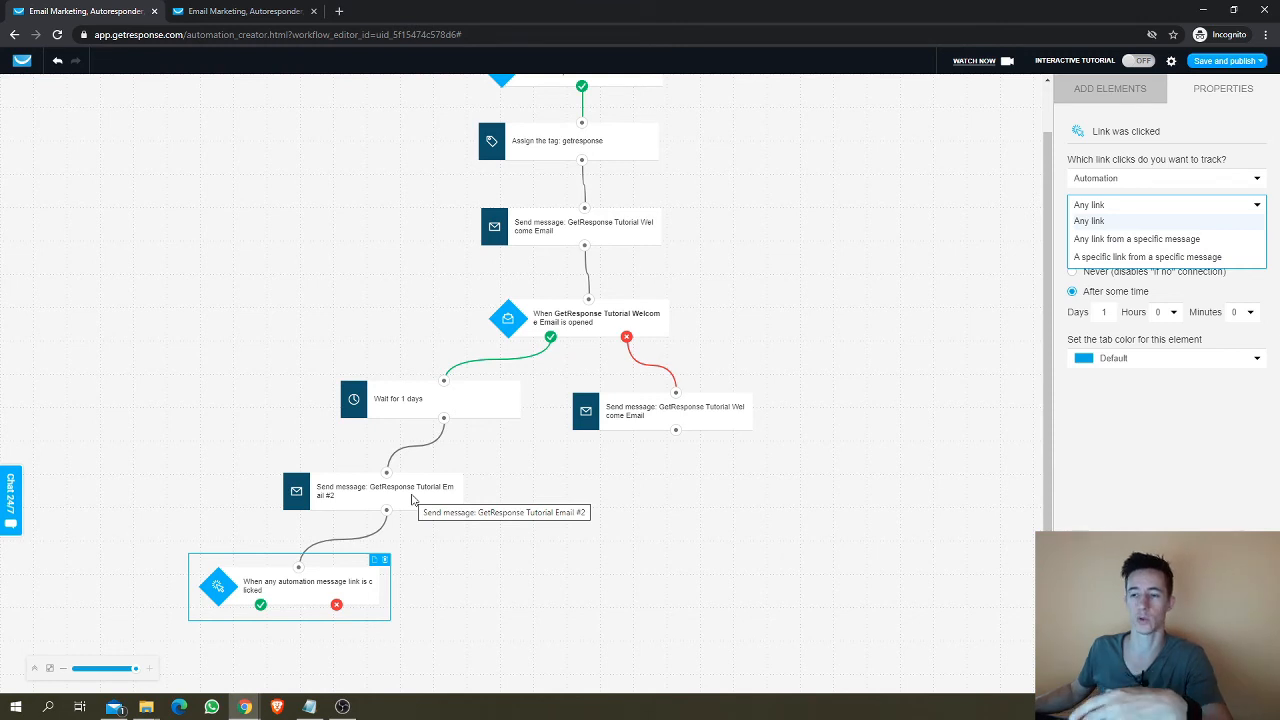
click(1140, 239)
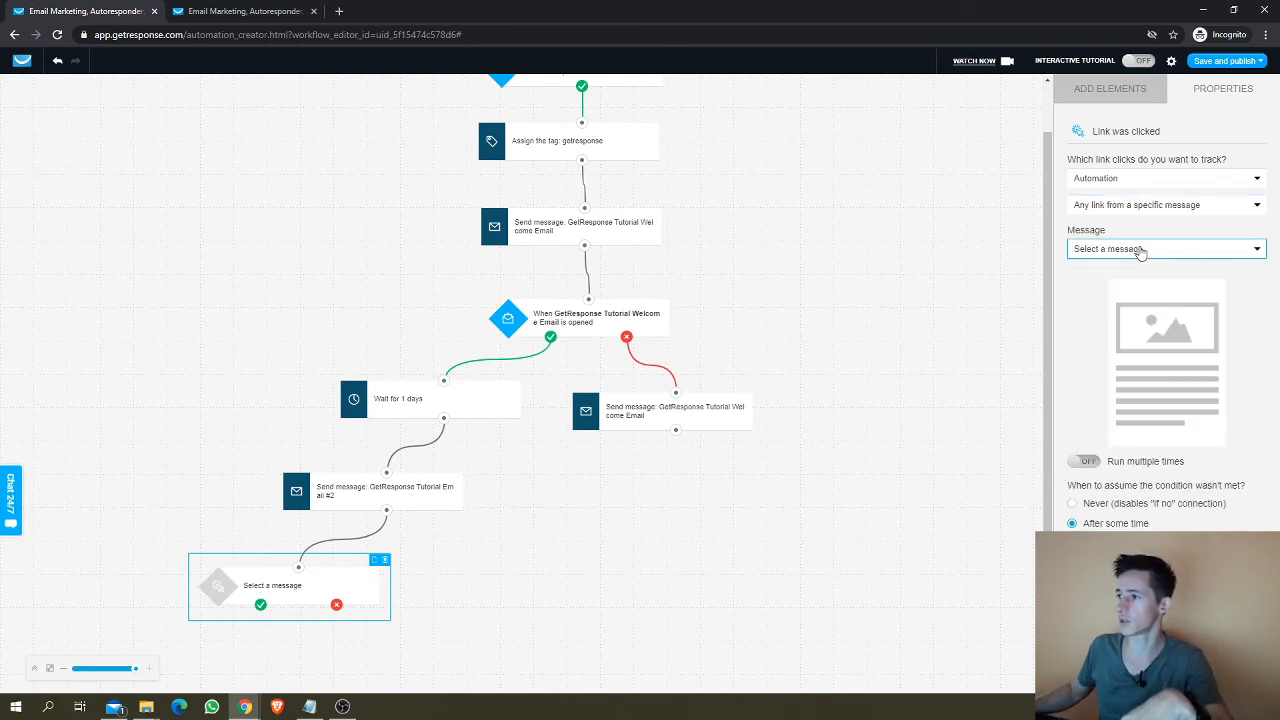
click(1140, 250)
click(1127, 302)
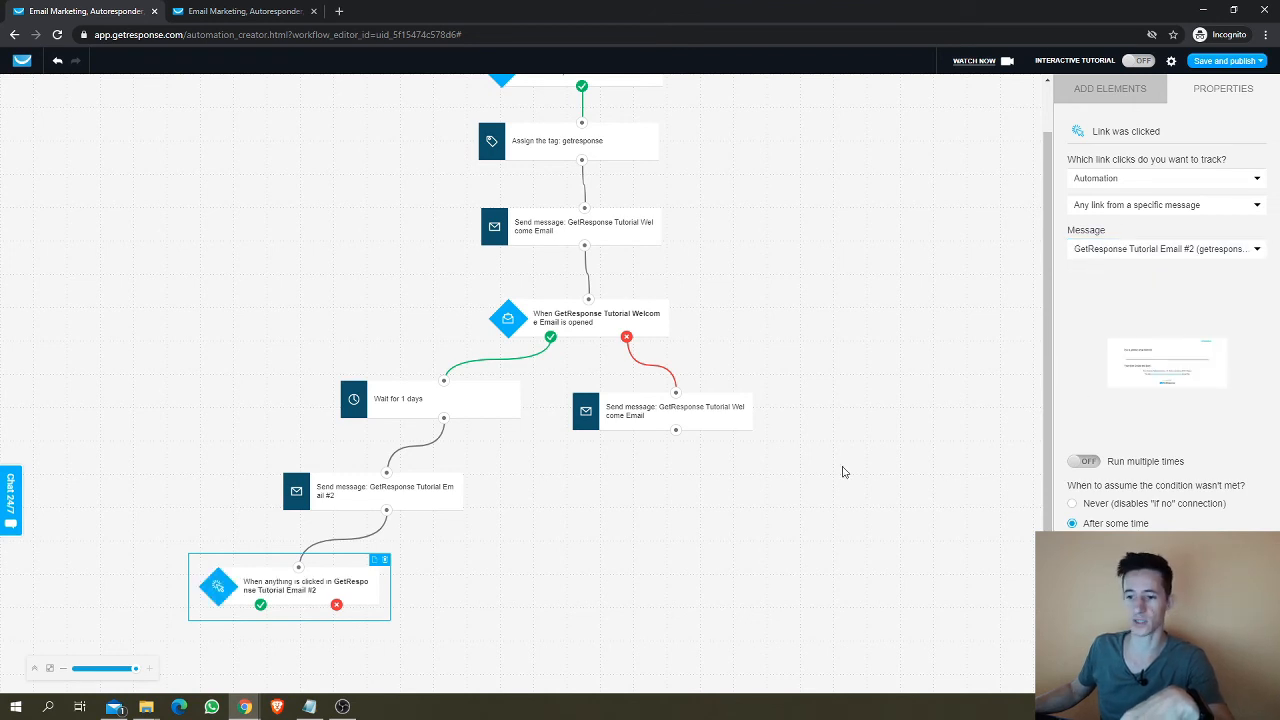
drag(294, 588, 290, 594)
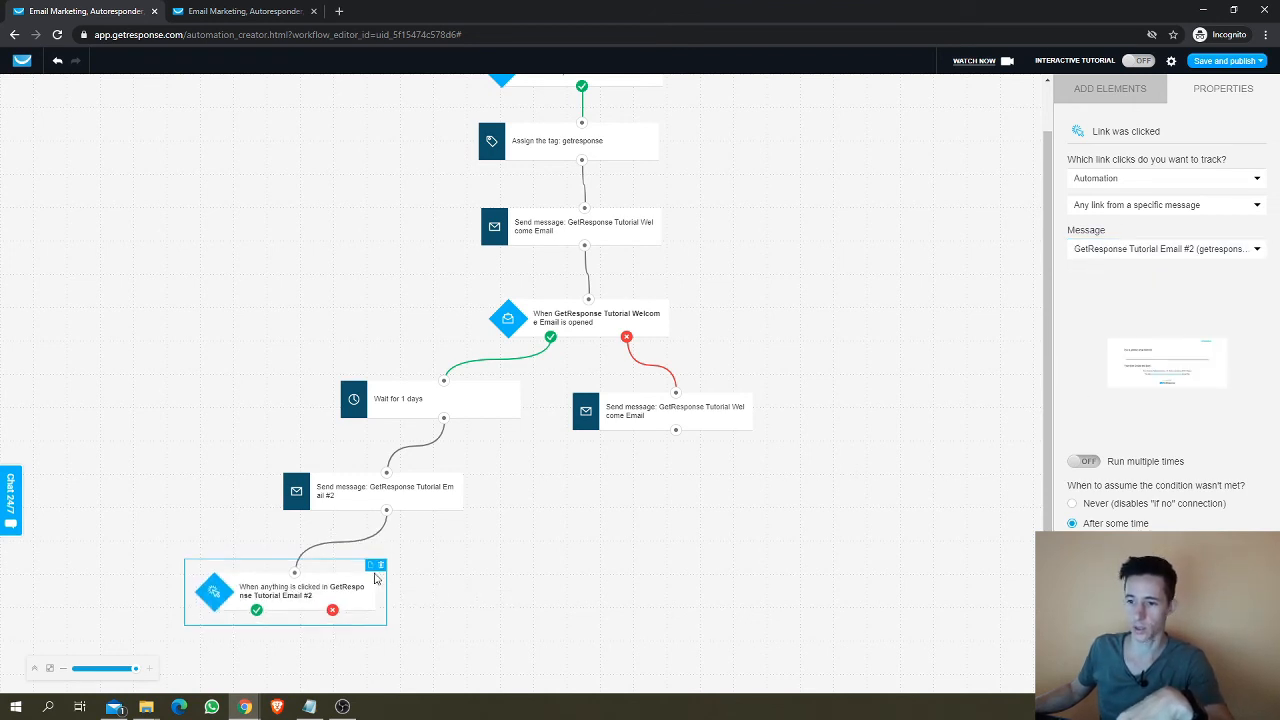
Step: Add a Send message action below the Link clicked condition and position it under the condition's not-clicked branch
scroll(754, 550, down, 1)
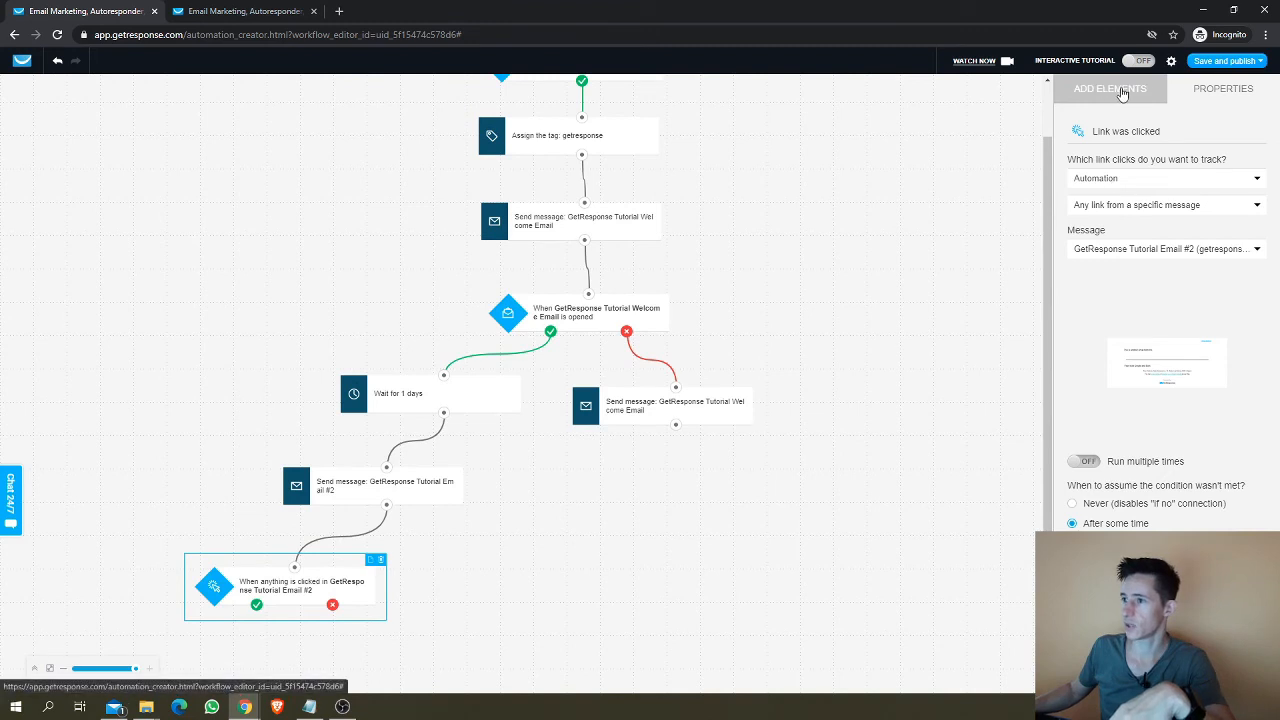
drag(349, 578, 352, 570)
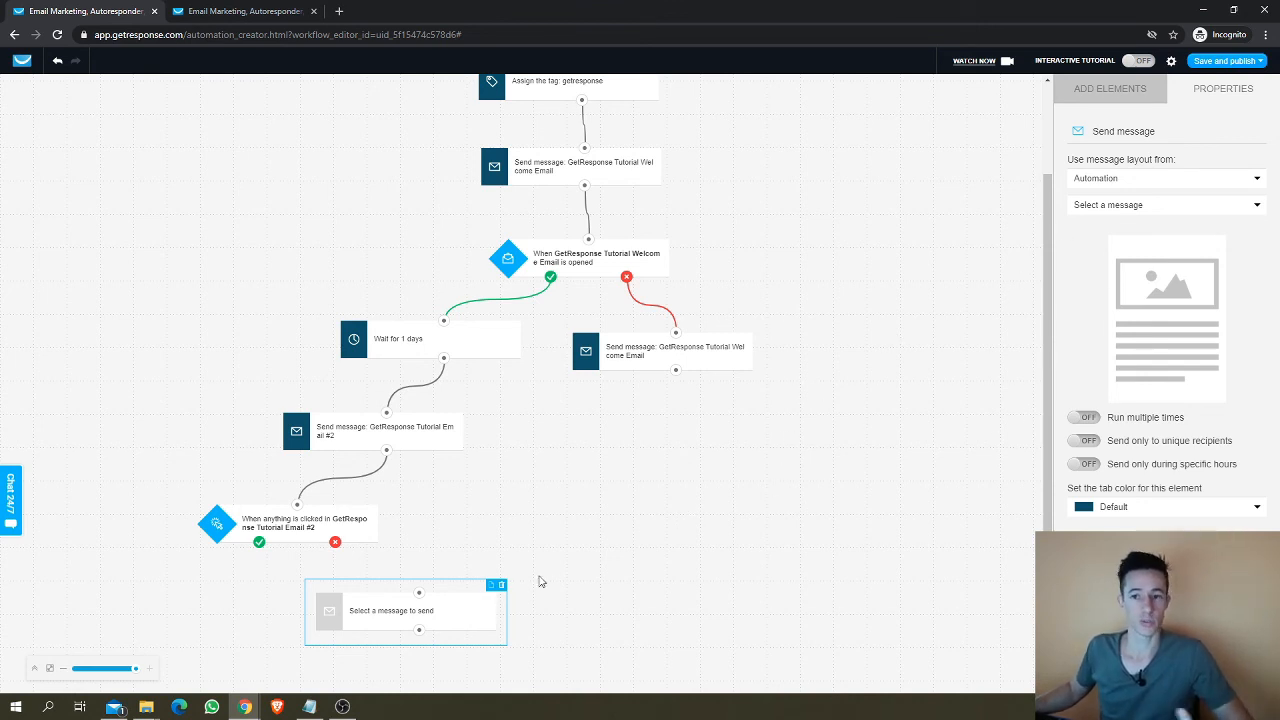
drag(451, 619, 447, 627)
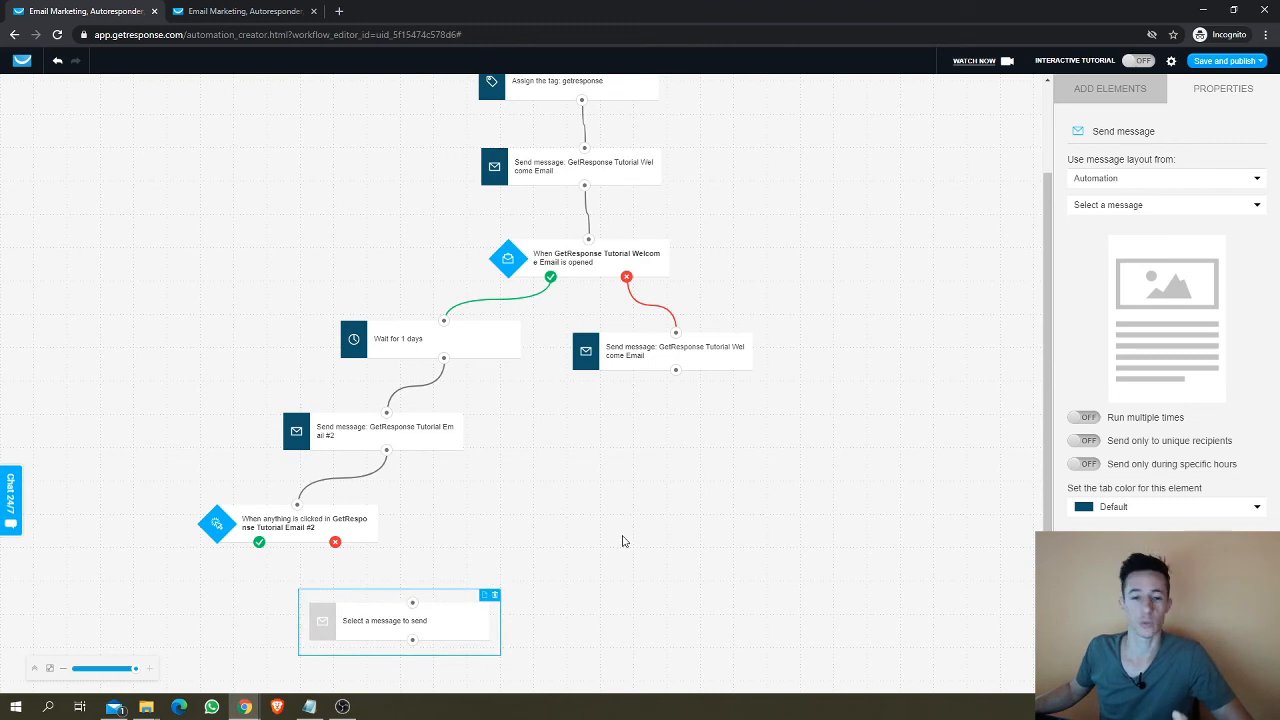
Step: Choose the automation message ABC - Bonus Page for the new Send message action and connect it to the Link clicked condition's clicked branch
drag(433, 620, 254, 624)
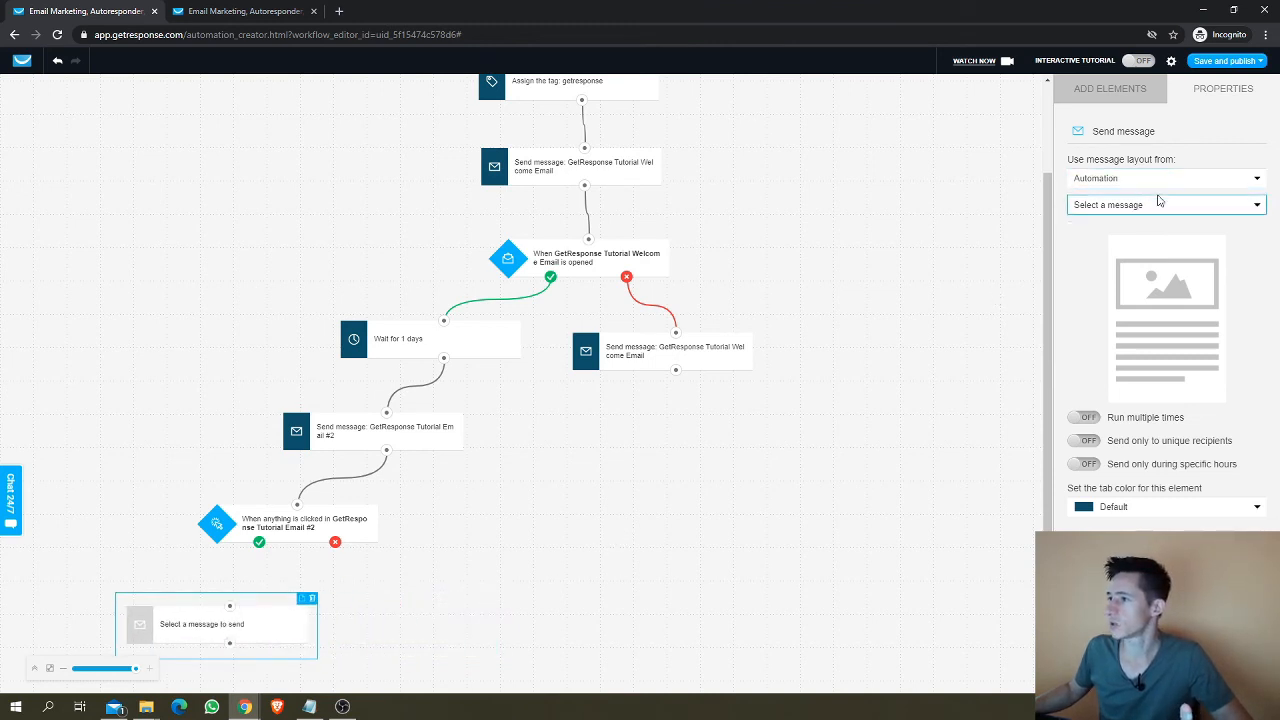
click(1105, 204)
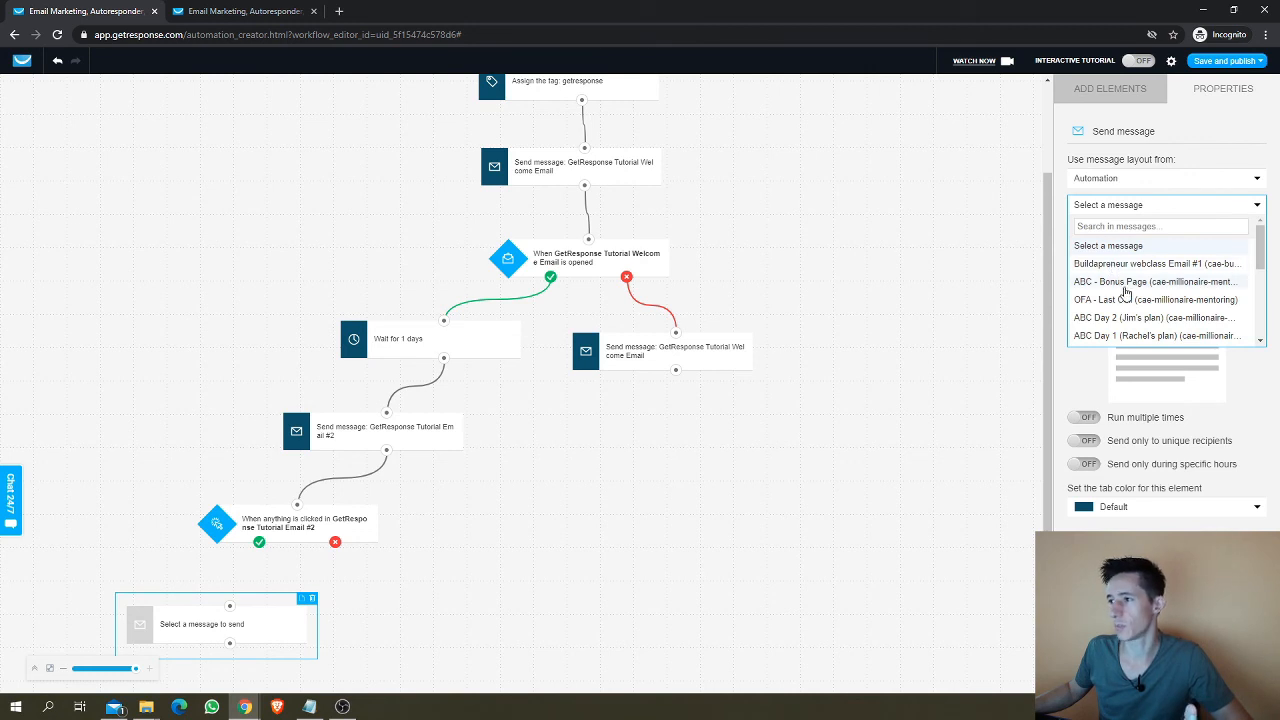
click(1127, 202)
click(1130, 204)
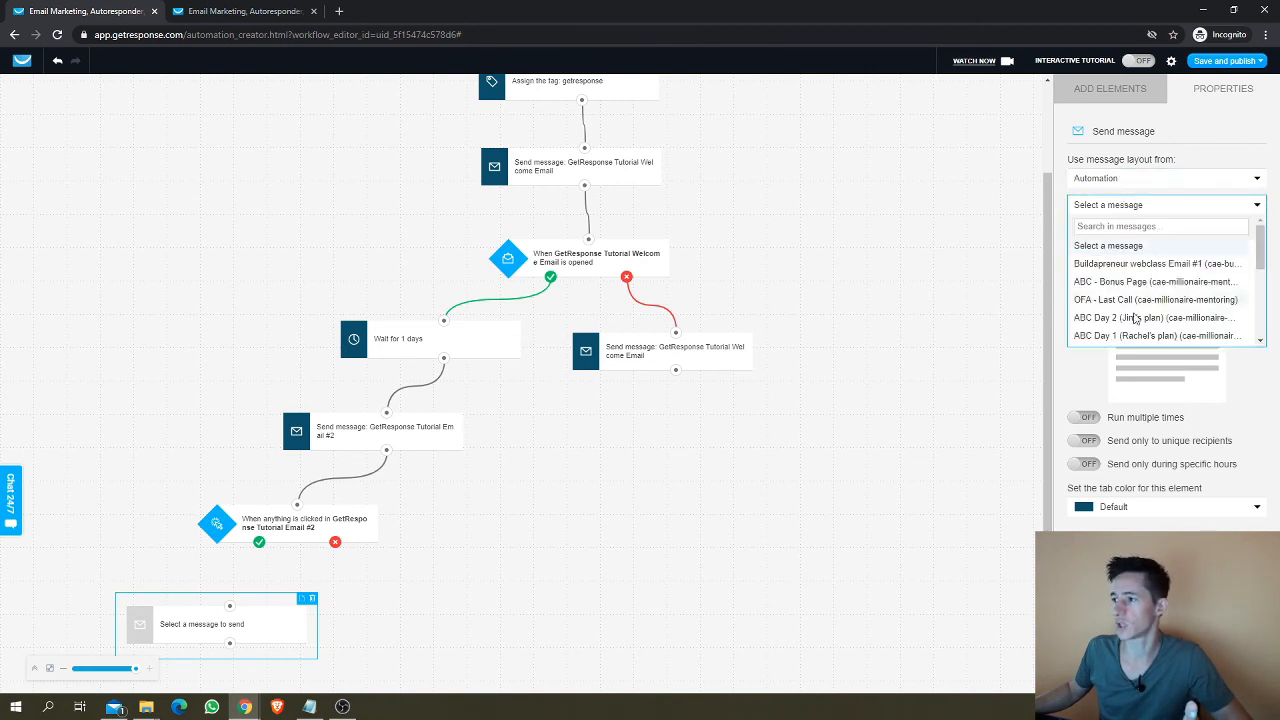
click(1134, 283)
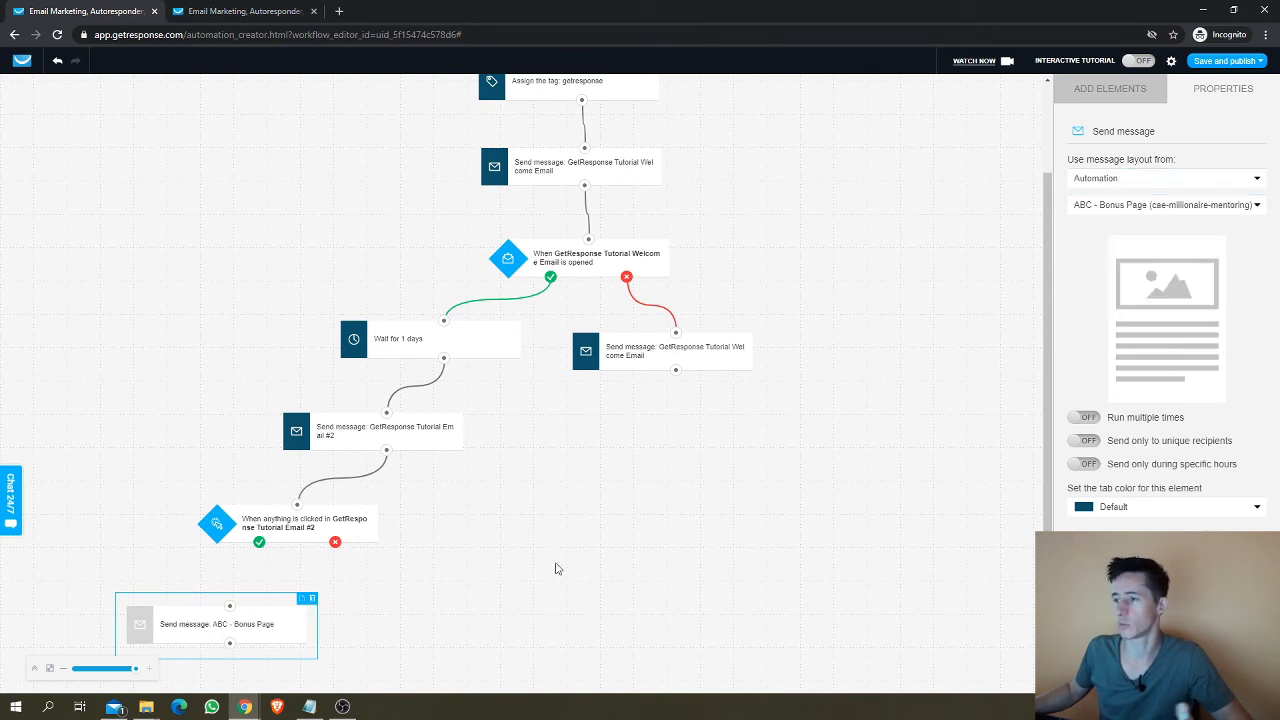
drag(229, 606, 259, 541)
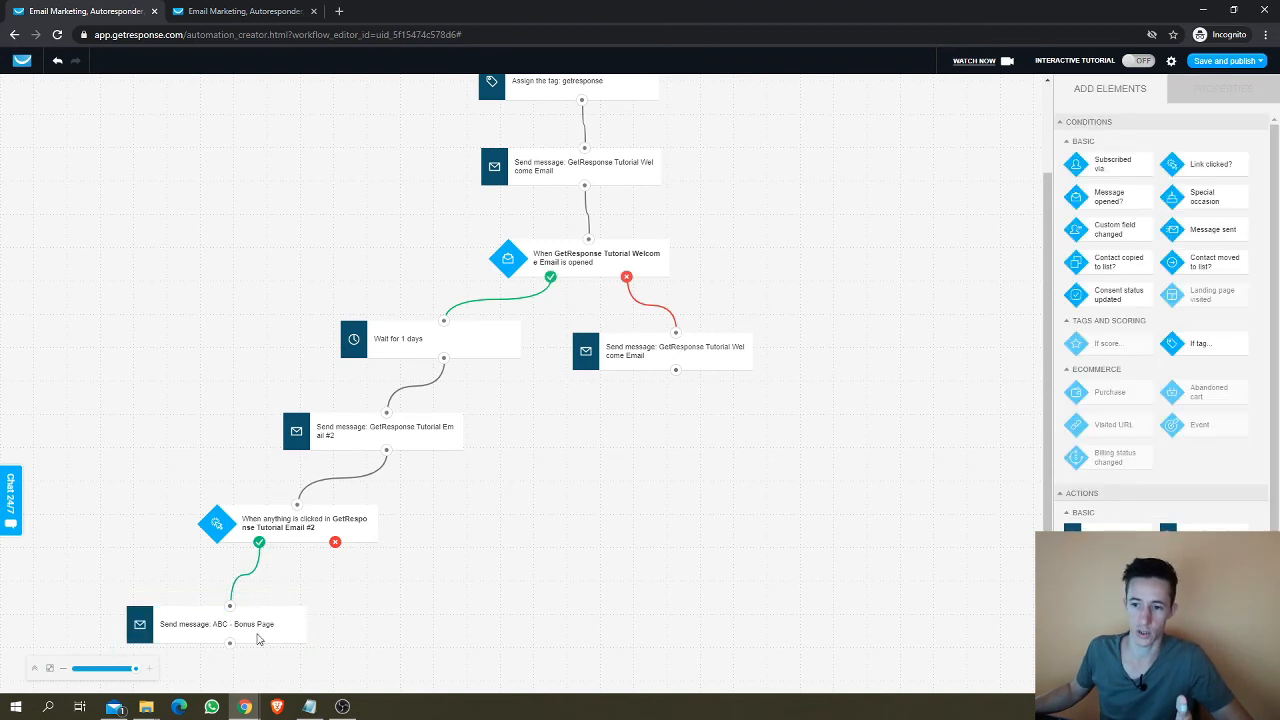
Step: Disconnect the ABC - Bonus Page message from the clicked branch and connect it to the Link clicked condition's not-clicked branch
click(240, 637)
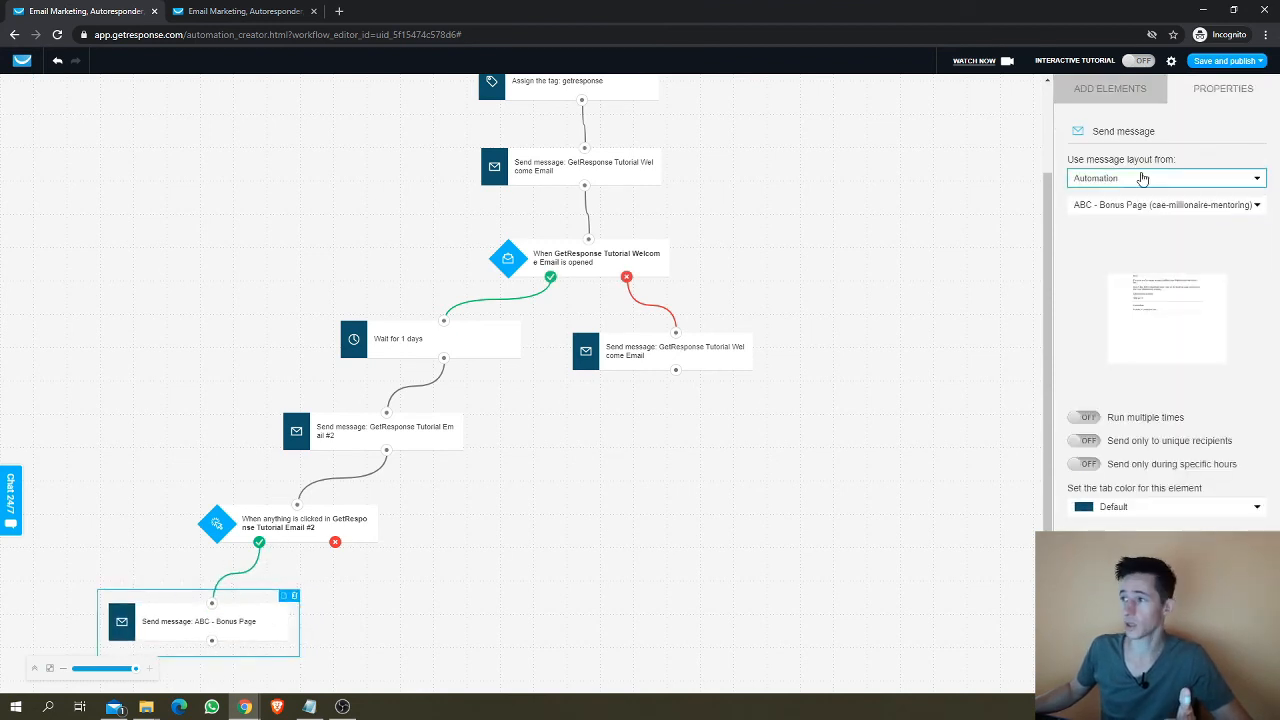
drag(264, 596, 245, 598)
click(233, 580)
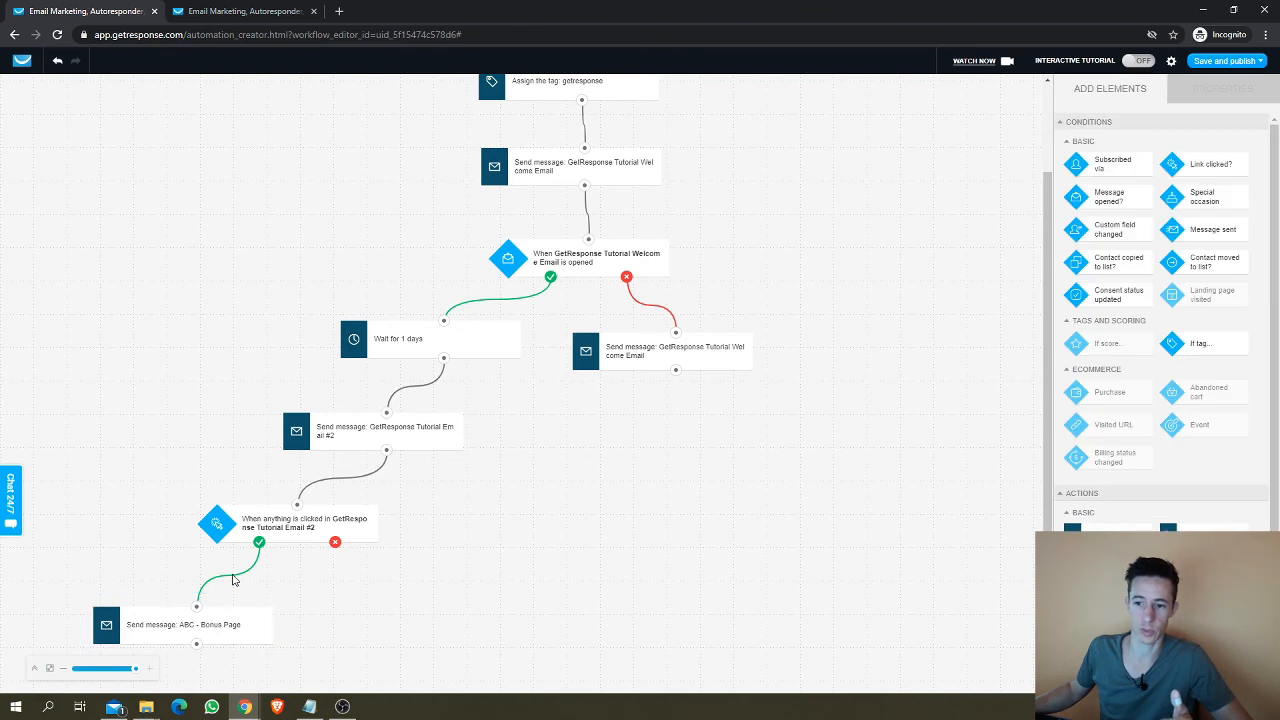
click(231, 578)
drag(188, 638, 340, 650)
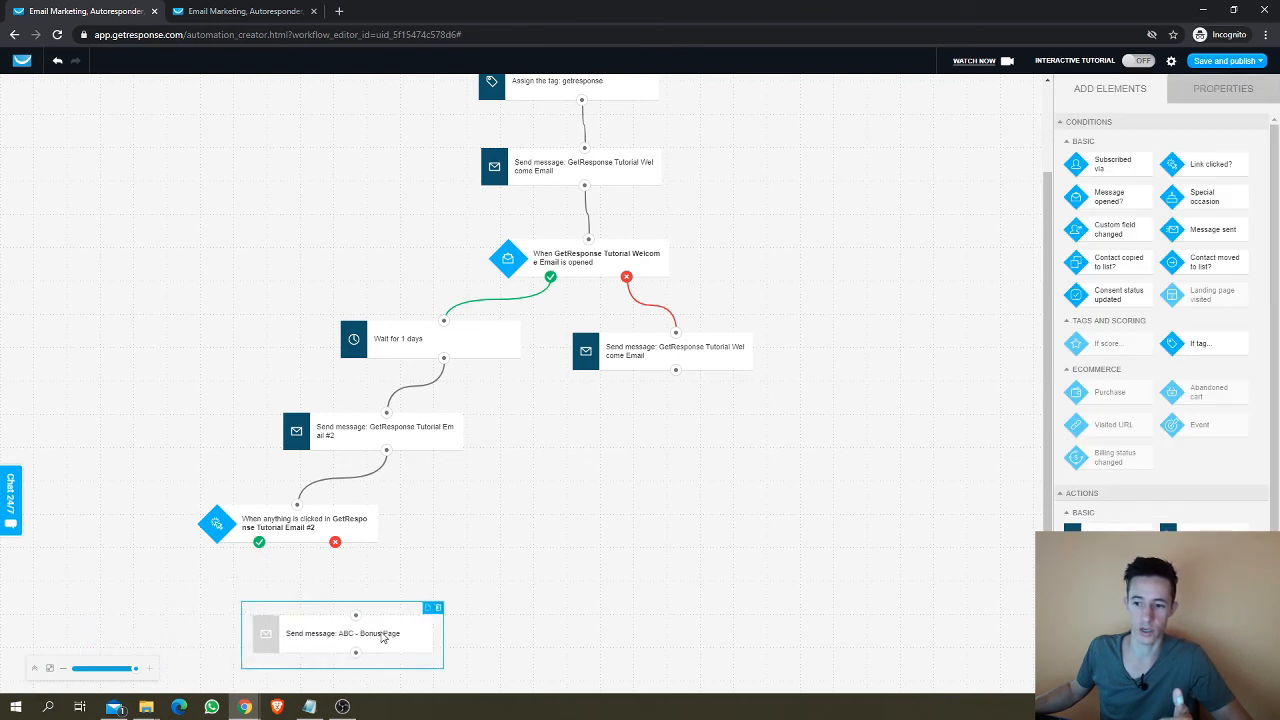
drag(335, 545, 370, 635)
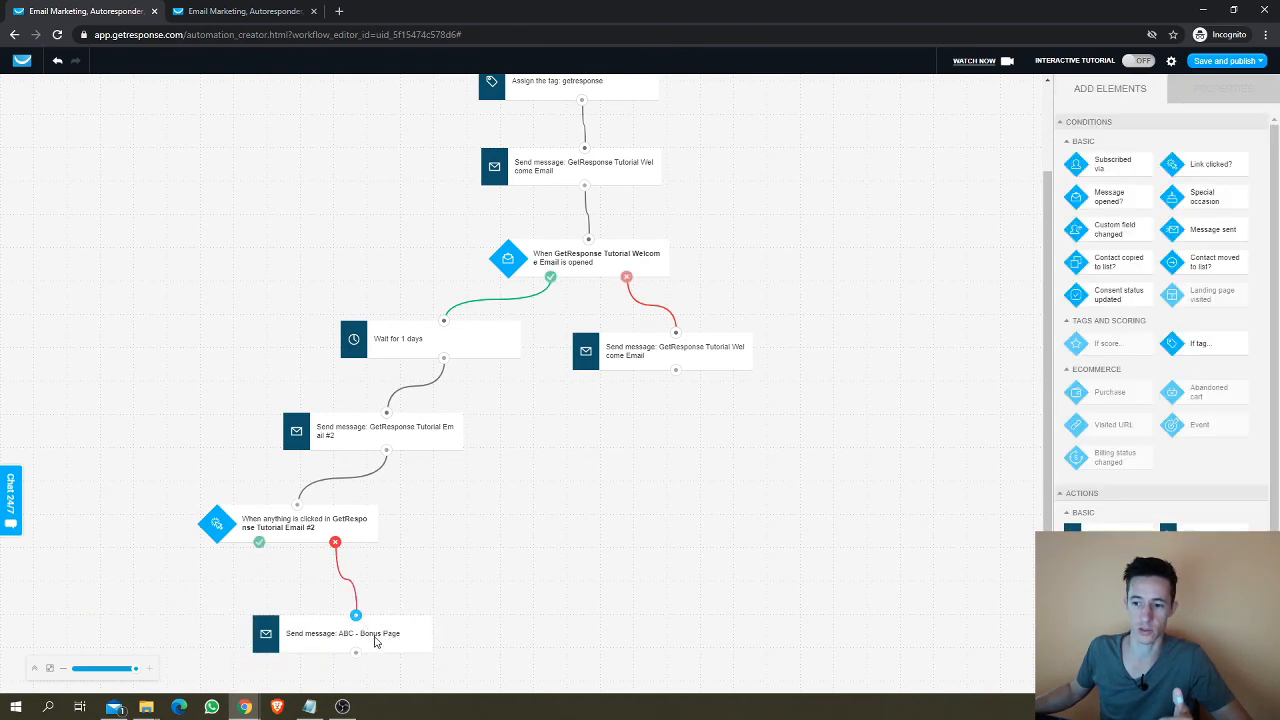
click(390, 645)
click(720, 507)
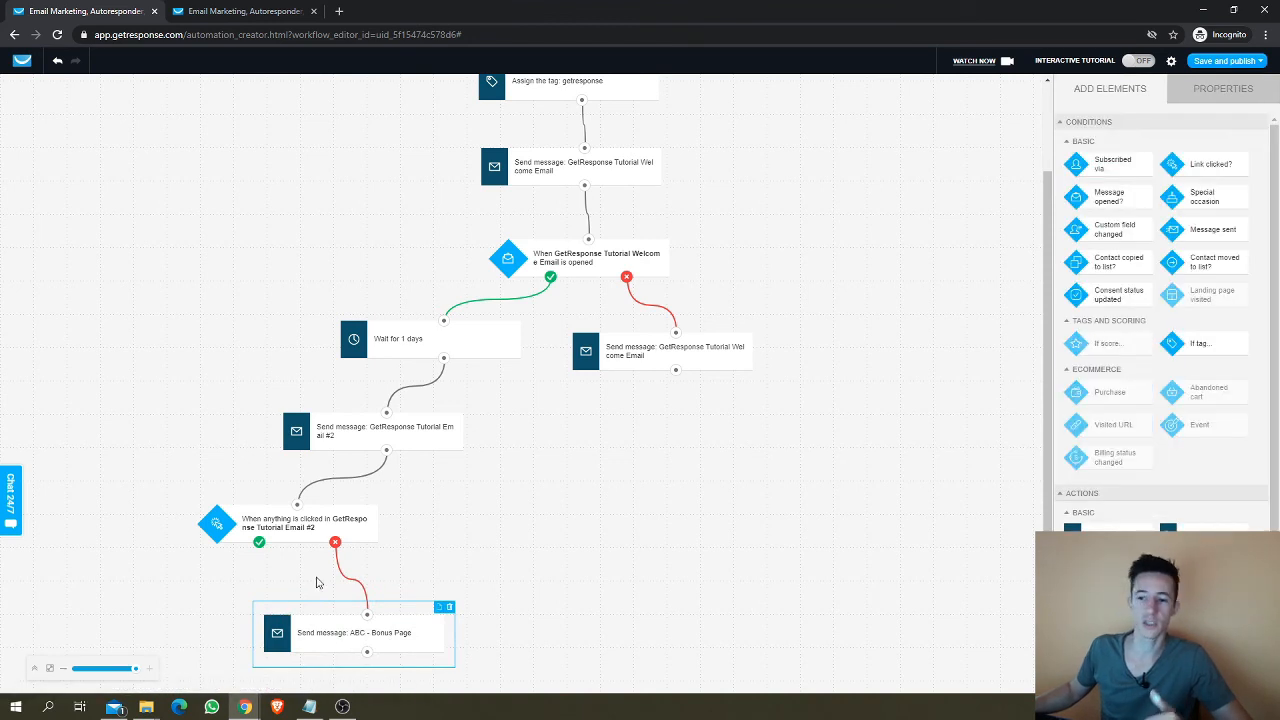
mouse_move(323, 641)
mouse_down()
mouse_move(265, 637)
mouse_move(327, 635)
mouse_up()
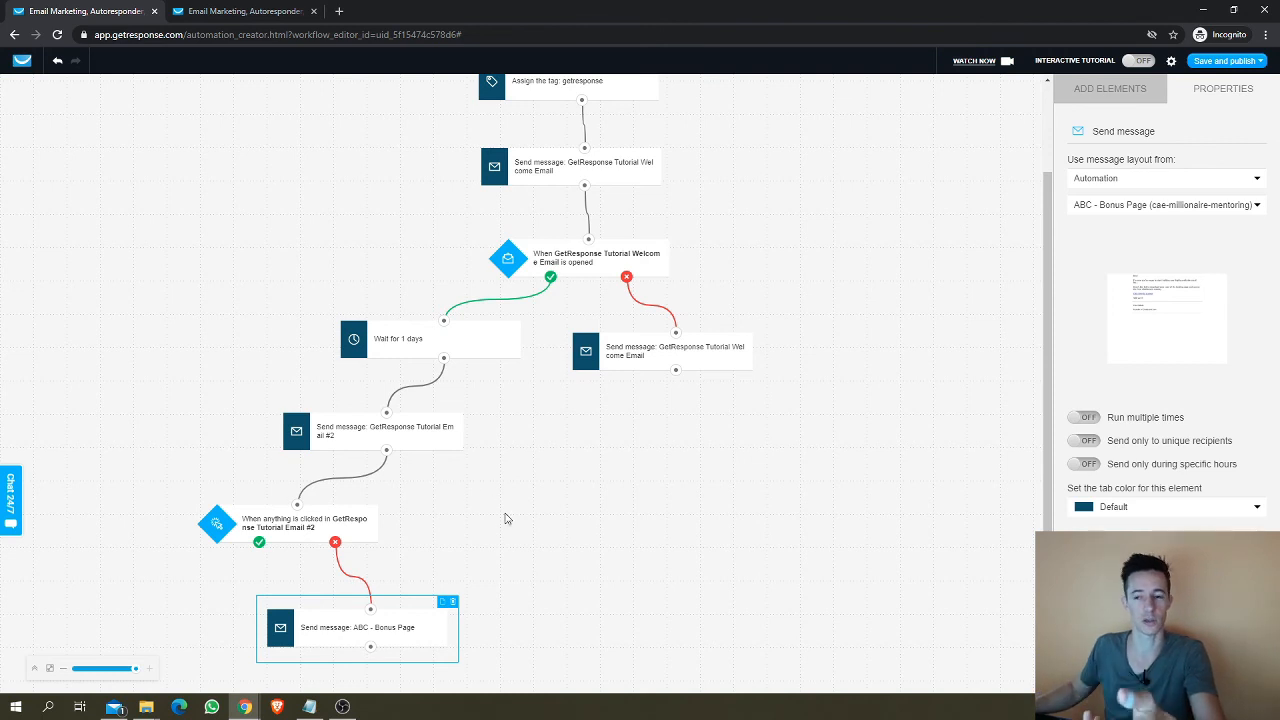
Step: Remove the not-clicked connection below the Link clicked condition and delete the ABC - Bonus Page message from the workflow
click(297, 535)
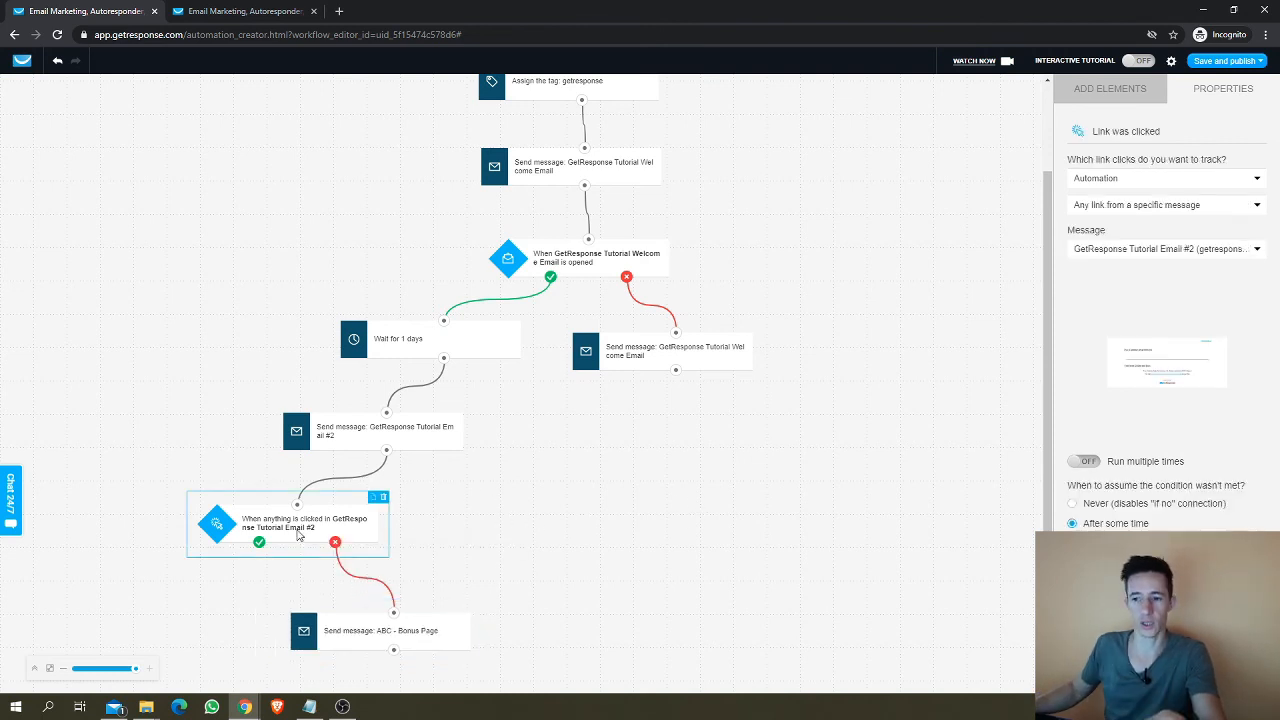
click(378, 588)
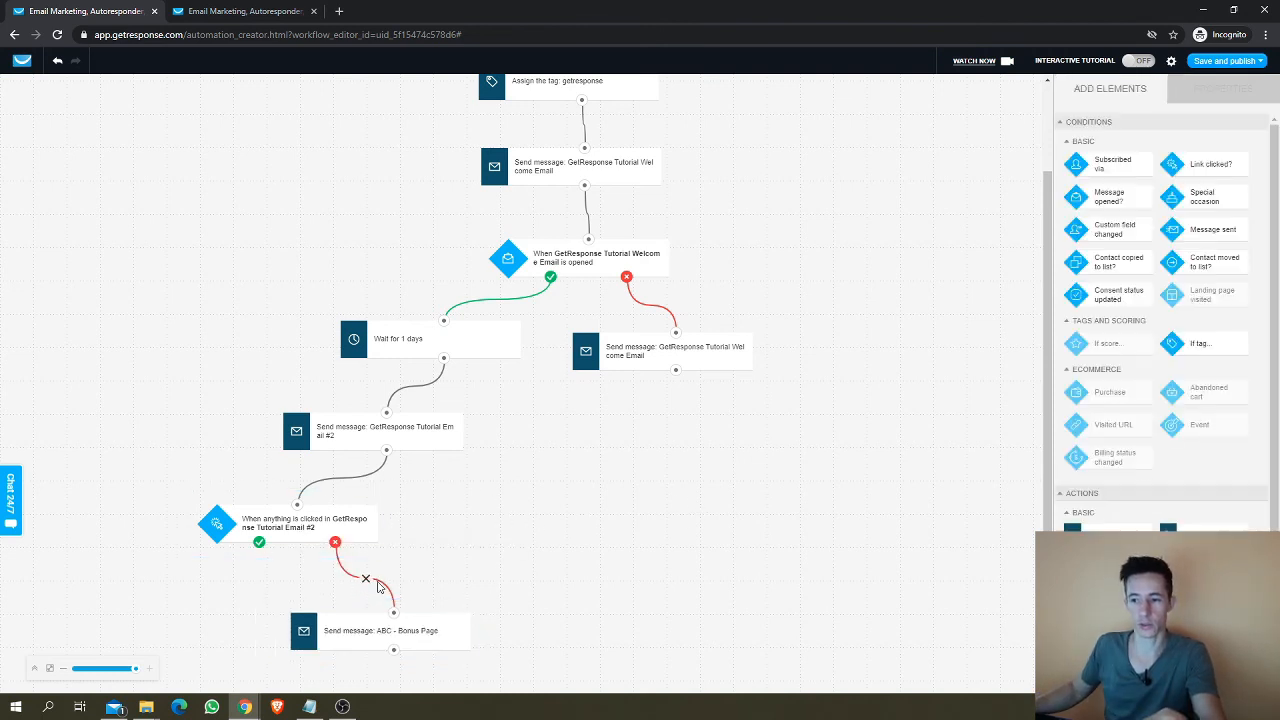
click(367, 580)
click(310, 527)
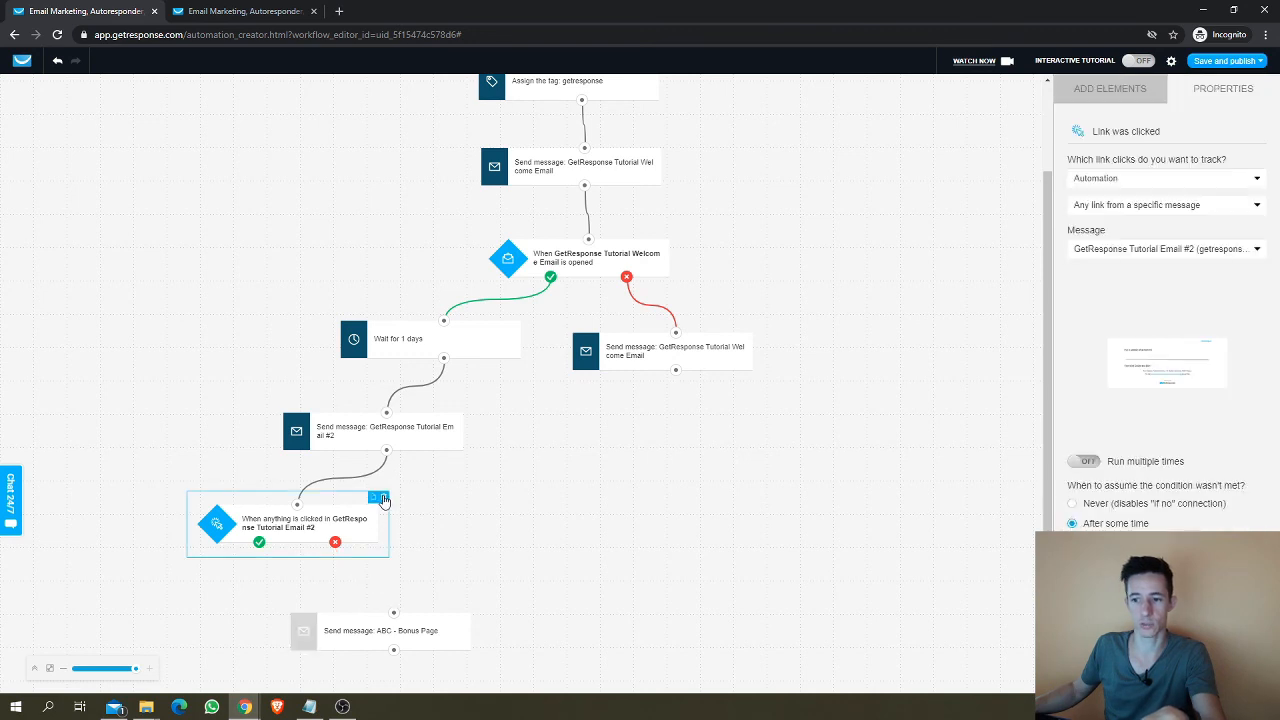
drag(414, 625, 362, 608)
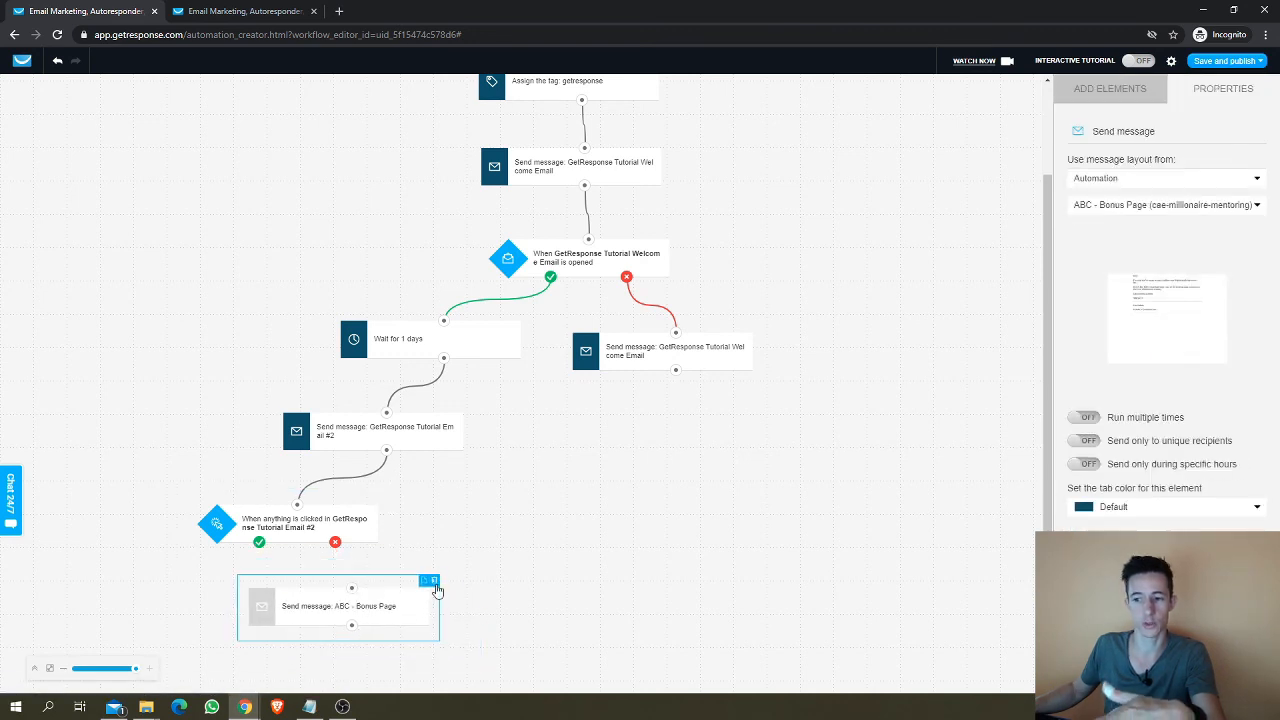
click(434, 581)
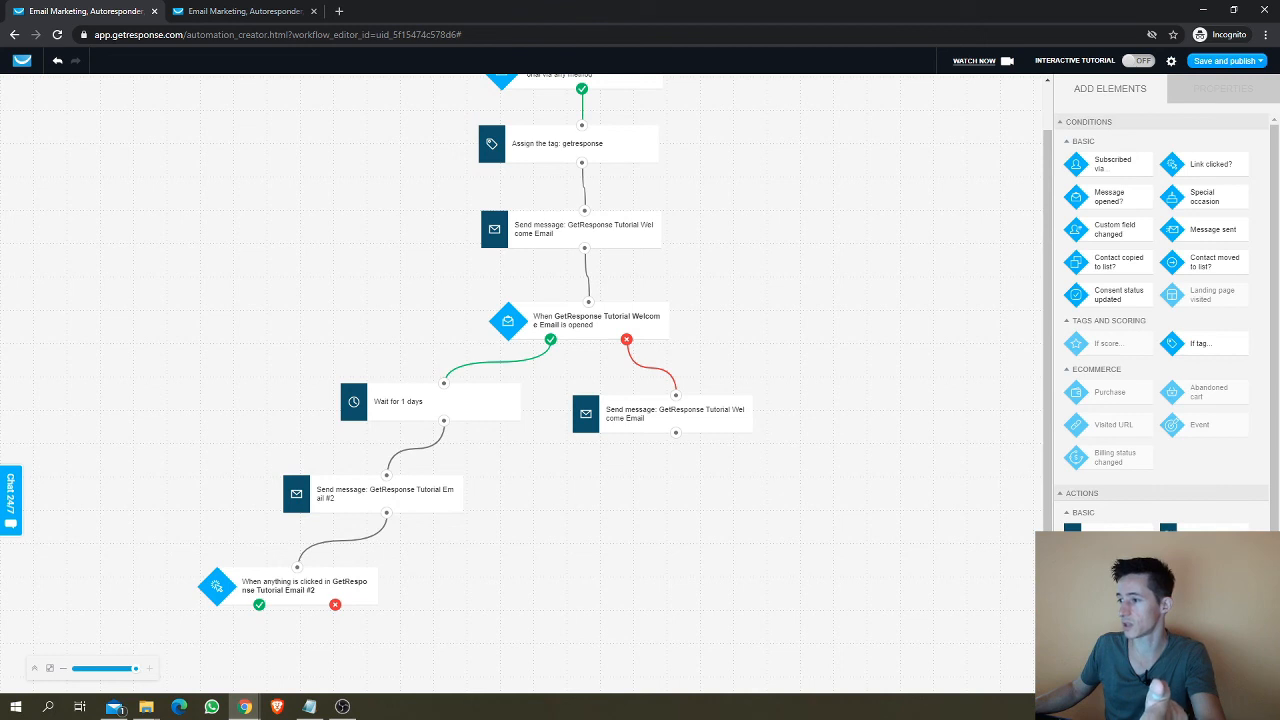
Step: Add a Tag action below the Link clicked condition and set it to assign the existing tag getresponse
scroll(1160, 320, down, 3)
drag(1090, 512, 295, 590)
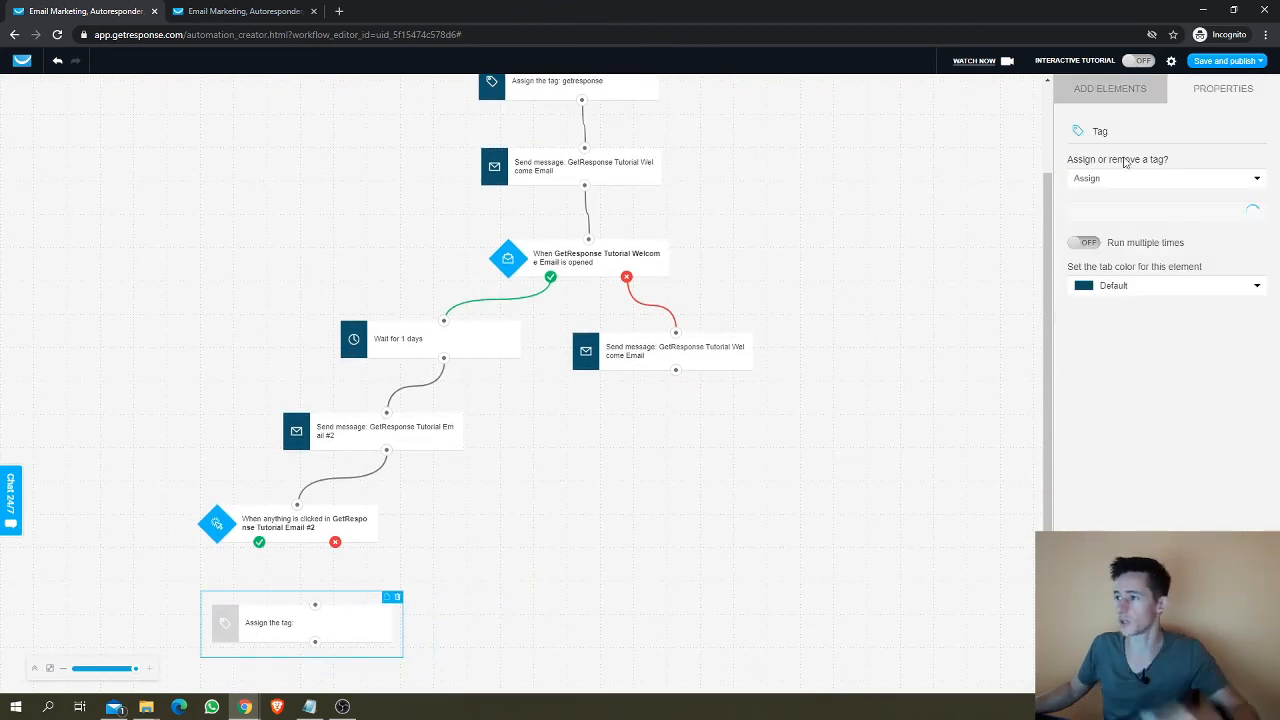
click(1130, 211)
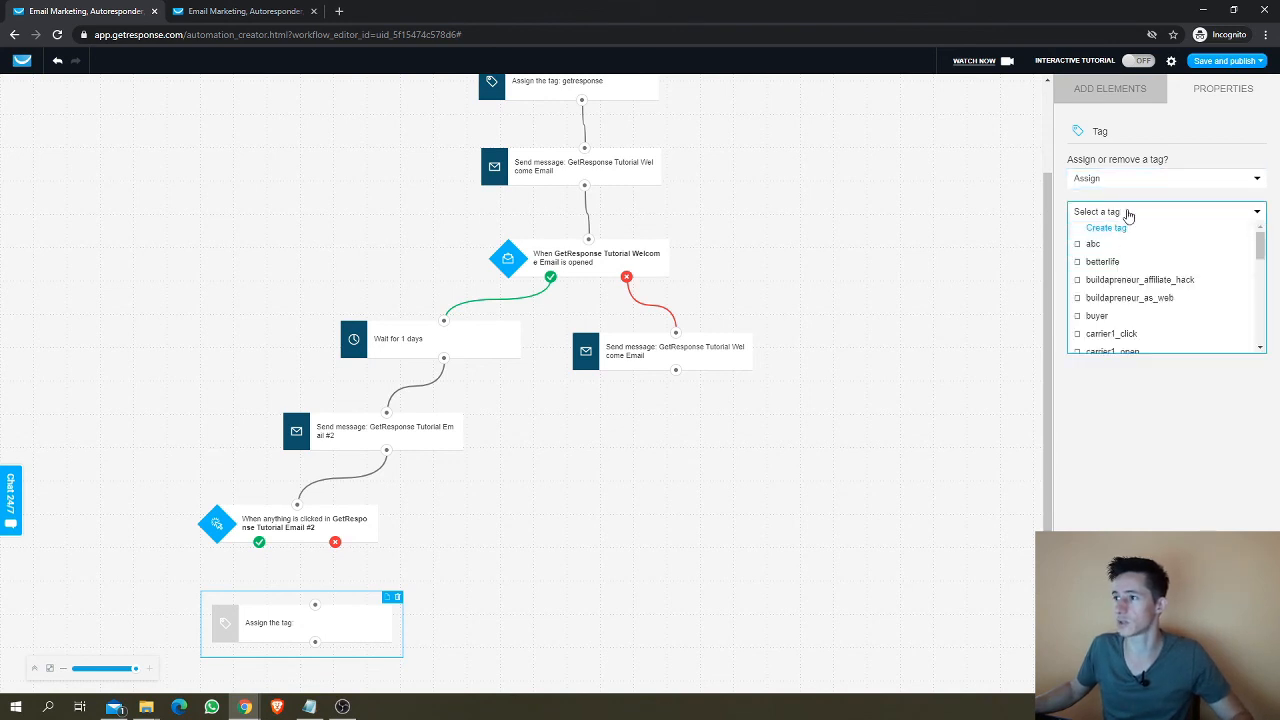
click(1130, 180)
click(1118, 194)
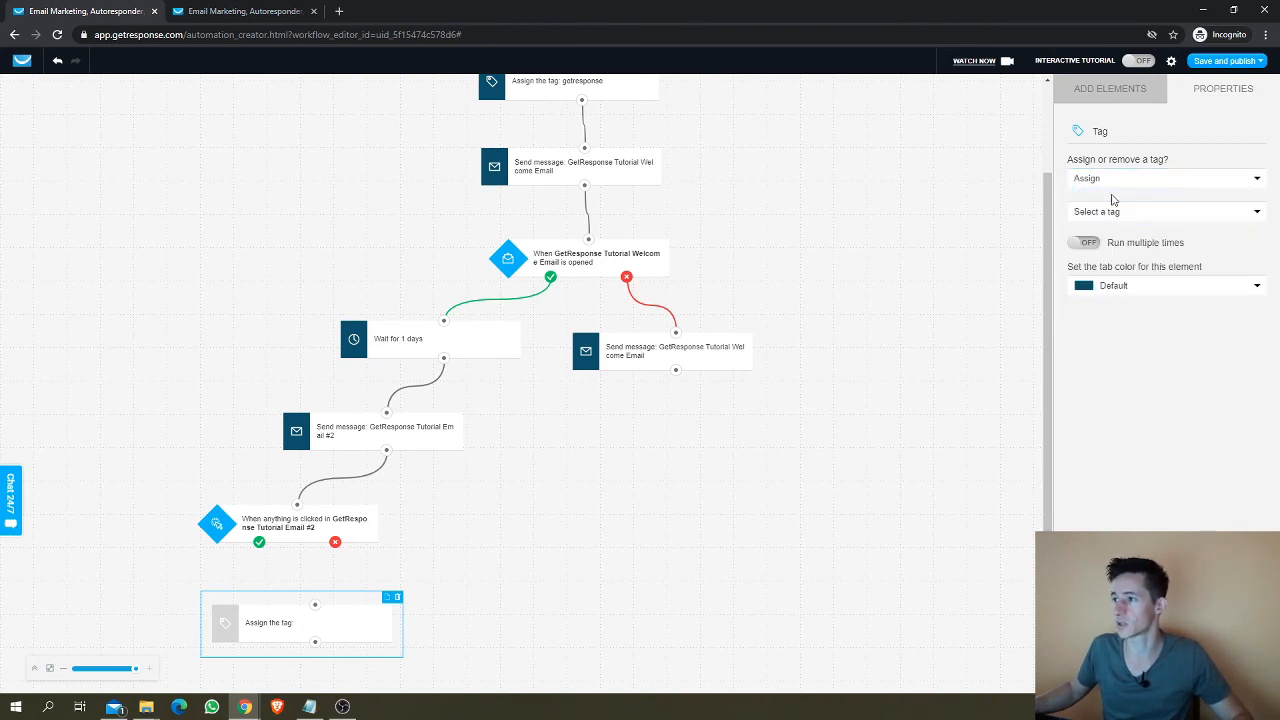
click(1113, 212)
click(1108, 224)
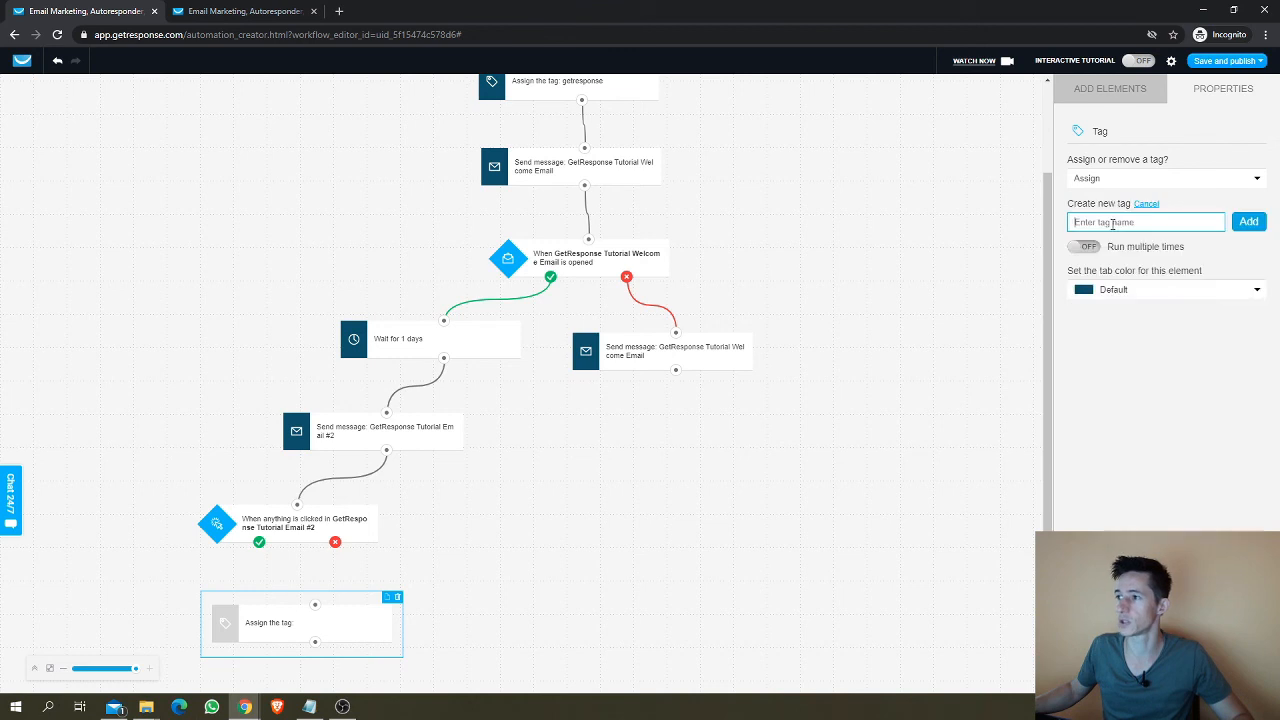
text(get)
scroll(1146, 283, up, 1)
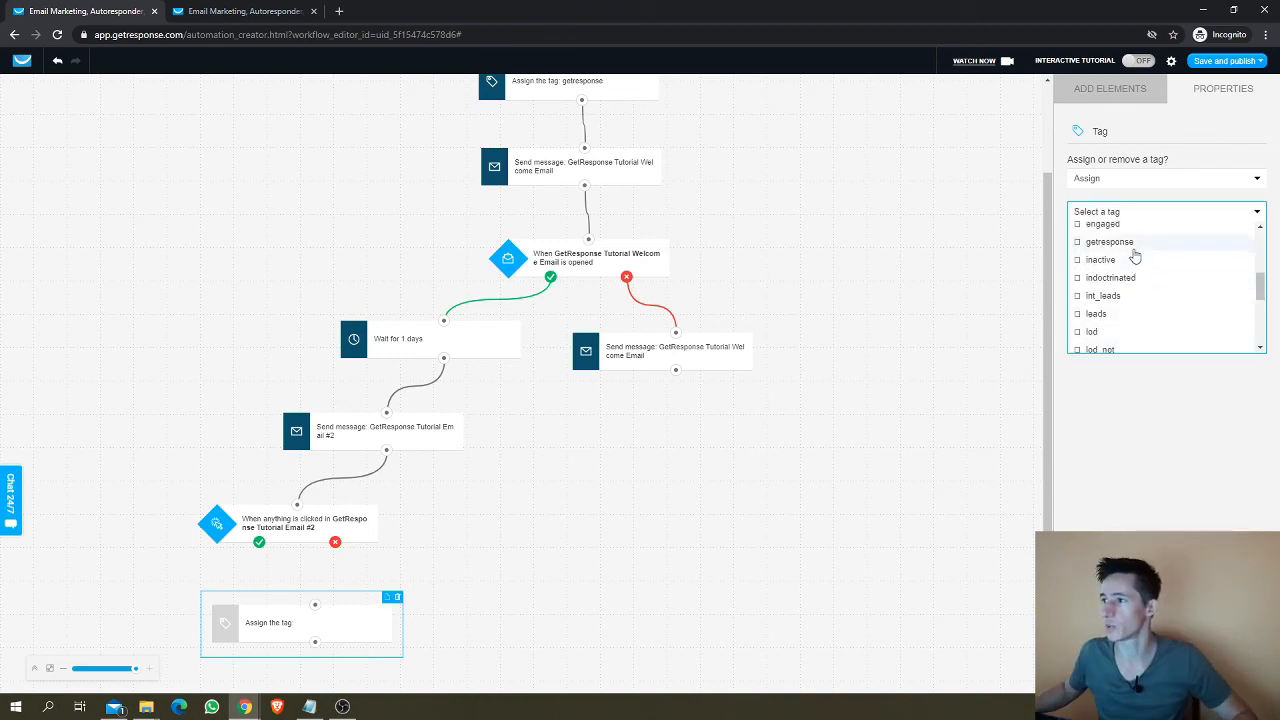
click(1080, 242)
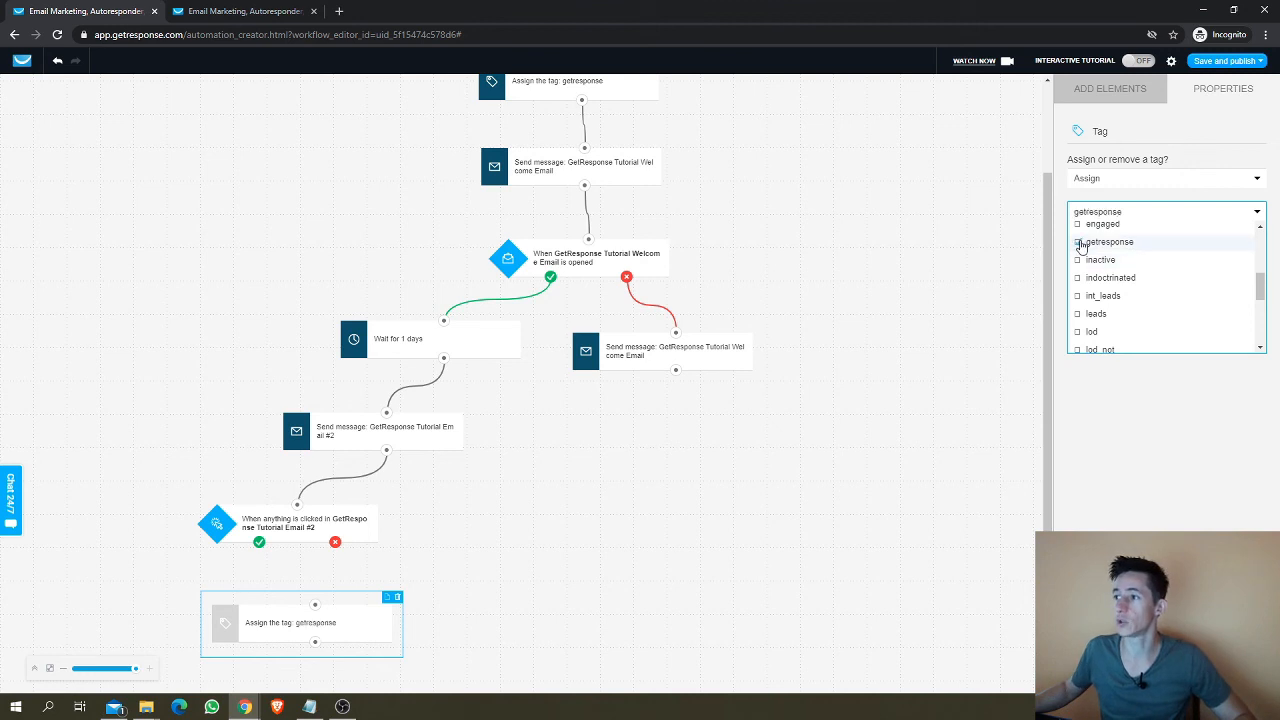
click(1150, 434)
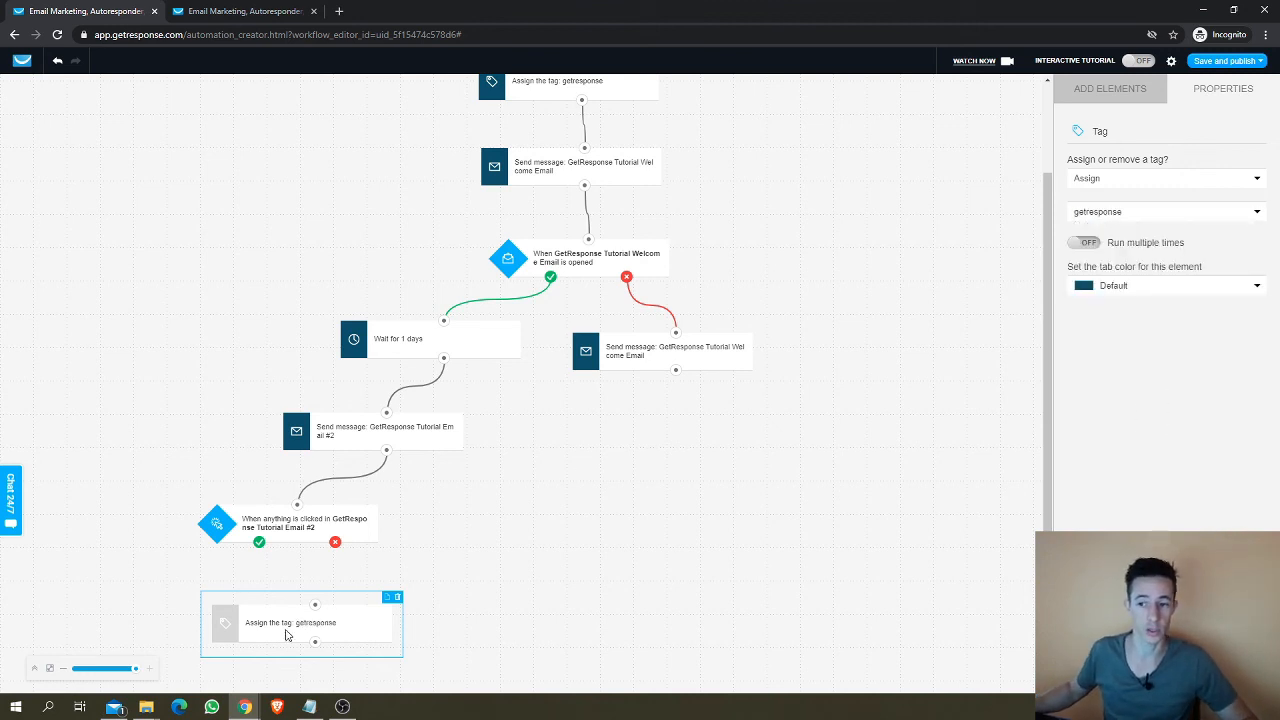
Step: Position the new getresponse Tag action under the Link clicked condition and connect it to the clicked branch
drag(285, 634, 232, 626)
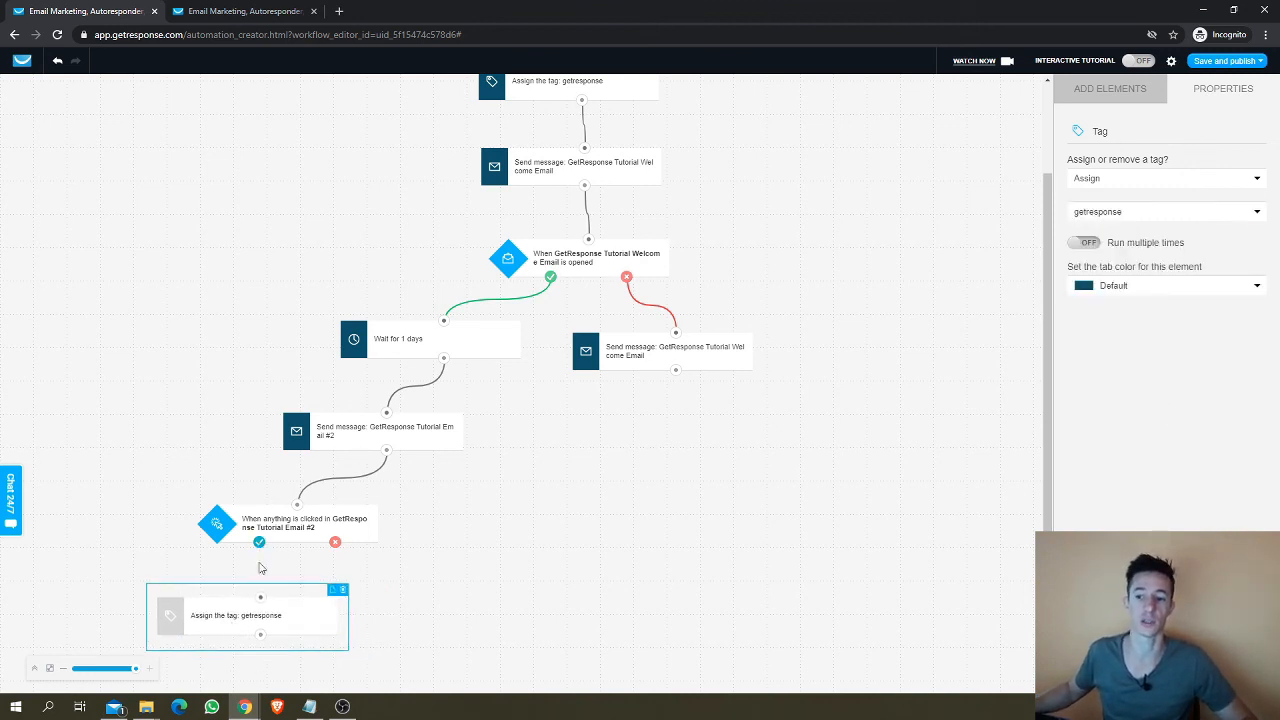
drag(259, 541, 251, 623)
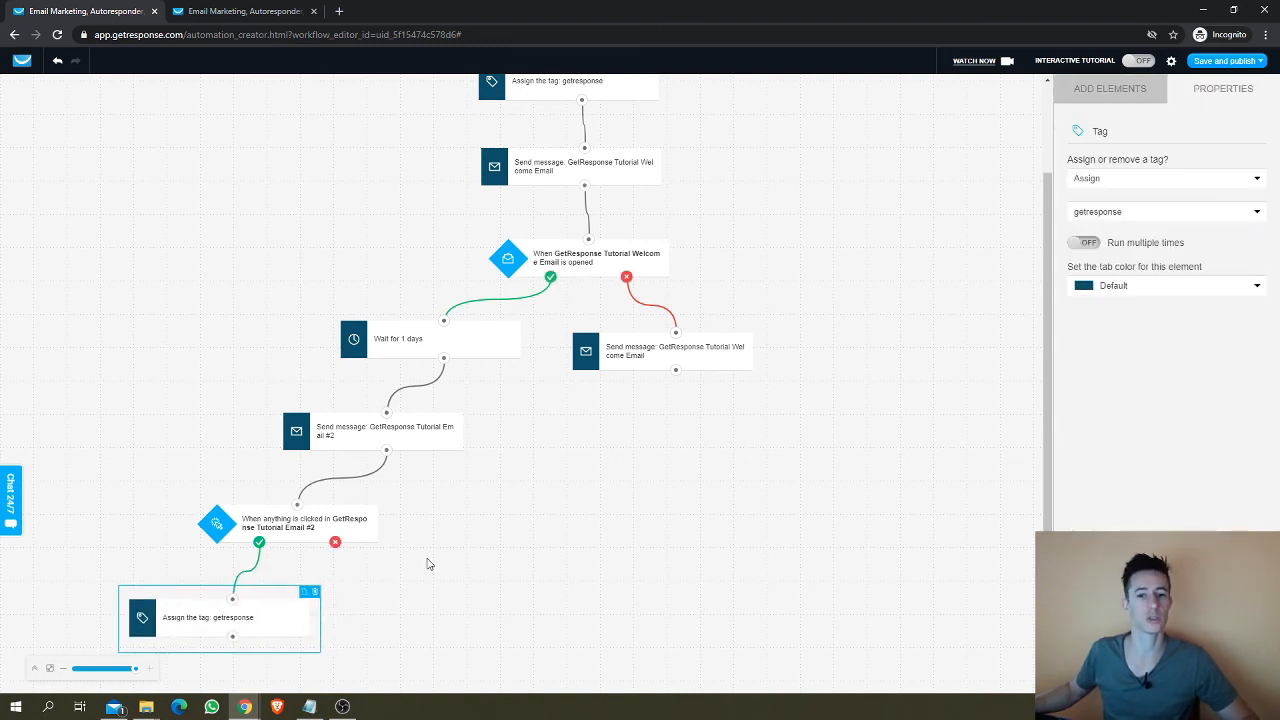
scroll(517, 553, down, 1)
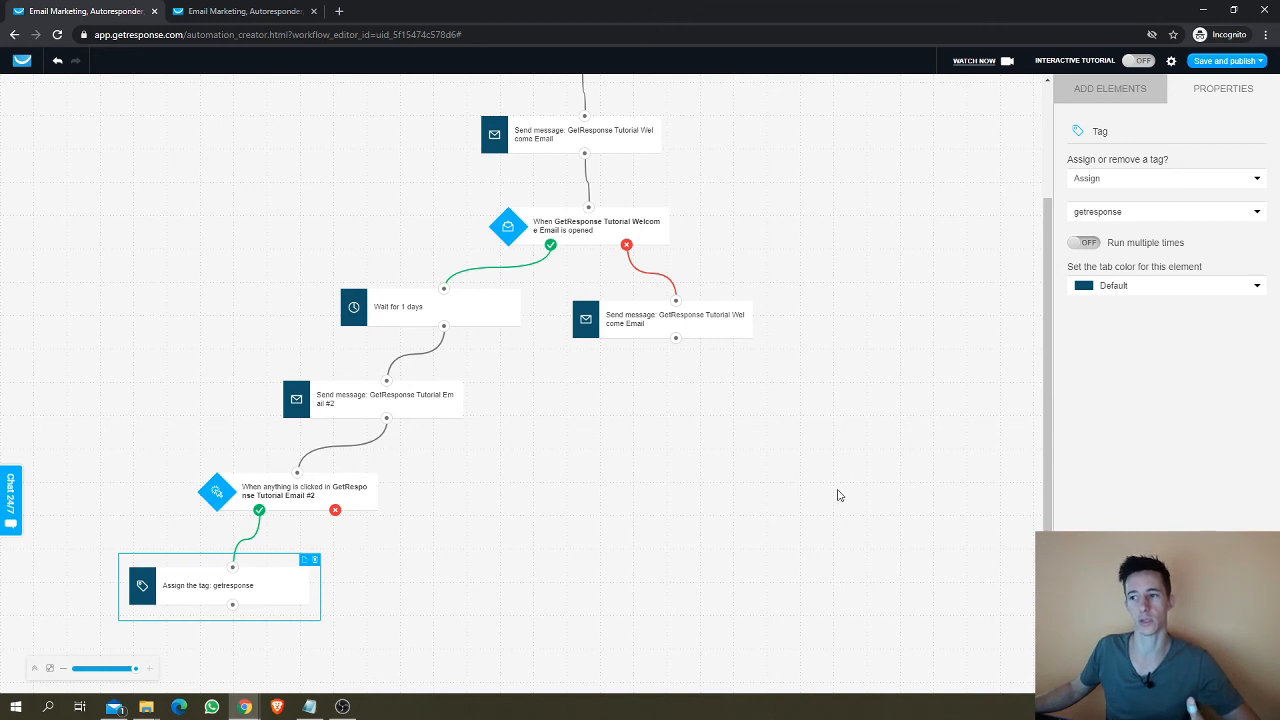
scroll(945, 531, up, 5)
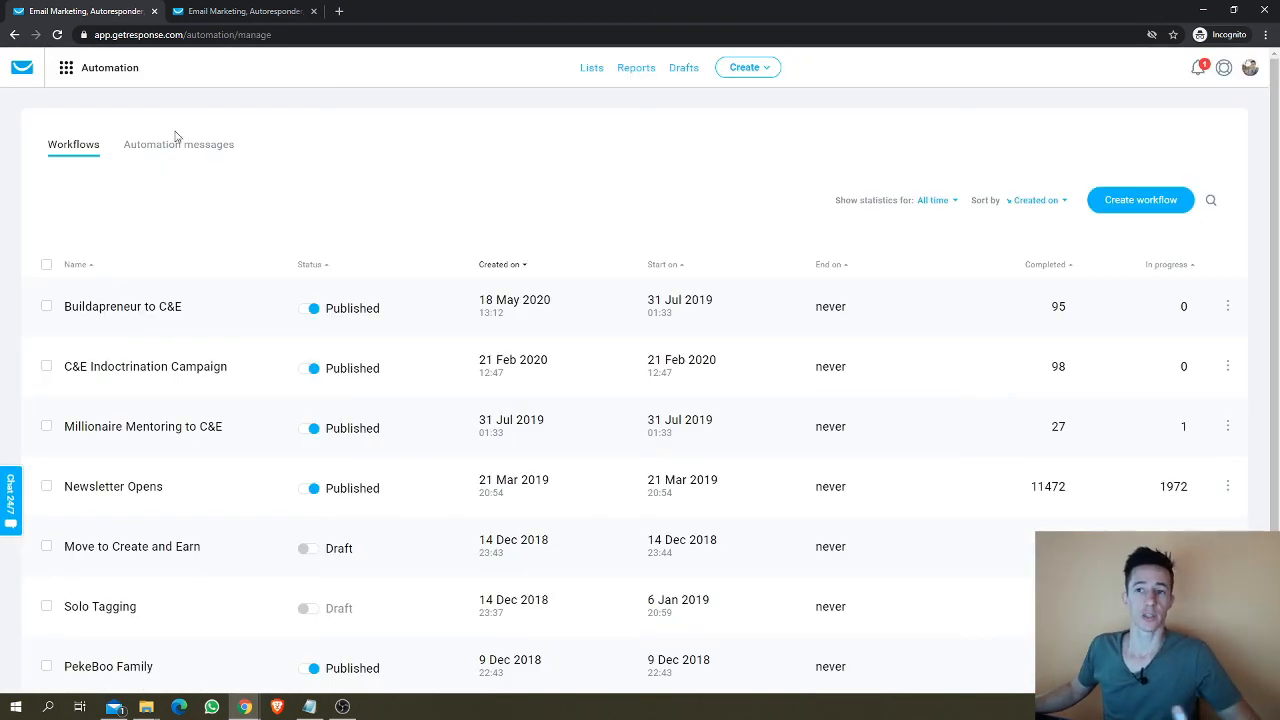
Step: Compare the workflows and automation messages lists, and start creating an automation message in the BETA version
click(174, 147)
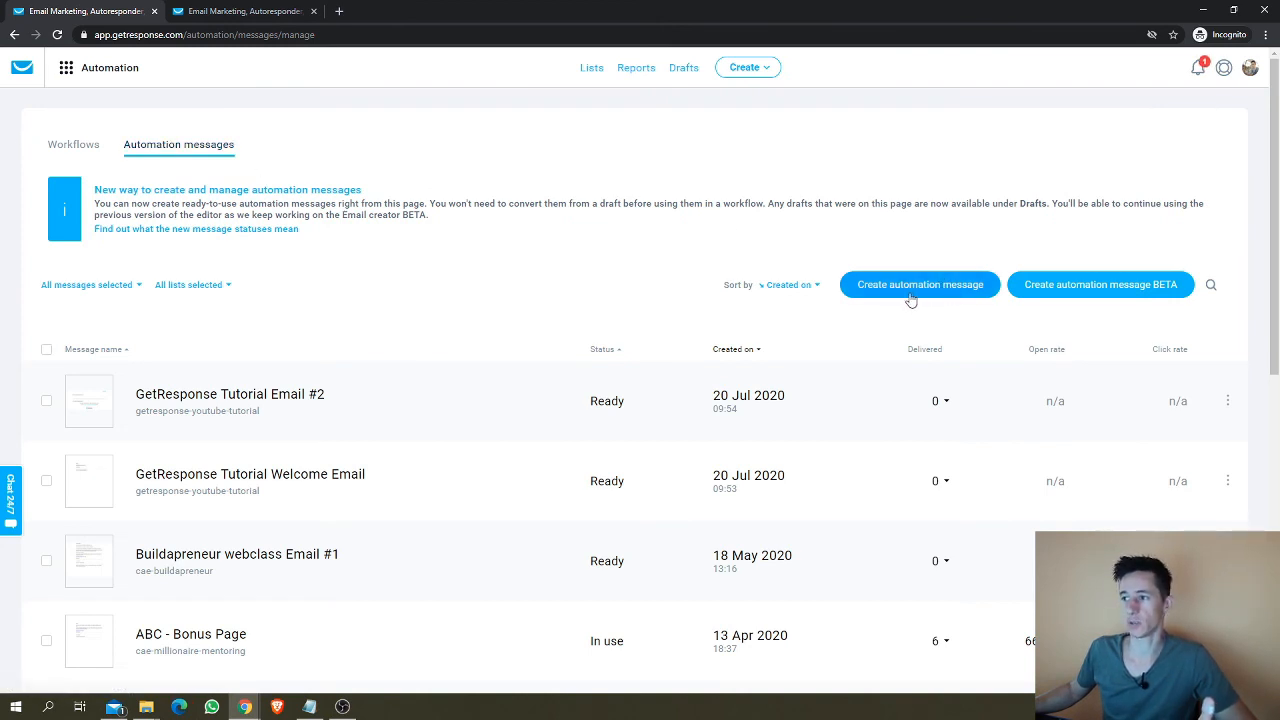
click(76, 147)
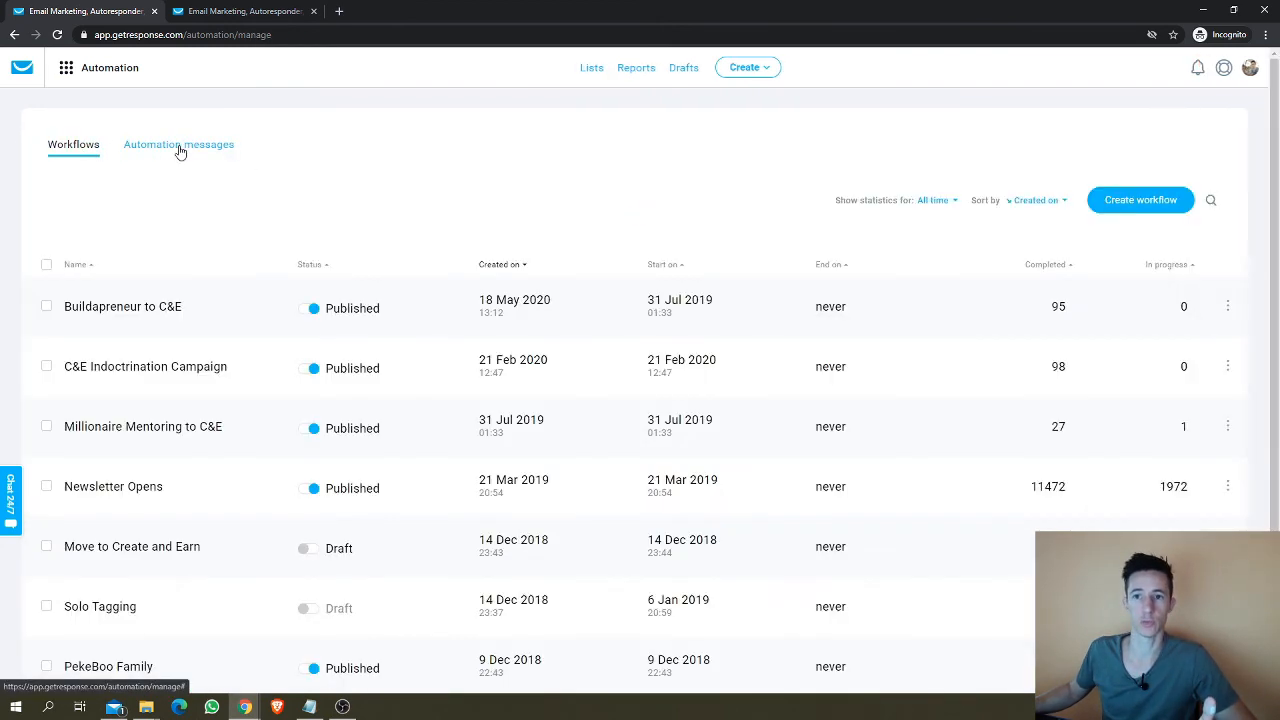
click(180, 147)
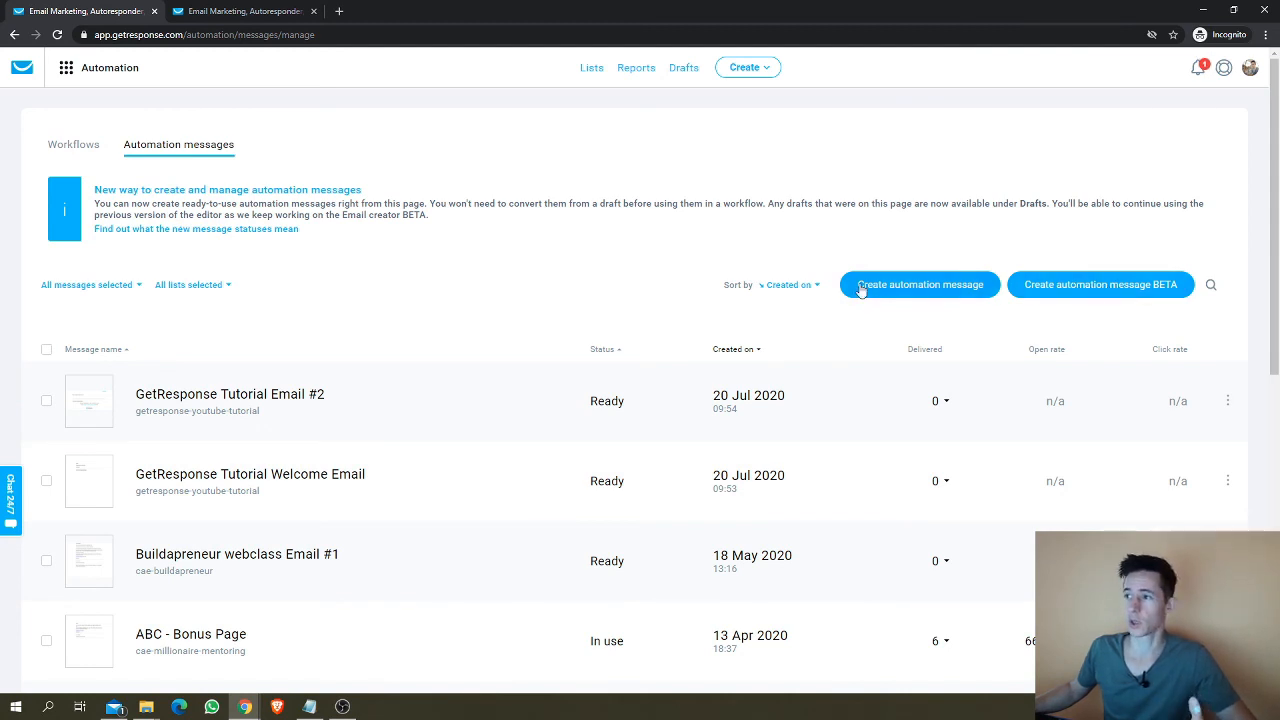
click(1130, 285)
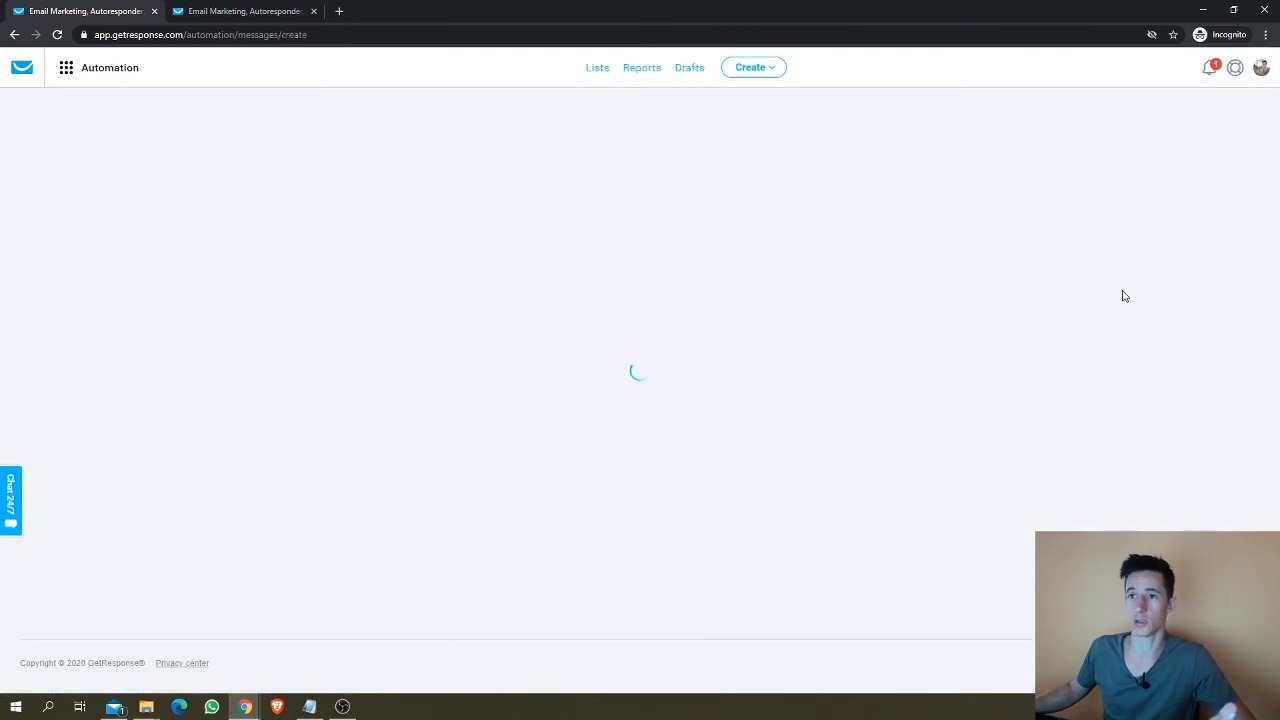